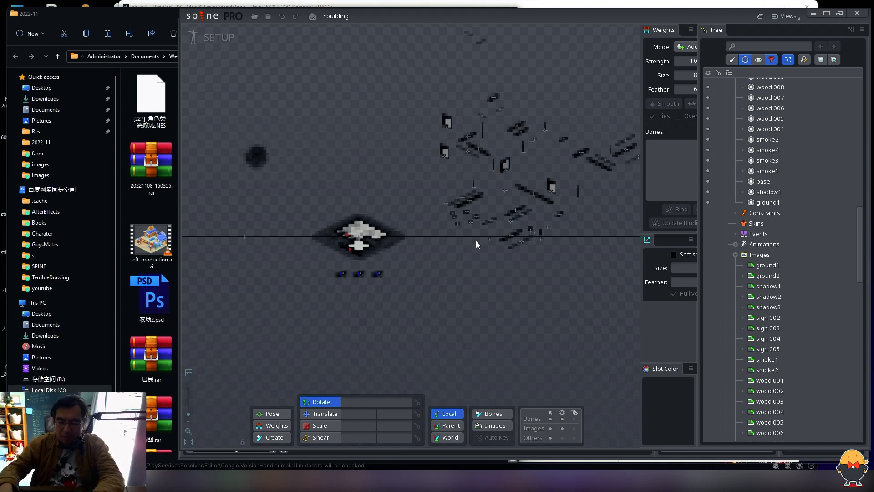
mouse_move(452, 259)
left_mouse_down()
mouse_move(468, 273)
mouse_move(468, 254)
left_mouse_up()
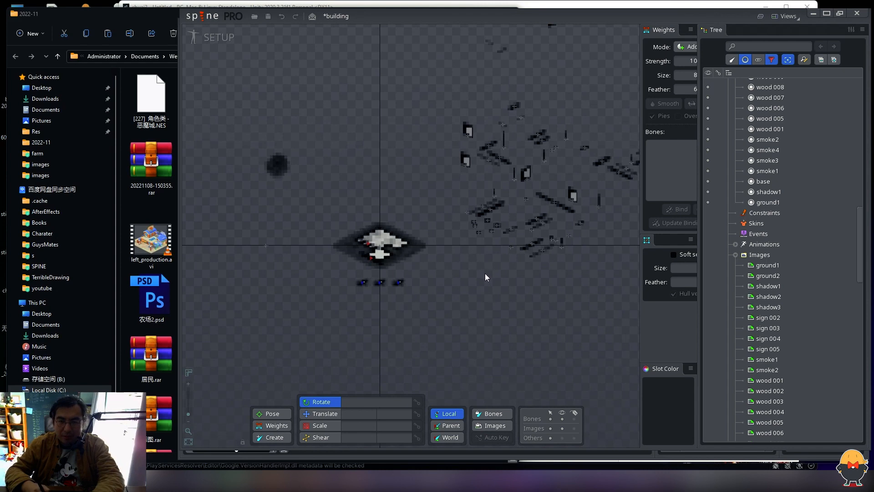
left_click_drag(482, 270, 482, 260)
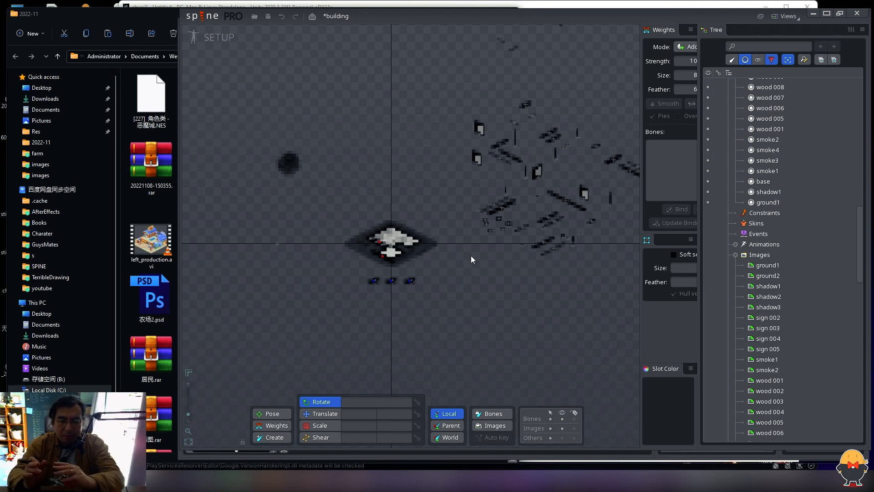
Step: Switch to the land_7 project, collapse the 7_15 skeleton in the hierarchy and select it
mouse_move(584, 486)
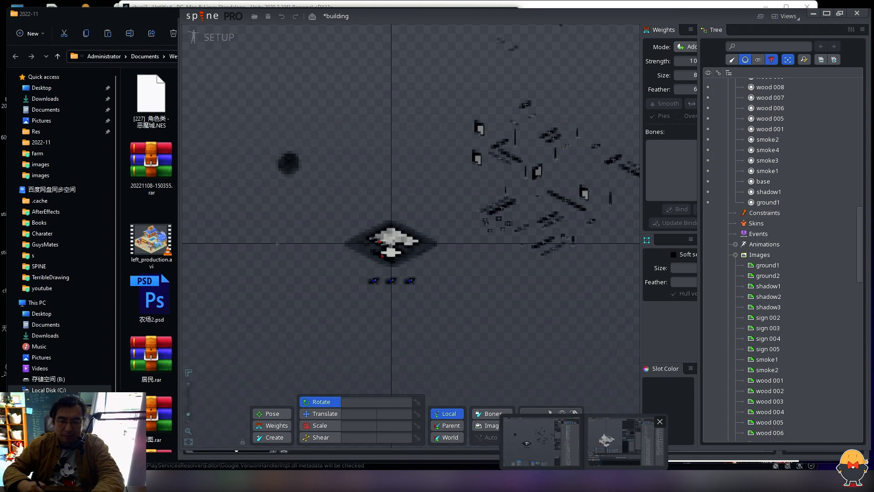
left_click(625, 441)
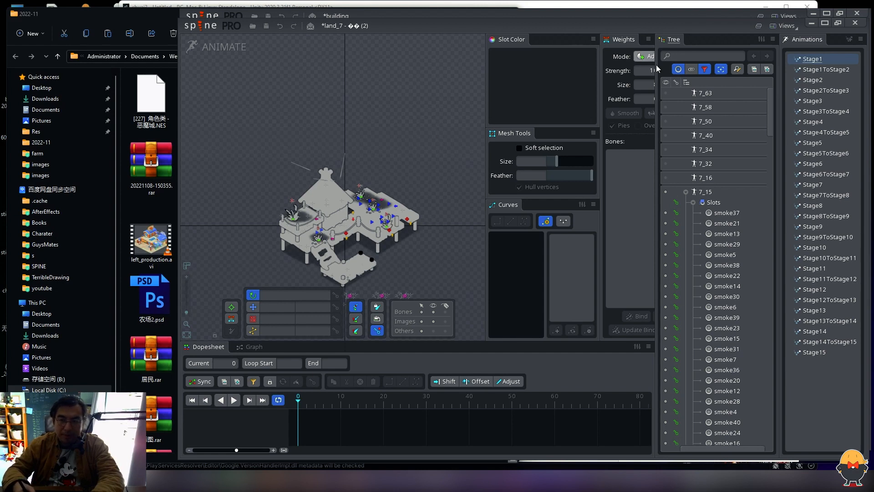
left_click(685, 192)
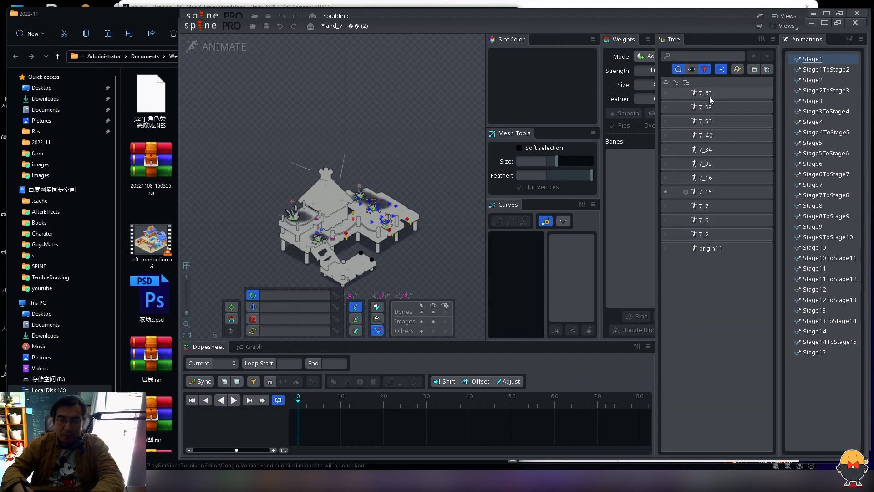
left_click(711, 193)
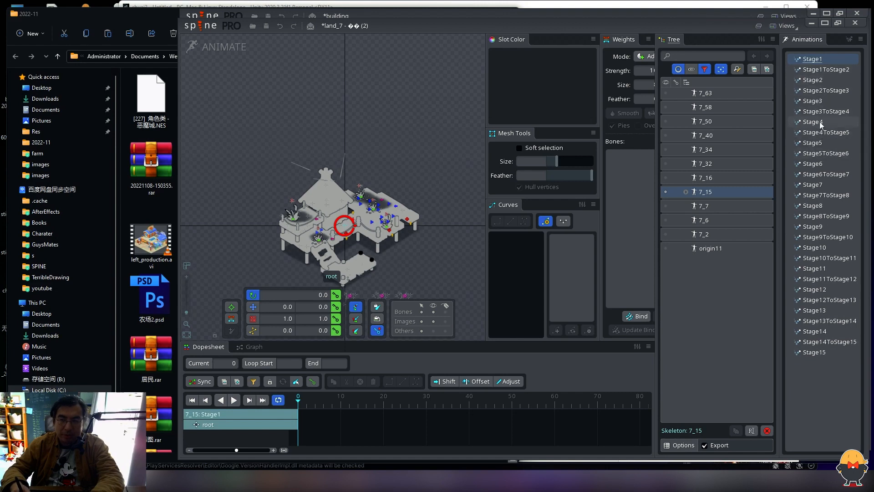
Step: Preview the 7_15 skeleton's Stage2, Stage1ToStage2, Stage2ToStage3 and Stage3ToStage4 animations, and rewind to frame 0
left_click(821, 79)
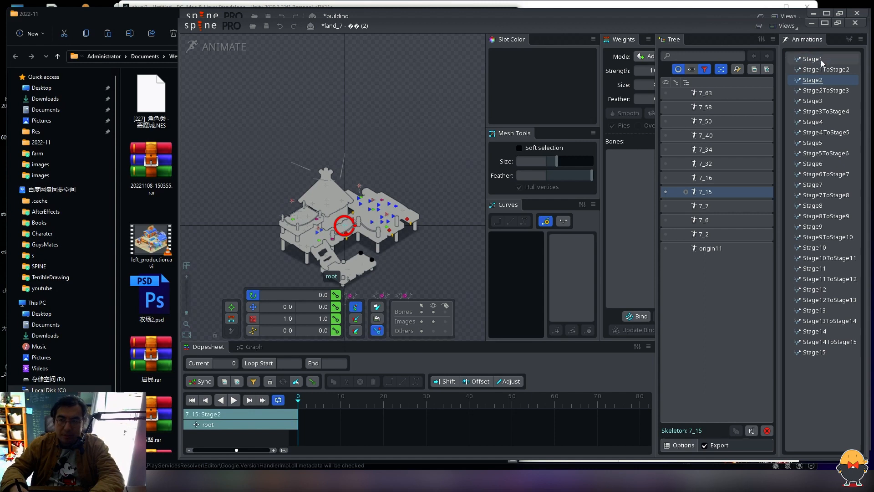
left_click(818, 71)
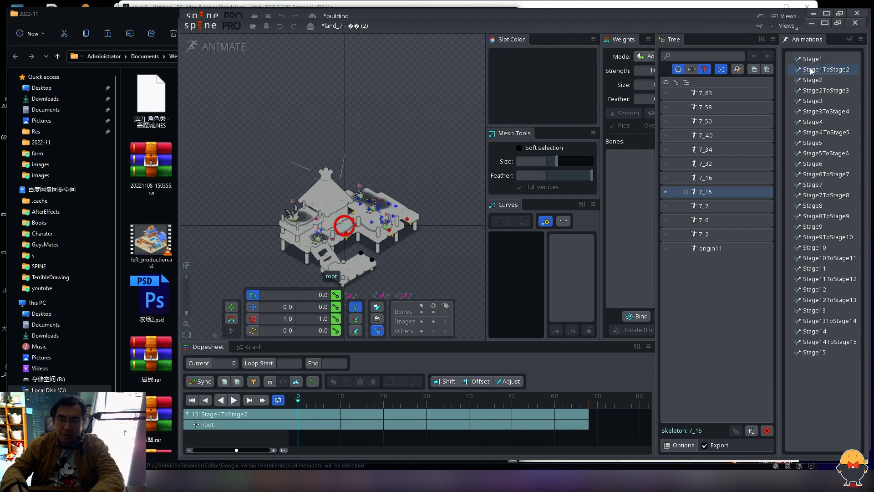
key("space")
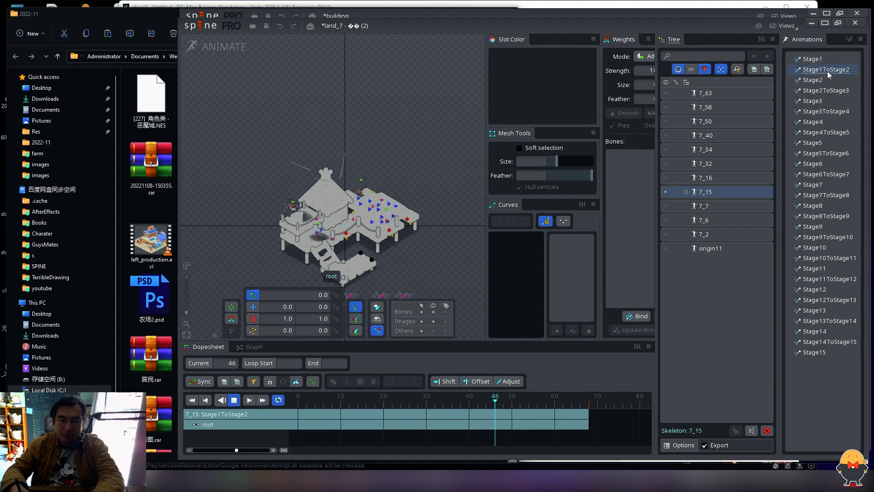
left_click(825, 91)
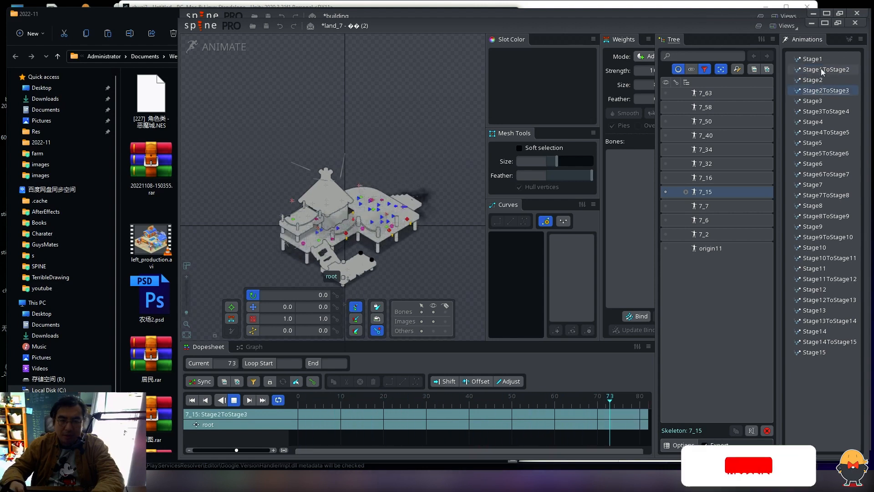
left_click(818, 113)
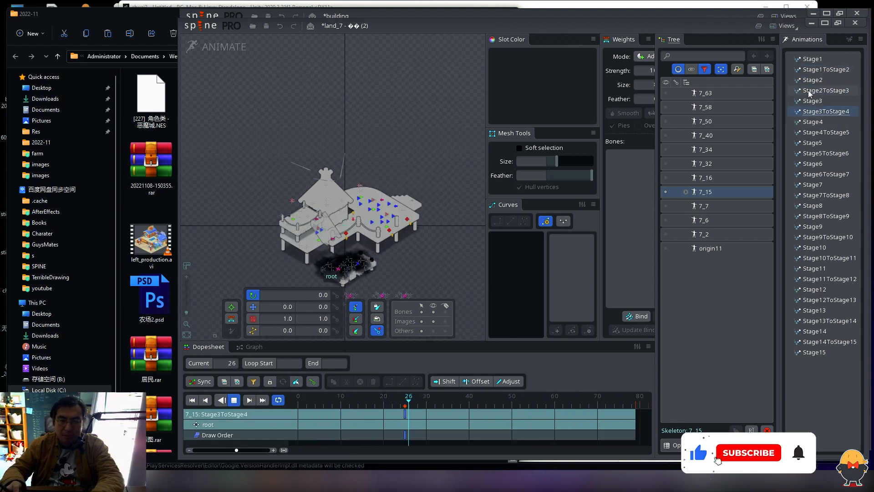
key("d")
key("Home")
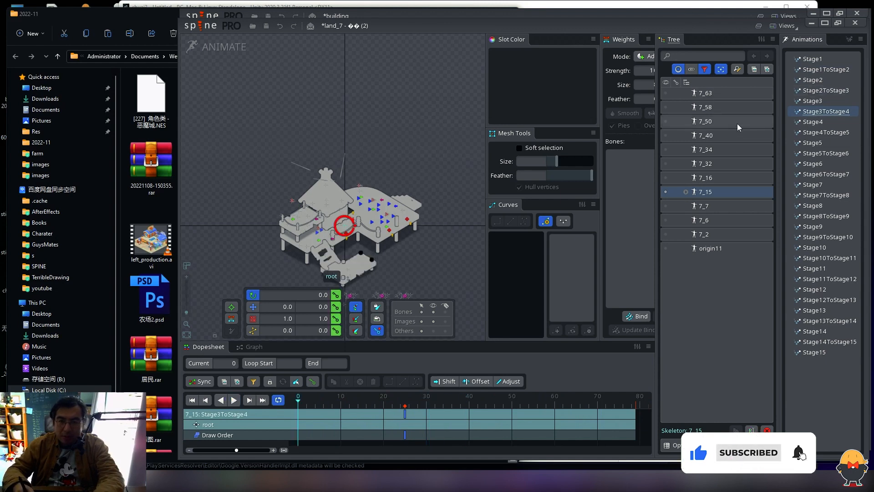
Step: Replay the Stage2ToStage3 transition from its start, pause it and rewind to frame 0
left_click(804, 91)
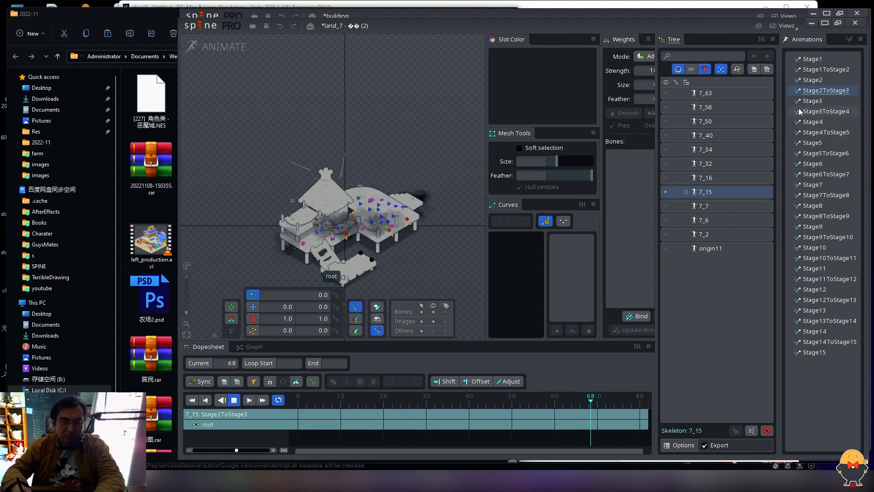
key("Home")
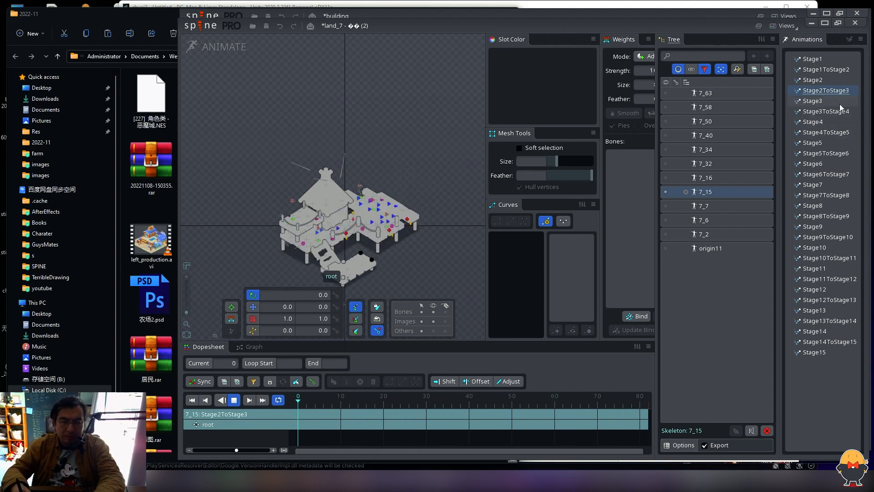
key("d")
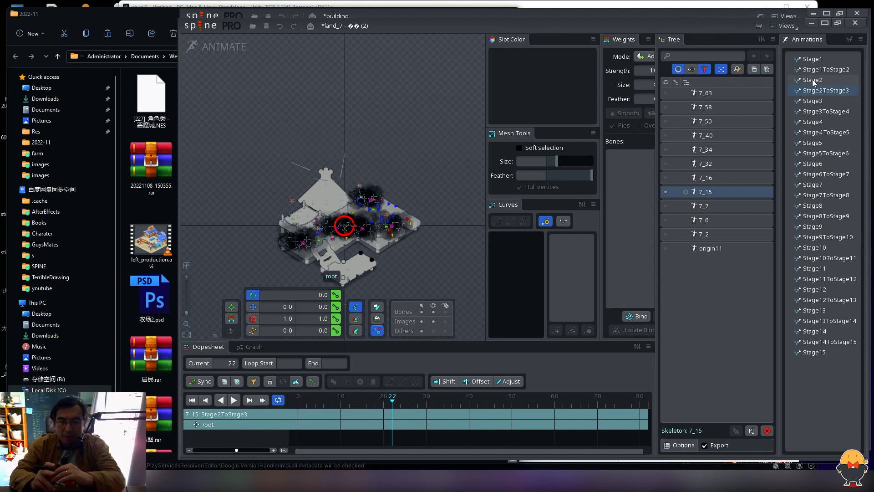
key("Home")
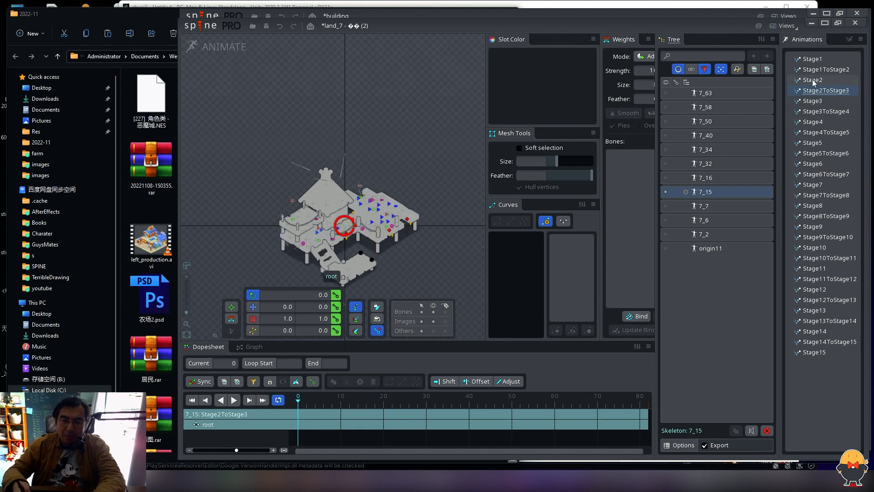
Step: Play the transitions from Stage1ToStage2 through Stage4ToStage5 in order, stop playback and rewind to frame 0
left_click(820, 70)
key("d")
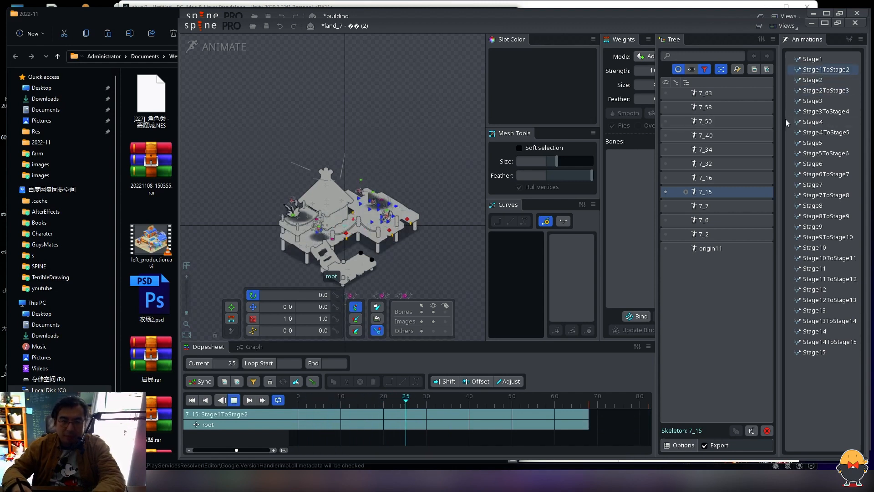
left_click(824, 90)
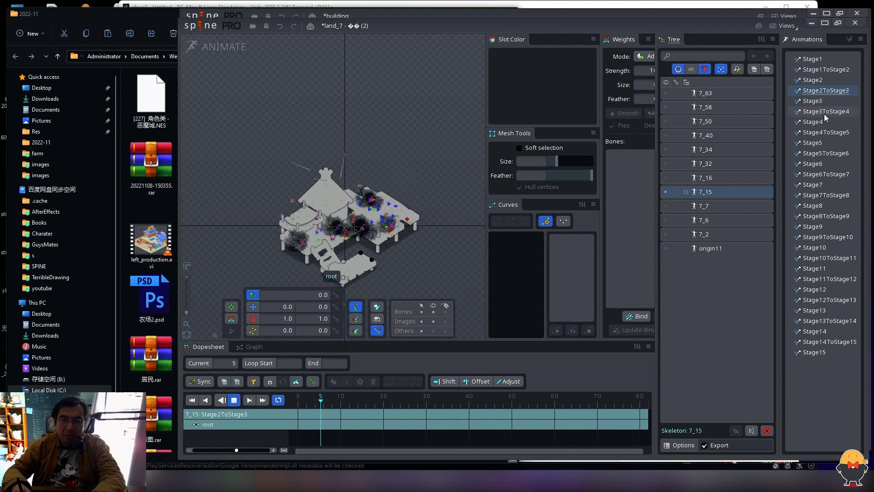
left_click(825, 111)
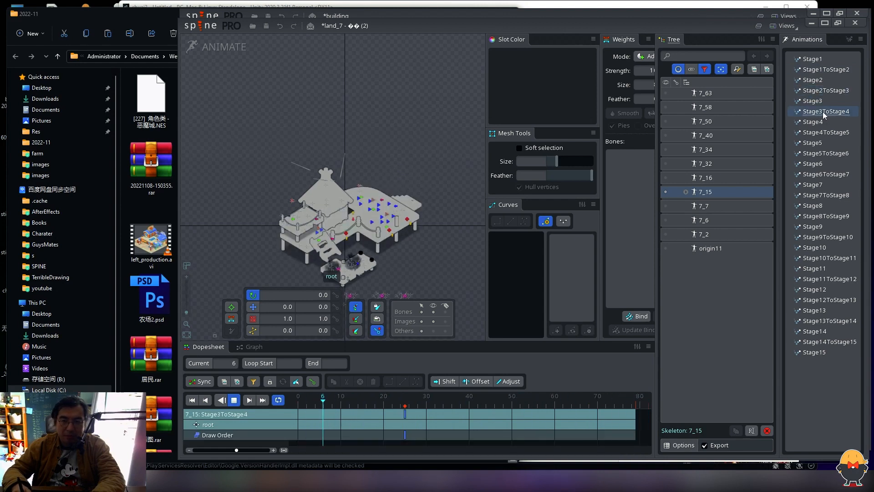
left_click(823, 133)
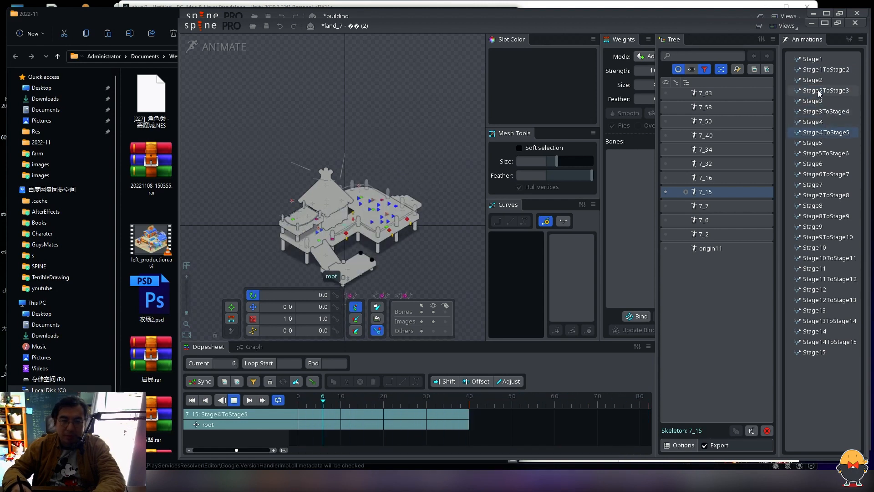
key("d")
key("Home")
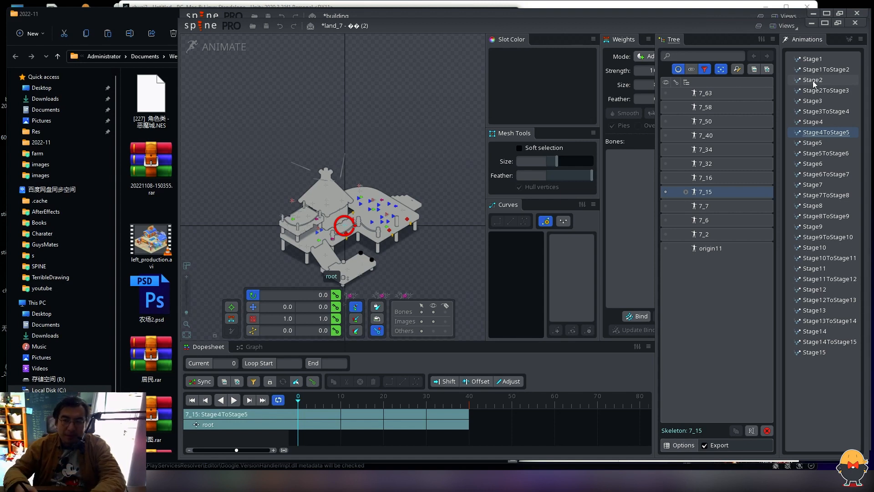
Step: Return to the building project and examine the building base and the scattered wood pieces up close
left_click(689, 20)
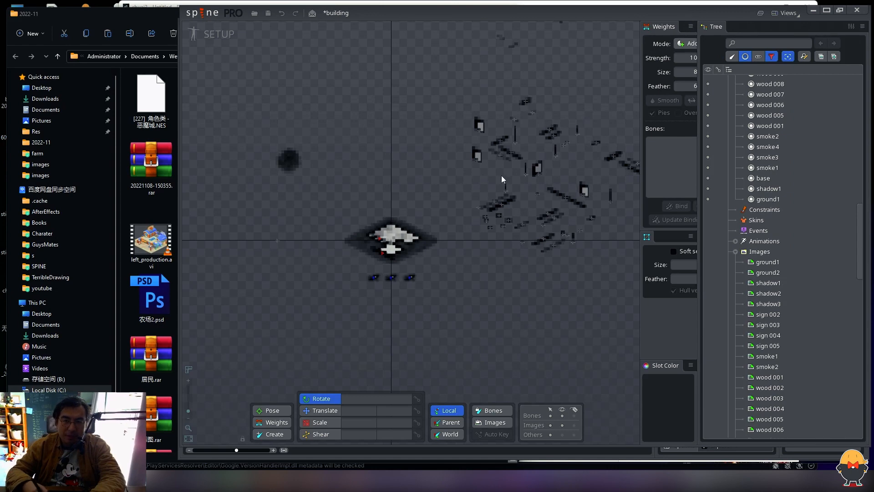
mouse_move(504, 250)
left_mouse_down()
mouse_move(481, 245)
mouse_move(506, 250)
left_mouse_up()
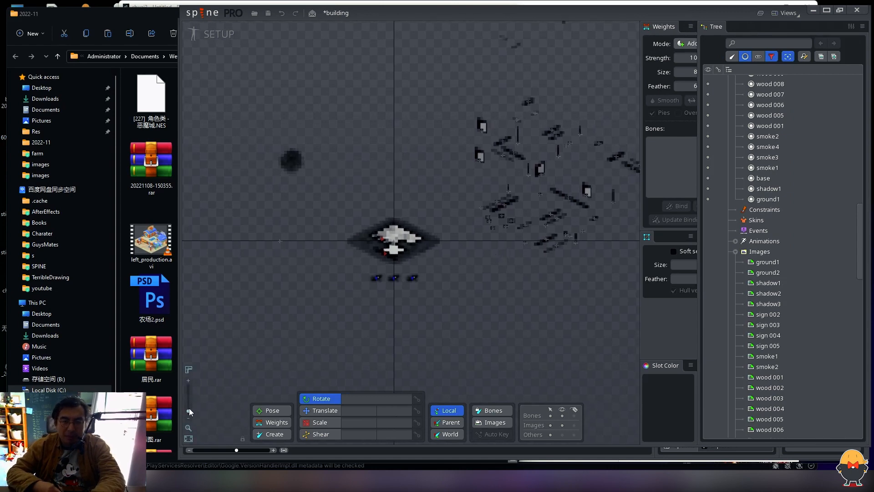
left_click_drag(189, 408, 189, 402)
left_click_drag(438, 247, 420, 243)
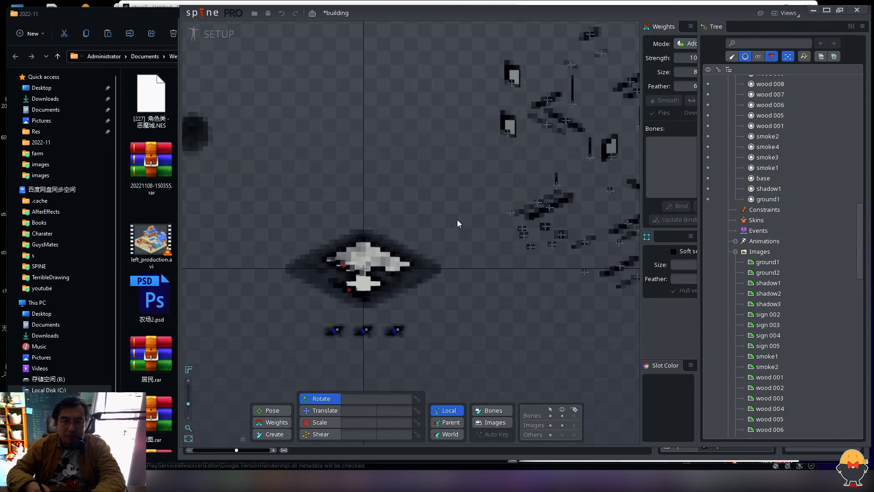
left_click_drag(472, 178, 436, 178)
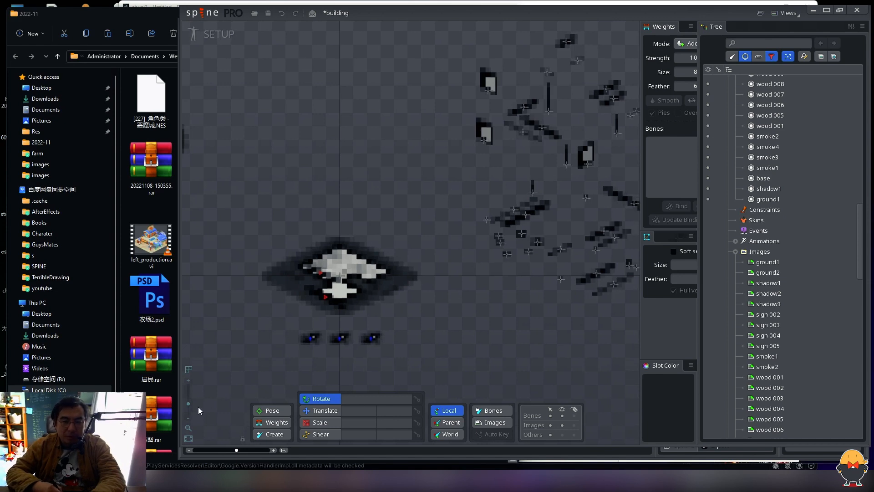
left_click_drag(188, 404, 188, 403)
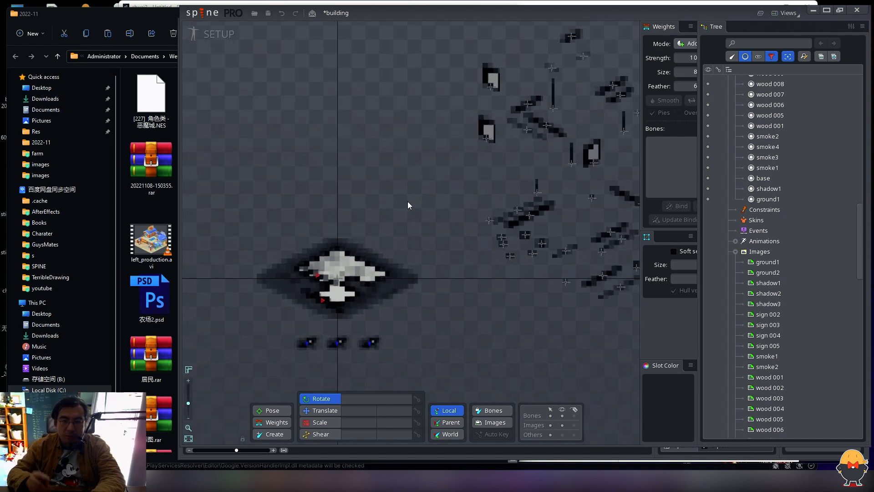
left_click_drag(454, 203, 458, 207)
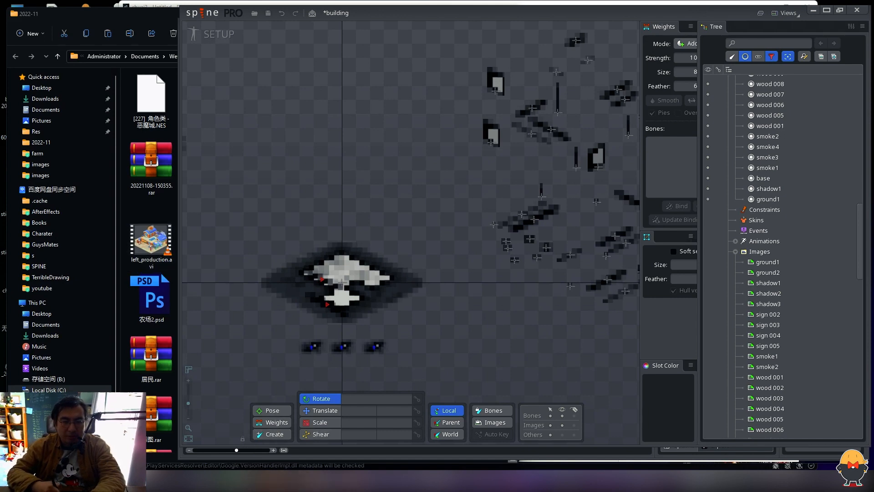
Step: Switch to File Explorer to view the building folder's source files, and return to the building project in Spine
mouse_move(344, 482)
left_click(313, 442)
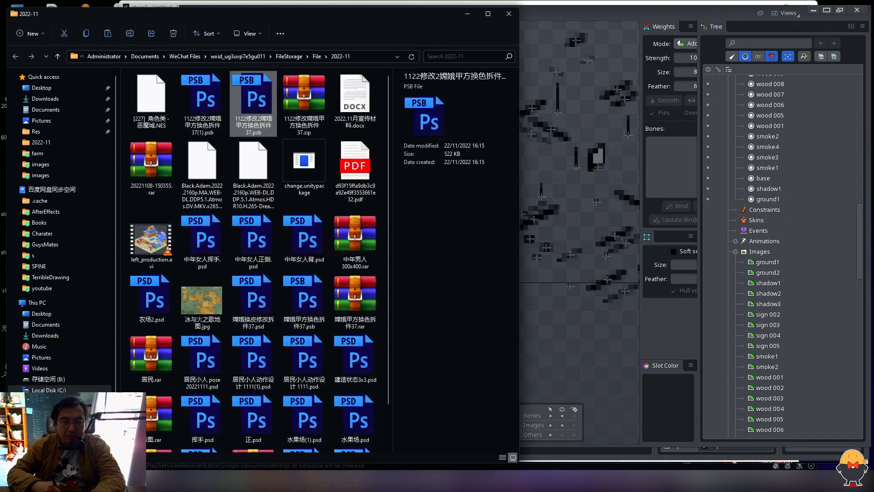
left_click(335, 454)
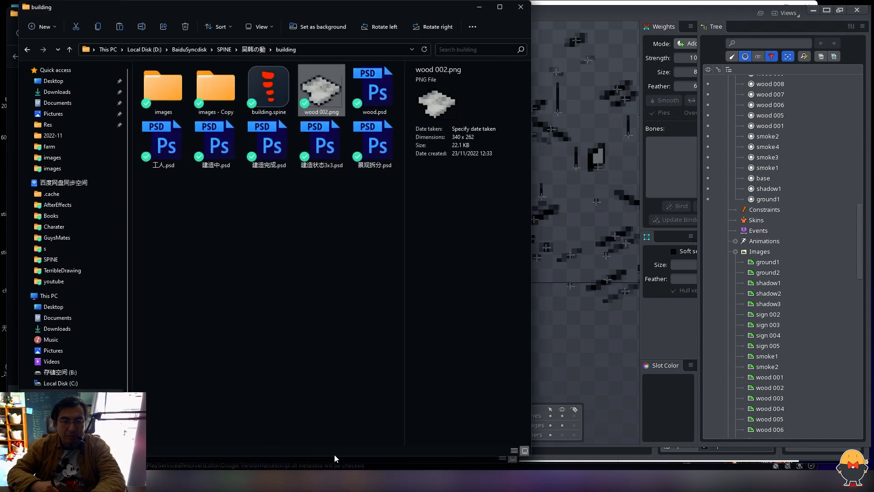
left_click(657, 13)
Step: Try to move the bones of the loose wood pieces, including wood22, with the Translate tool
scroll(441, 225, "up", 2)
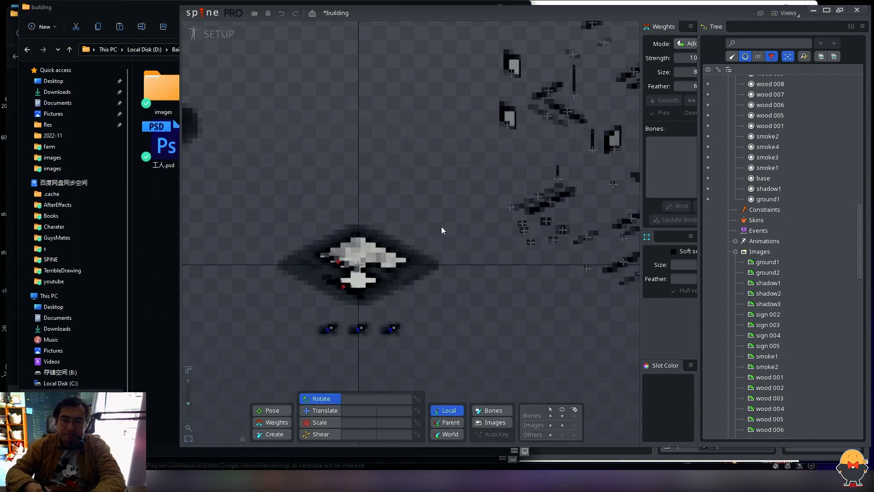
left_click_drag(469, 179, 422, 213)
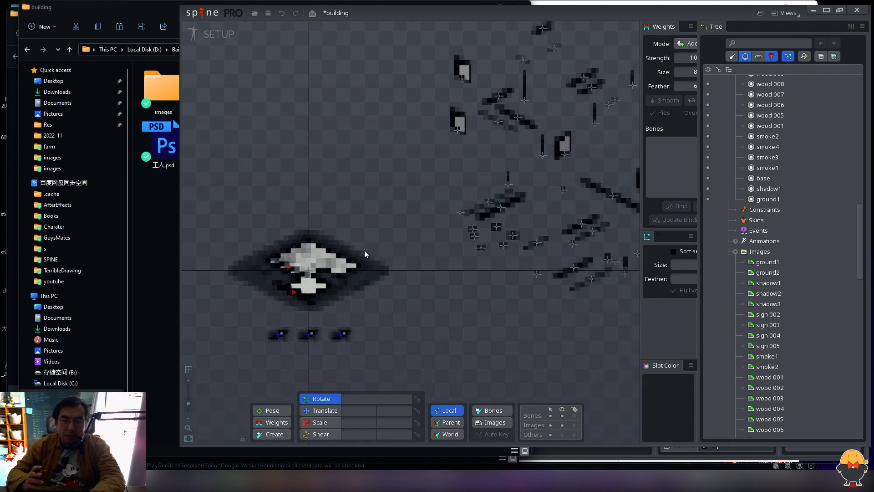
left_click_drag(506, 206, 448, 248)
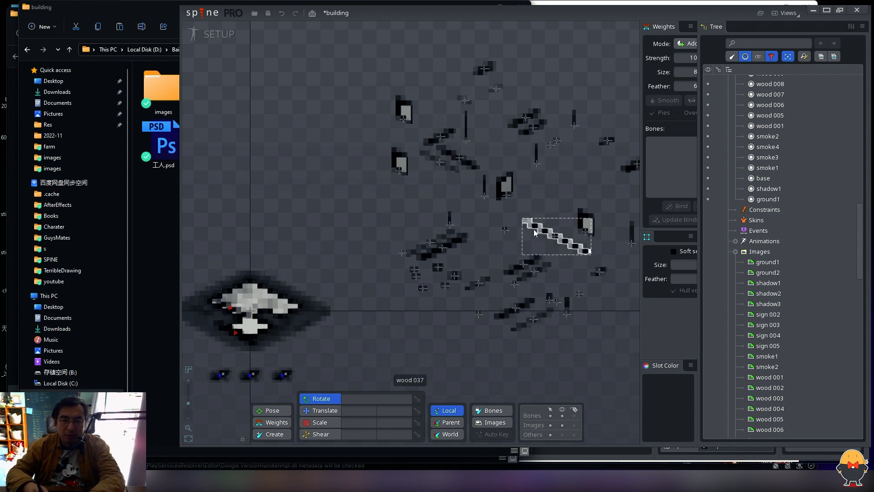
left_click_drag(535, 233, 554, 212)
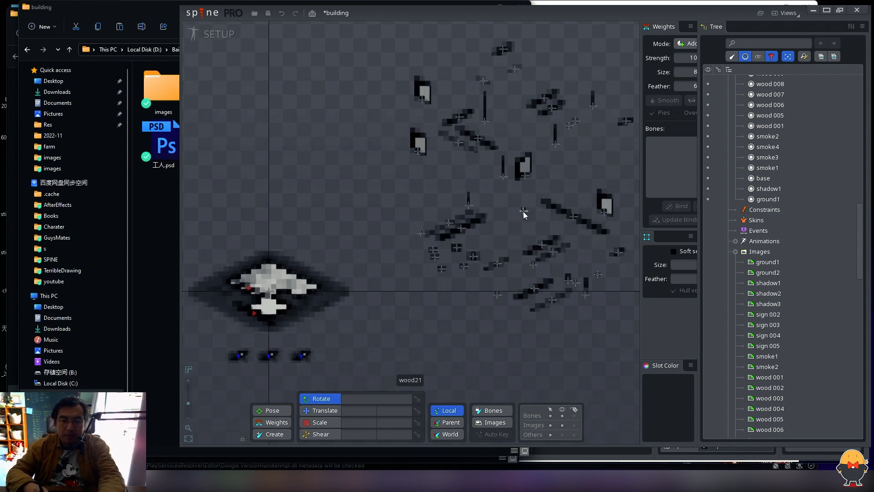
left_click(523, 212)
key("v")
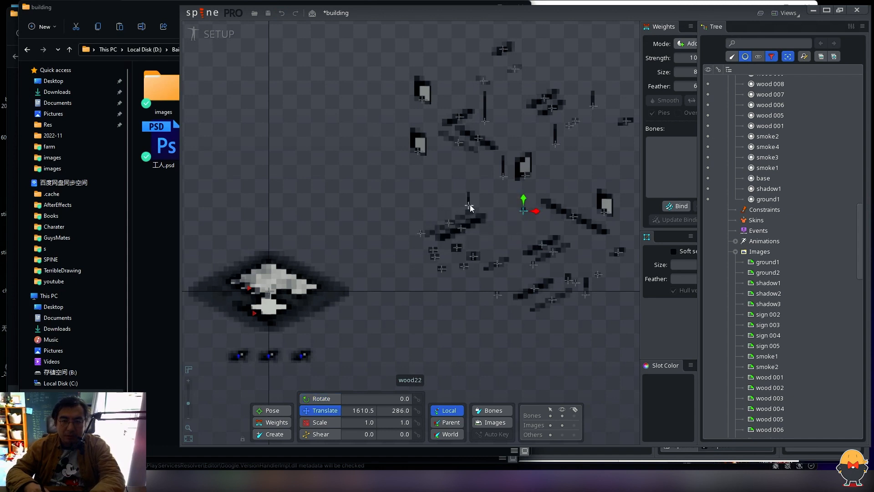
left_click_drag(471, 206, 492, 199)
key("ctrl+z")
left_click_drag(449, 225, 444, 198)
key("ctrl+z")
left_click(546, 215)
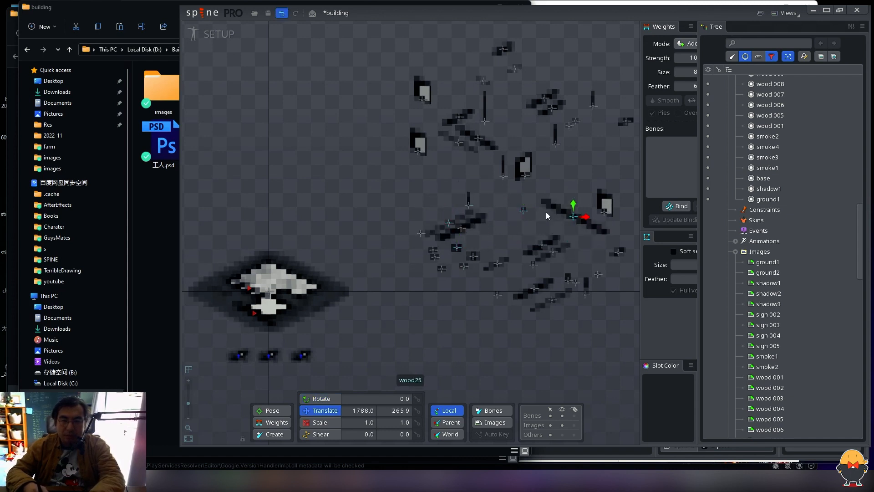
Step: Select several loose wood pieces one by one and try to move the wood5 bone downward
left_click(546, 213)
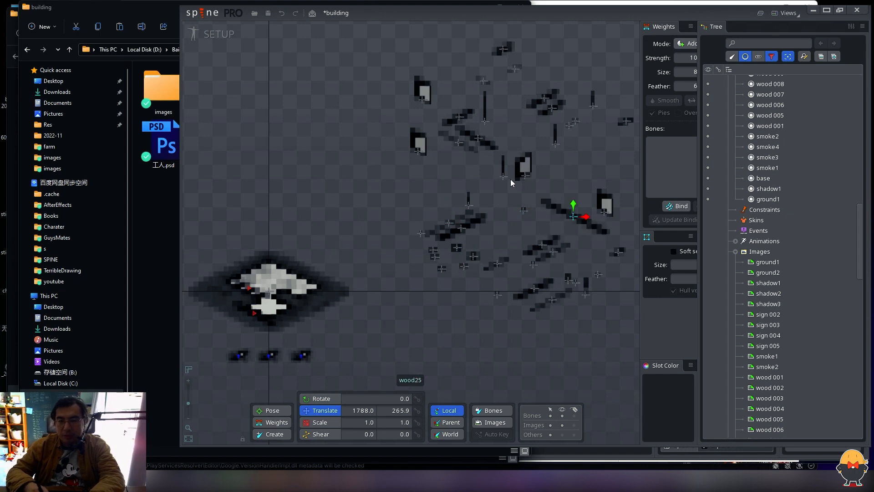
left_click(422, 152)
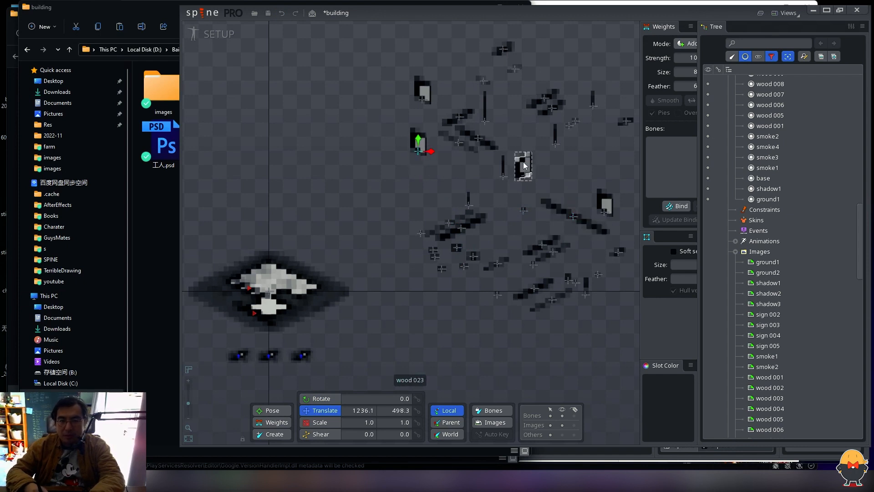
left_click(473, 256)
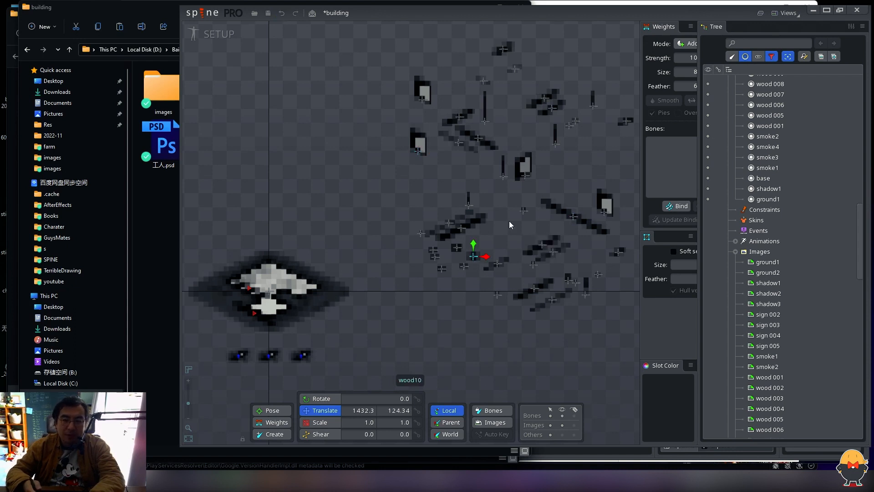
left_click(442, 269)
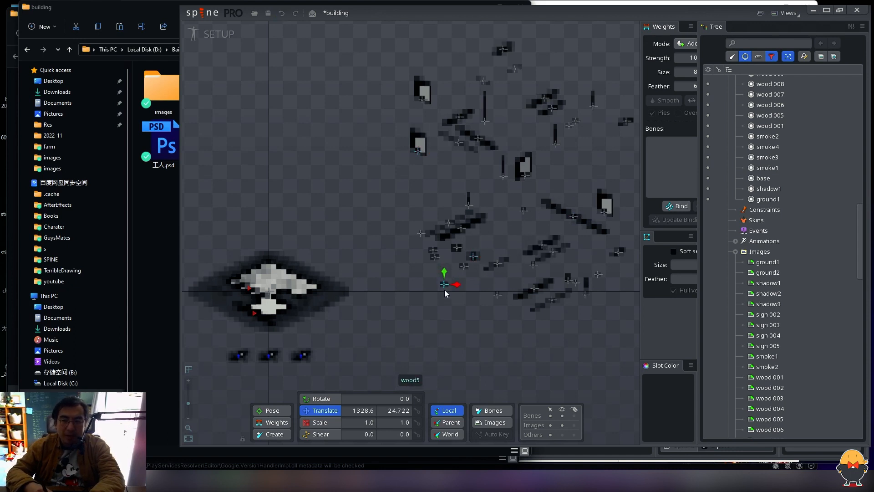
left_click(498, 295)
left_click_drag(435, 266, 456, 260)
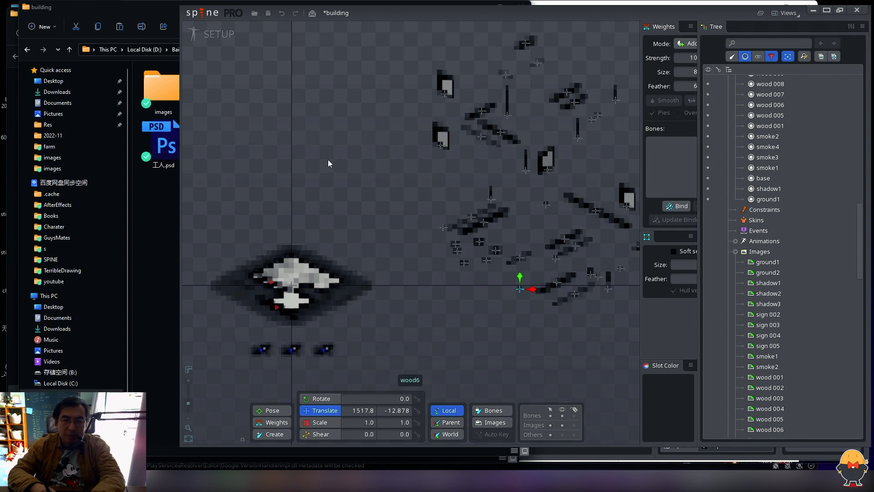
Step: Switch to animate mode, play the building animation from frame 0 to compare the assembled and scattered pieces, and return to setup mode
left_click(217, 38)
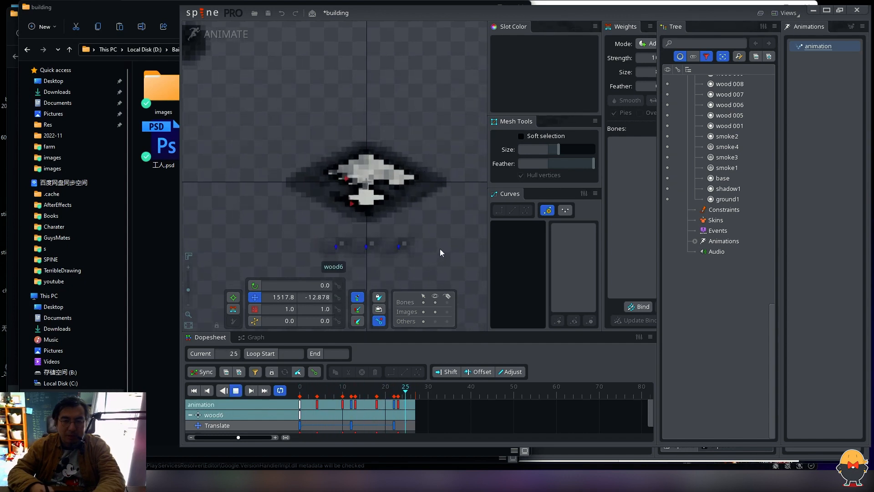
key("d")
key("Home")
left_click_drag(382, 85, 387, 123)
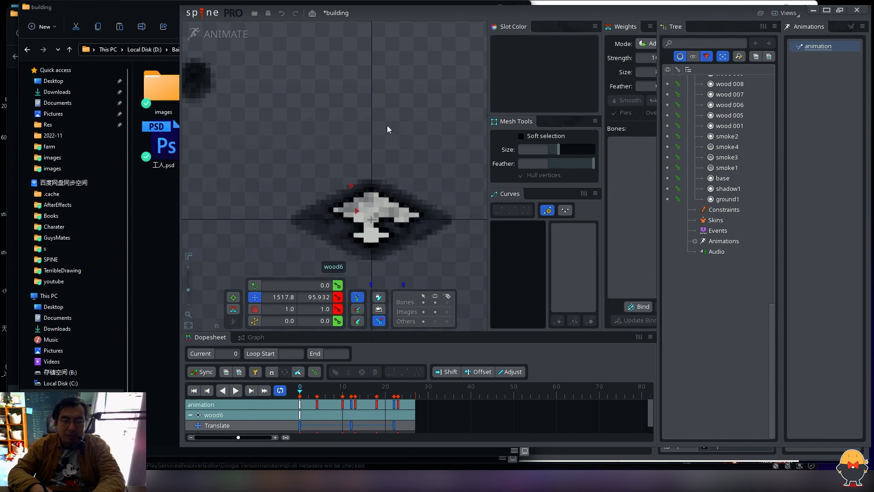
key("d")
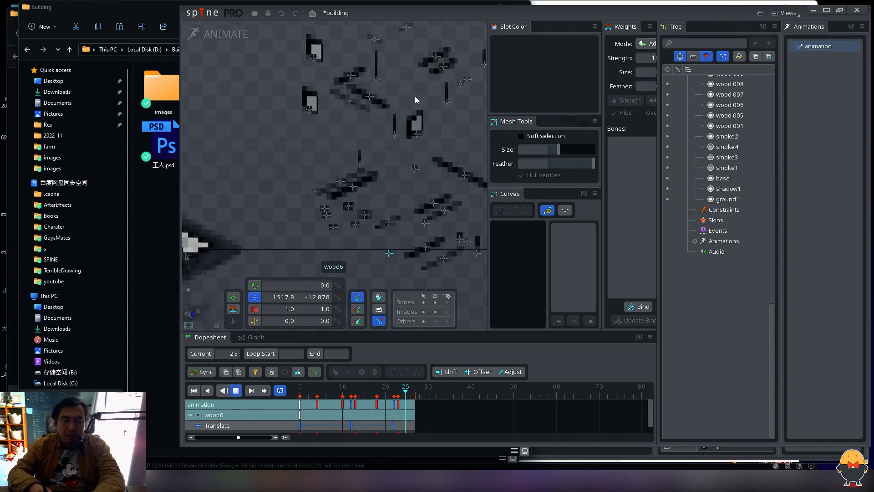
left_click(223, 34)
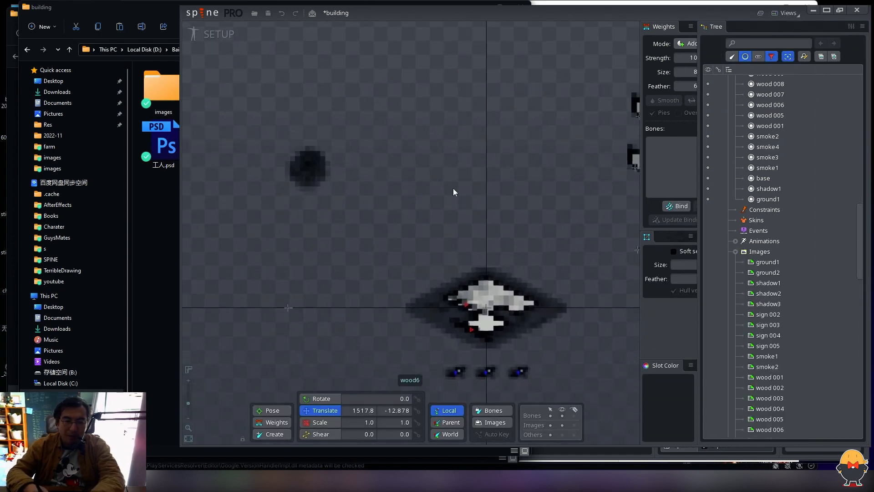
Step: Examine the scattered wood pieces in the setup pose and review the order of the slots listed in the tree
left_click_drag(860, 215, 866, 190)
scroll(771, 80, "down", 1)
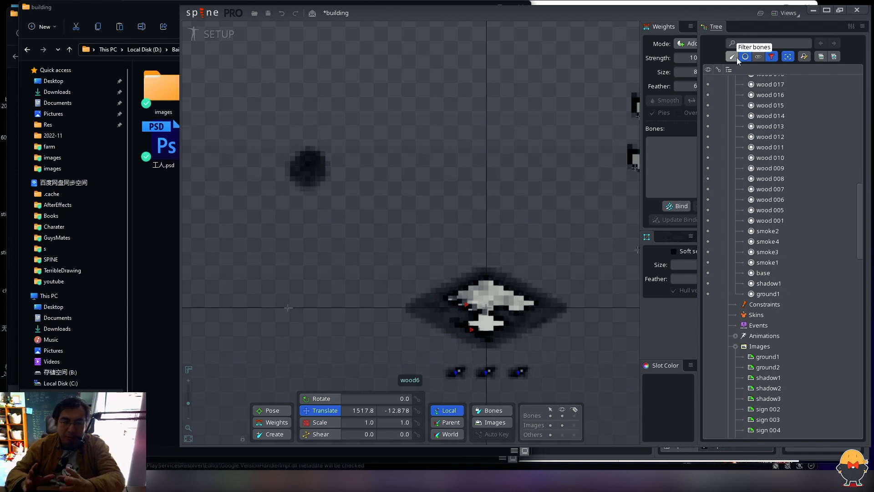
mouse_move(505, 171)
left_mouse_down()
mouse_move(486, 164)
mouse_move(397, 183)
left_mouse_up()
left_click_drag(471, 201, 348, 220)
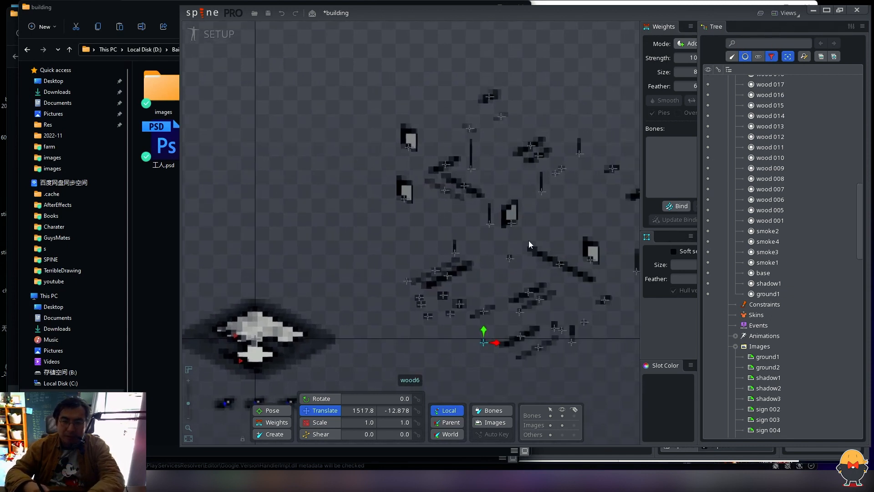
left_click_drag(530, 245, 455, 238)
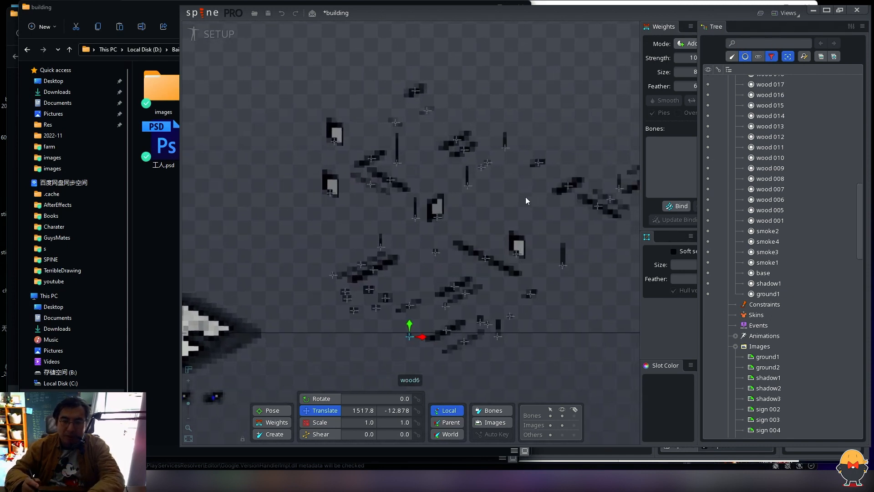
mouse_move(481, 190)
left_mouse_down()
mouse_move(490, 187)
mouse_move(484, 189)
left_mouse_up()
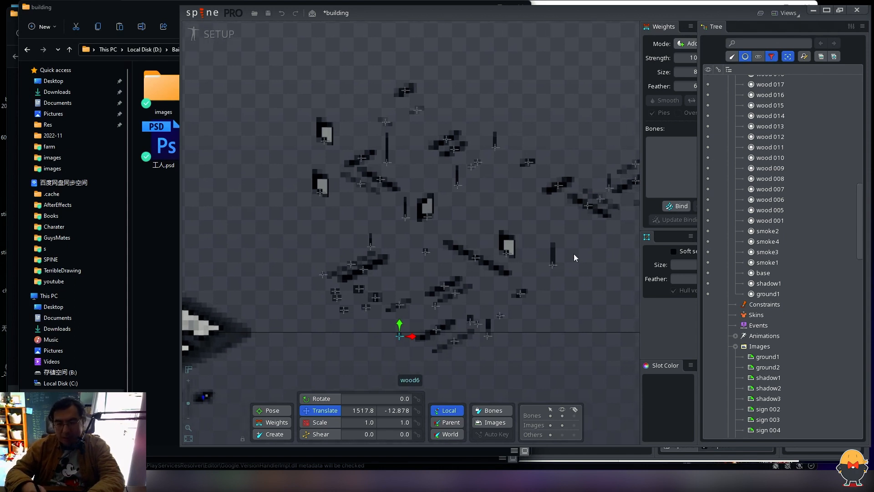
left_click_drag(545, 212, 502, 182)
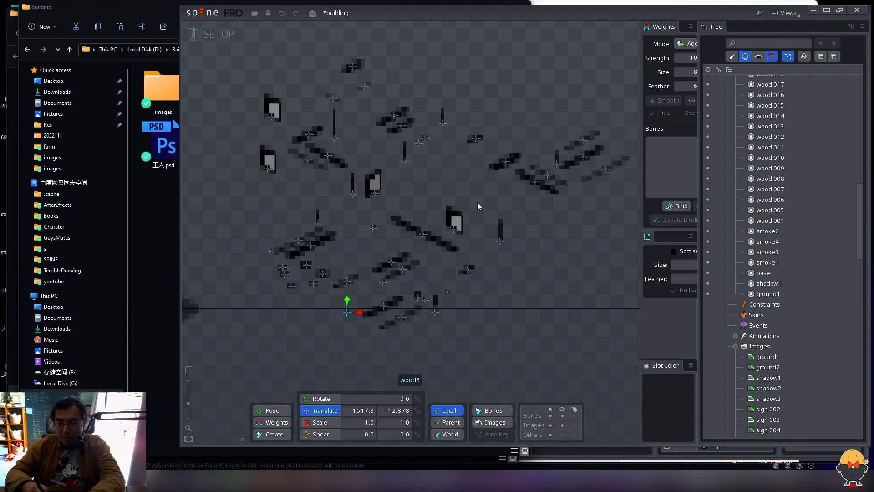
left_click_drag(518, 209, 519, 213)
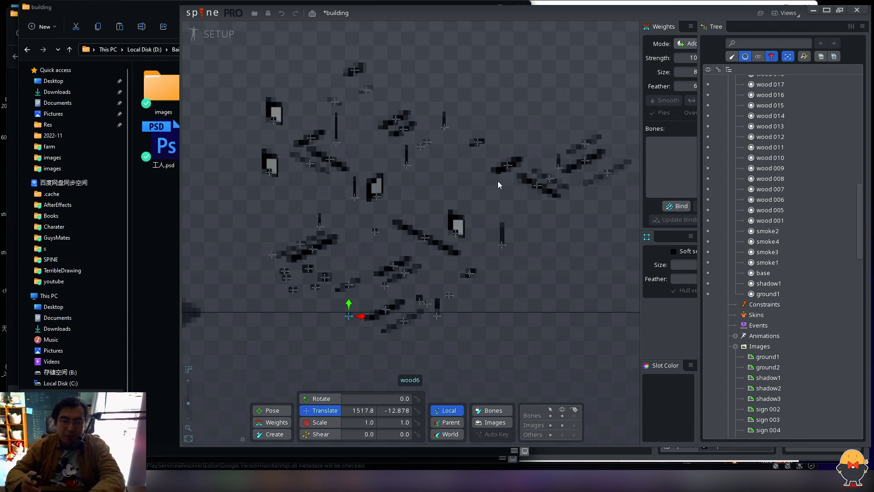
mouse_move(860, 194)
left_mouse_down()
mouse_move(860, 108)
mouse_move(859, 188)
left_mouse_up()
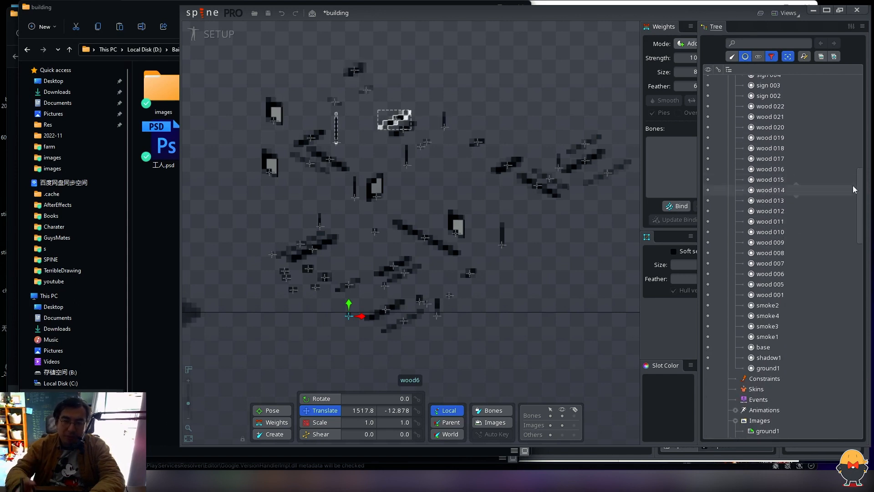
mouse_move(854, 189)
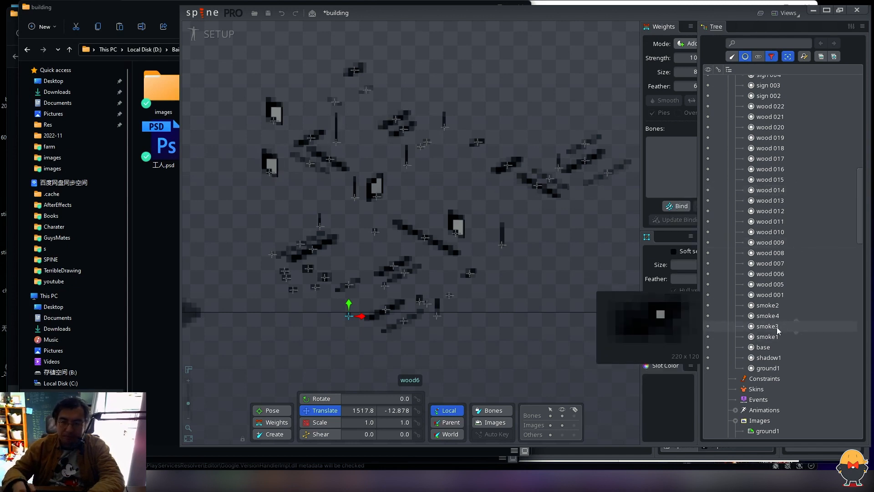
mouse_move(767, 369)
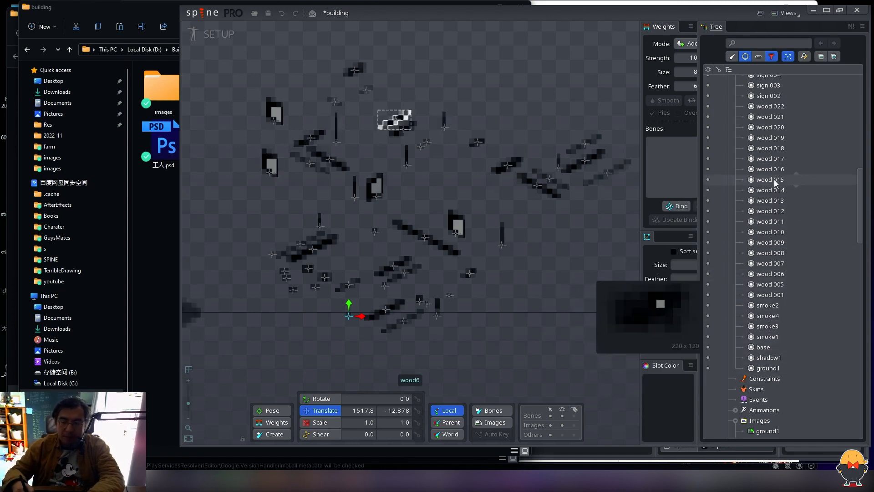
Step: Select slots including base, ground1 and wood 009 in turn to check which image each one holds
left_click(765, 349)
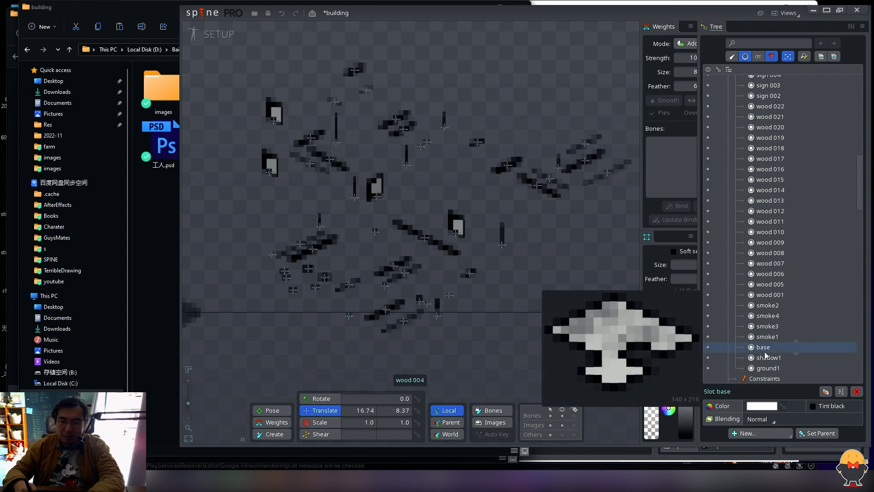
left_click(769, 328)
left_click(765, 360)
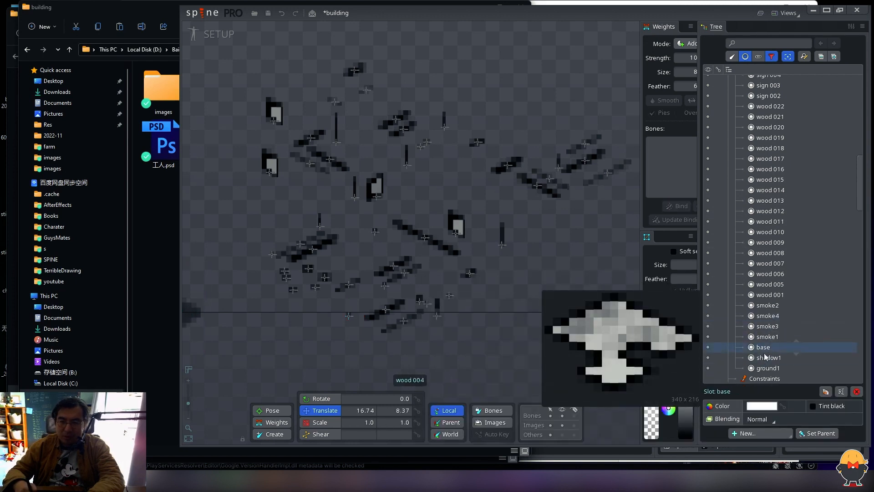
left_click(765, 368)
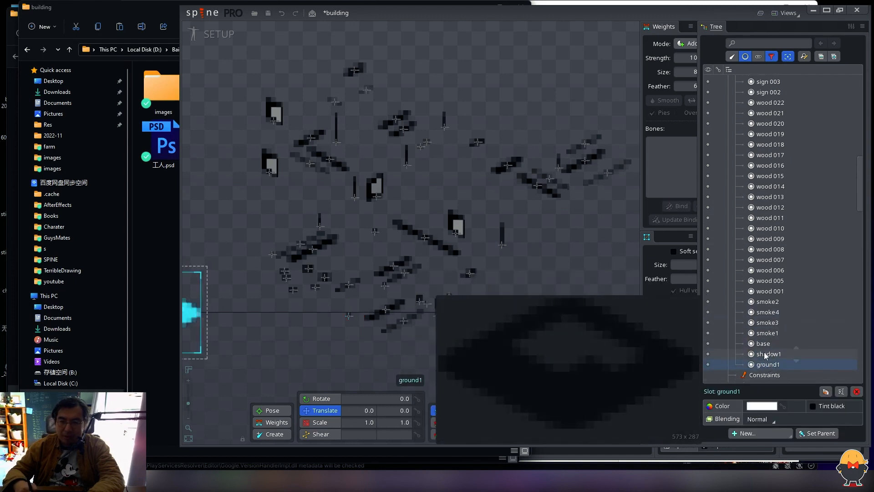
left_click(765, 351)
left_click(766, 324)
left_click(764, 280)
left_click(761, 240)
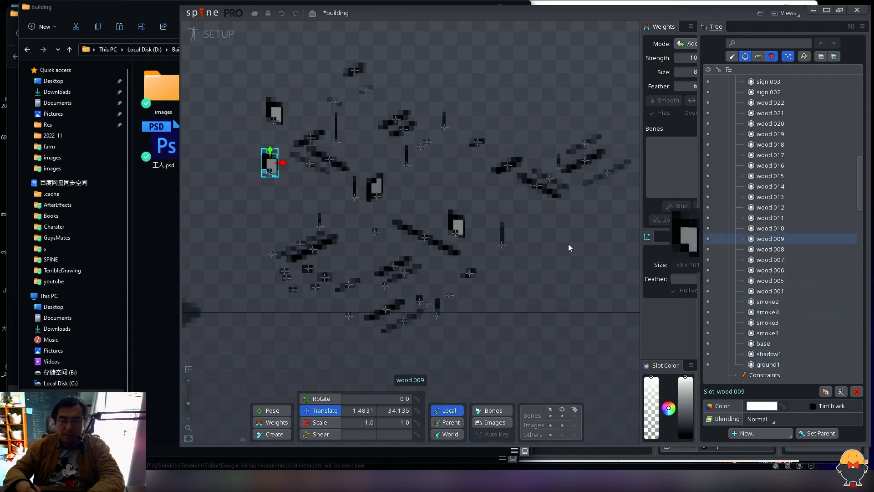
left_click_drag(557, 253, 610, 231)
left_click_drag(509, 269, 750, 277)
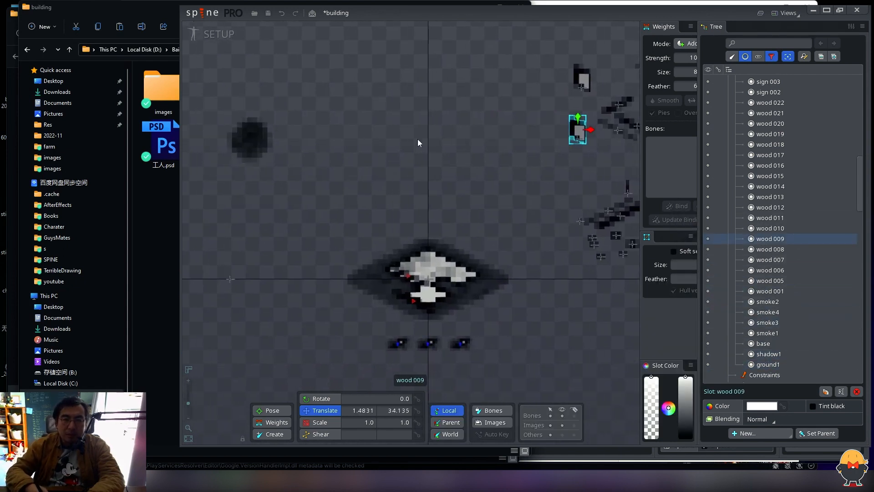
Step: Turn off the slot filter in the tree and check the root bone at the top of the building hierarchy
left_click(227, 40)
left_click(227, 41)
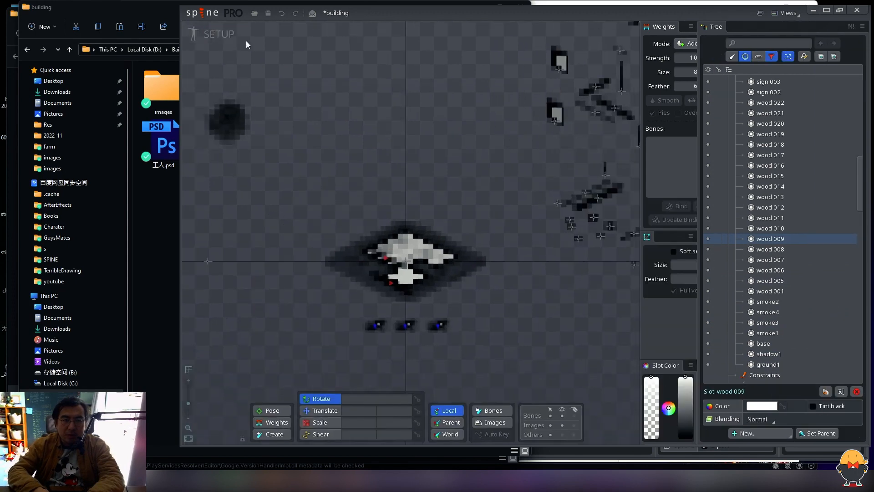
scroll(762, 94, "up", 10)
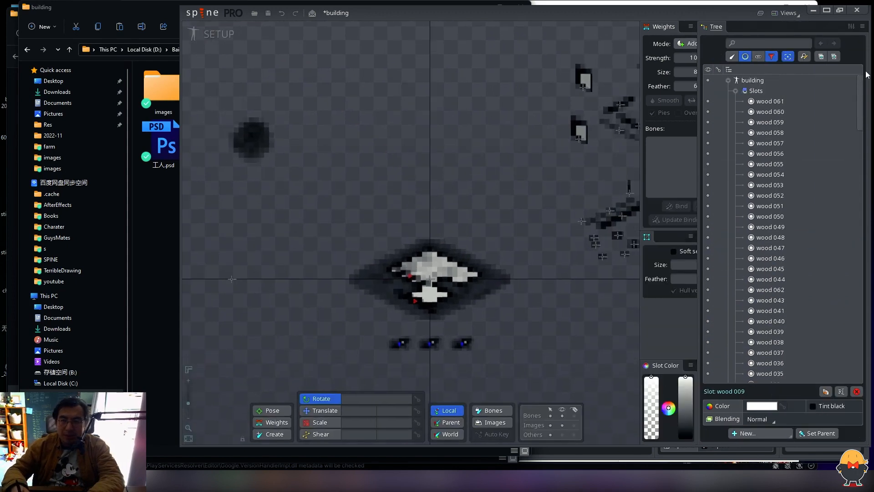
left_click(747, 57)
left_click(755, 91)
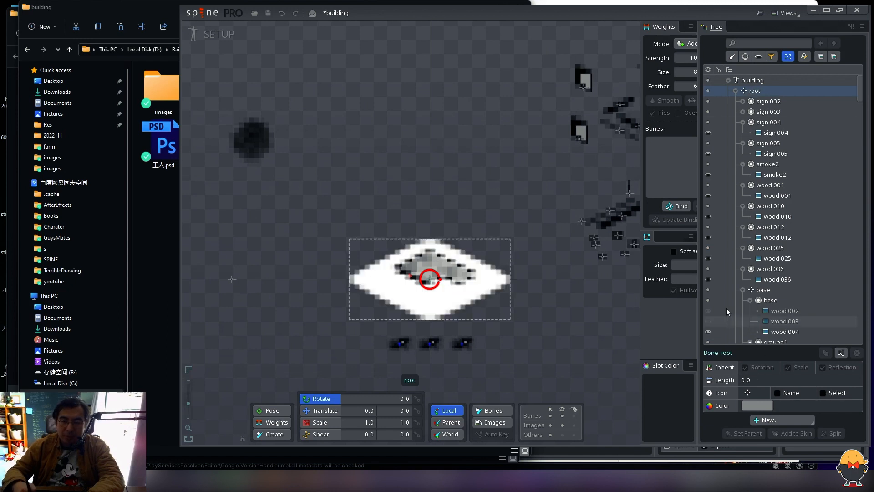
left_click(504, 229)
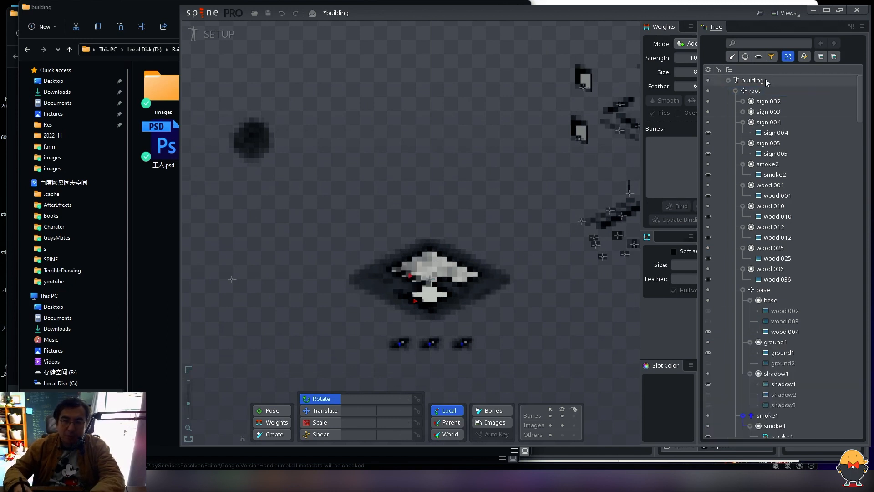
Step: Create a new bone under the root bone in the empty area of the canvas above the building base
left_click(757, 90)
key("n")
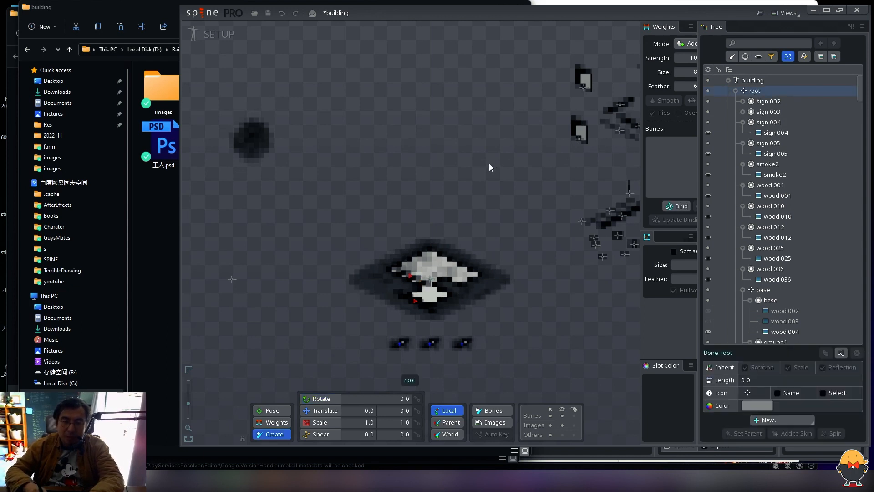
left_click(490, 160)
key("v")
left_click_drag(490, 186, 566, 186)
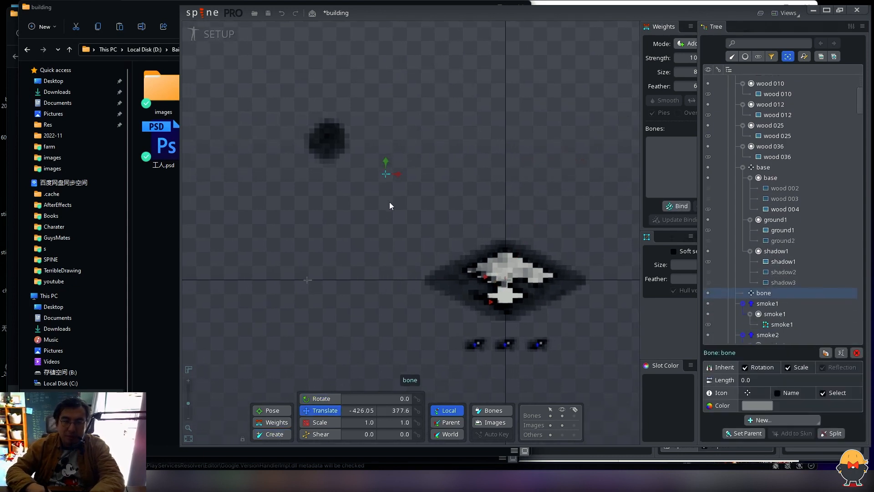
Step: Move the new bone to about -450, 276 and place the smoke2 image above it at about -451, 413
left_click_drag(390, 201, 375, 222)
left_click_drag(429, 171, 474, 173)
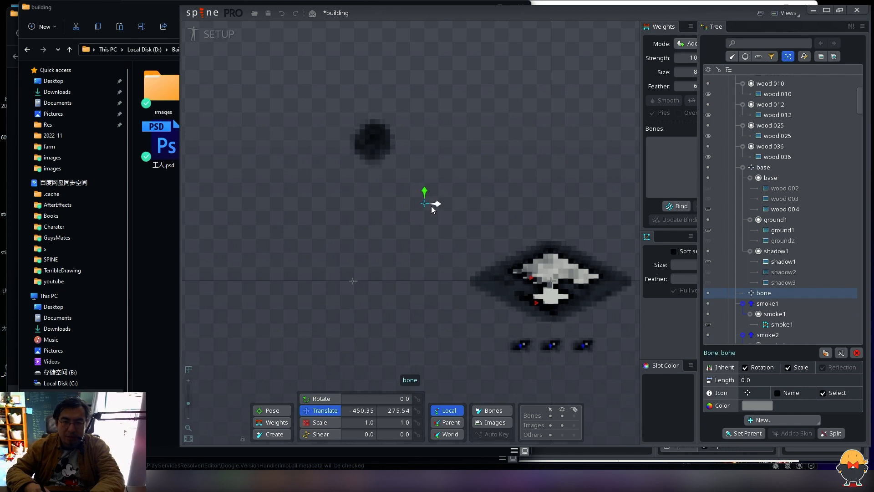
left_click_drag(376, 146, 437, 183)
Step: Set the new bone as the smoke2 slot's parent and move the smoke2 image to about -4, 46 relative to that bone
left_click(776, 119)
left_click(784, 128)
left_click(779, 118)
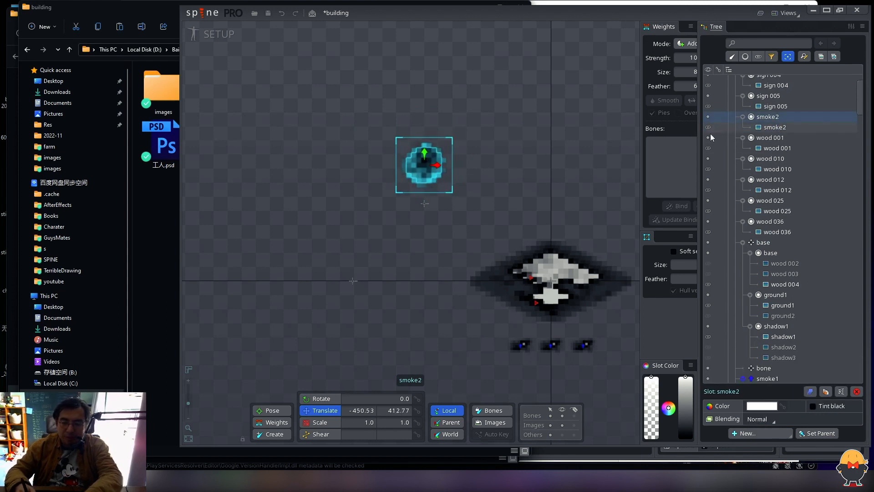
key("p")
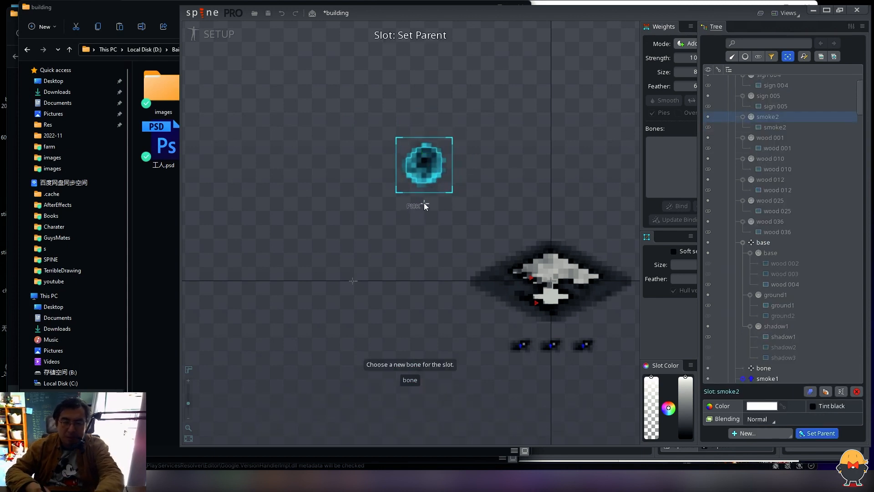
left_click(425, 206)
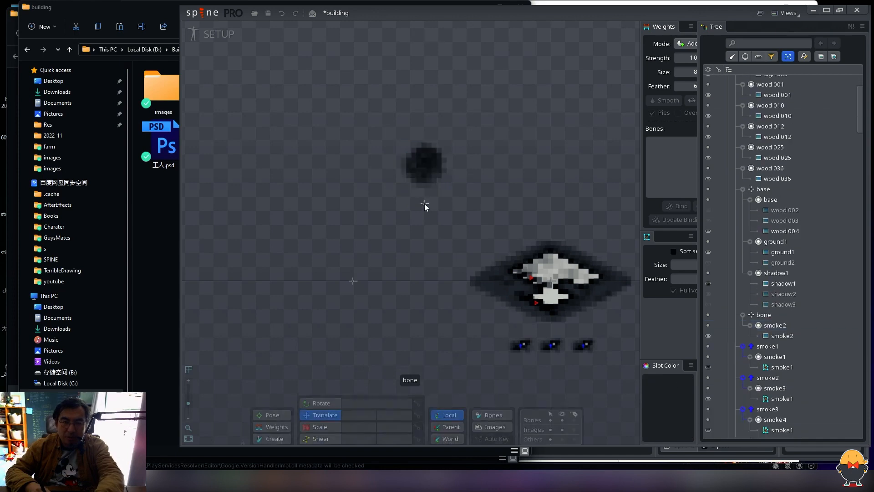
left_click(436, 167)
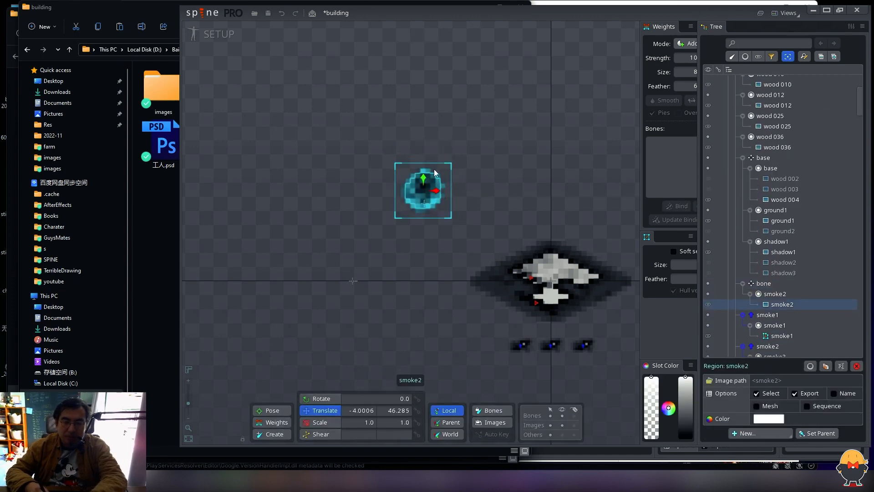
key("Escape")
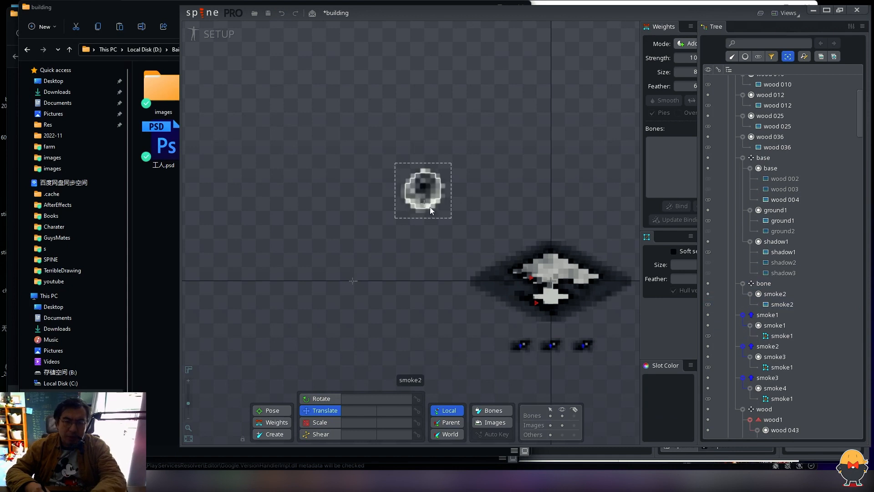
Step: Move the smoke2 image to about 0.4, 60 relative to its parent bone and reselect that bone
left_click(432, 191)
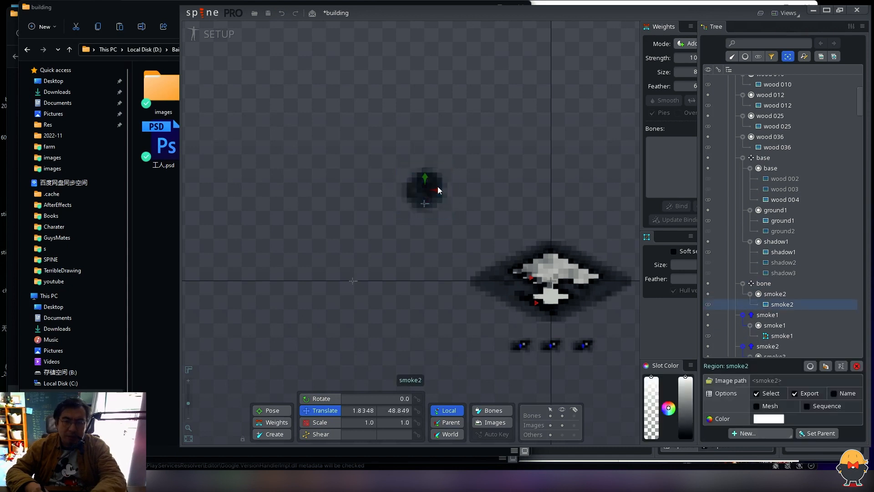
left_click(432, 191)
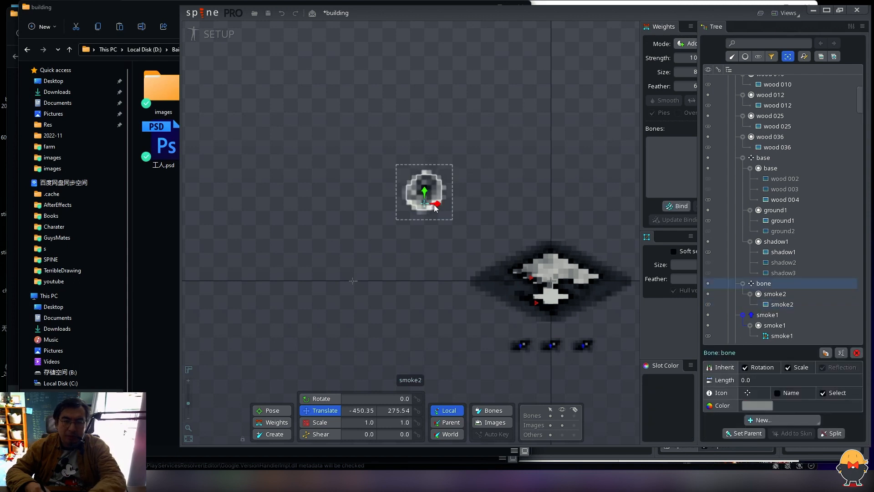
left_click(434, 187)
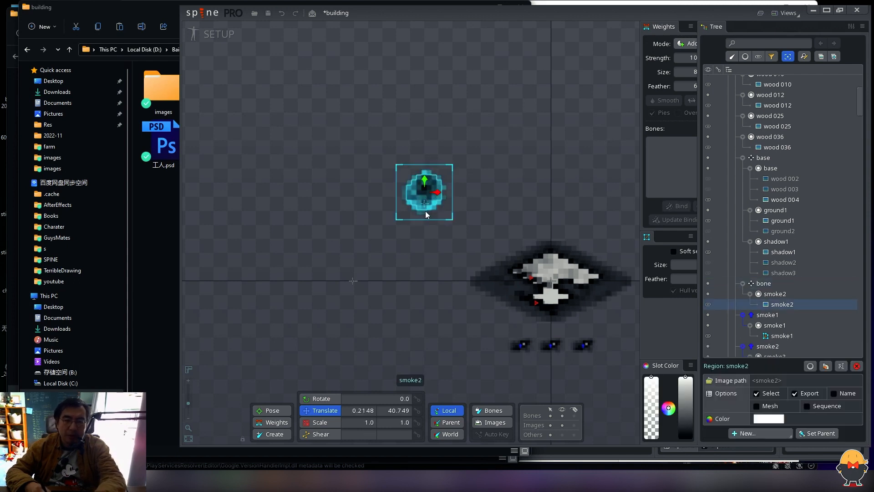
key("space")
left_click_drag(428, 190, 428, 179)
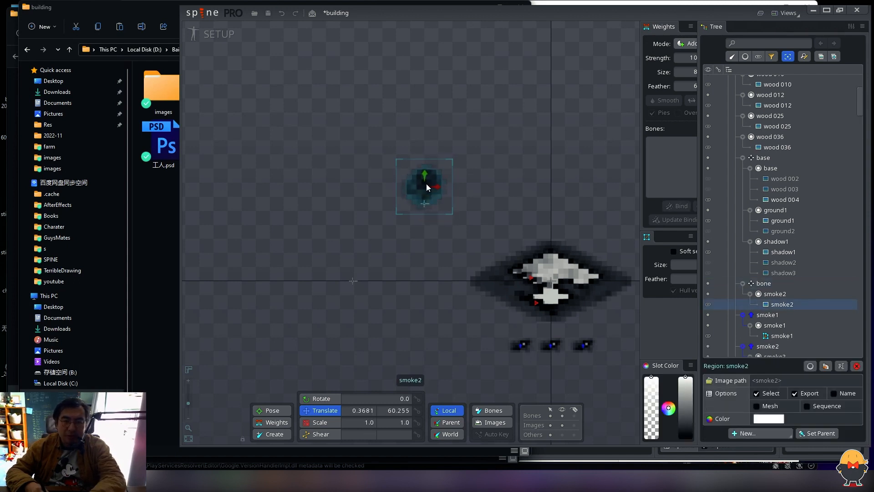
left_click(426, 203)
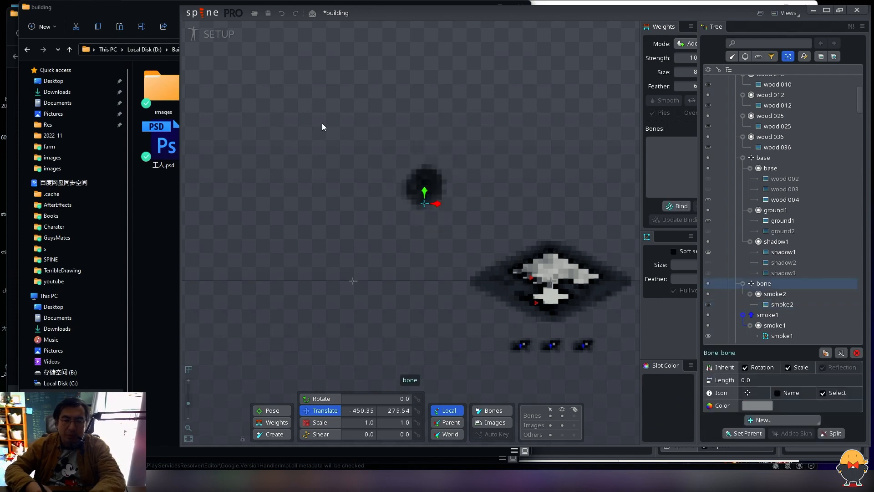
Step: Switch to animate mode, add an animation named new1 and save the project
left_click(219, 36)
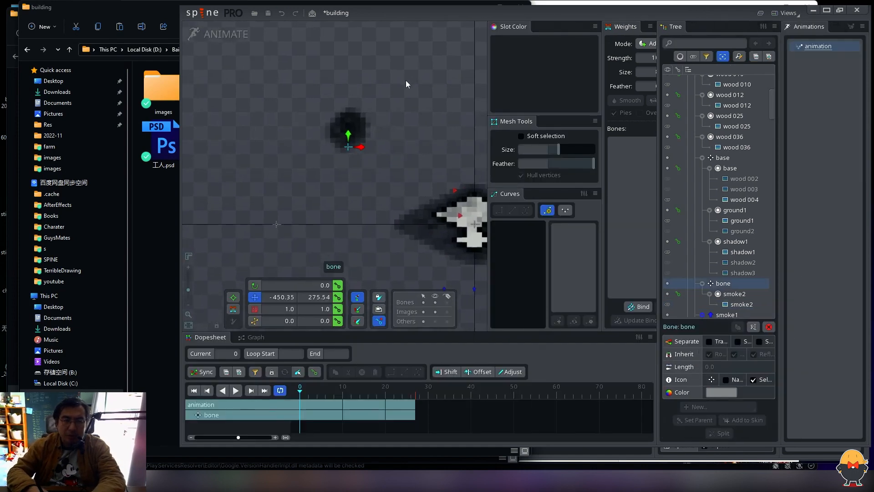
left_click(220, 35)
left_click(221, 34)
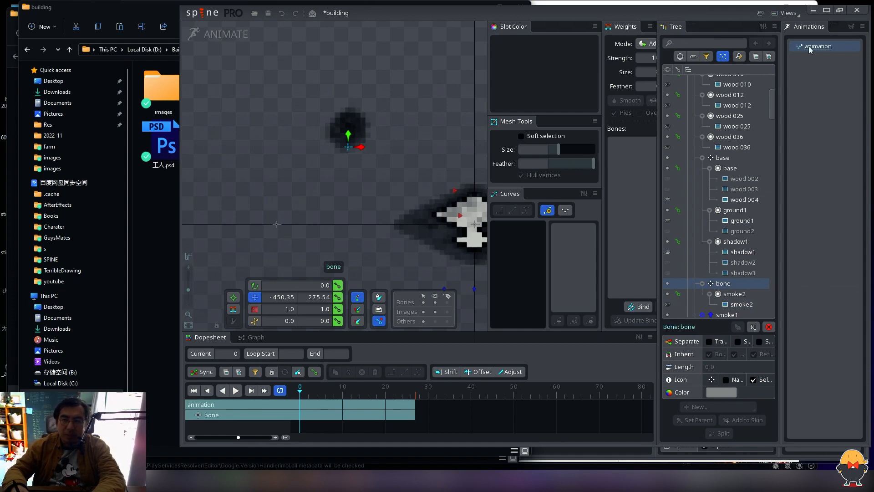
left_click(851, 28)
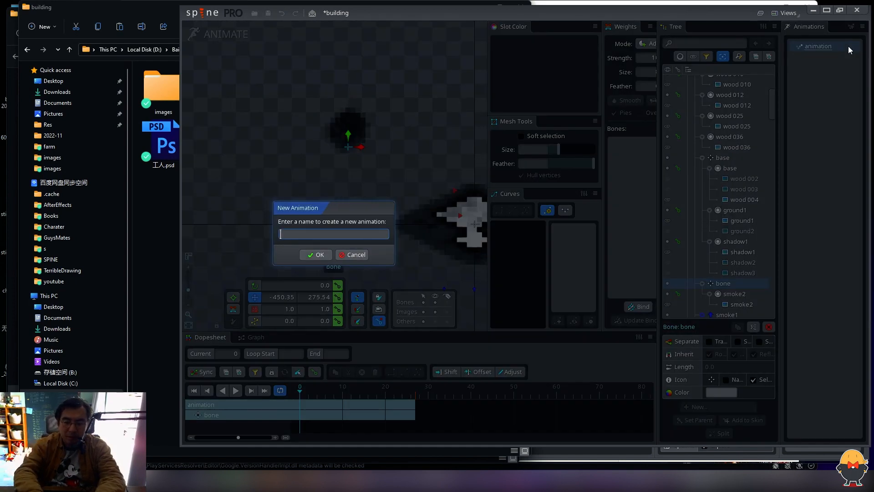
type("new1")
key("Return")
left_click_drag(378, 123, 381, 194)
key("ctrl+s")
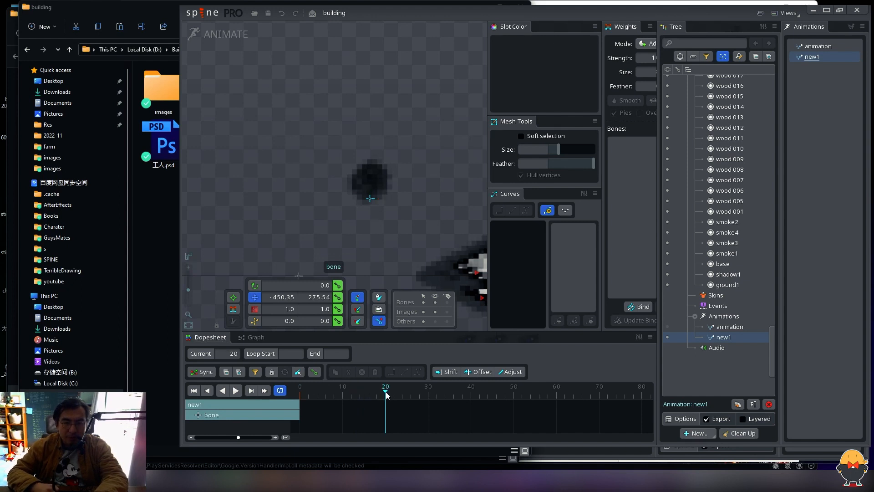
Step: Key the smoke bone's scale at frames 15 and 0 of the new1 animation
left_click_drag(386, 392, 360, 395)
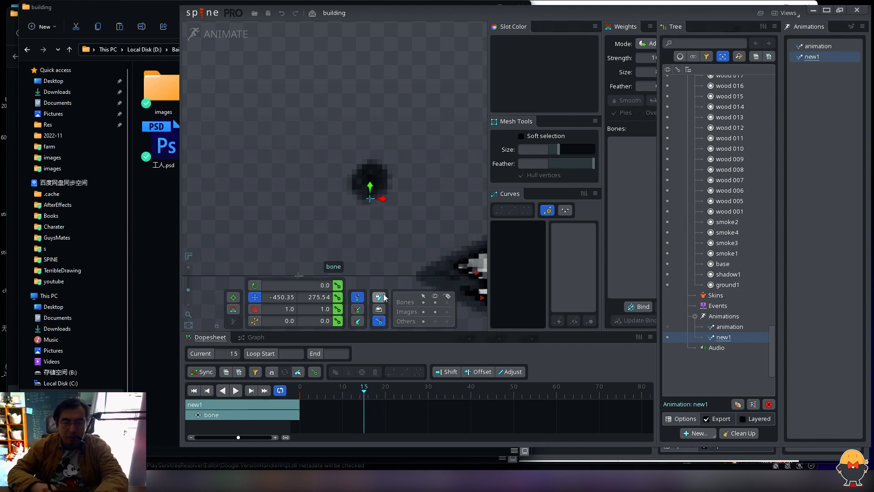
left_click(336, 310)
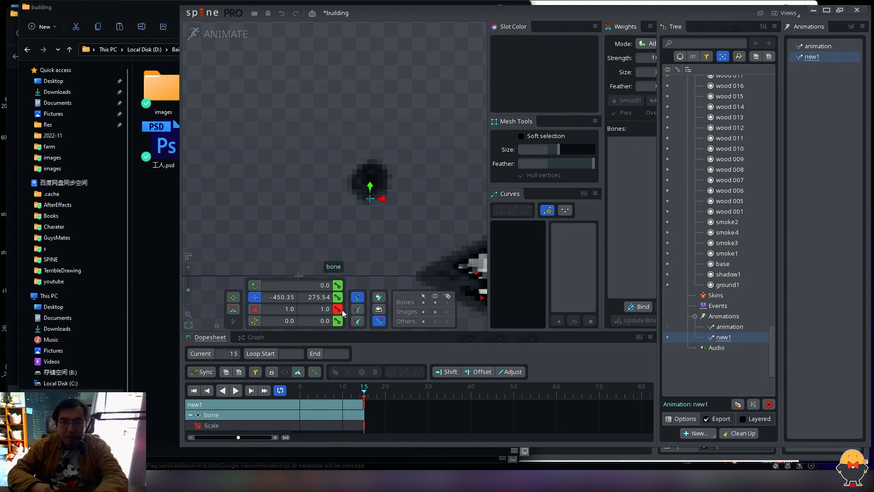
left_click(349, 396)
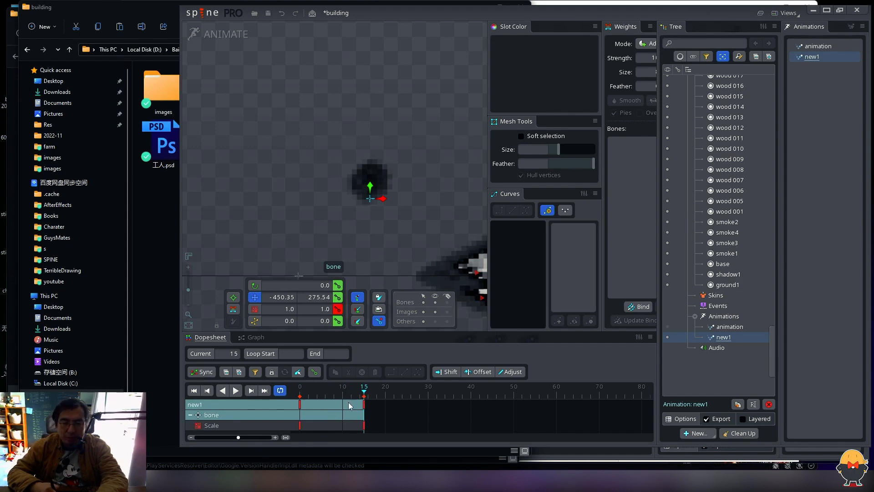
key("d")
key("d")
Step: Shrink the smoke bone at frame 0 to a scale of about 0.109, 0.19 and preview the growth
key("x")
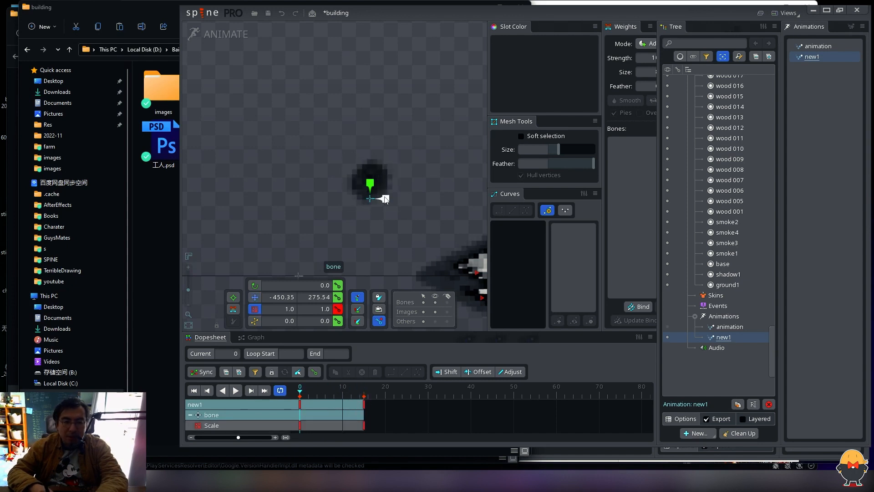
left_click_drag(385, 199, 366, 198)
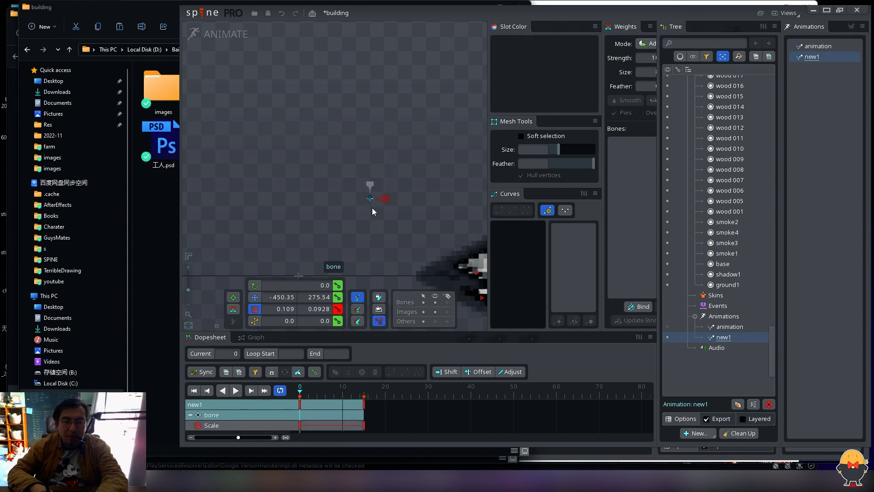
key("d")
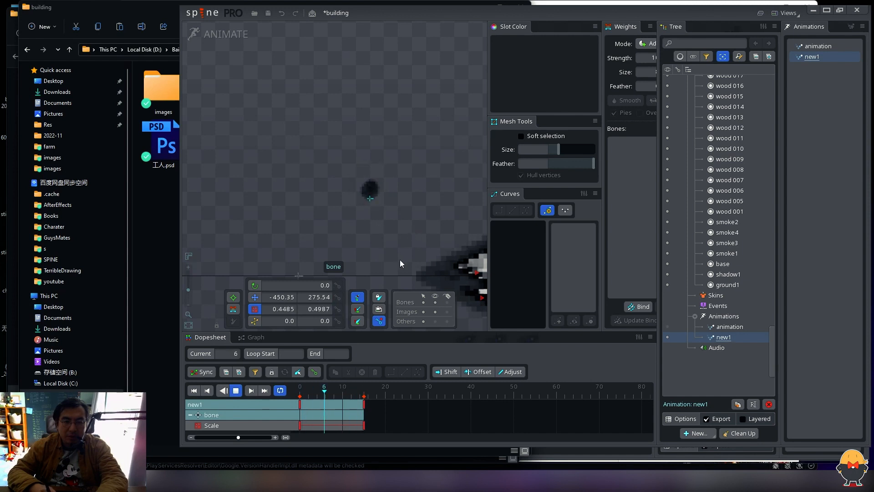
key("d")
key("Home")
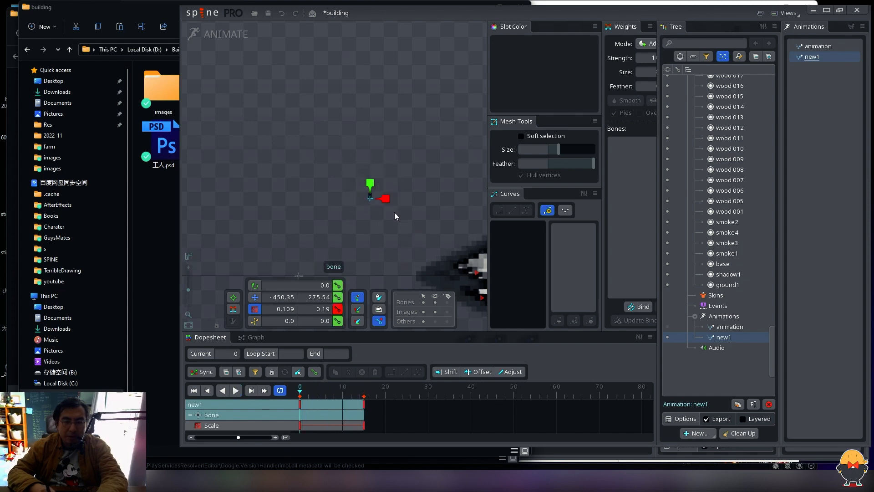
Step: Play and scrub through the new1 animation to examine how the smoke grows between its two scale keys
key("d")
key("d")
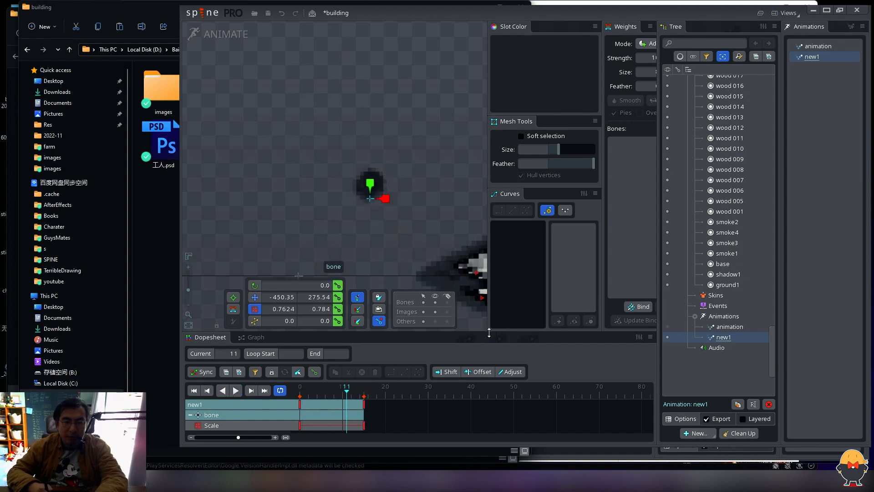
left_click_drag(489, 333, 489, 322)
left_click_drag(350, 376, 372, 381)
key("d")
key("d")
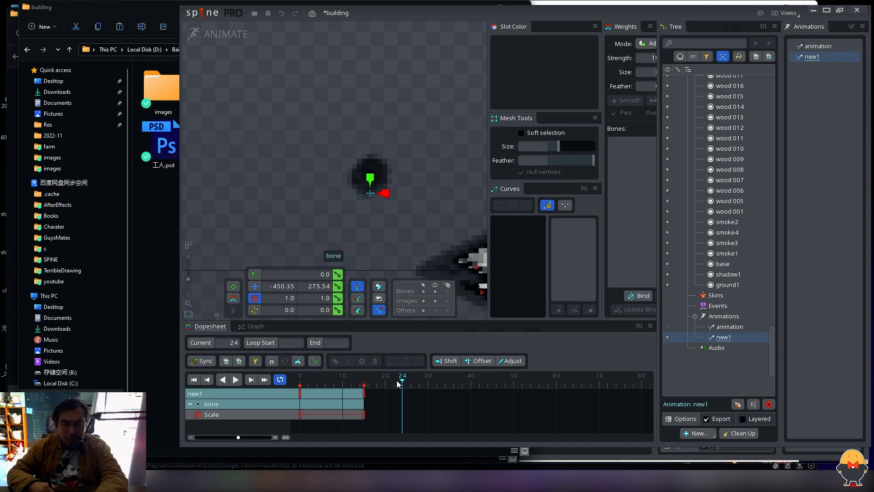
left_click(300, 385)
key("d")
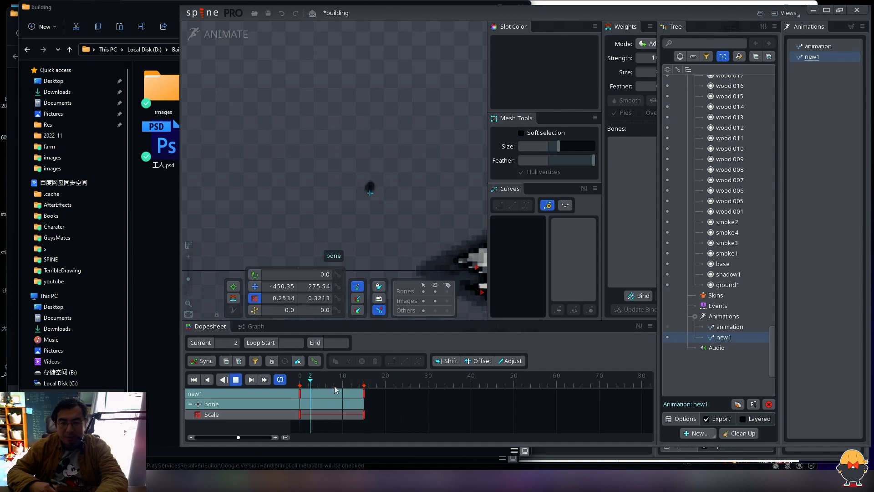
key("d")
left_click_drag(330, 430, 267, 359)
key("d")
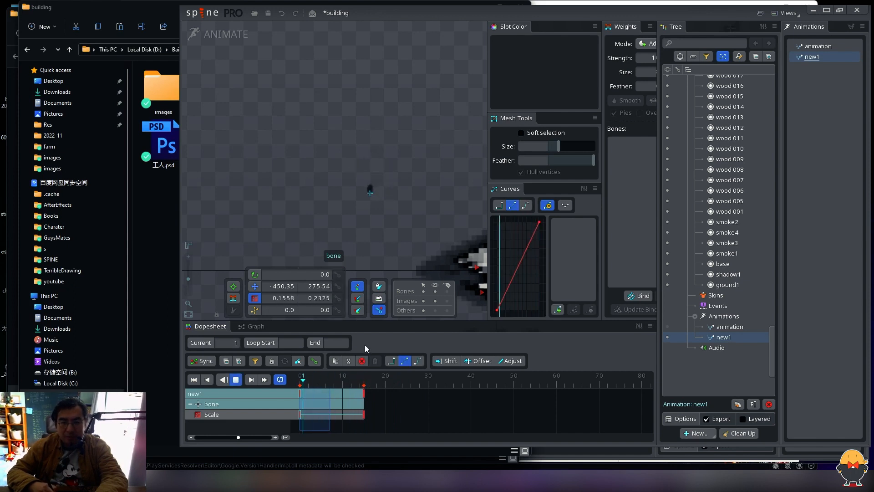
key("d")
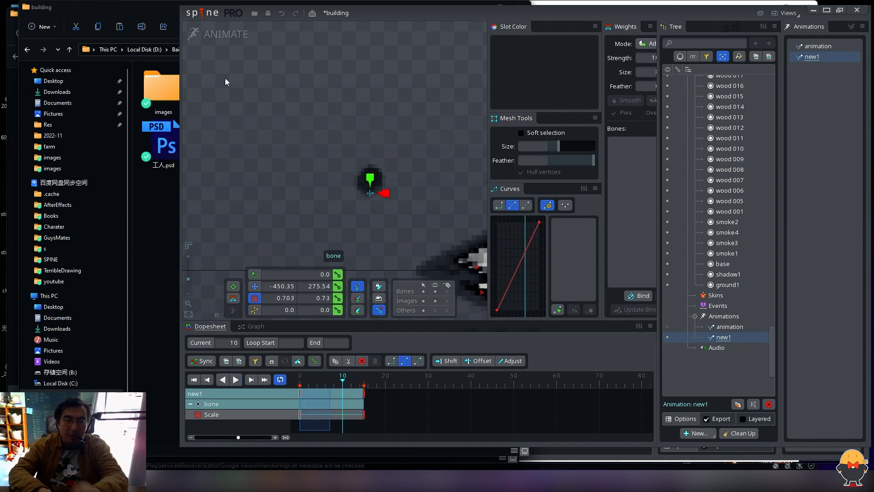
left_click(232, 14)
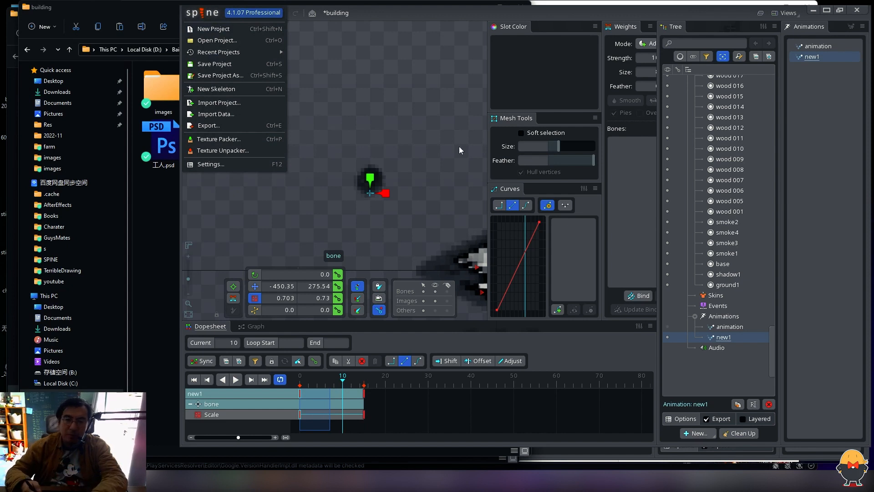
left_click_drag(459, 146, 500, 198)
key("ctrl+z")
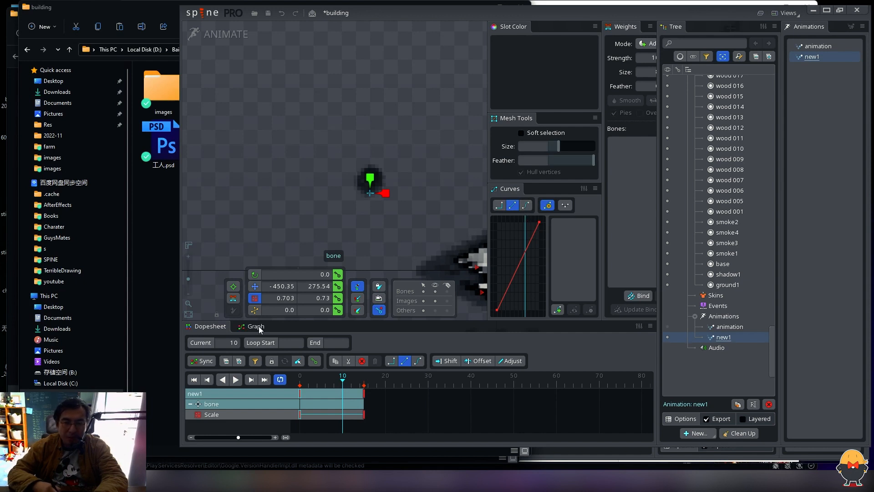
Step: Examine the bone's scale curve in an enlarged graph and return to the dopesheet
left_click(246, 330)
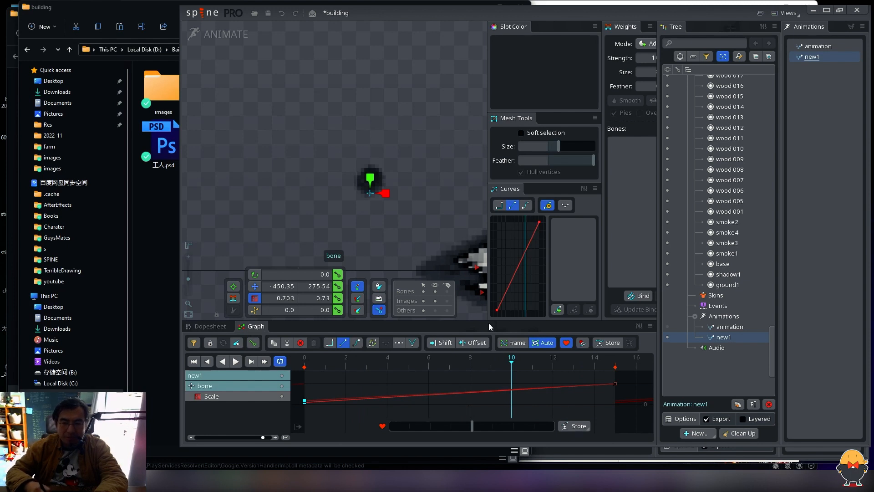
left_click_drag(489, 323, 486, 280)
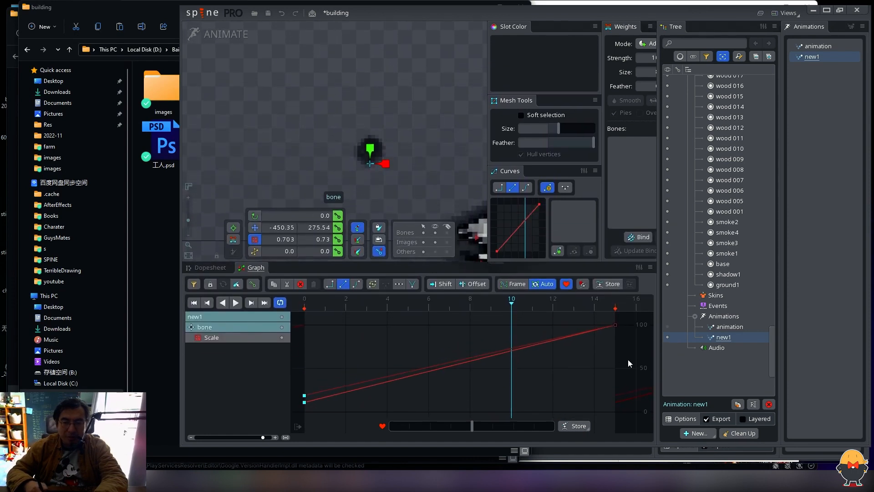
left_click(206, 268)
left_click_drag(488, 263, 457, 282)
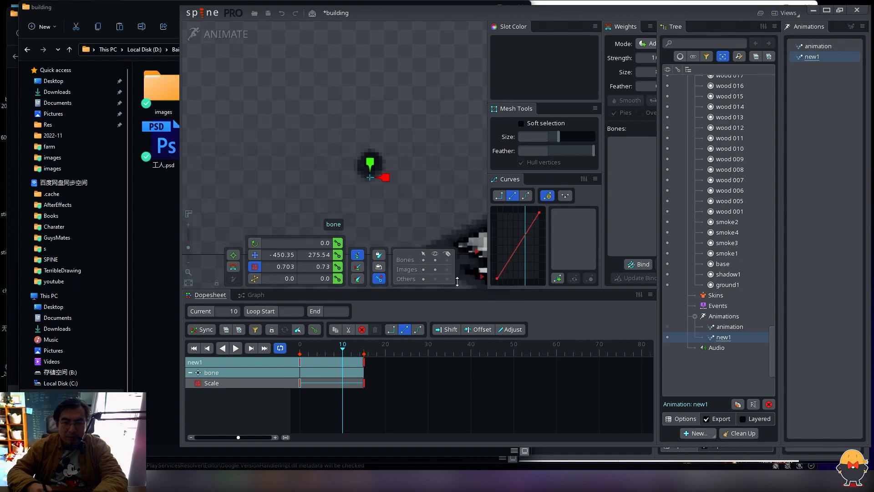
key("space")
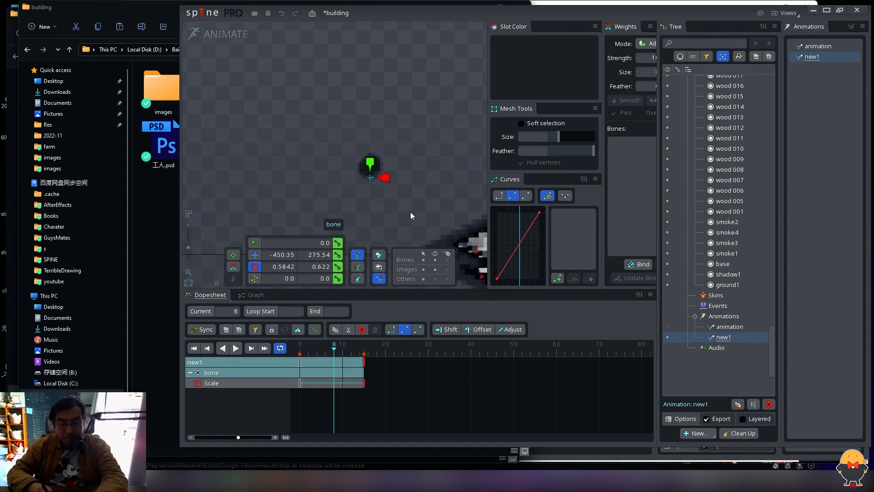
Step: Set the scale keys at frames 0 and 15 to Bezier curves and key the bone's scale at frame 23
left_click_drag(394, 409, 300, 356)
left_click(526, 195)
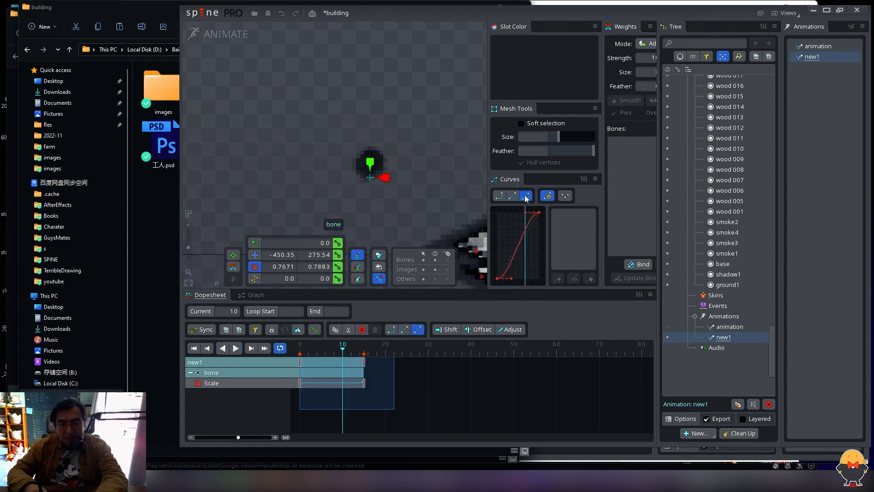
left_click_drag(376, 350, 389, 351)
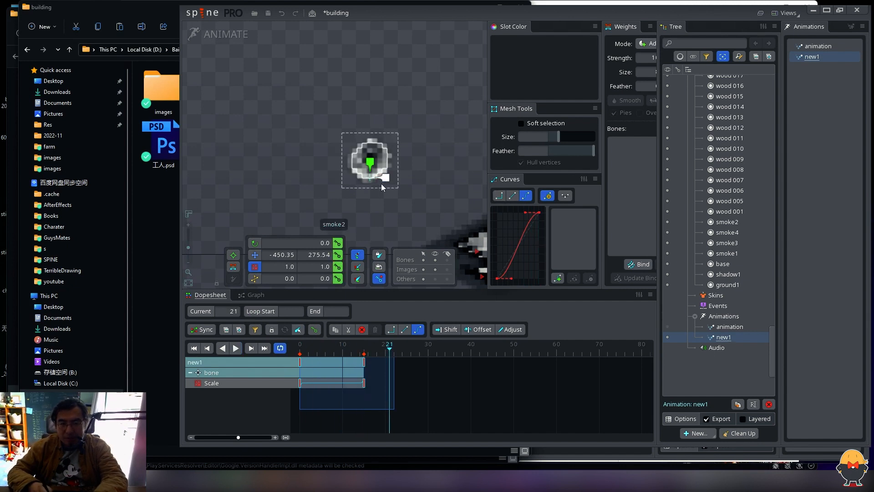
left_click(398, 350)
left_click(337, 266)
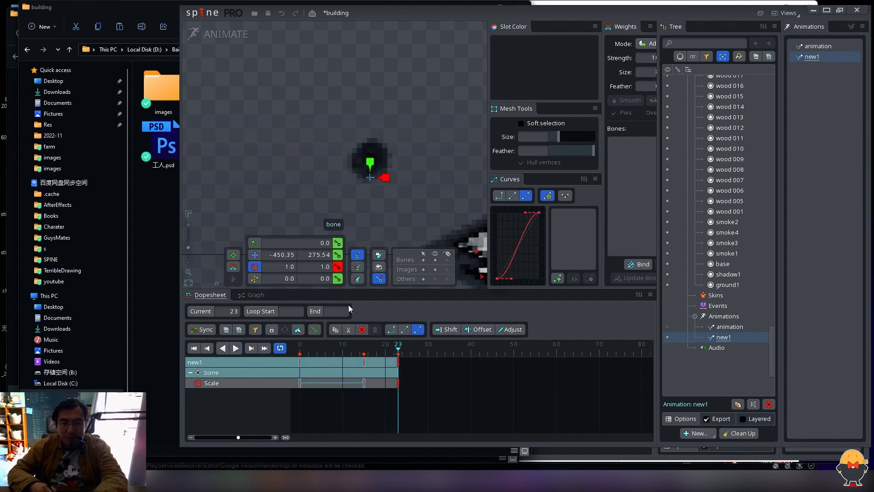
Step: Add an overshoot at frame 19 by scaling the smoke bone slightly above its full size
left_click(380, 350)
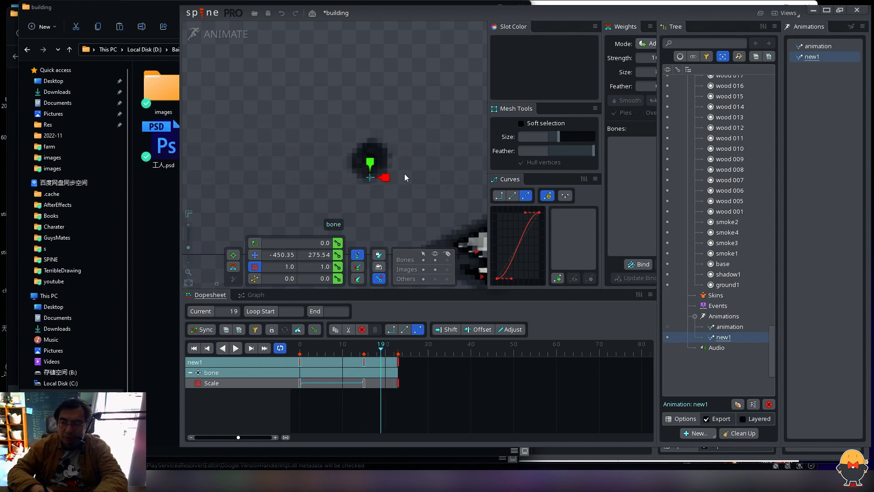
left_click_drag(383, 351, 299, 352)
left_click(365, 349)
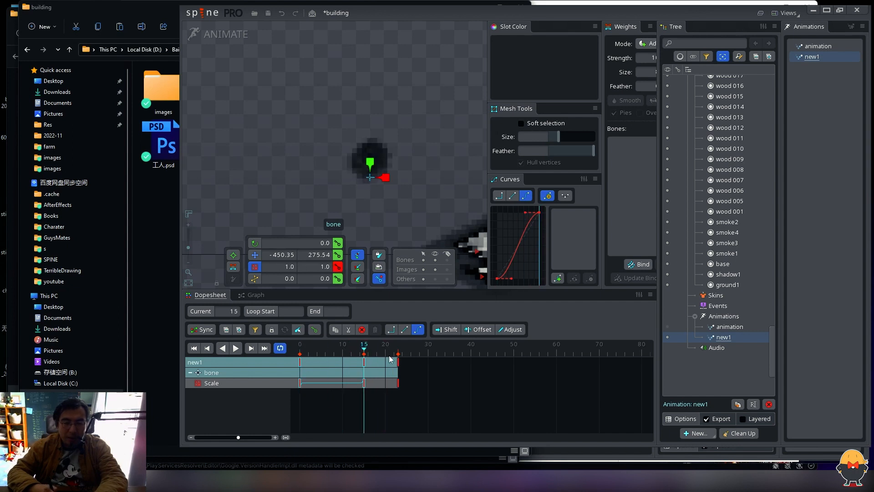
left_click_drag(398, 351, 383, 351)
left_click_drag(387, 177, 371, 155)
Step: Apply Bezier curves to the scale keys at frames 15, 19 and 23 and preview the animation
left_click_drag(393, 349, 411, 385)
key("d")
key("d")
left_click(525, 198)
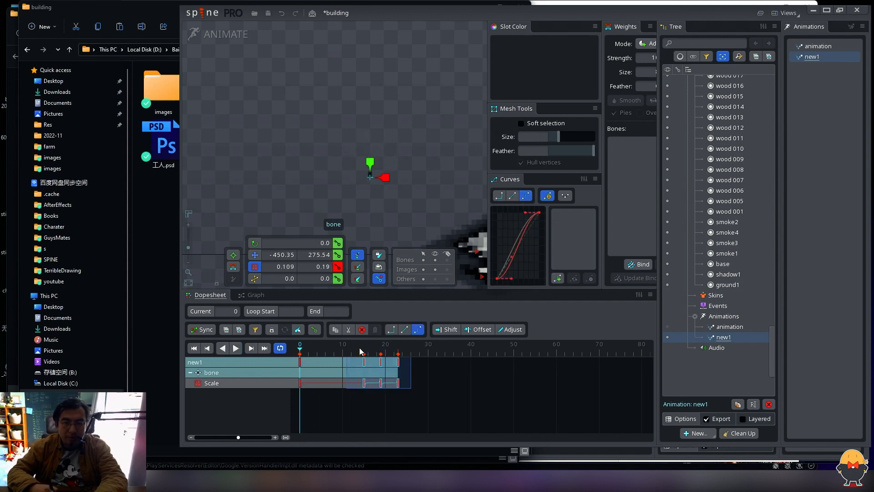
key("d")
key("d")
Step: Tighten the last three scale keys to frames 14, 17 and 20, preview the timing and display their curves in the graph
left_click(433, 413)
left_click_drag(382, 362, 365, 354)
key("d")
key("d")
key("d")
key("d")
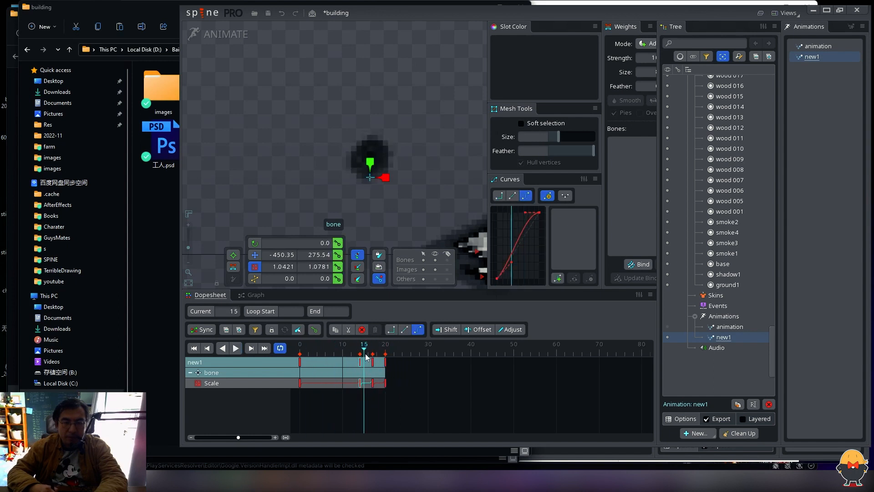
left_click(252, 296)
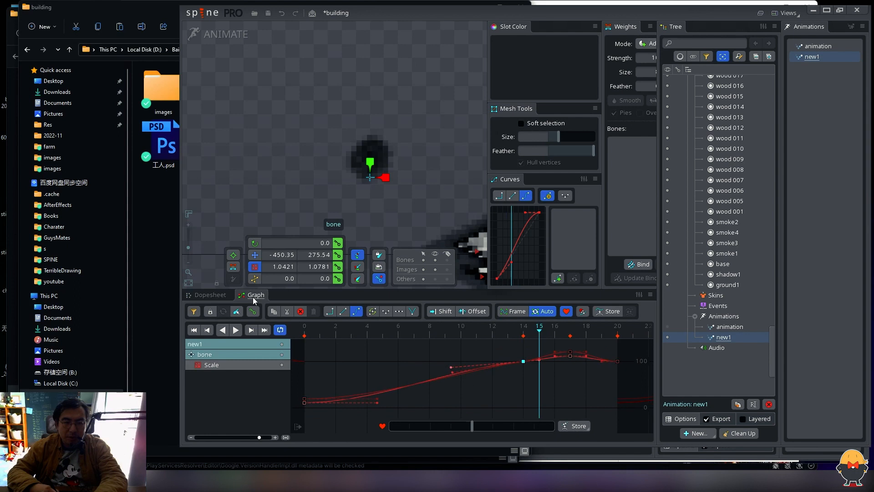
Step: Delete the overshoot scale key at frame 17 and check the curves of the remaining scale keys in the graph
left_click(210, 295)
left_click(373, 381)
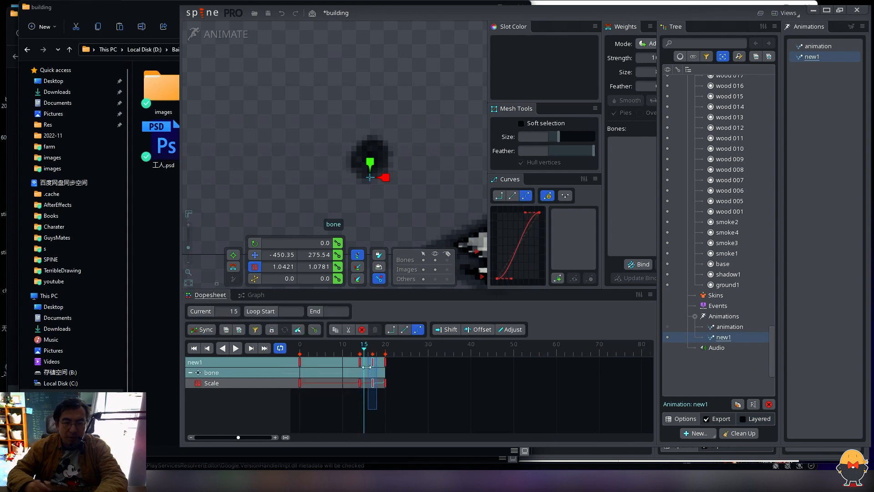
key("Delete")
left_click(360, 362)
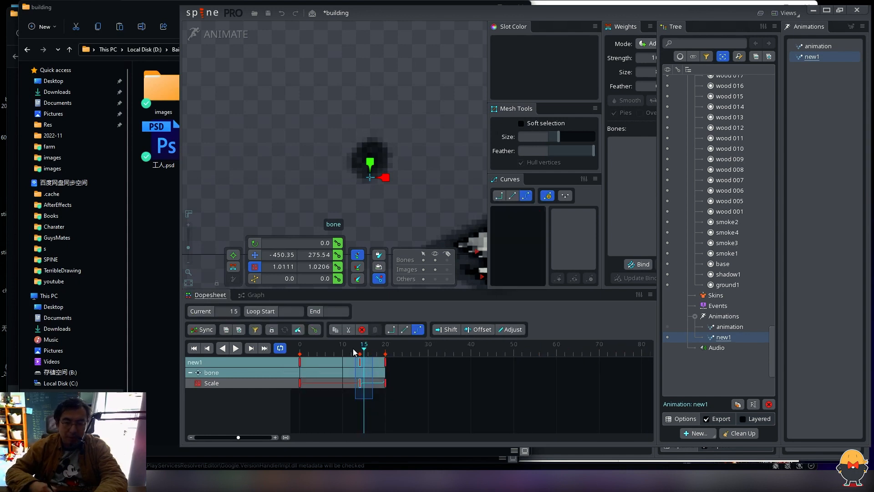
left_click(250, 296)
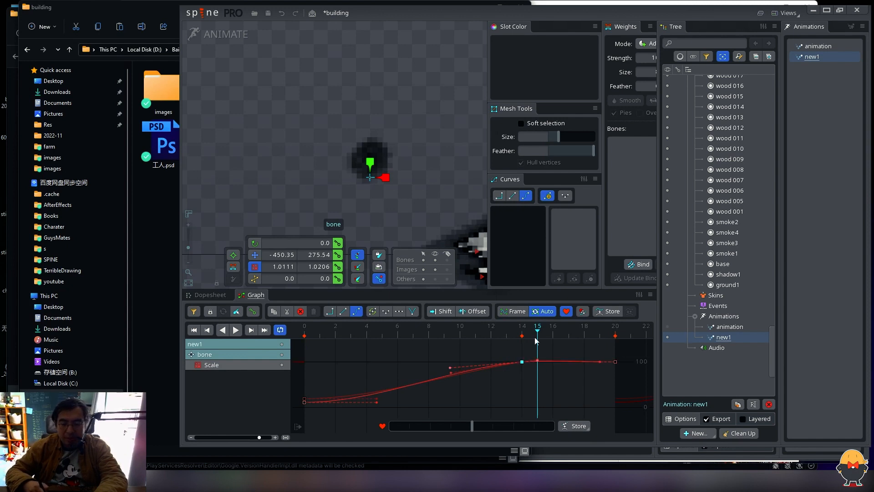
left_click_drag(532, 335, 506, 336)
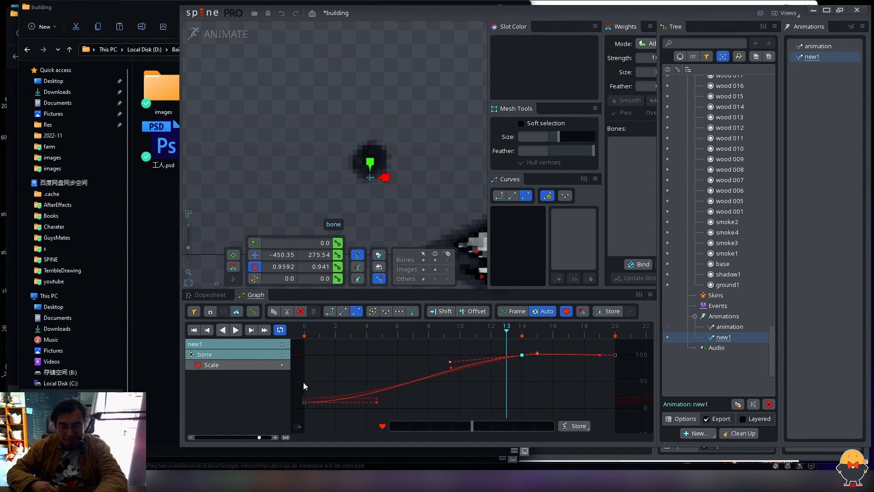
Step: Try to reshape the bone's scale curve by moving the frame 0 key and the outgoing handle of the frame 14 key
left_click(304, 398)
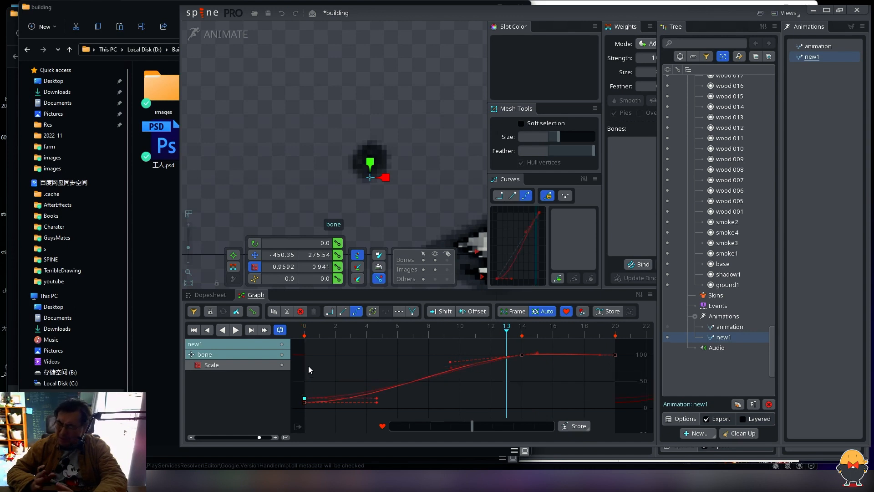
left_click_drag(304, 397, 317, 380)
key("ctrl+z")
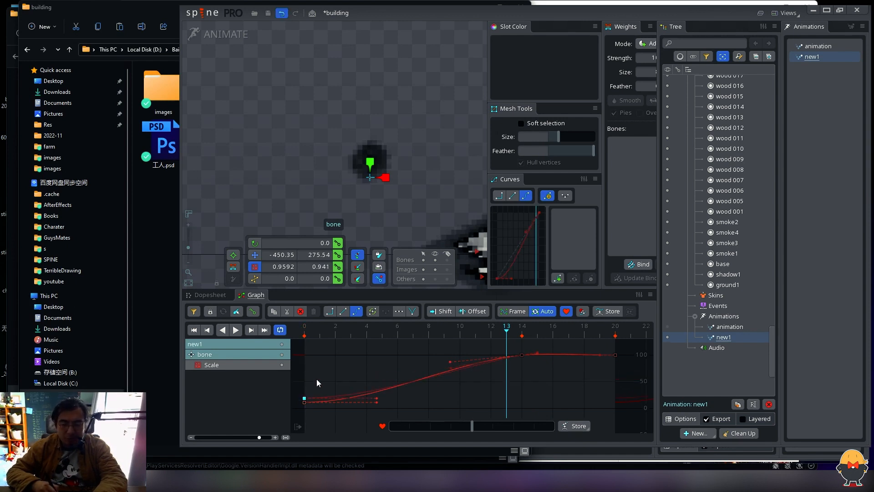
mouse_move(522, 355)
left_mouse_down()
mouse_move(523, 378)
mouse_move(518, 350)
mouse_move(455, 361)
mouse_move(523, 356)
left_mouse_up()
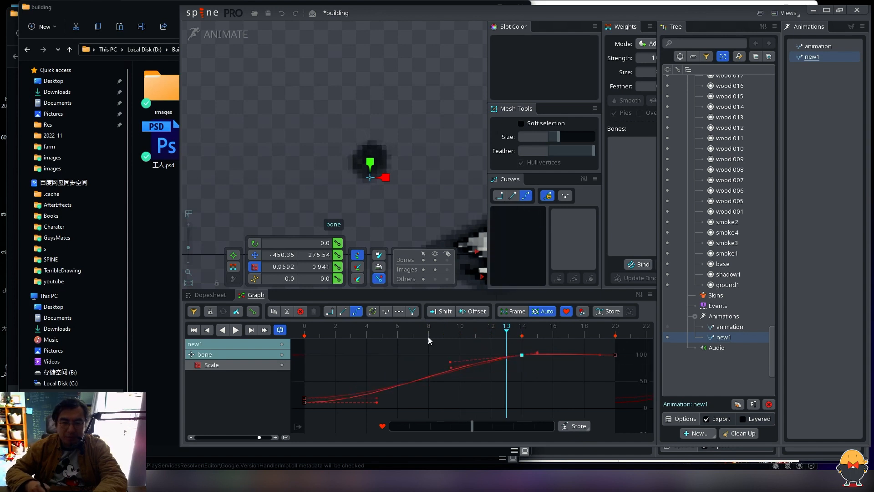
left_click(231, 366)
mouse_move(522, 356)
left_mouse_down()
mouse_move(522, 383)
mouse_move(523, 355)
left_mouse_up()
key("Escape")
left_click(522, 354)
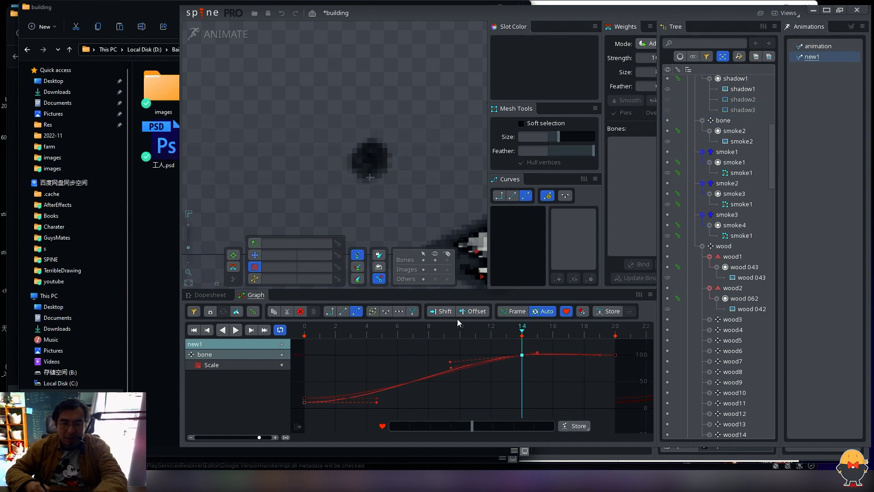
left_click(412, 314)
left_click(537, 352)
left_click_drag(539, 360, 533, 370)
key("ctrl+z")
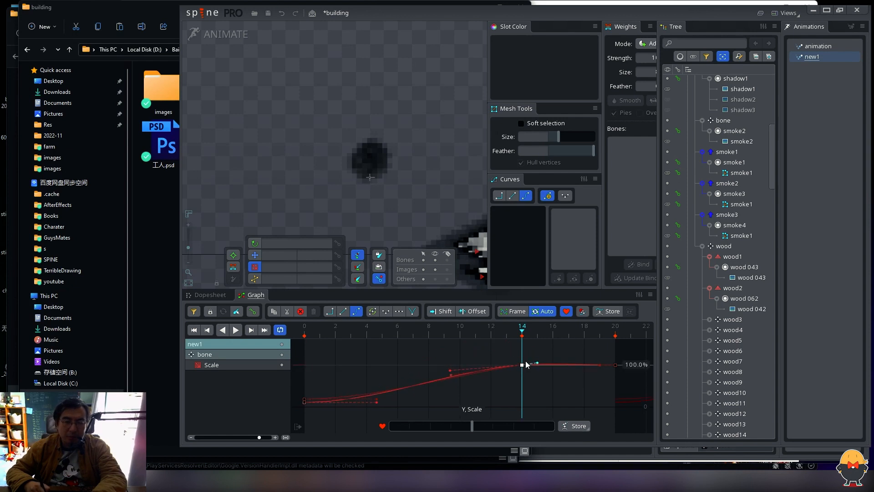
Step: Separate the curve handles of the X and Y scale keys at frame 14 and scrub through the surrounding frames
left_click(411, 311)
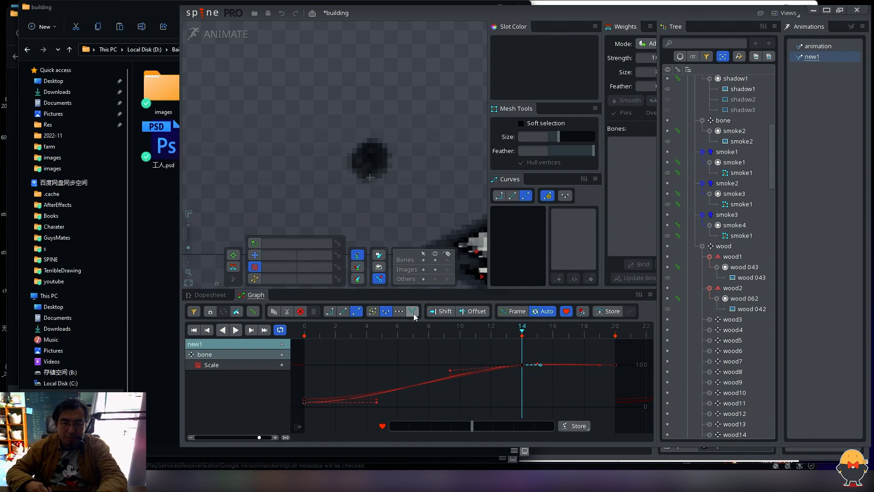
left_click_drag(543, 368, 506, 352)
left_click(529, 384)
left_click(535, 385)
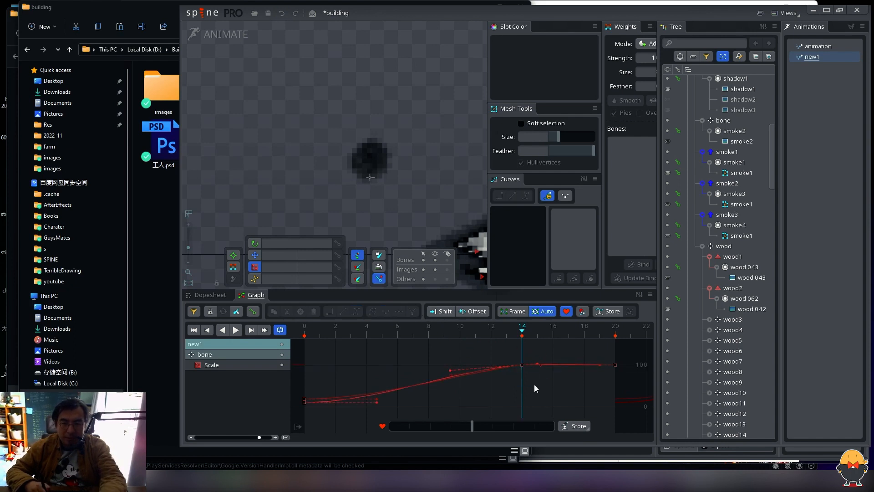
left_click_drag(534, 385, 492, 346)
left_click(526, 375)
left_click_drag(535, 391, 491, 350)
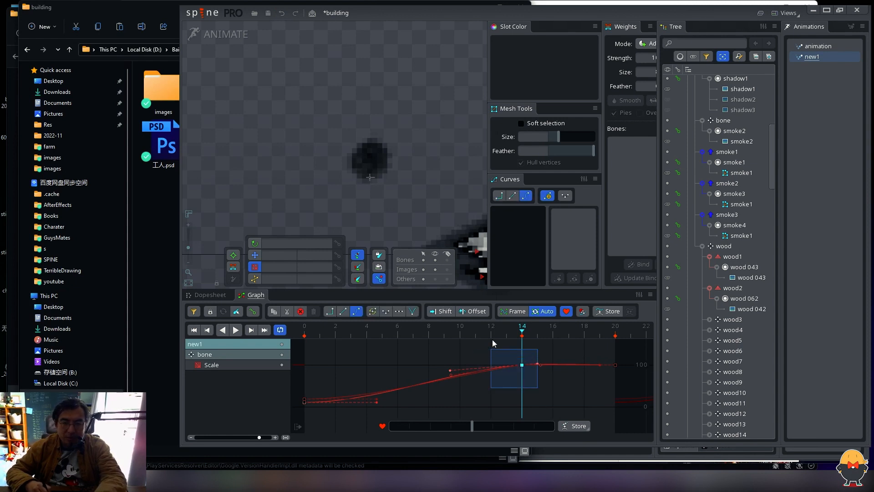
left_click(413, 312)
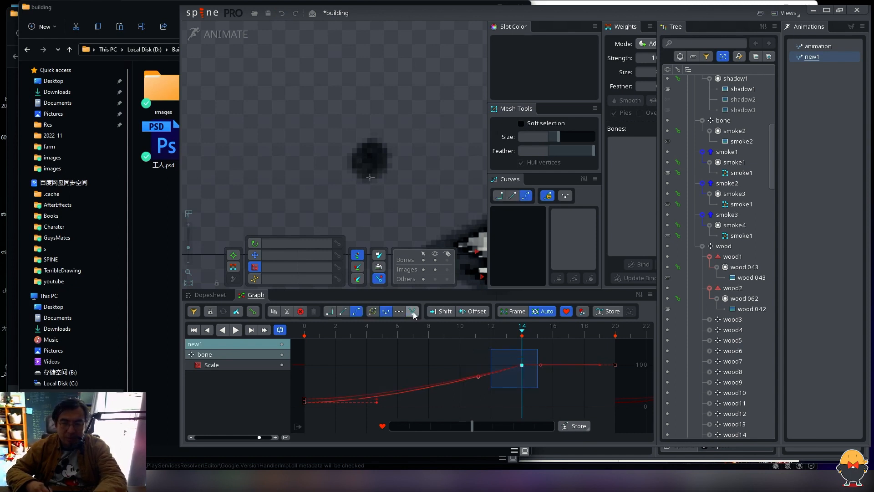
left_click(500, 338)
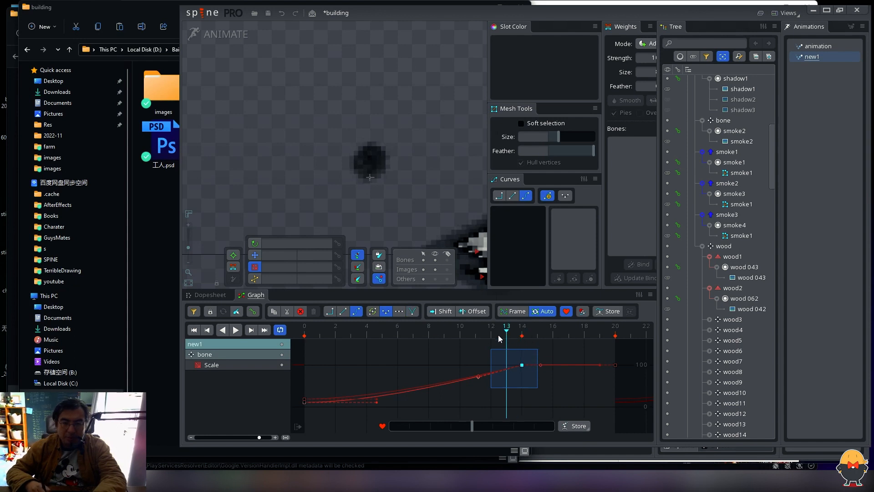
left_click_drag(496, 333, 551, 337)
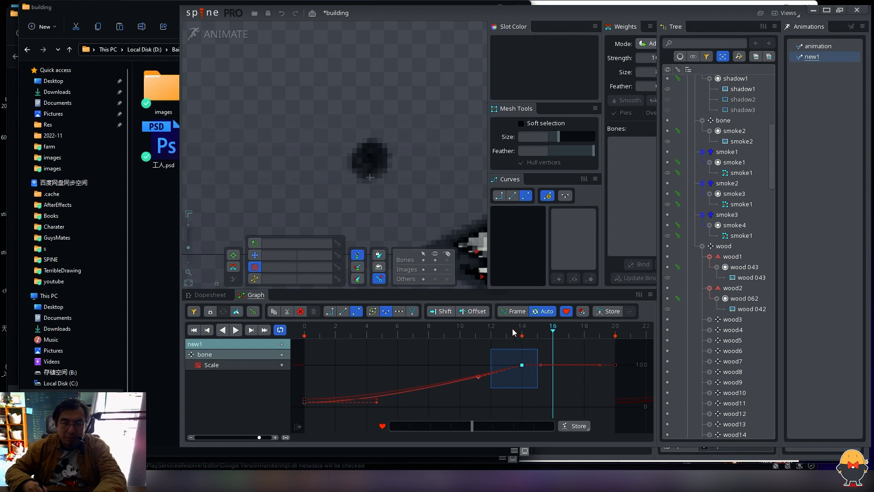
Step: Raise the handles after frame 14 and before frame 20 so both scale curves arc above 100%
left_click_drag(513, 330, 545, 351)
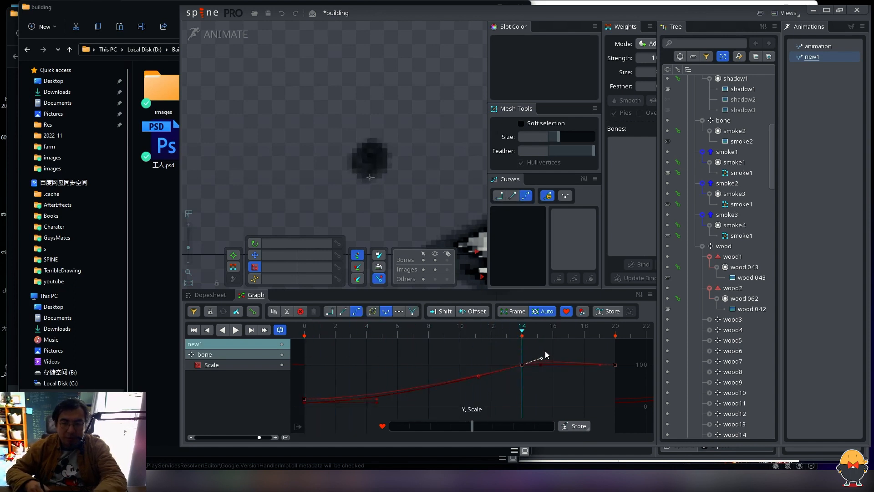
left_click_drag(599, 363, 604, 354)
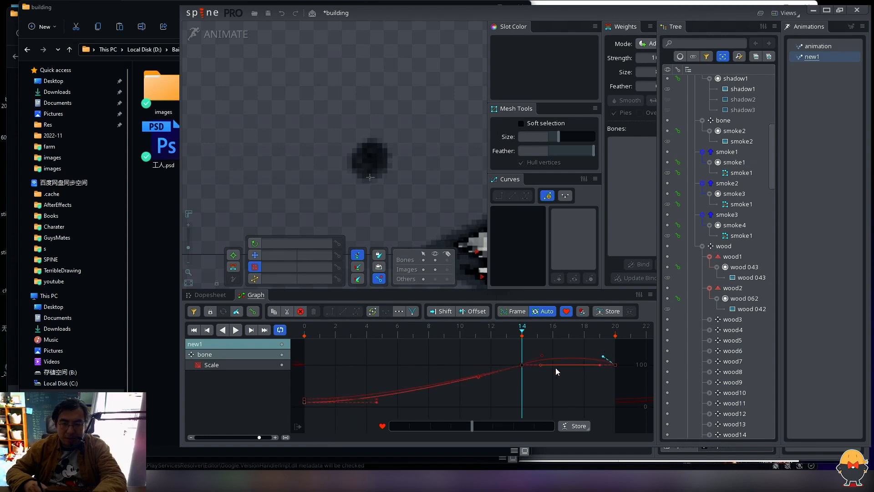
left_click(542, 364)
left_click(600, 363)
left_click_drag(602, 358, 590, 357)
left_click(546, 355)
Step: Preview the handle-based overshoot and extend one of the frame 14 key's outgoing scale handles
key("d")
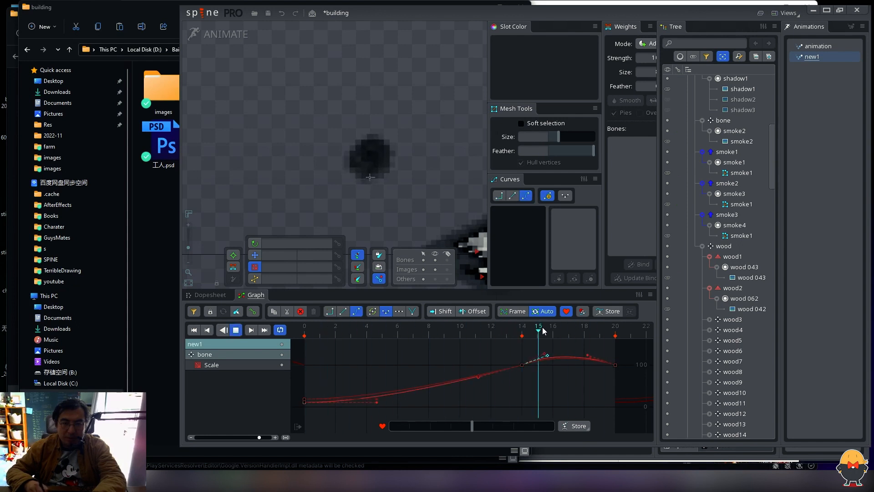
key("d")
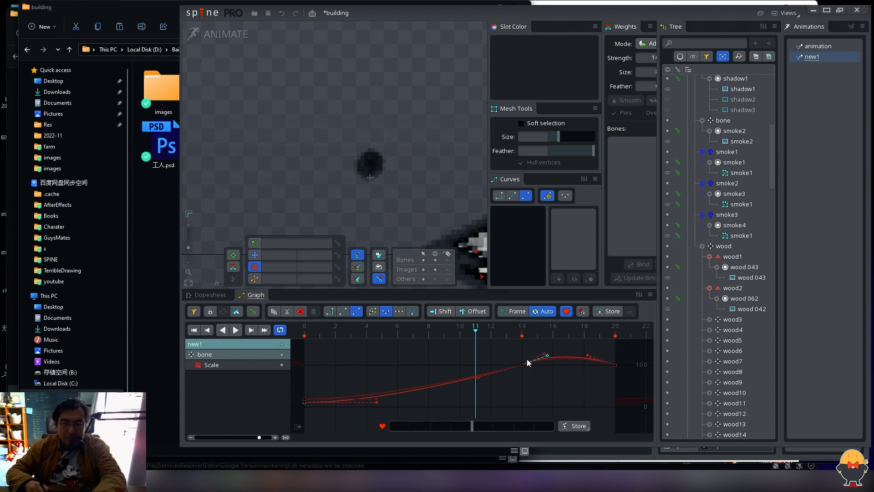
left_click_drag(546, 355, 553, 354)
key("d")
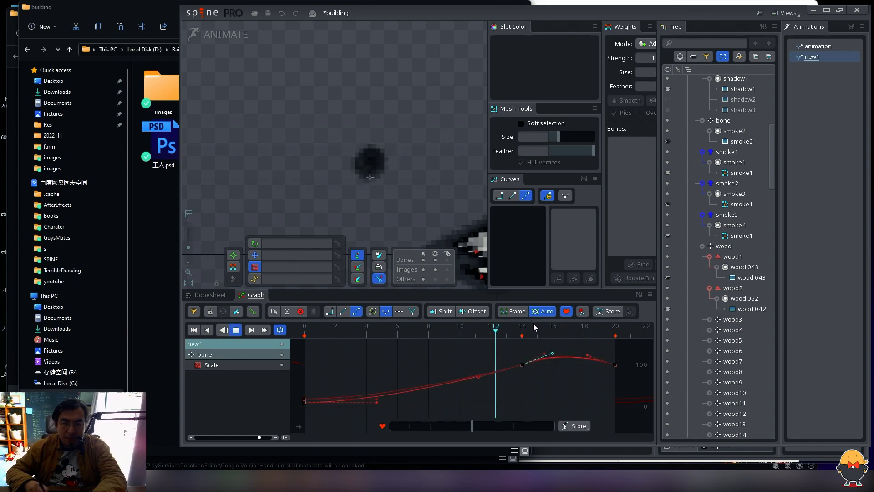
key("d")
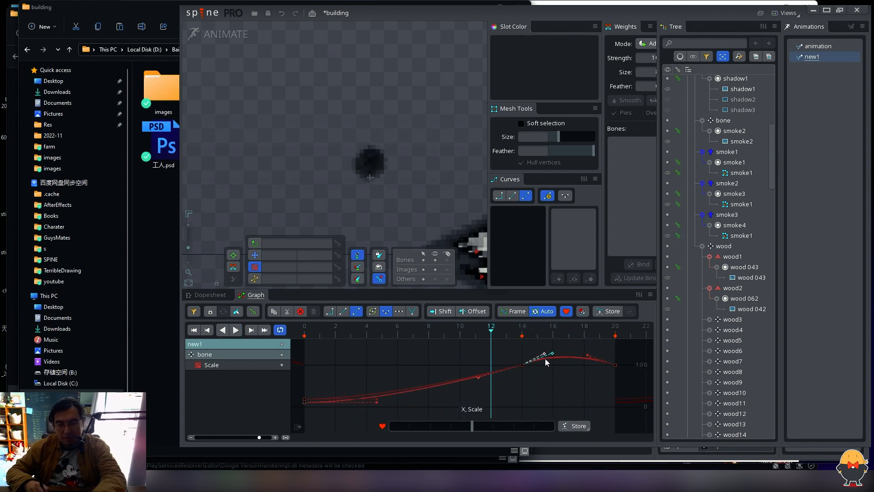
Step: Raise the bone's frame 14 scale keys above 100%, lift their incoming handles and preview the animation
left_click(522, 332)
left_click(522, 355)
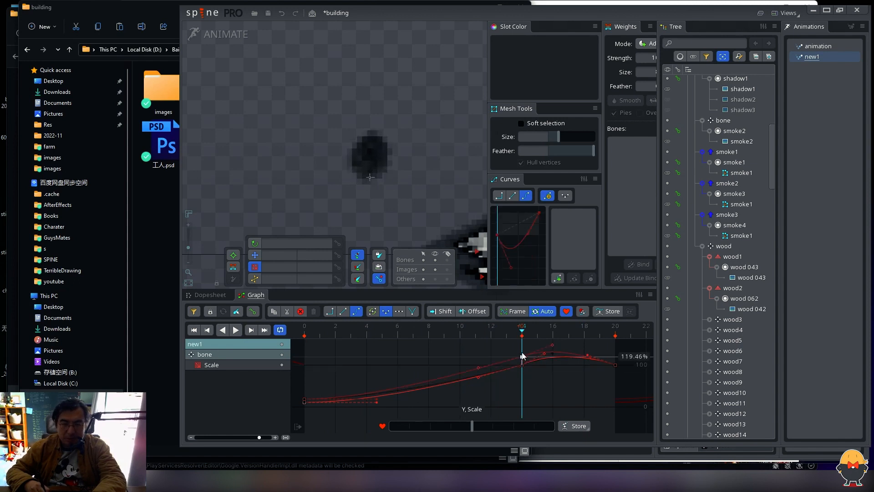
left_click_drag(521, 354, 554, 365)
left_click_drag(478, 372, 475, 365)
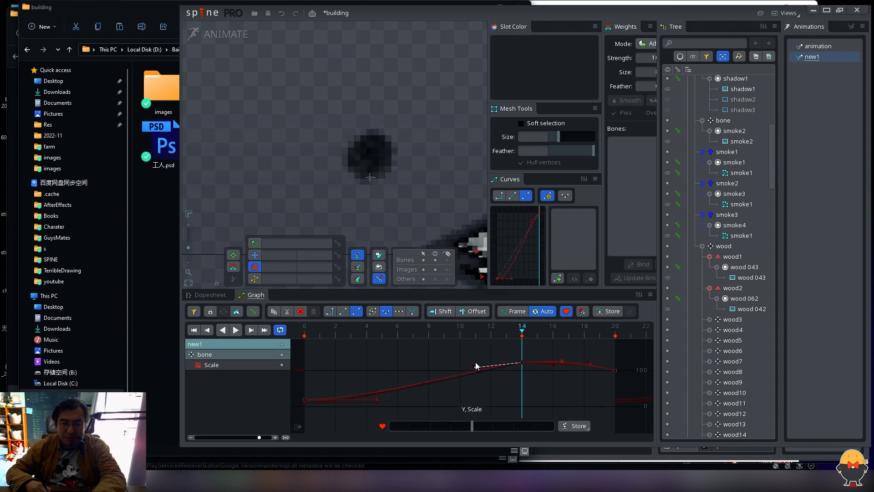
key("d")
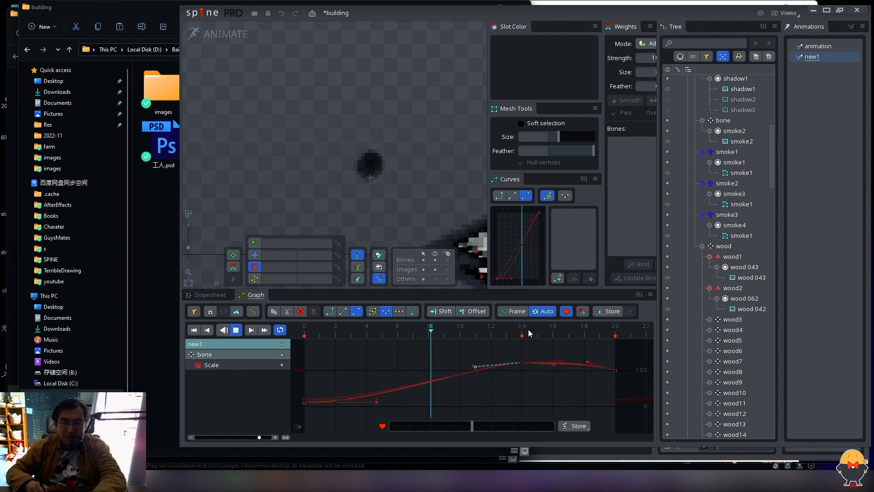
key("d")
Step: Level the outgoing handle of the frame 14 scale key into a smooth peak and preview the motion
left_click(589, 365)
left_click_drag(556, 365, 559, 361)
key("d")
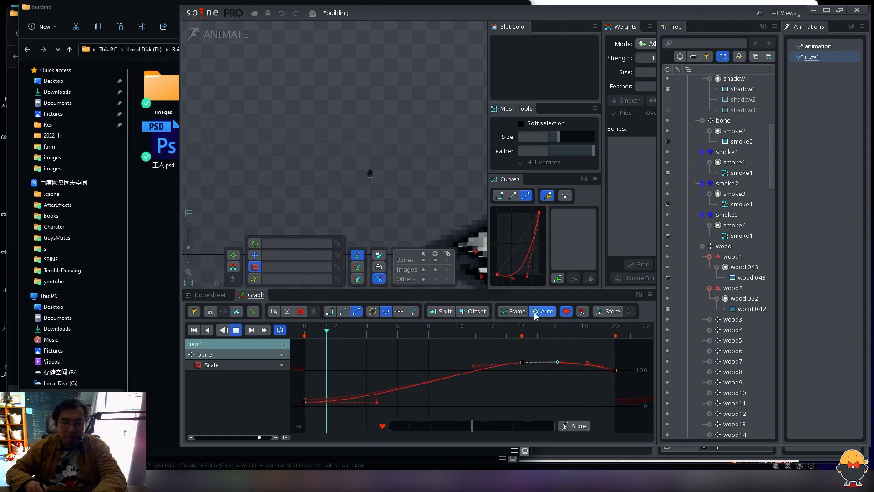
key("d")
left_click(383, 399)
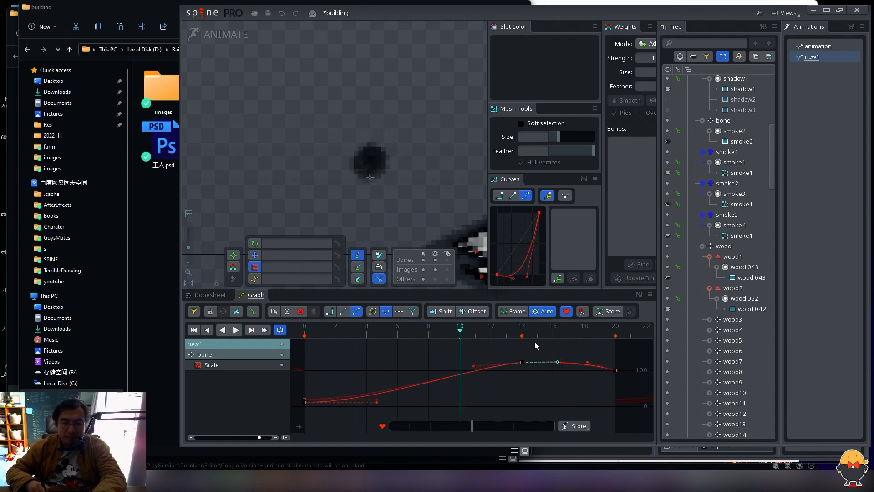
Step: Shift the last two scale keys to frames 11 and 16 in the dopesheet and preview the faster timing
left_click(209, 295)
left_click_drag(339, 409, 437, 356)
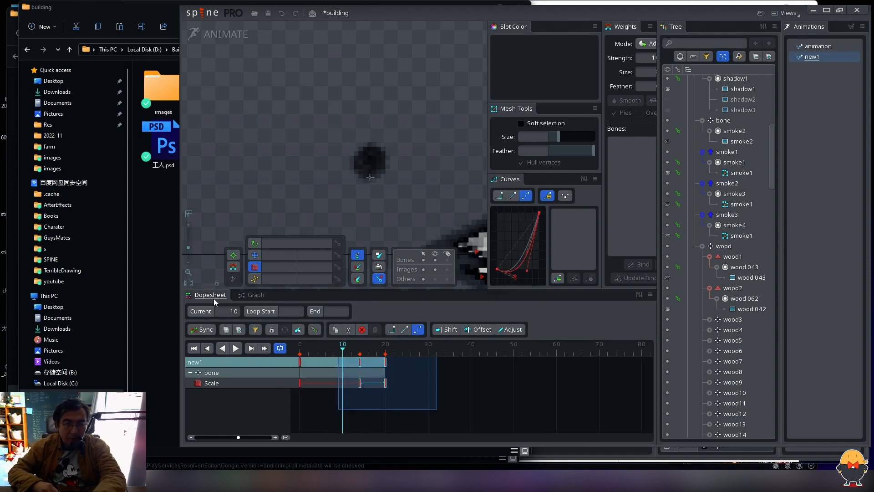
mouse_move(374, 374)
left_mouse_down()
mouse_move(363, 378)
mouse_move(378, 365)
mouse_move(349, 362)
mouse_move(368, 362)
left_mouse_up()
left_click(446, 385)
key("d")
key("d")
key("d")
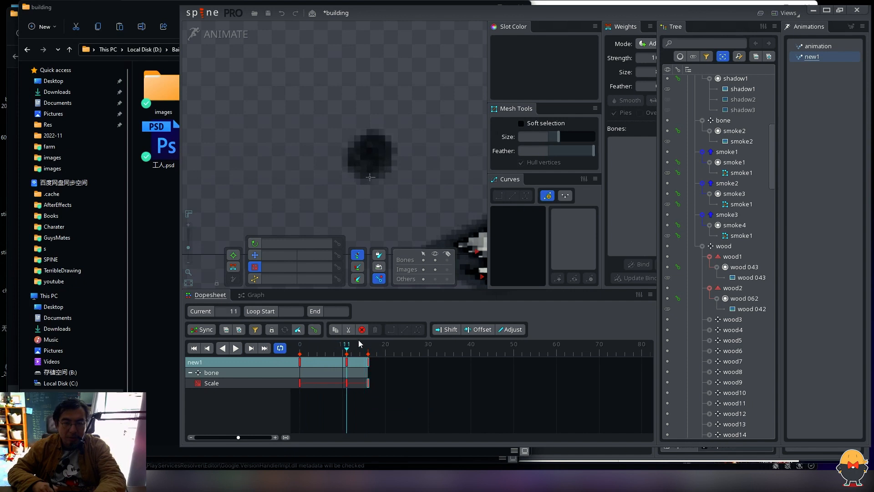
Step: Select the smoke bone, replay its scale animation and examine the frame 11 key's curves in the graph
left_click(370, 155)
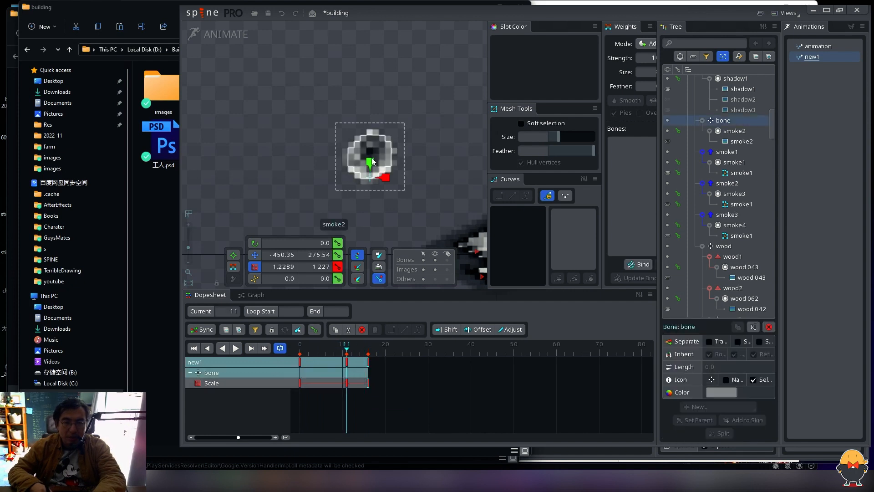
mouse_move(373, 151)
left_mouse_down()
mouse_move(376, 170)
mouse_move(371, 163)
left_mouse_up()
left_click(310, 350)
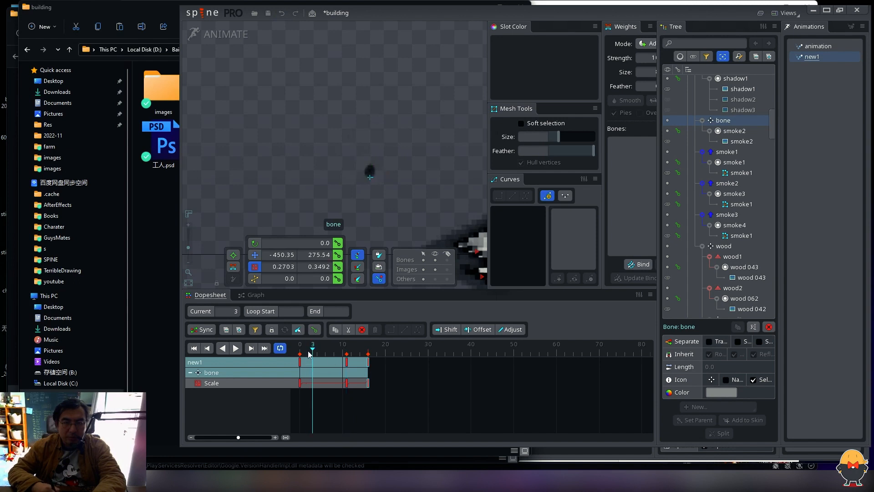
key("d")
left_click(254, 295)
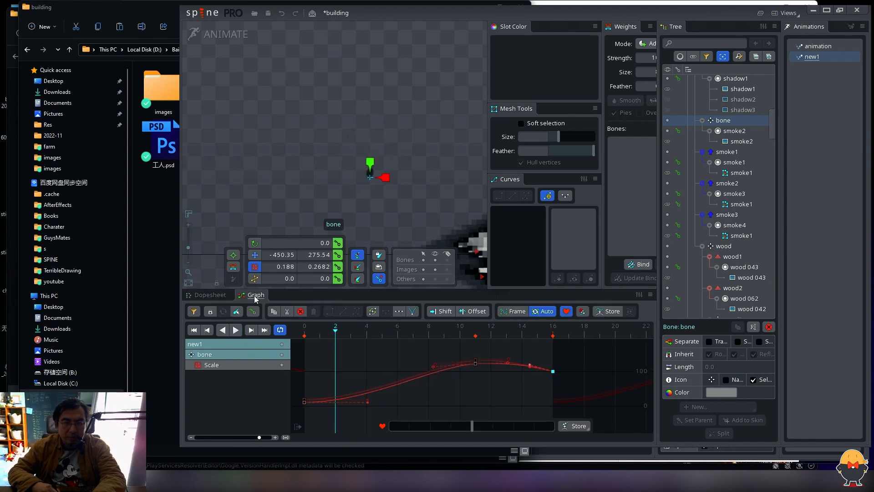
left_click(476, 363)
left_click_drag(477, 356, 476, 356)
left_click(345, 337)
key("d")
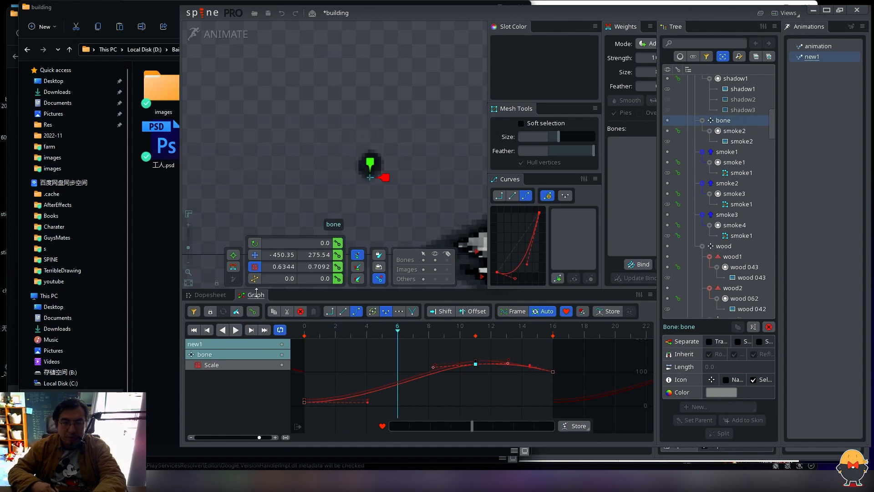
Step: Return to the dopesheet, deselect the smoke bone and save the building project
left_click(210, 295)
left_click(434, 200)
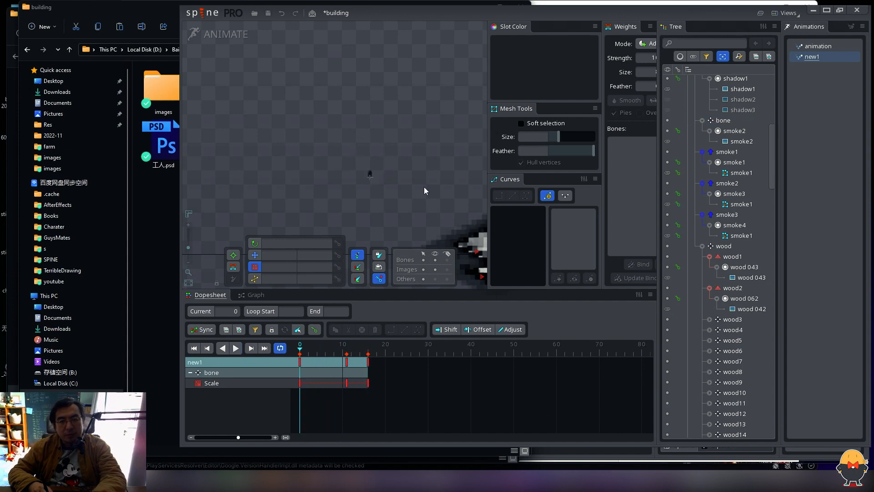
key("ctrl+s")
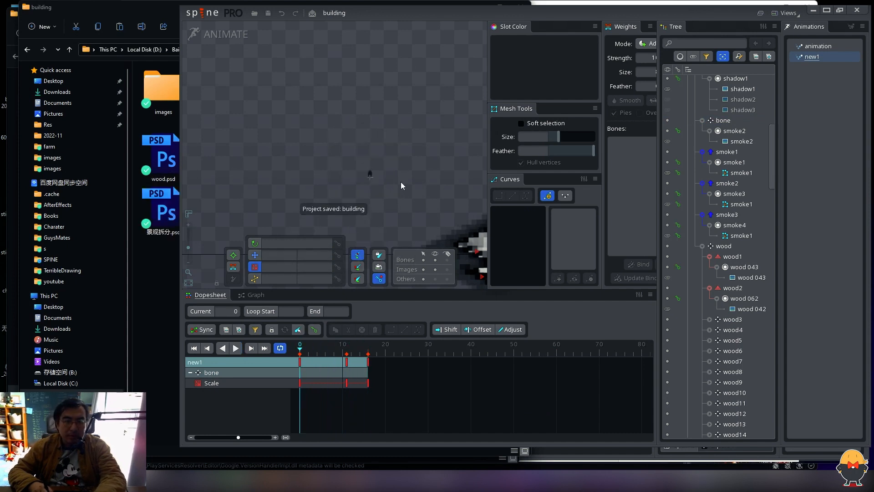
key("space")
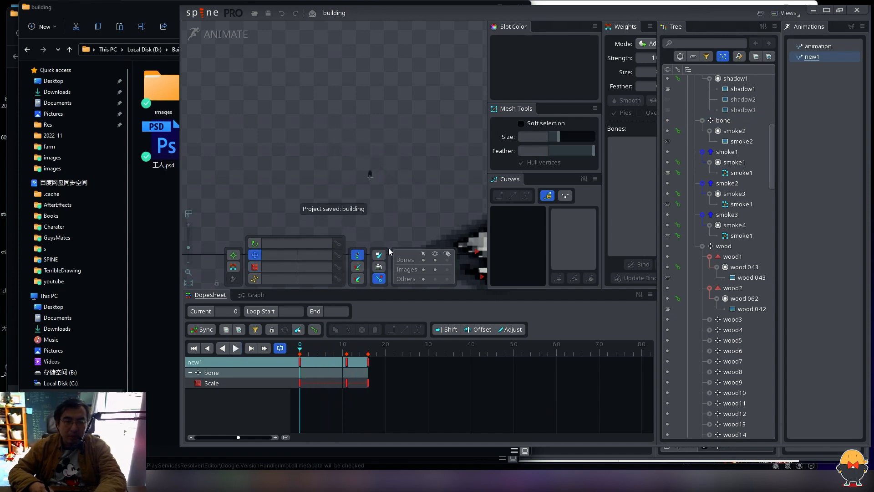
Step: Select the wood1 bone beside the smoke and switch the skeleton to setup mode
left_click(351, 349)
left_click(299, 349)
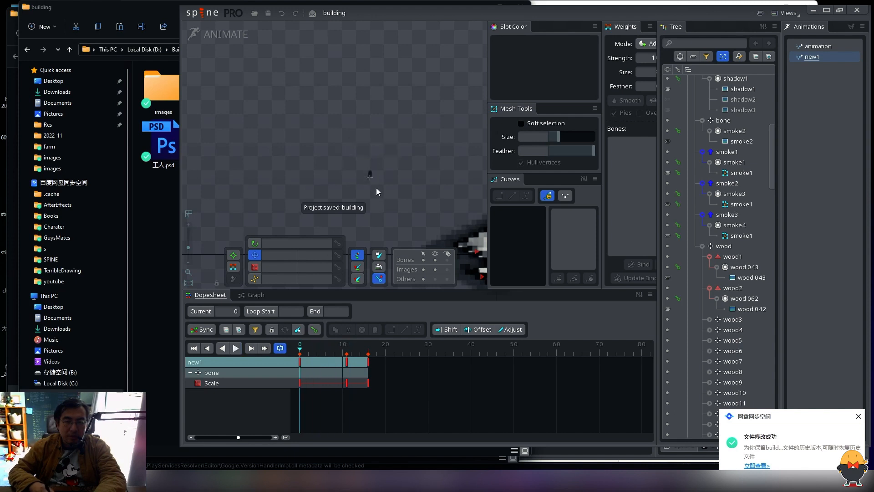
left_click(370, 172)
left_click_drag(406, 172, 374, 160)
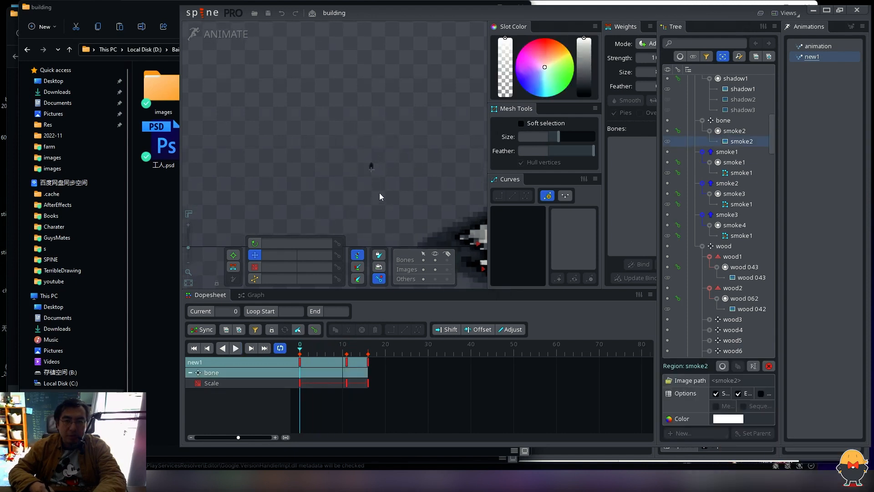
left_click_drag(476, 244, 394, 182)
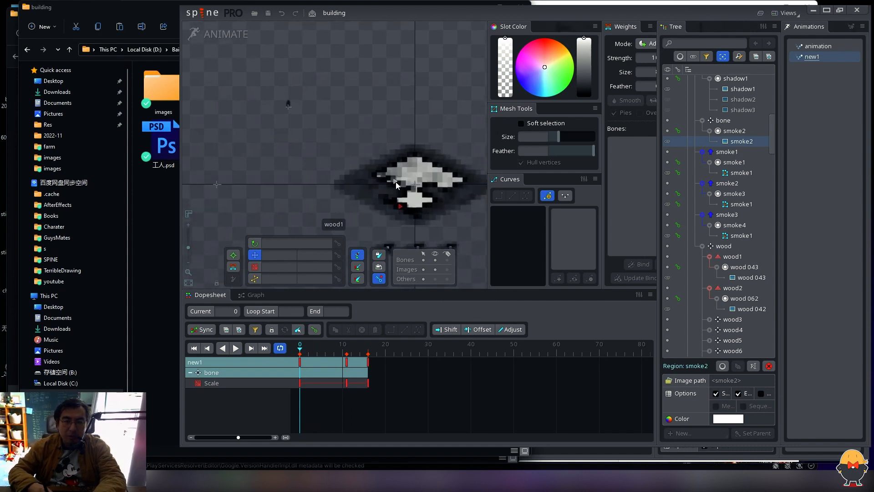
left_click(394, 182)
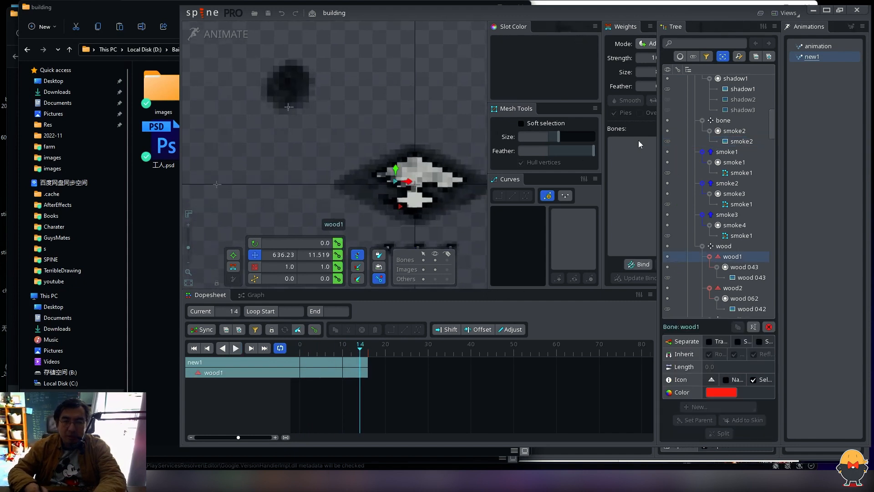
left_click_drag(414, 180, 424, 196)
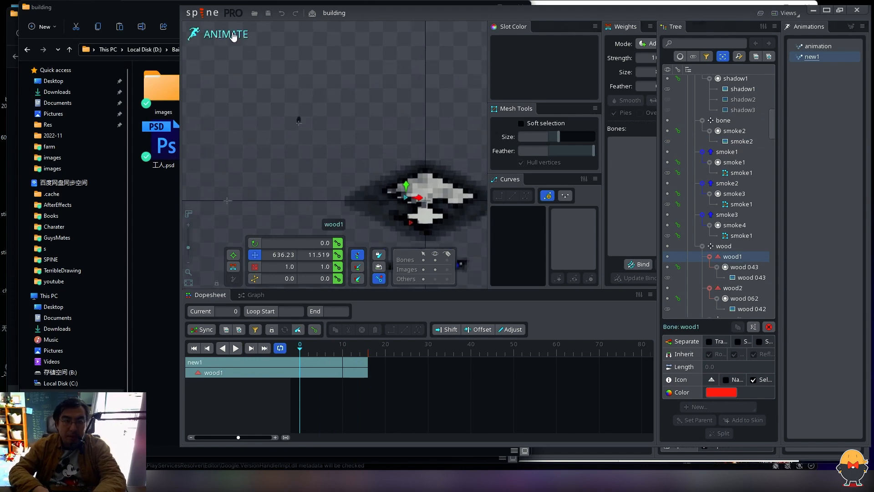
left_click(194, 34)
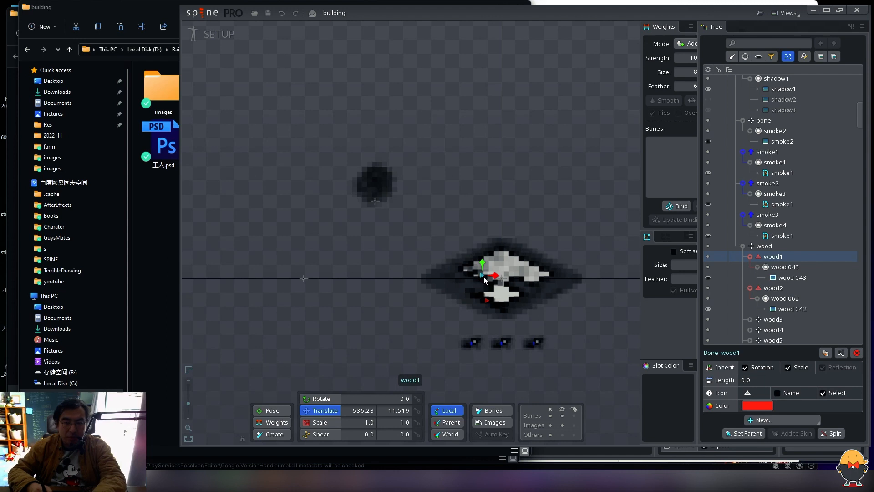
left_click_drag(481, 278, 425, 238)
key("ctrl+z")
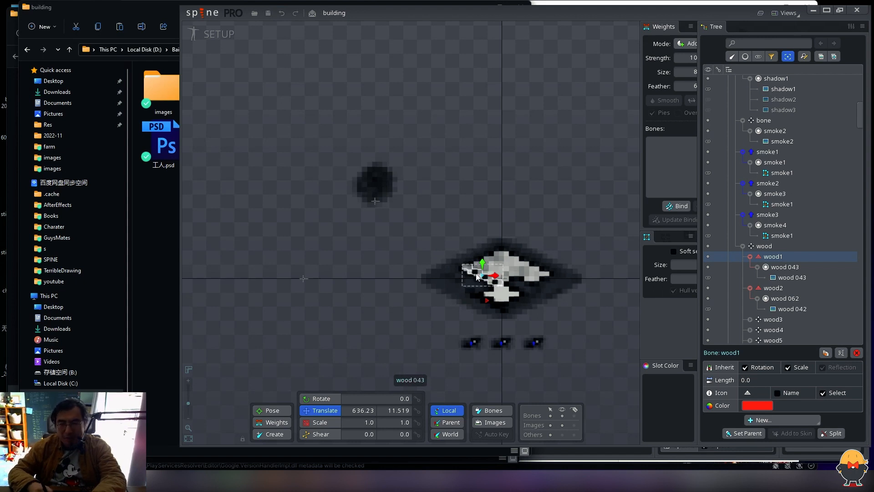
left_click_drag(472, 273, 472, 254)
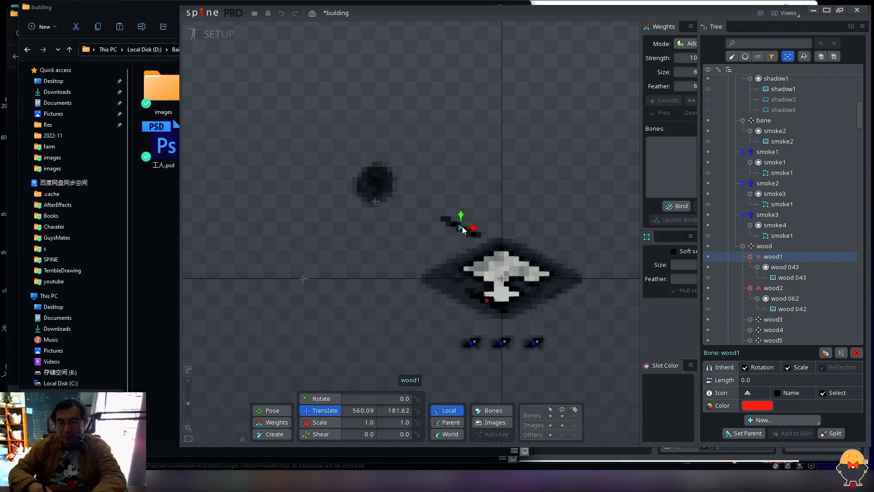
key("ctrl+z")
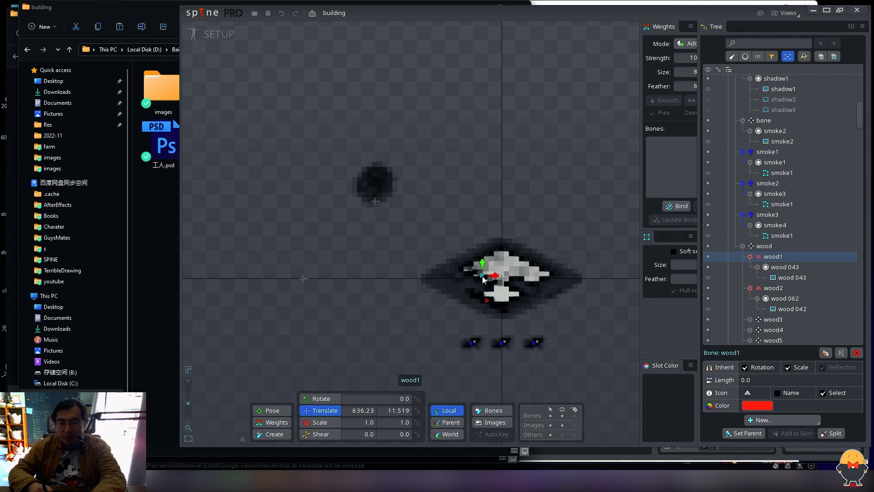
Step: Move the wood1 bone to about 519.59, 124.92 in setup mode and preview the "animation" timeline in animate mode
left_click_drag(484, 278, 451, 245)
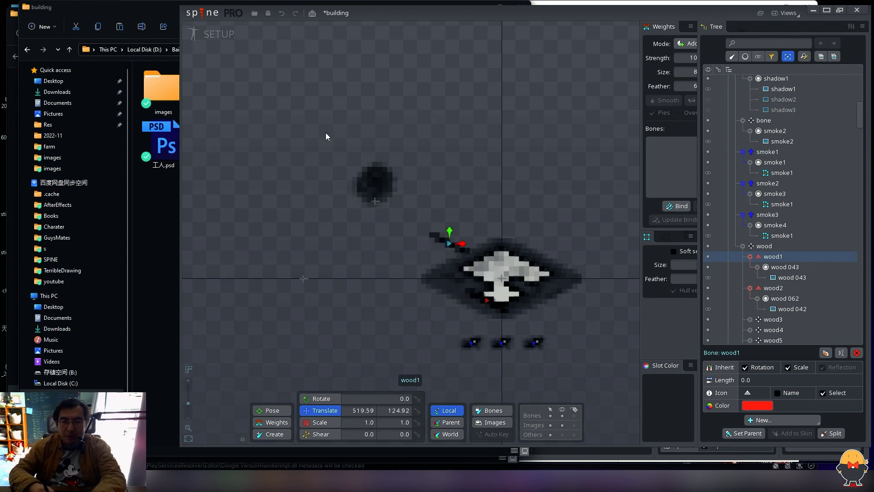
left_click(220, 32)
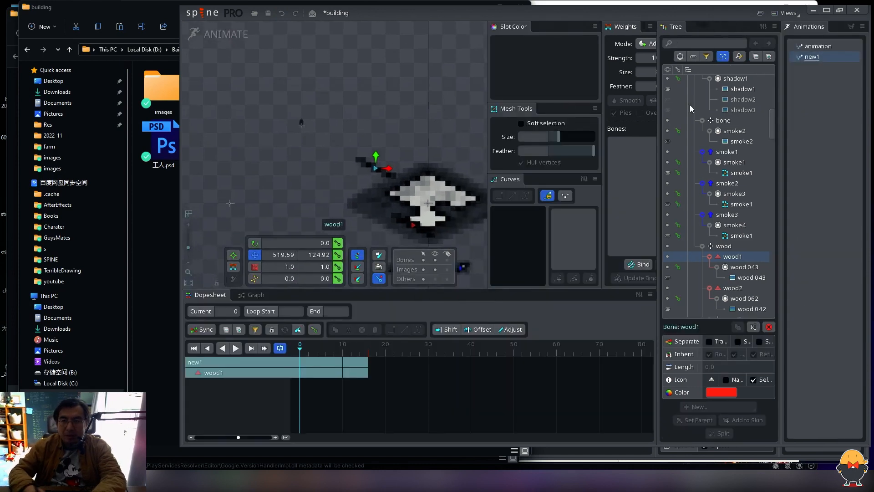
left_click(817, 46)
key("d")
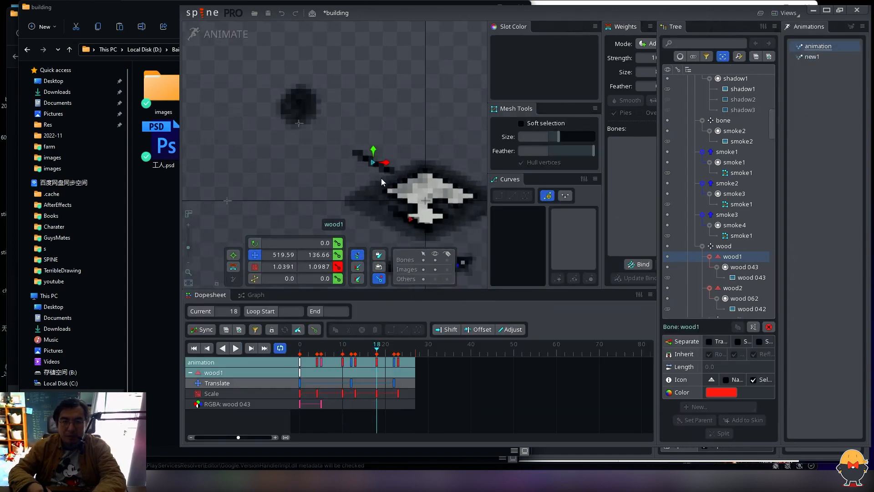
key("Home")
Step: Alternate between setup and animate modes and scrub new1 to compare the wood1 bone's position
left_click(230, 32)
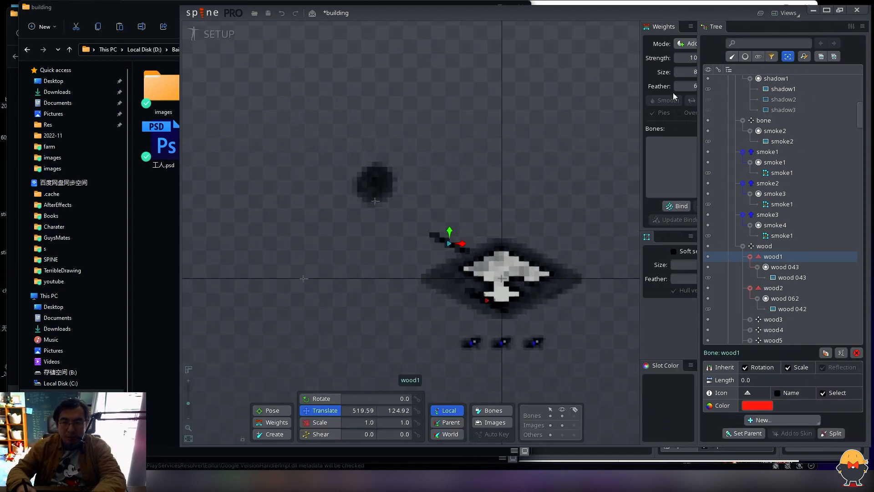
left_click(219, 33)
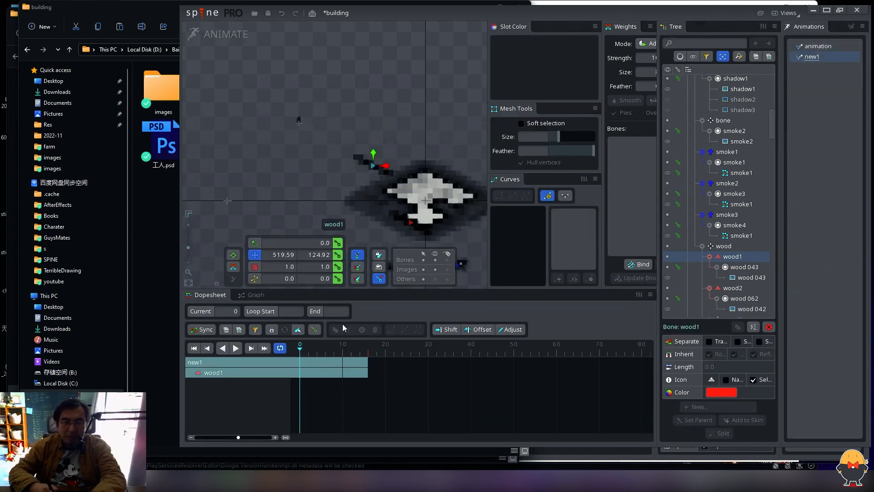
left_click(225, 41)
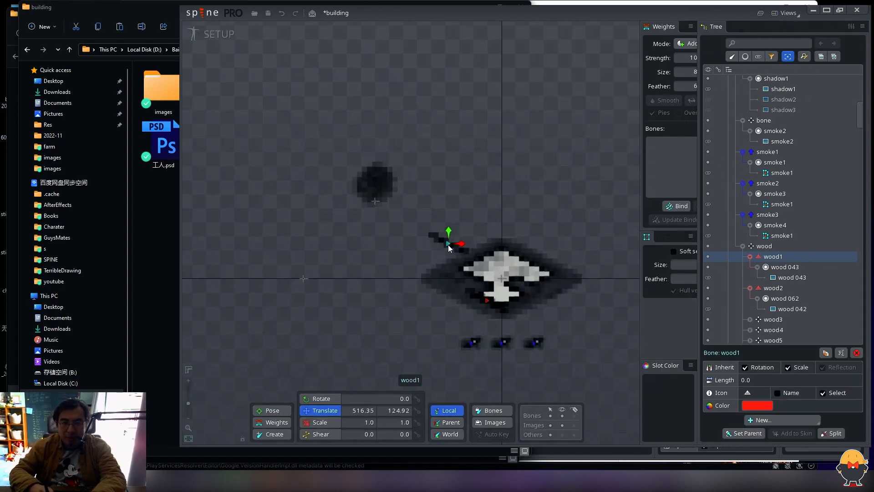
left_click_drag(448, 245, 450, 243)
left_click(216, 36)
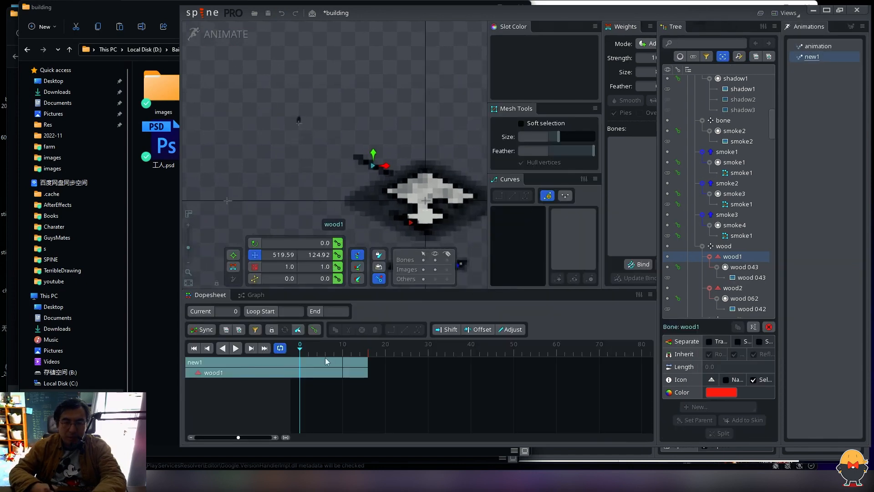
left_click(372, 166)
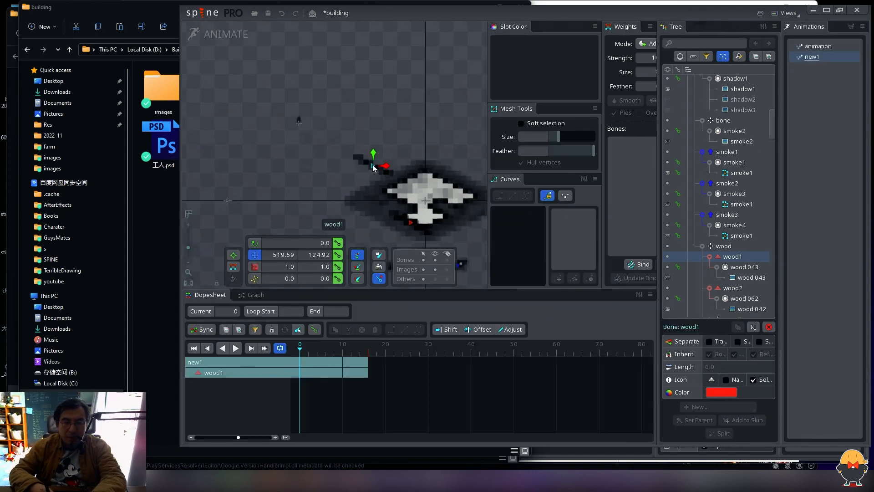
left_click(374, 349)
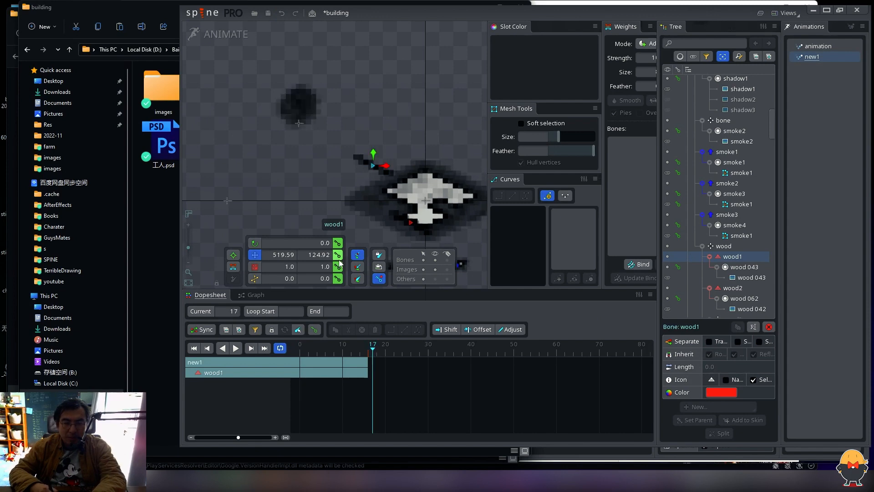
Step: Create a new animation named new2 and save the building project
left_click(841, 14)
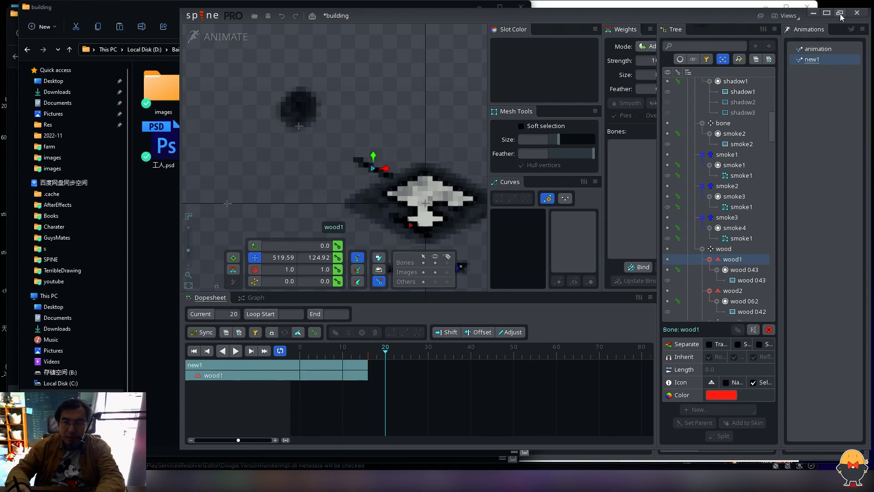
left_click(851, 29)
type("new")
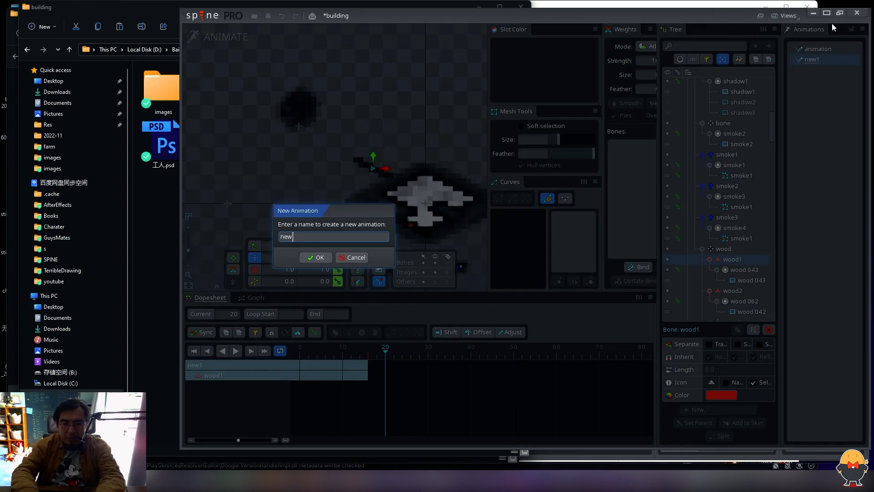
type("2")
key("Return")
key("ctrl+s")
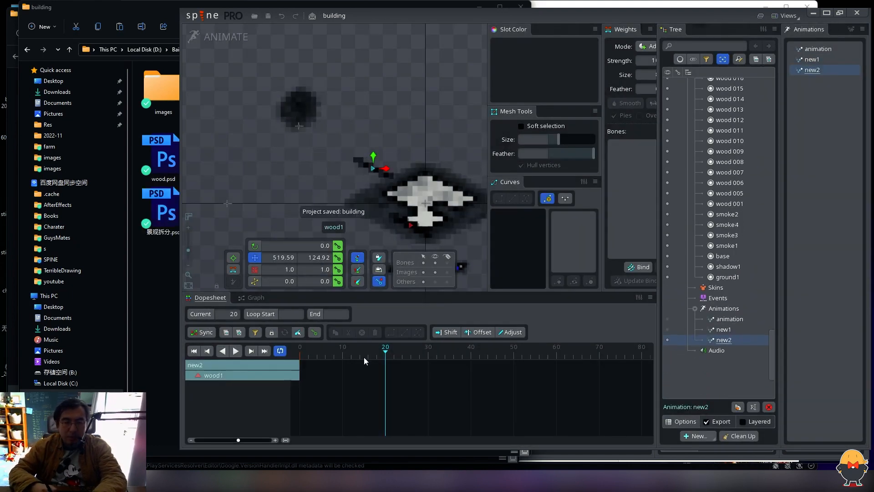
Step: Set translate keys for the wood1 bone at frames 0 and 19 of new2
key("Home")
left_click(337, 258)
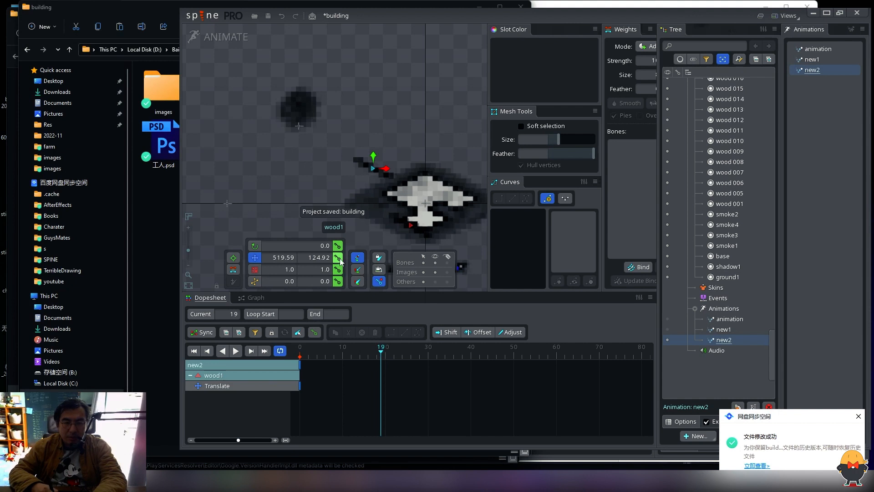
left_click(337, 258)
left_click(356, 354)
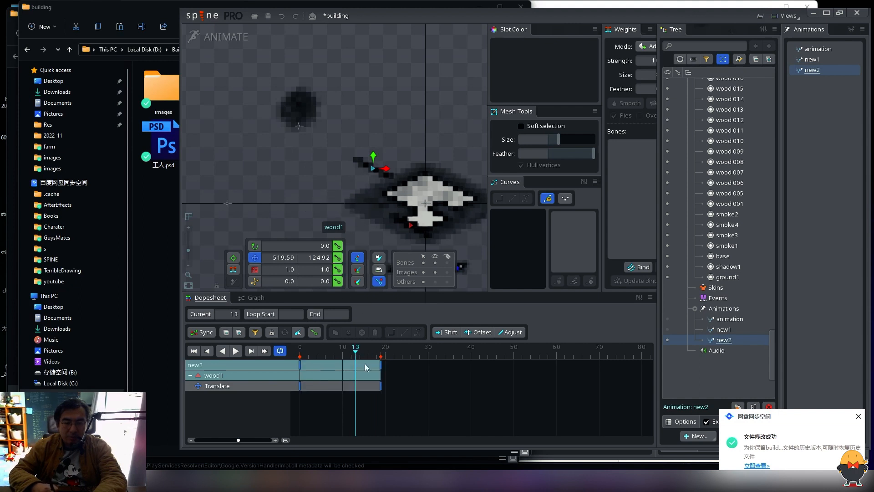
Step: Raise the wood1 bone at frame 0 to a Y of about 300 and preview its fall
left_click(305, 353)
key("d")
left_click_drag(327, 354, 299, 356)
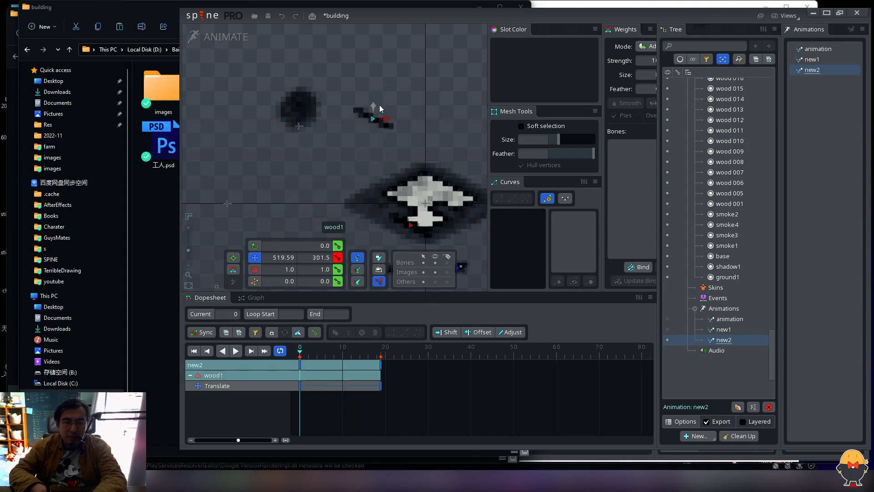
left_click_drag(380, 105, 380, 104)
key("d")
key("d")
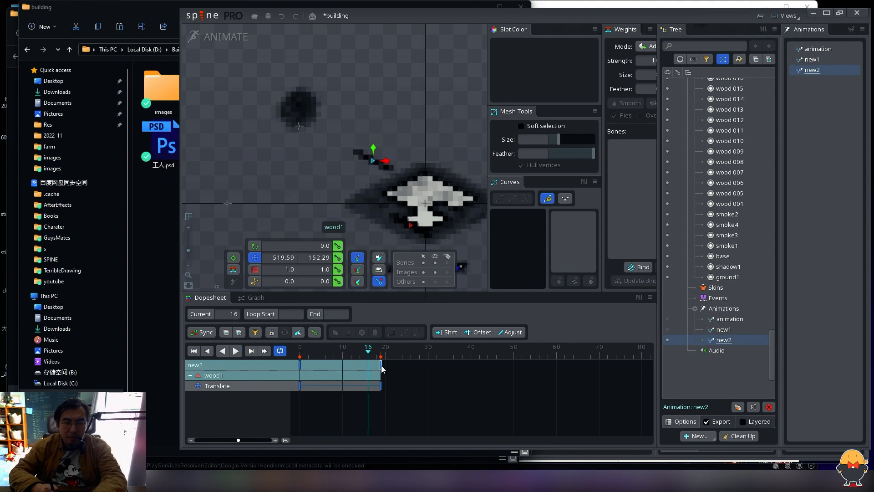
Step: Shift wood1's last translate key to frame 13 and preview the faster fall
left_click_drag(381, 367, 356, 366)
left_click_drag(326, 354, 299, 357)
key("d")
key("d")
Step: Apply a Bezier curve to both wood1 translate keys and bend it so the fall accelerates towards its end
left_click_drag(373, 401, 292, 364)
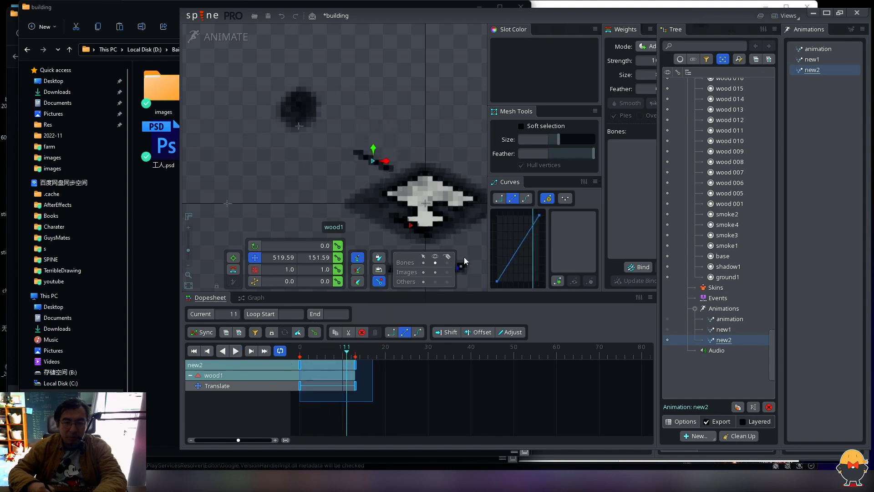
left_click(525, 199)
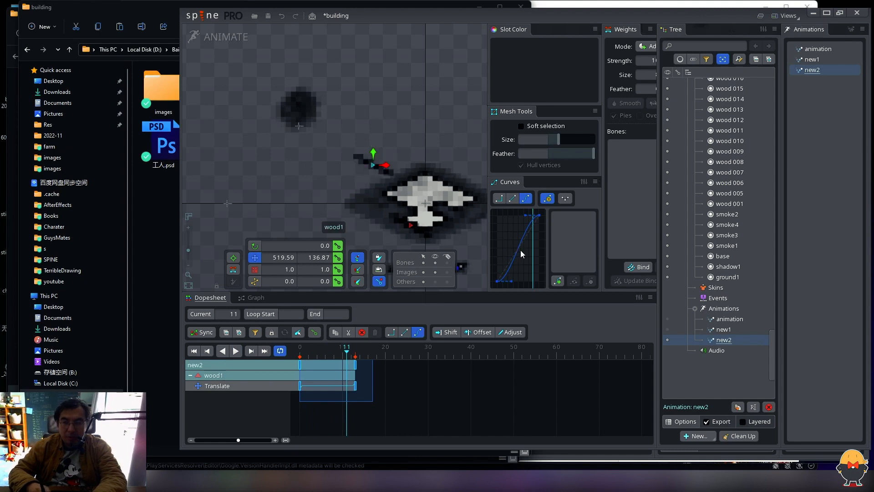
left_click_drag(527, 231, 539, 245)
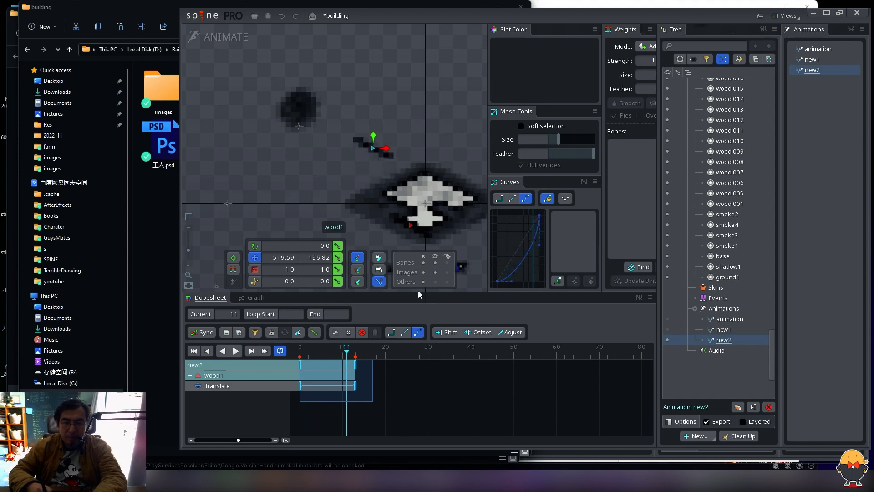
Step: Add a wood1 translate key at frame 20 and preview the motion
left_click_drag(311, 353, 343, 351)
left_click(336, 259)
key("d")
key("d")
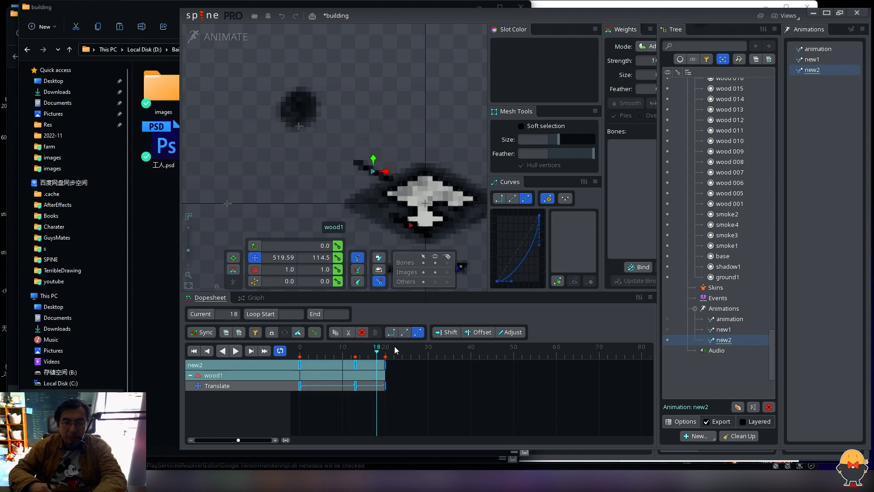
Step: Try a wood1 translate key at frame 16 with a Y of about 121.27 and preview the landing
left_click(372, 353)
left_click(370, 355)
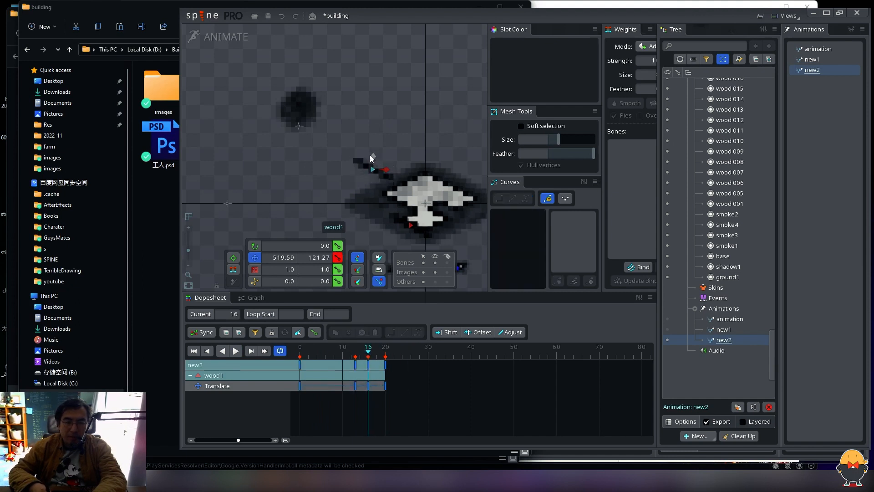
left_click(347, 353)
key("d")
key("d")
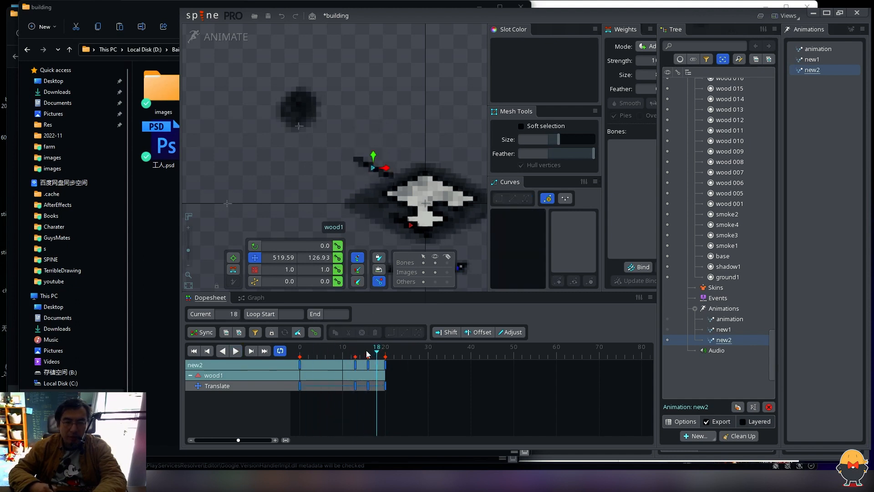
Step: Apply a smooth Bezier curve to the wood1 translate keys from frame 13 to 20 and preview the motion
left_click(367, 354)
left_click_drag(377, 388, 355, 355)
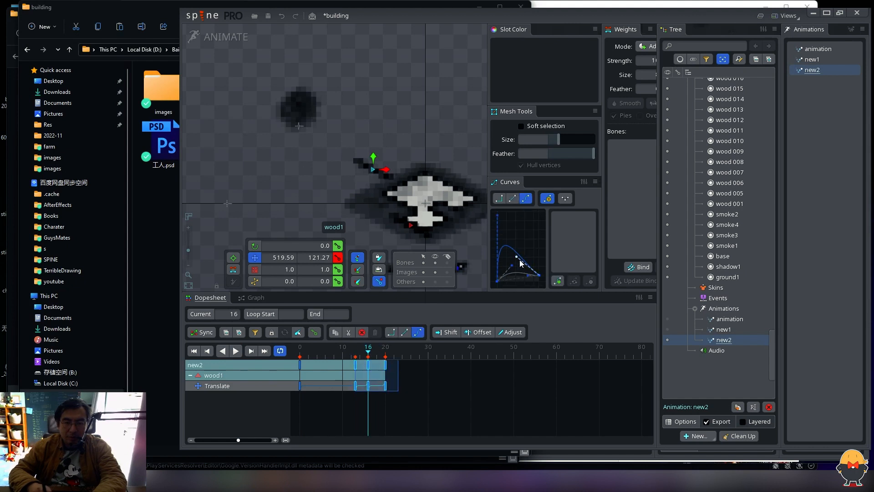
left_click(525, 202)
left_click(351, 352)
key("d")
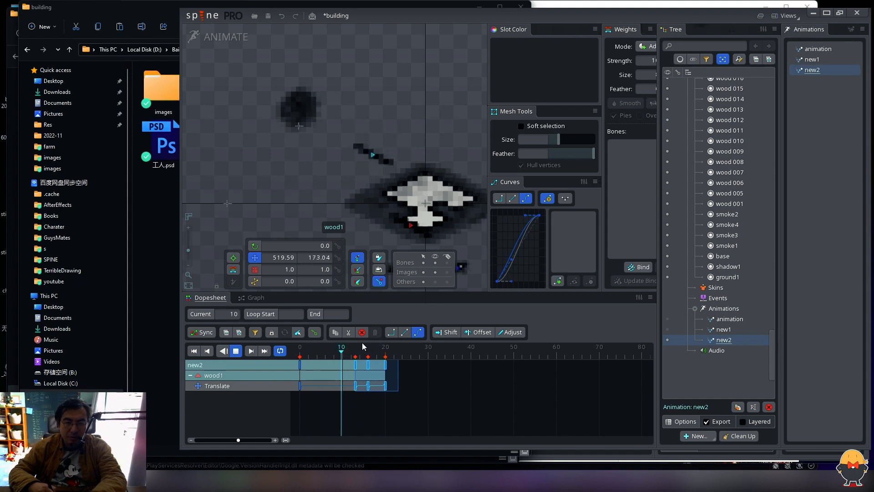
key("d")
Step: Delete wood1's translate key at frame 16 and display the frame 13 key's curves in the graph
left_click(407, 418)
left_click(368, 357)
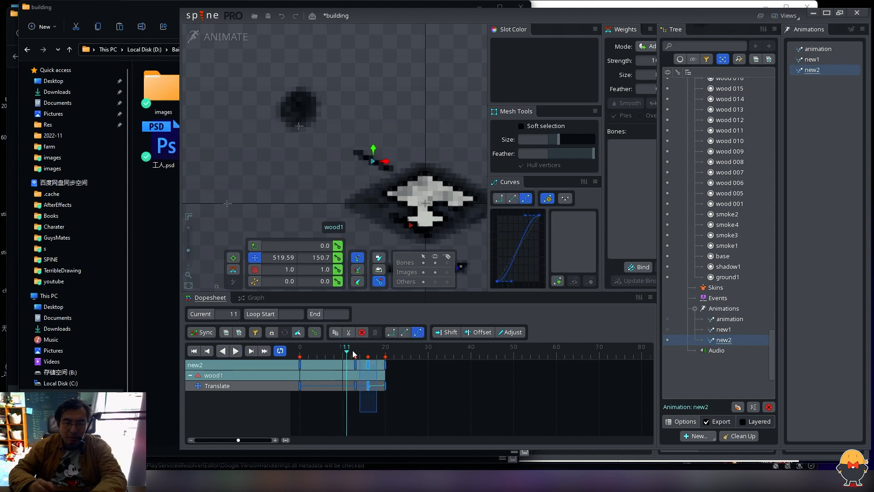
key("Delete")
left_click_drag(351, 383, 368, 411)
left_click(254, 297)
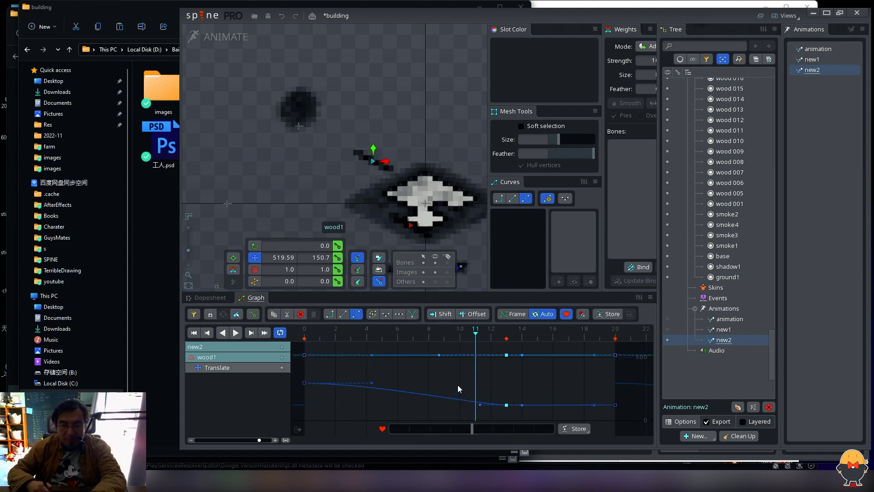
Step: Preview wood1's fall and separate the curve handles of its translate key at frame 13
left_click_drag(447, 338, 304, 339)
key("d")
key("d")
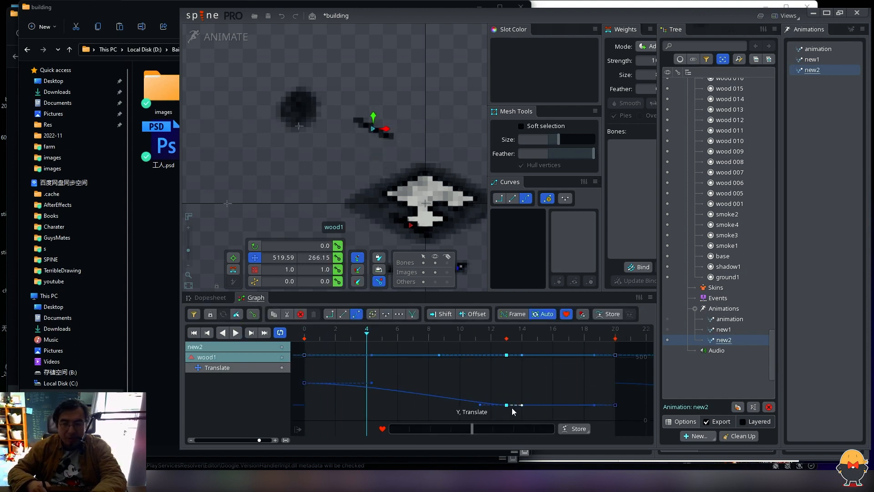
left_click_drag(523, 414, 491, 338)
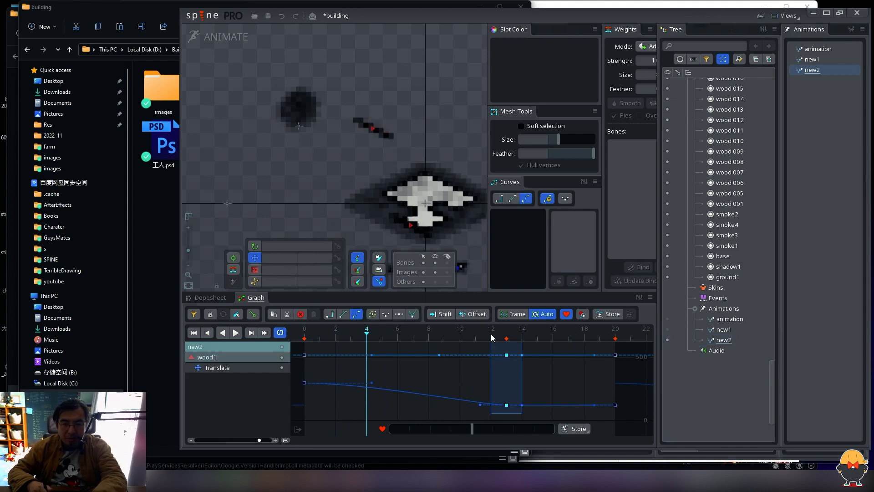
left_click(411, 316)
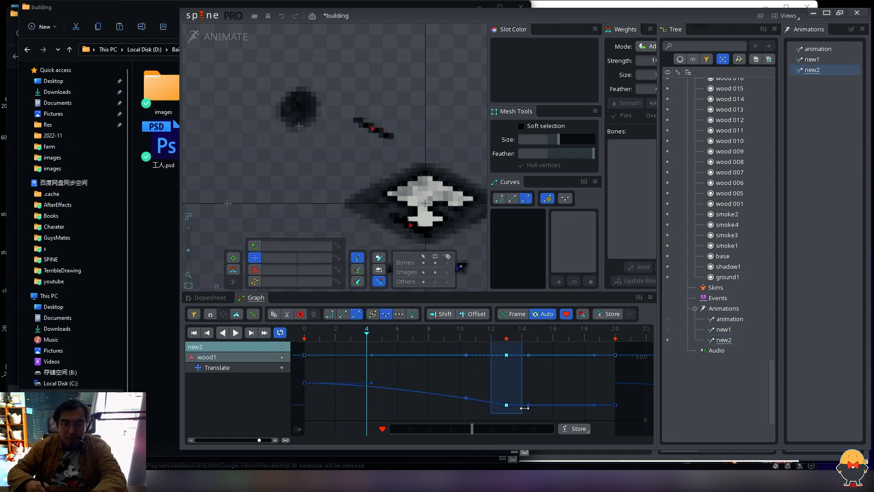
Step: Raise wood1's Y translate curve handles between frames 13 and 20 into a small upward bounce and preview the motion
left_click_drag(529, 404, 531, 402)
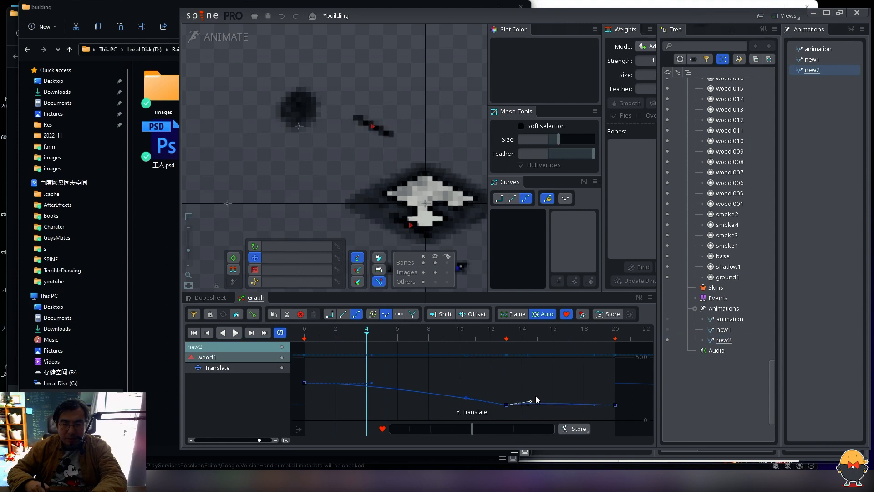
left_click_drag(595, 405, 596, 401)
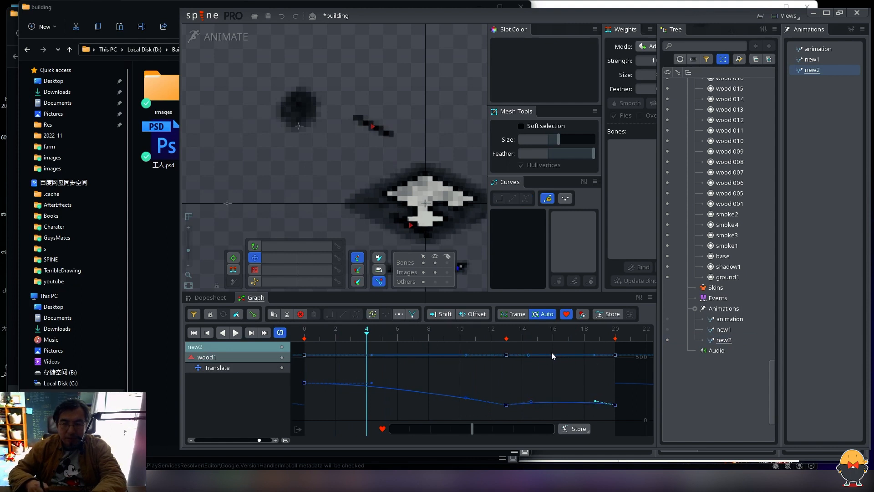
left_click_drag(403, 333, 333, 333)
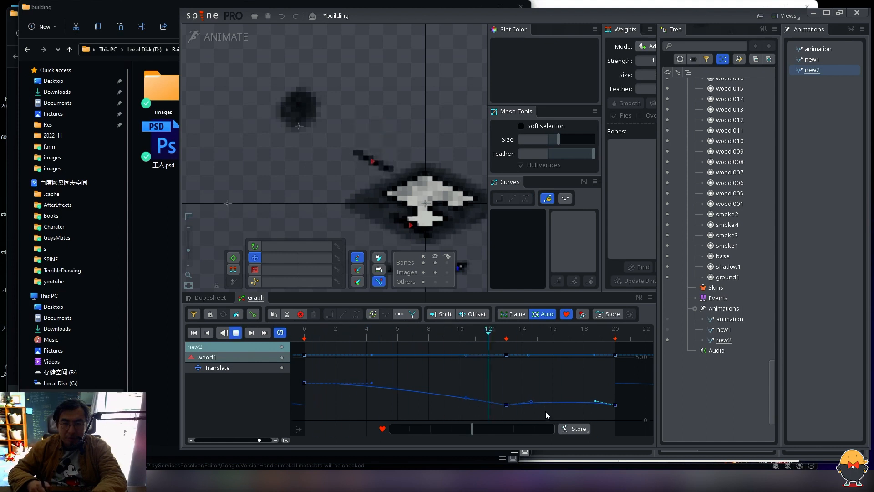
key("d")
left_click_drag(533, 401, 583, 397)
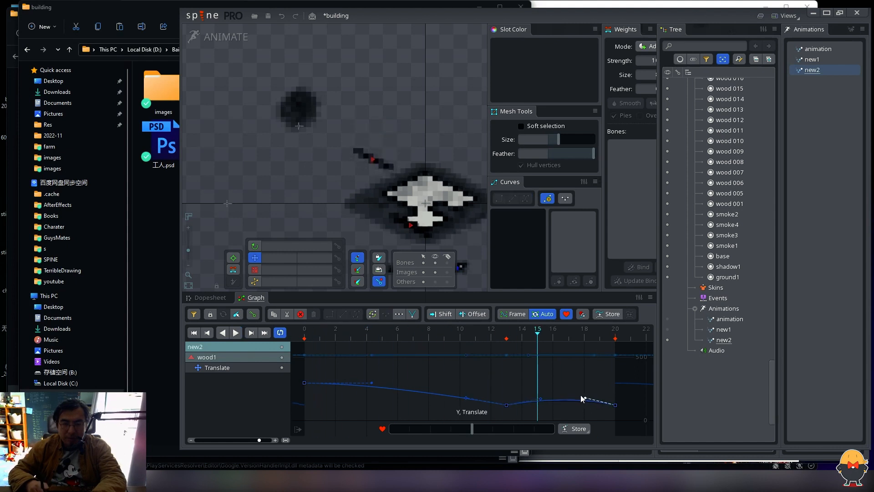
left_click_drag(499, 337, 603, 356)
left_click(542, 399)
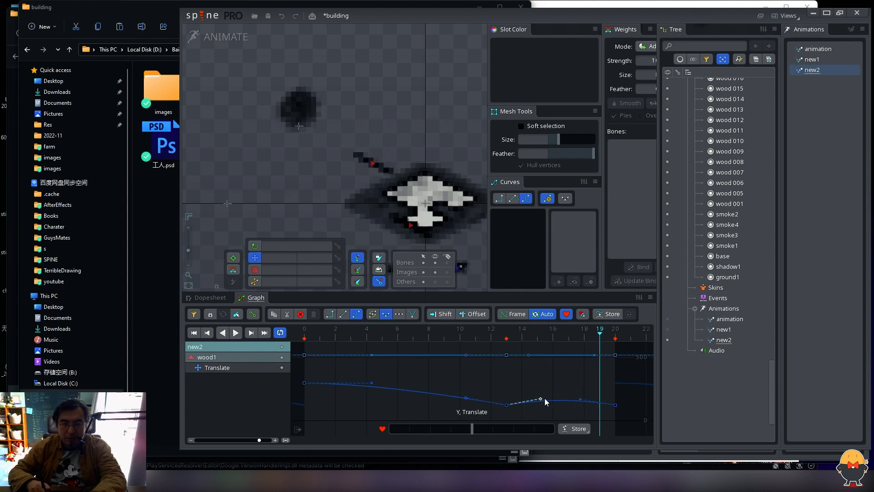
left_click(478, 336)
left_click_drag(479, 335, 524, 341)
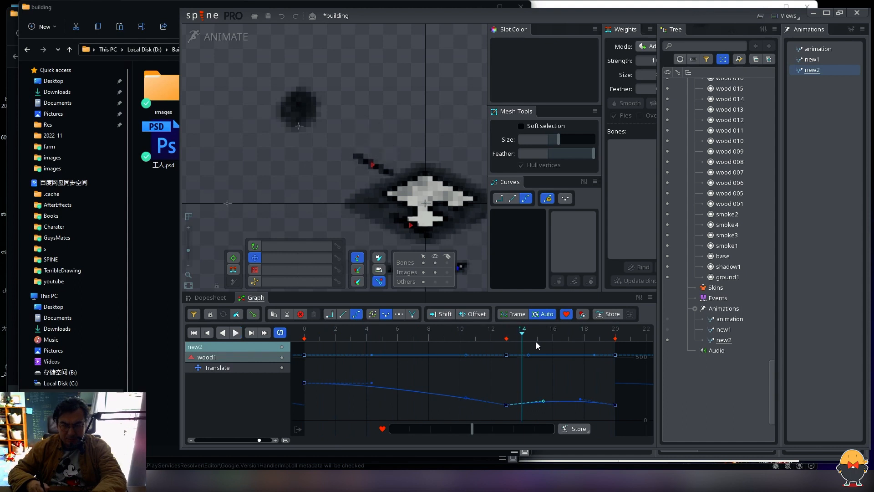
Step: Move wood1's last translate key to frame 22 in the dopesheet and preview the motion
left_click(210, 298)
left_click_drag(386, 357, 394, 359)
key("space")
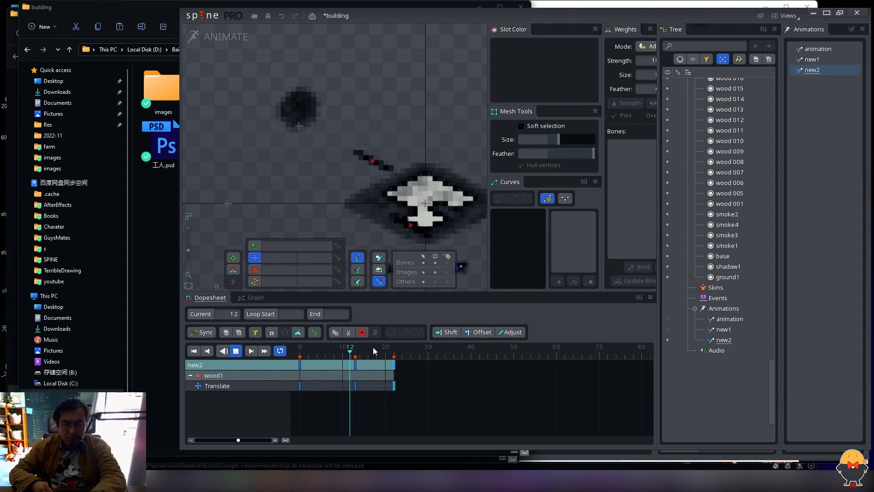
left_click_drag(349, 358, 372, 357)
Step: Reshape wood1's Y translate curve leading into frame 22 in the graph and play back the bounce
left_click_drag(373, 402, 338, 361)
left_click(251, 298)
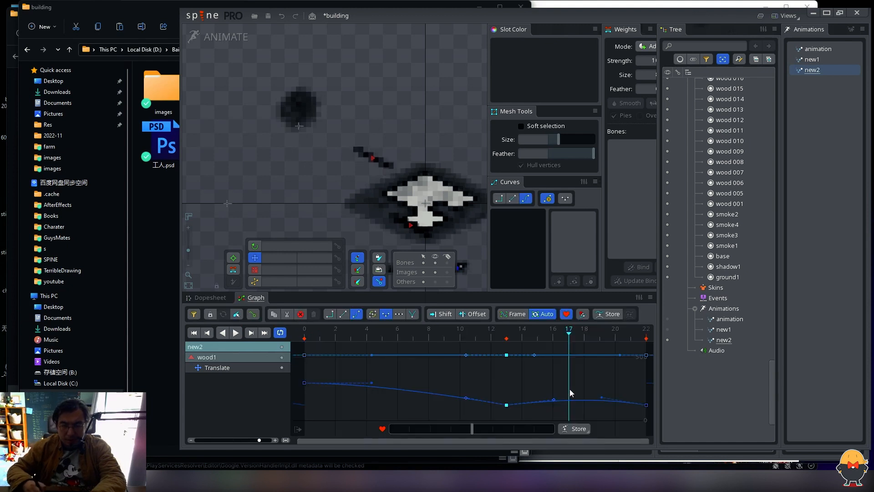
left_click_drag(559, 403, 571, 401)
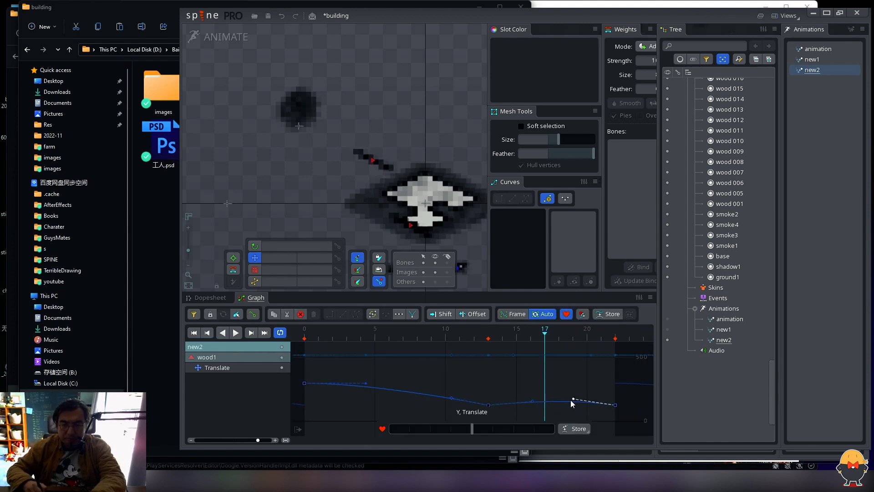
key("space")
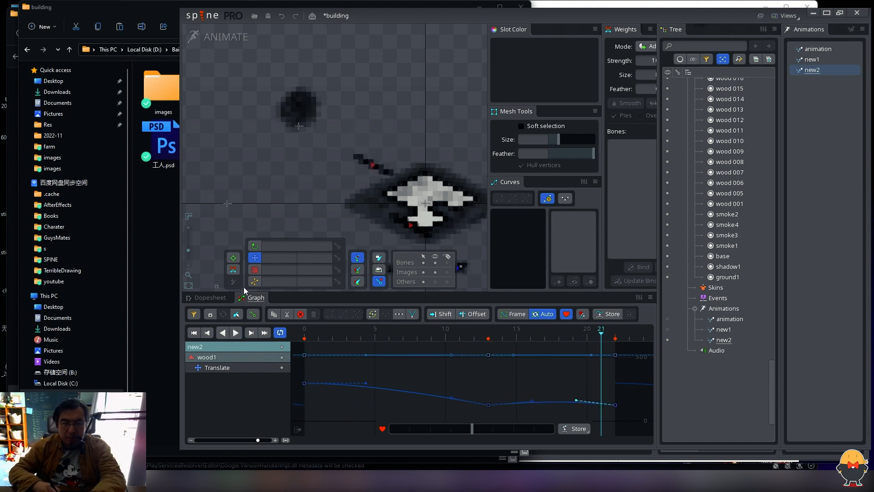
key("space")
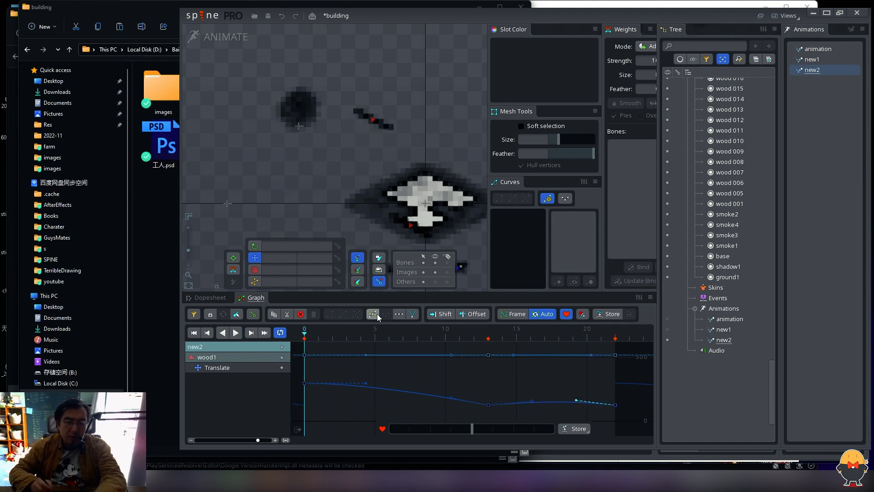
Step: Add wood1 scale keys at frames 0, 4 and 12, stretching it vertically at frame 12
left_click(208, 297)
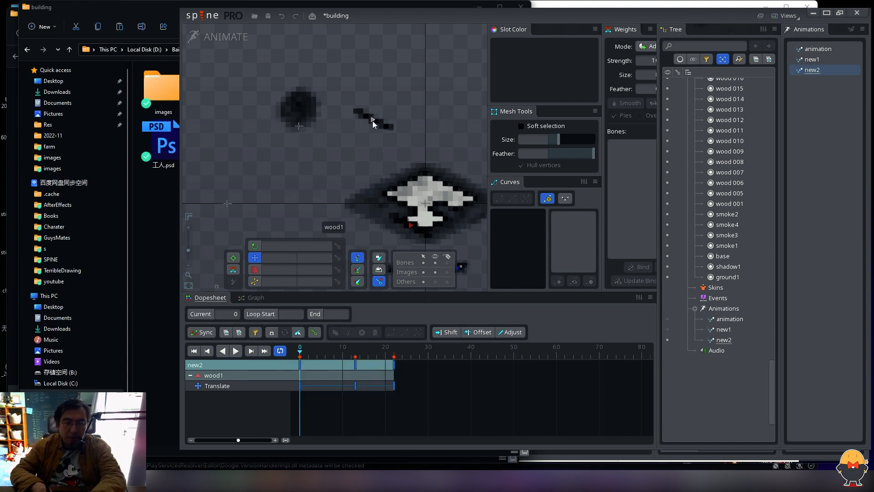
left_click(373, 121)
left_click(326, 355)
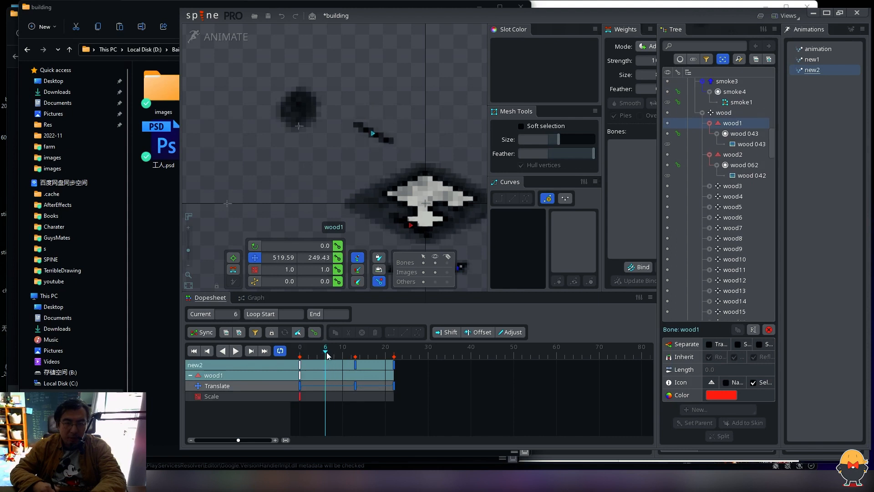
left_click_drag(327, 352, 351, 364)
key("x")
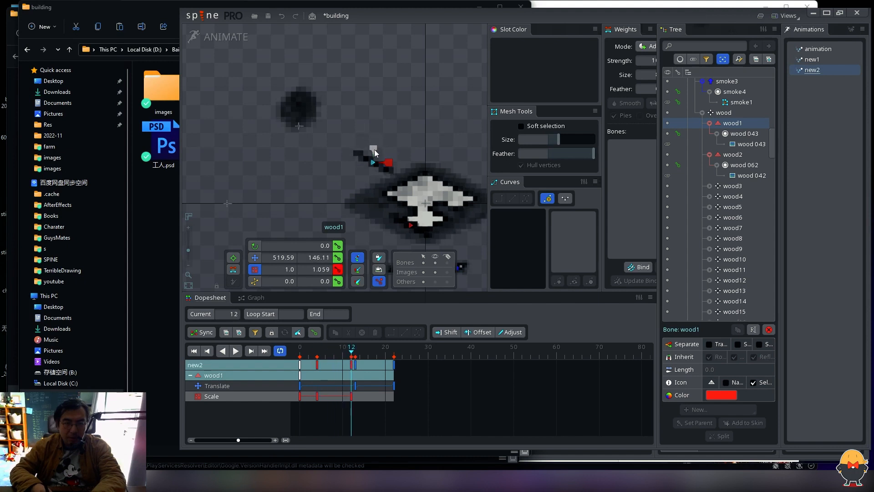
left_click_drag(374, 149, 374, 148)
Step: Add wood1 scale keys of about 1.162 by 1.0977 at frame 15 and about 1.1055 by 1.2933 at frame 19
left_click_drag(353, 354, 364, 356)
left_click_drag(388, 164, 393, 166)
left_click_drag(350, 353, 375, 356)
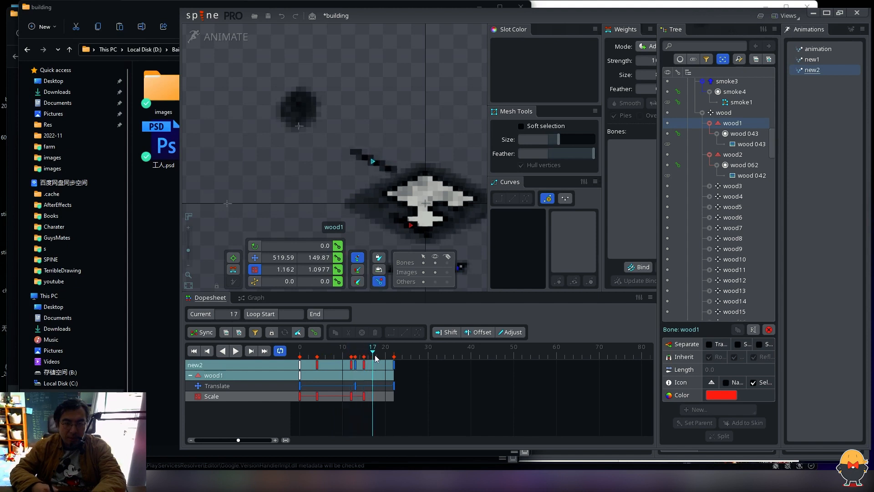
left_click_drag(373, 144, 374, 141)
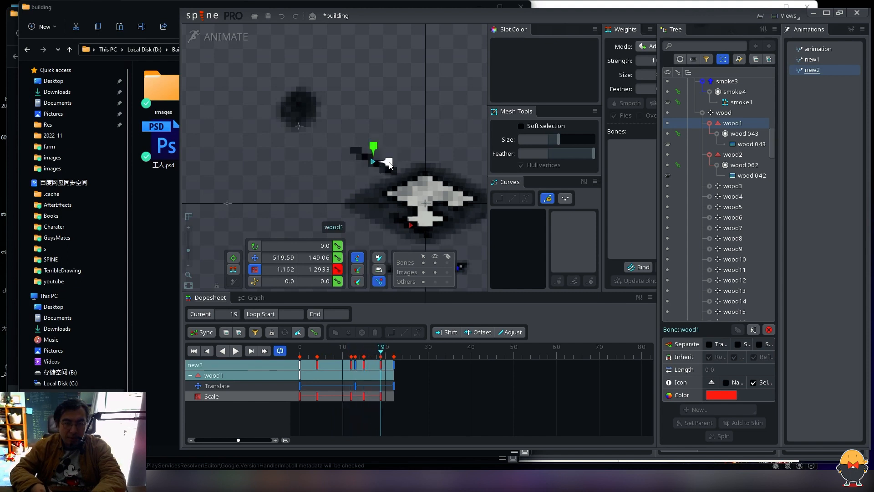
Step: Copy wood1's first scale key and paste it at frame 24 to restore a scale of 1.0 by 1.0
left_click_drag(395, 350, 407, 350)
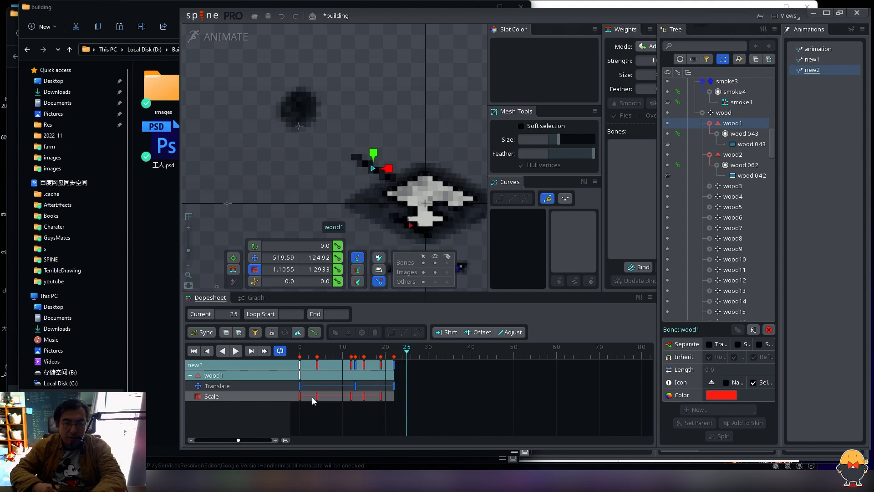
left_click(394, 364)
key("ctrl+c")
key("Left")
key("ctrl+v")
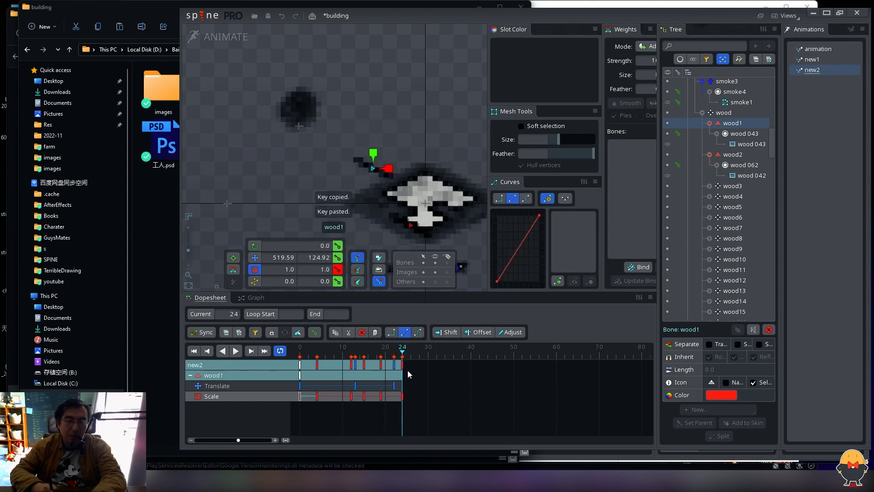
Step: Apply a Bezier curve to all of wood1's scale keys and play the new2 animation
left_click_drag(400, 355, 398, 356)
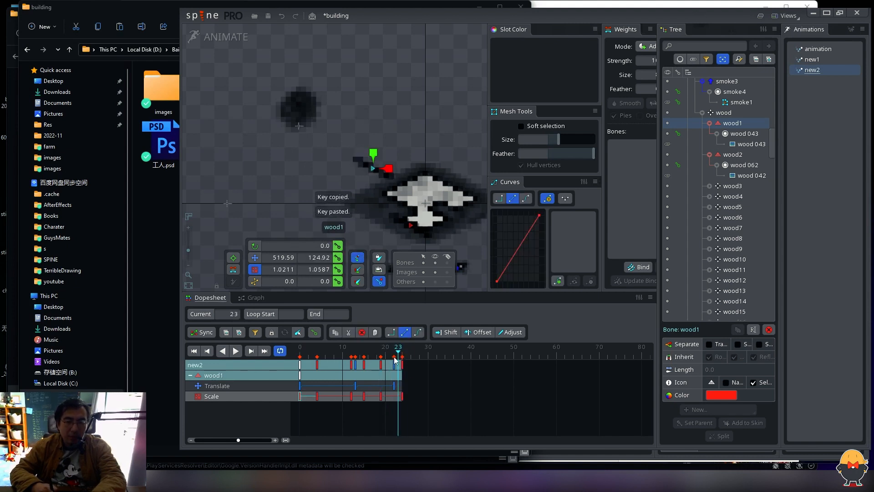
left_click(394, 356)
left_click_drag(410, 395, 298, 412)
left_click(525, 199)
key("d")
key("space")
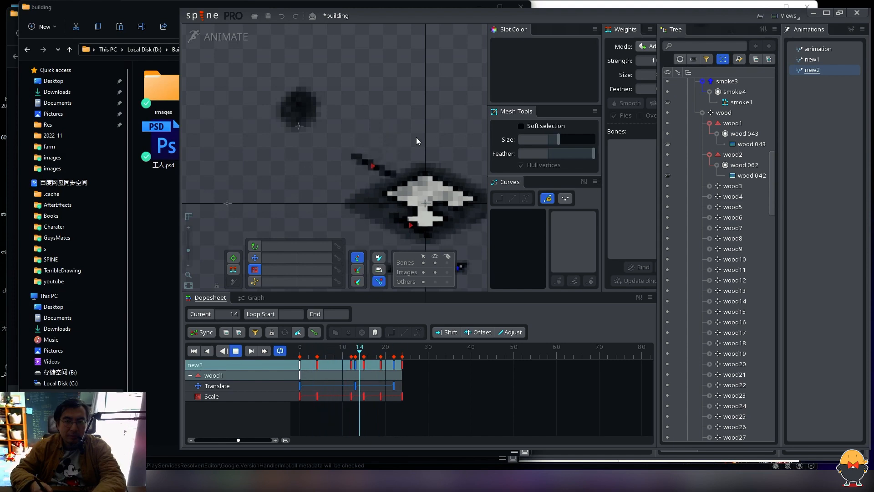
key("d")
key("d")
key("d")
Step: Compare the new1 and new2 animations by switching between them and playing new1
double_click(812, 59)
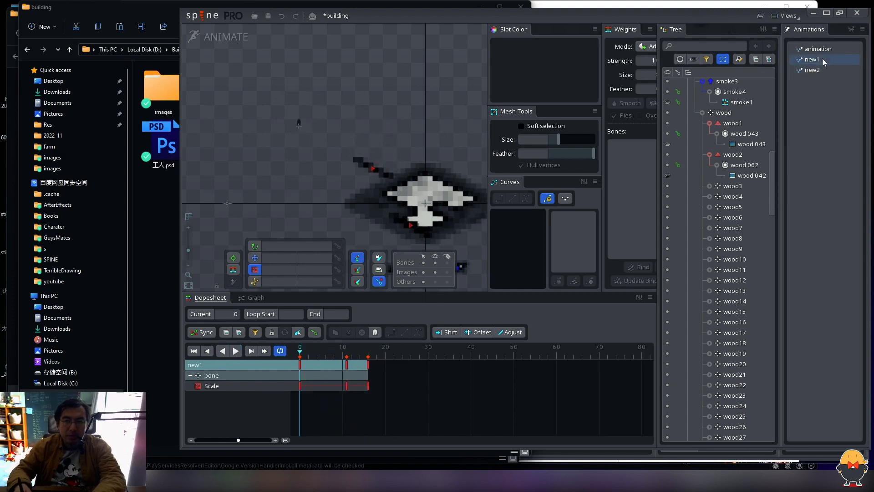
key("Escape")
left_click(823, 70)
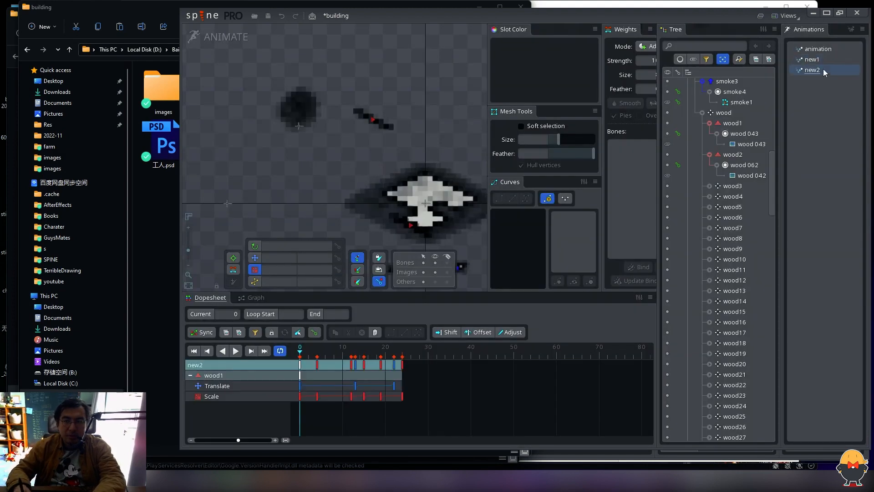
left_click(811, 60)
key("d")
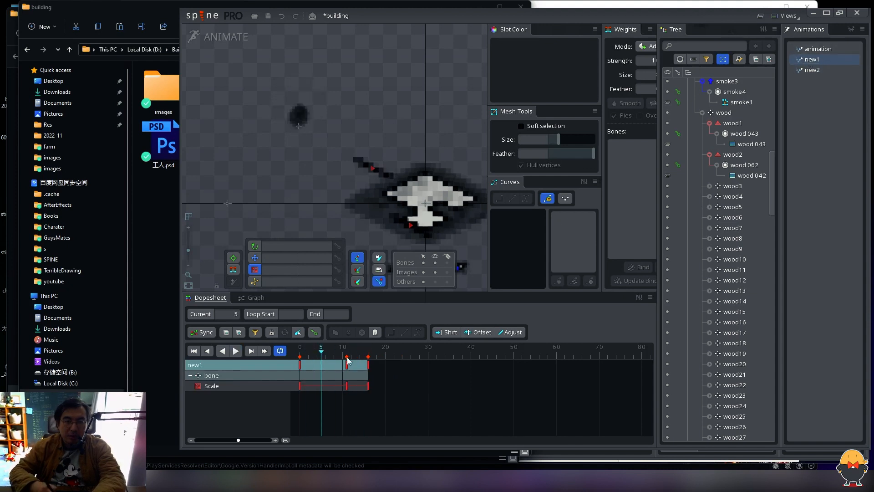
key("d")
Step: Adjust the smoke bone's overshoot scale key at frame 11 in the new1 animation and preview the growth
left_click(299, 112)
key("d")
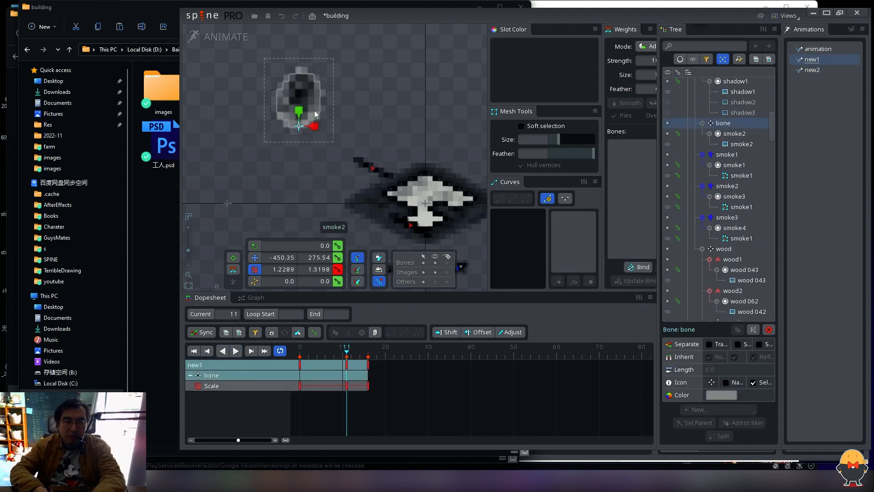
key("space")
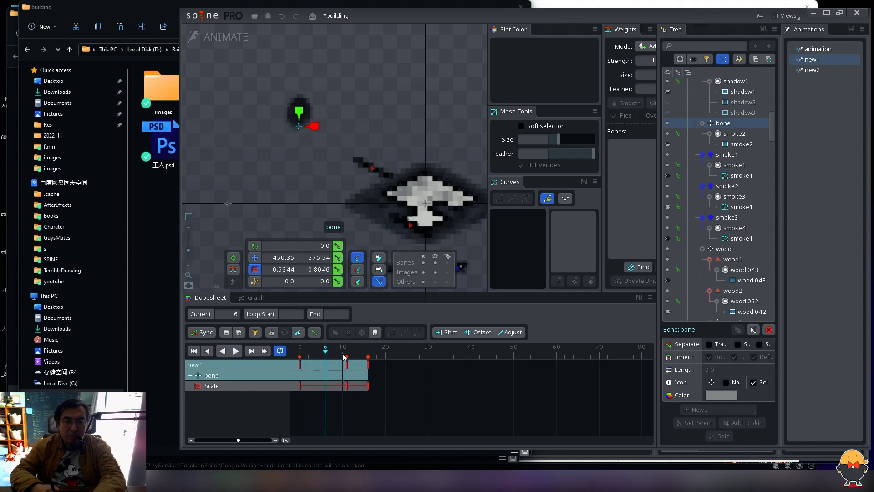
left_click(359, 354)
left_click_drag(359, 357, 345, 360)
left_click(350, 361)
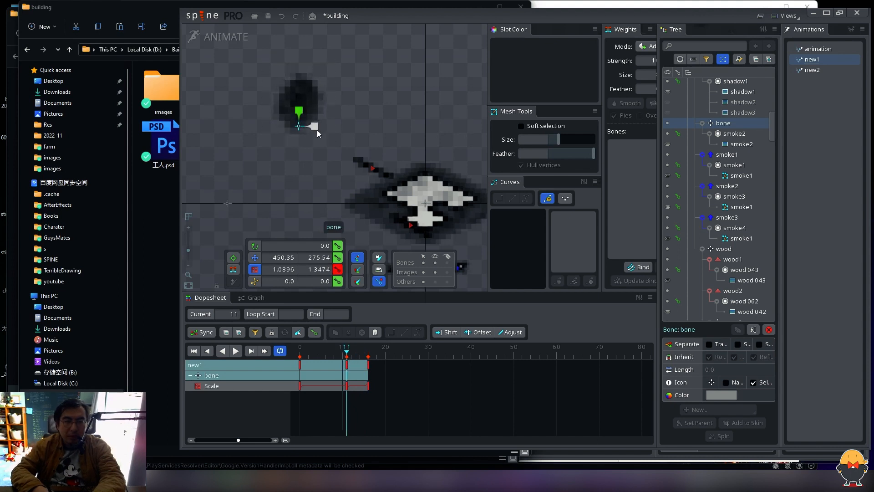
key("space")
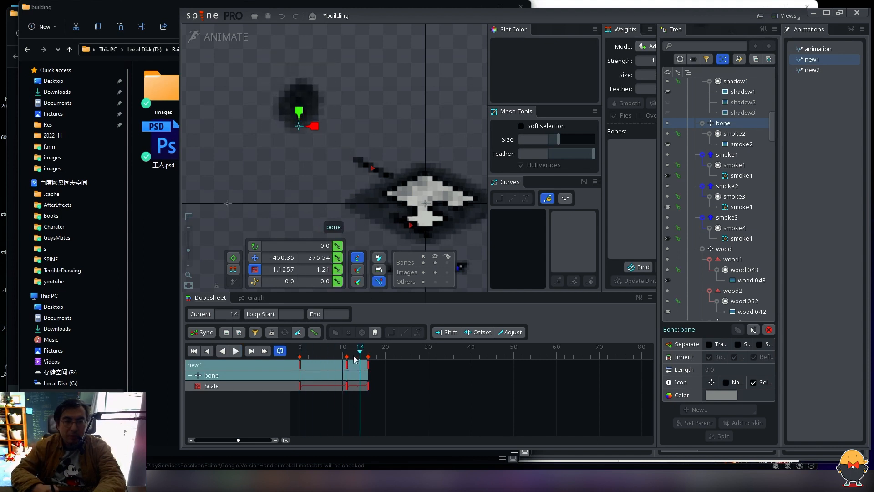
Step: Switch back to the new2 animation and save the project
left_click(812, 70)
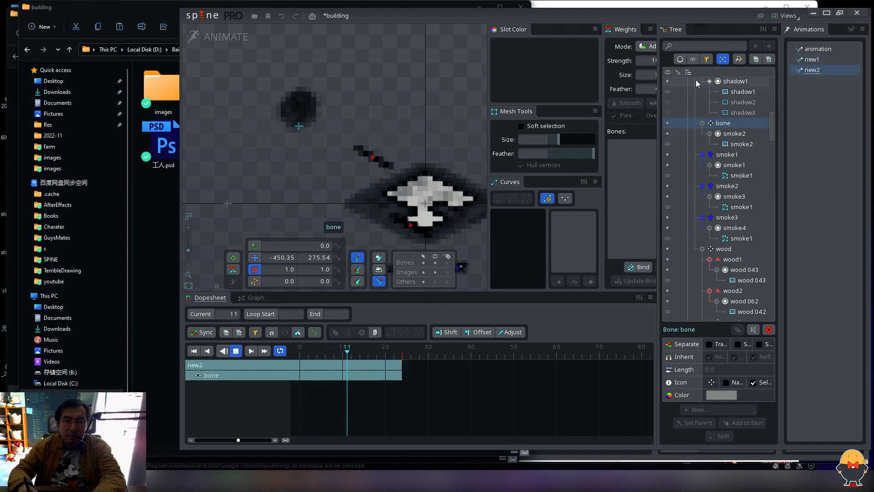
key("ctrl+s")
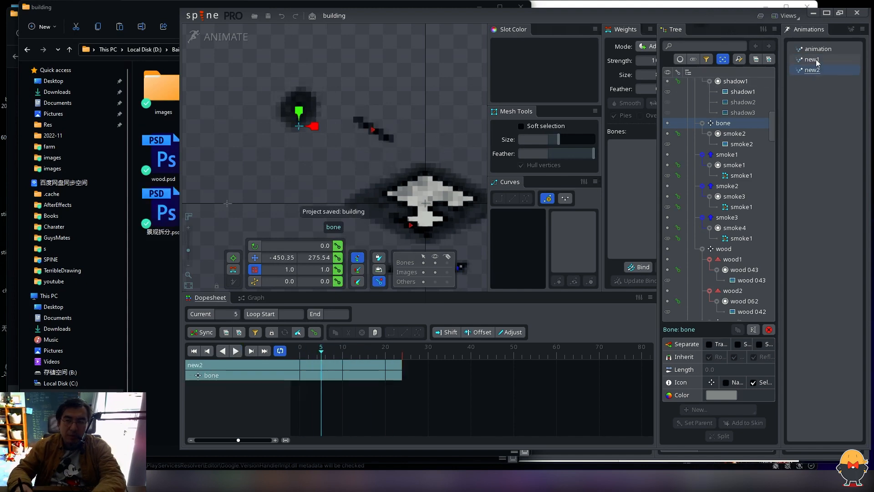
Step: Rename the new1 animation as grow and the new2 animation as drop
double_click(812, 60)
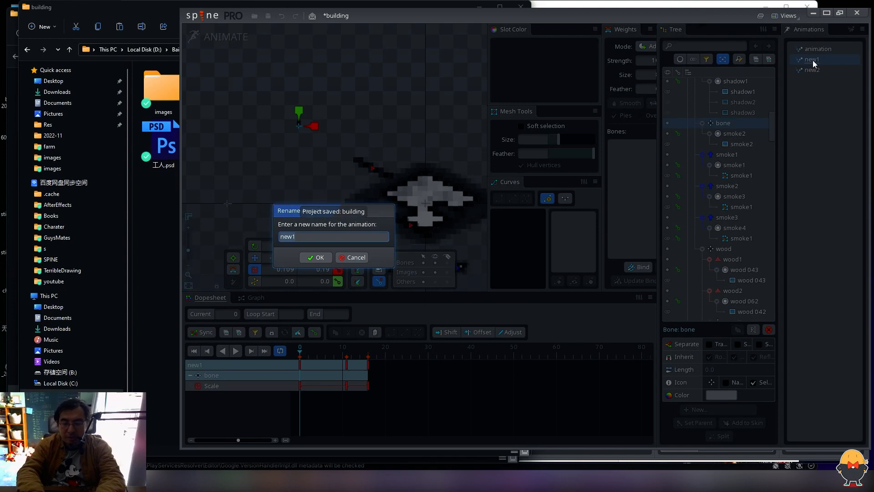
type("grow")
key("Return")
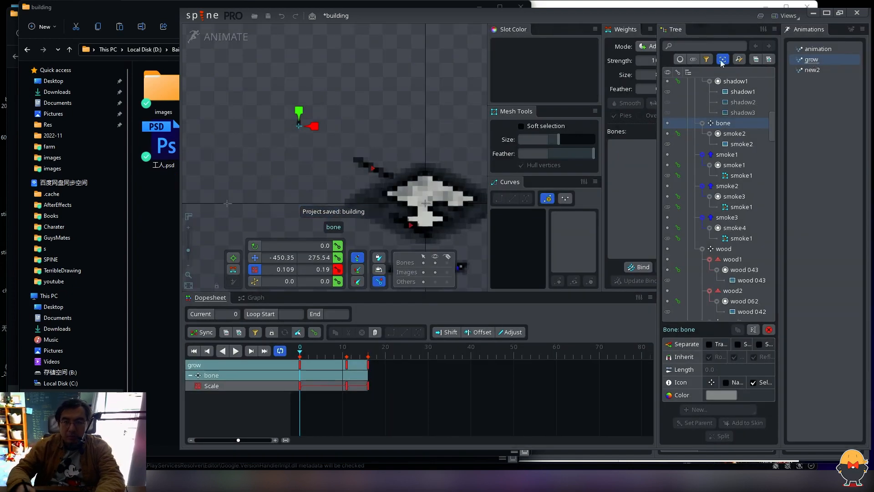
double_click(812, 70)
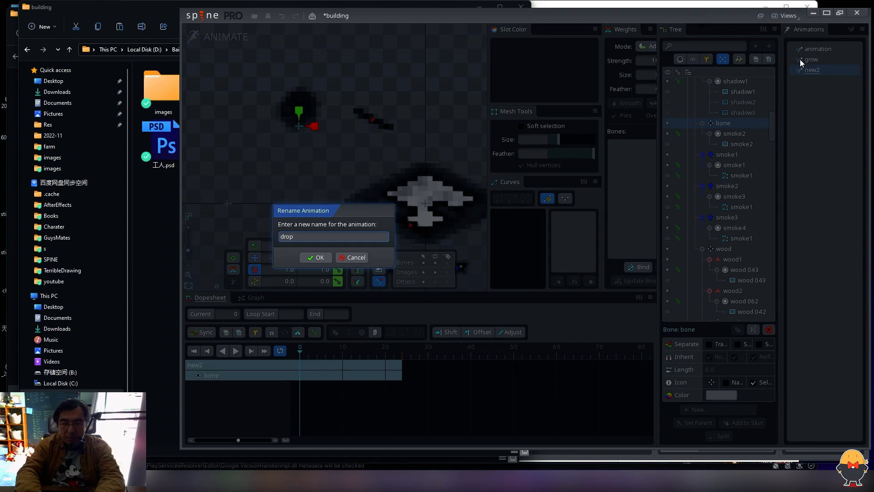
key("Return")
Step: Compare the grow and drop animations by switching between them and playing grow
left_click(810, 71)
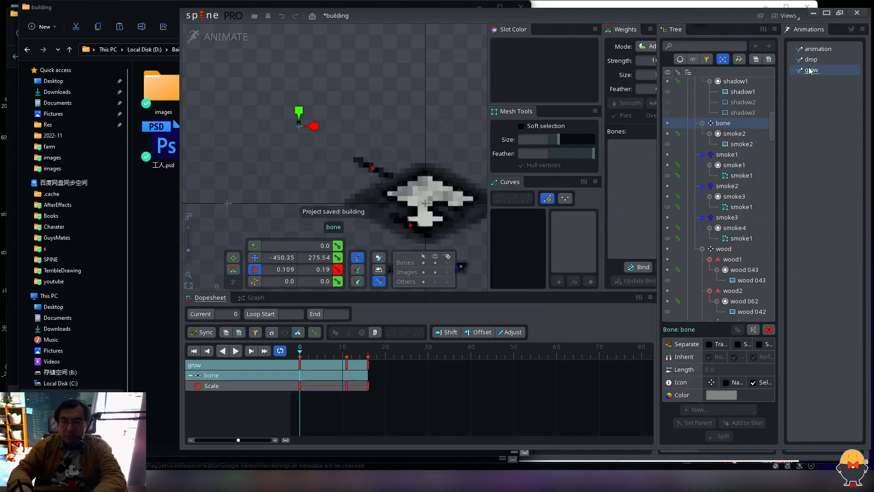
left_click(811, 59)
left_click(810, 71)
left_click(811, 59)
left_click(814, 69)
left_click(812, 60)
left_click(812, 70)
key("d")
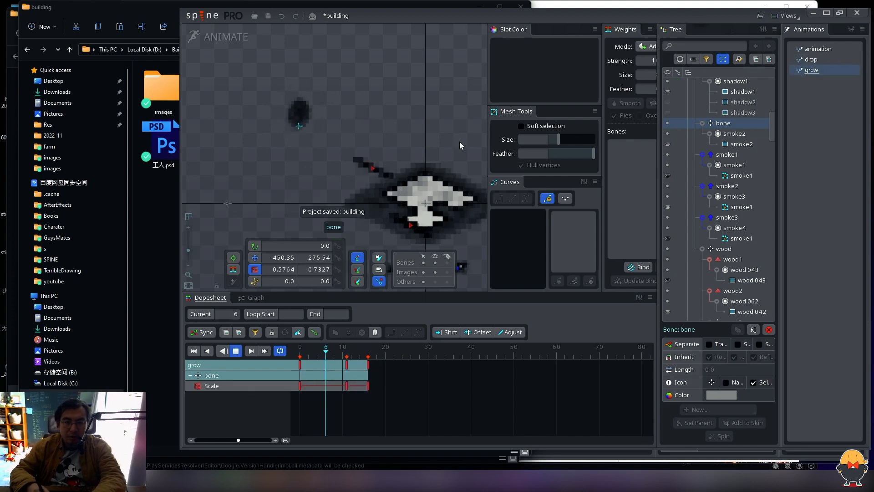
left_click(812, 60)
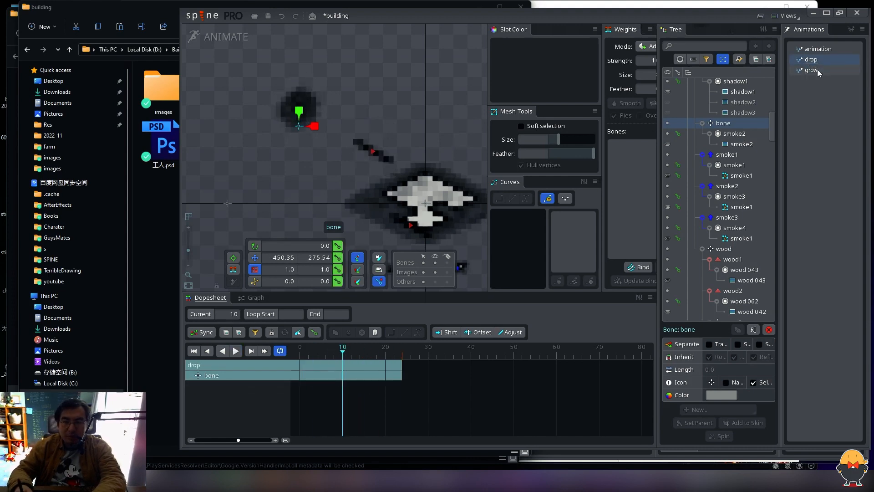
Step: Rename the drop animation as fall and save the project
double_click(806, 60)
type("fall")
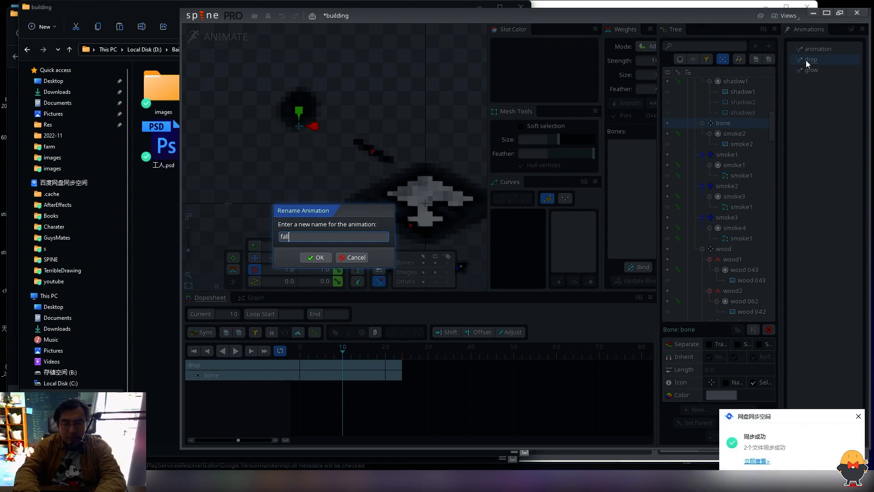
key("Return")
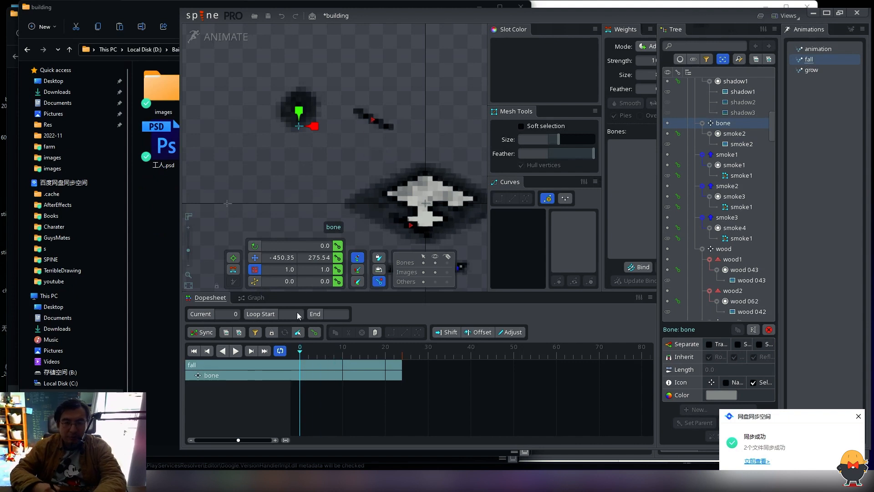
key("ctrl+s")
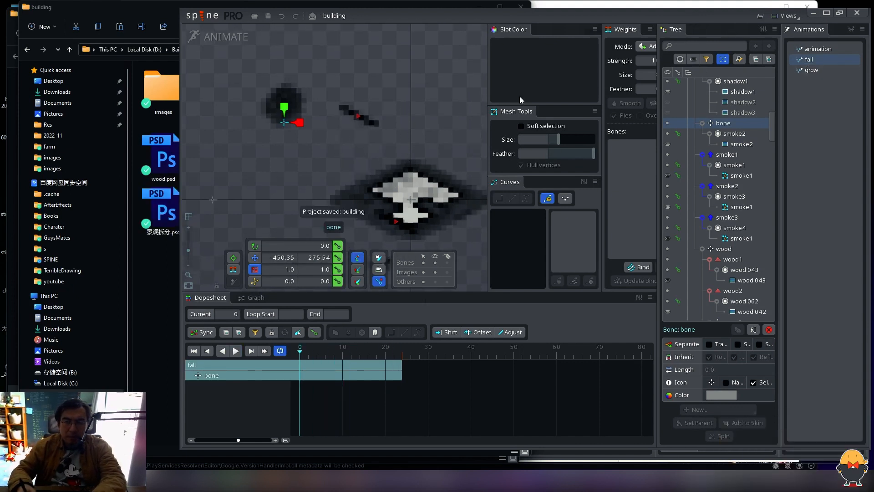
Step: Select the wood1 bone, scrub Stage4ToStage5 to frame 25 in the land_7 project for reference, and return to the building project
left_click(359, 117)
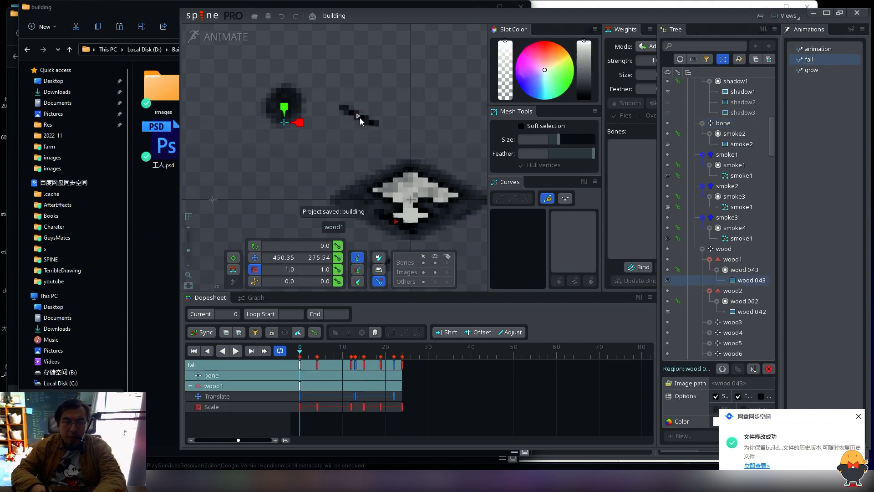
left_click(357, 116)
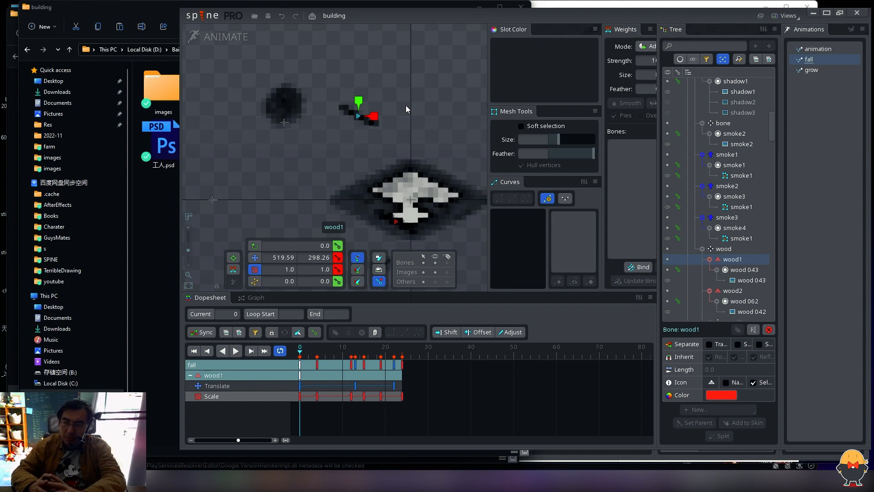
key("alt+Tab")
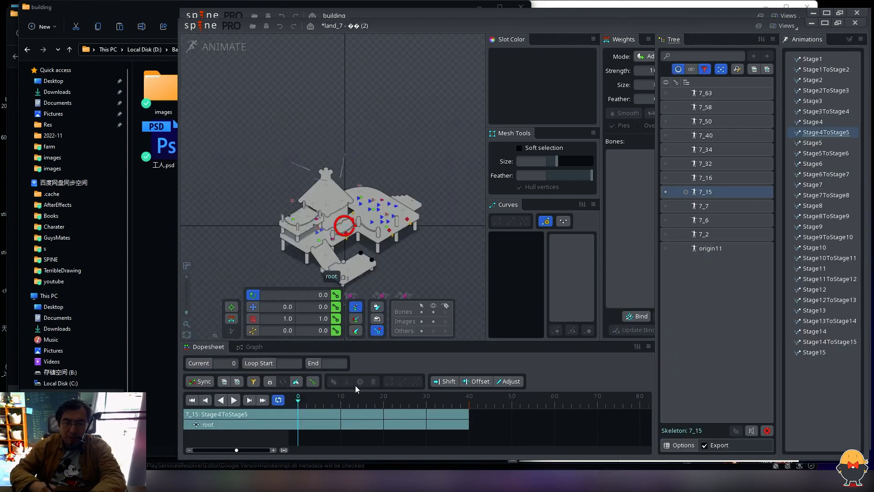
left_click(339, 404)
mouse_move(402, 408)
left_mouse_down()
mouse_move(351, 409)
mouse_move(404, 408)
left_mouse_up()
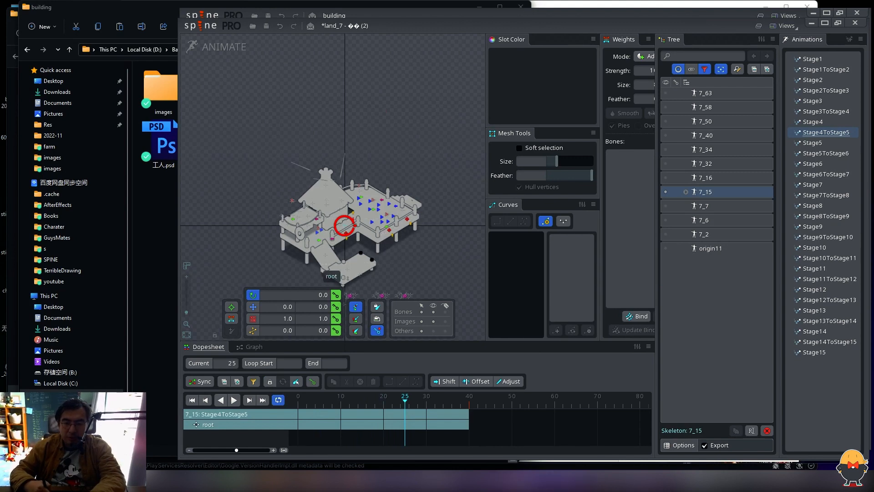
mouse_move(584, 482)
left_click(541, 460)
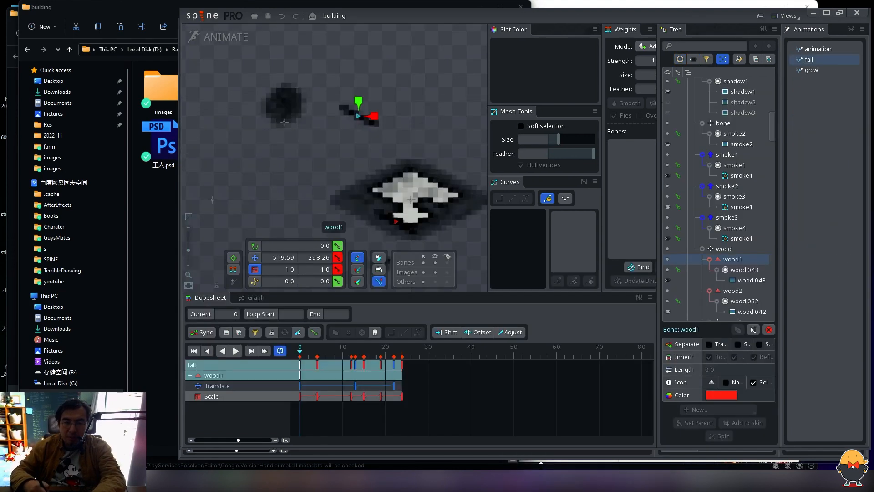
key("space")
key("space")
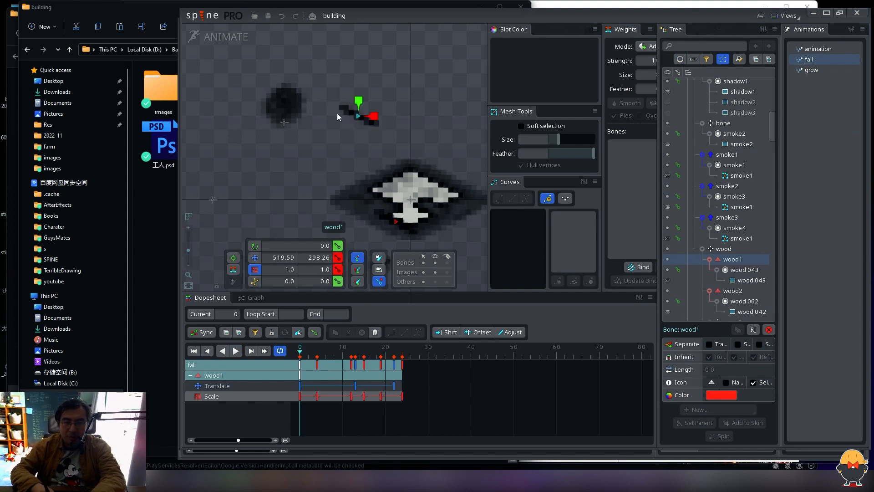
Step: Fade in wood 043 in the fall animation, keying its color fully transparent at frame 0 and fully opaque at frame 5
left_click(345, 113)
left_click_drag(505, 41, 505, 99)
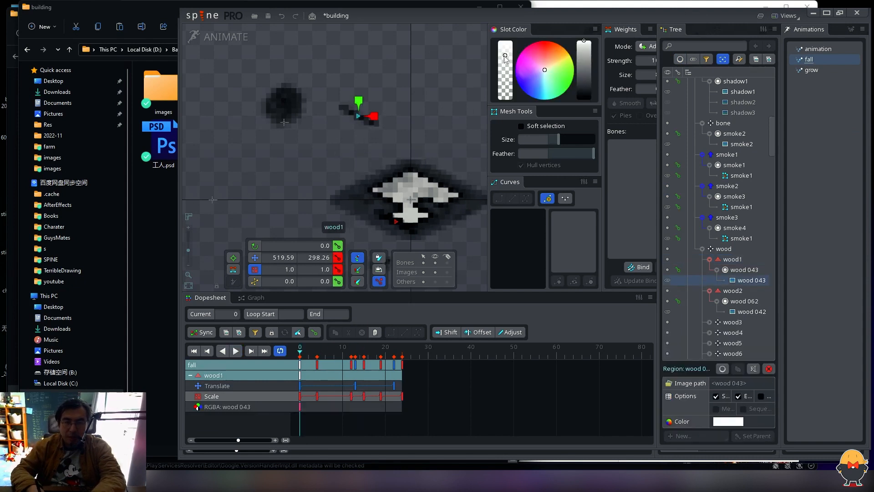
left_click(325, 357)
left_click_drag(317, 356, 283, 353)
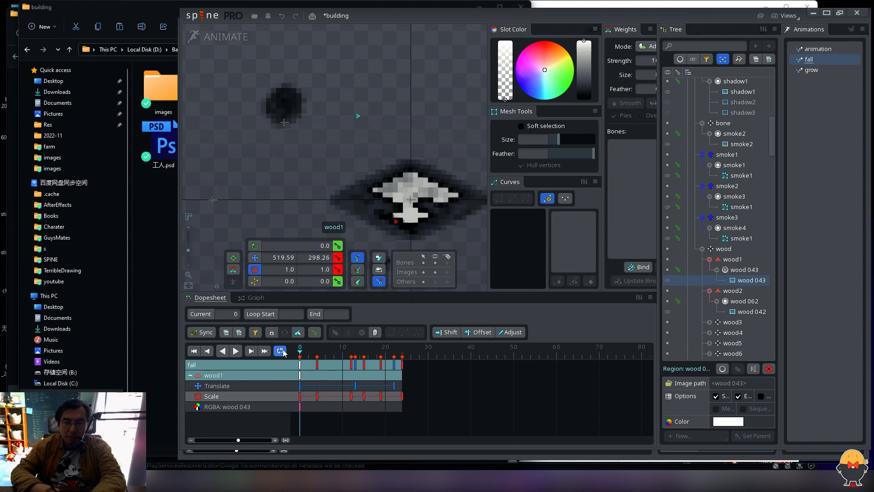
left_click(321, 355)
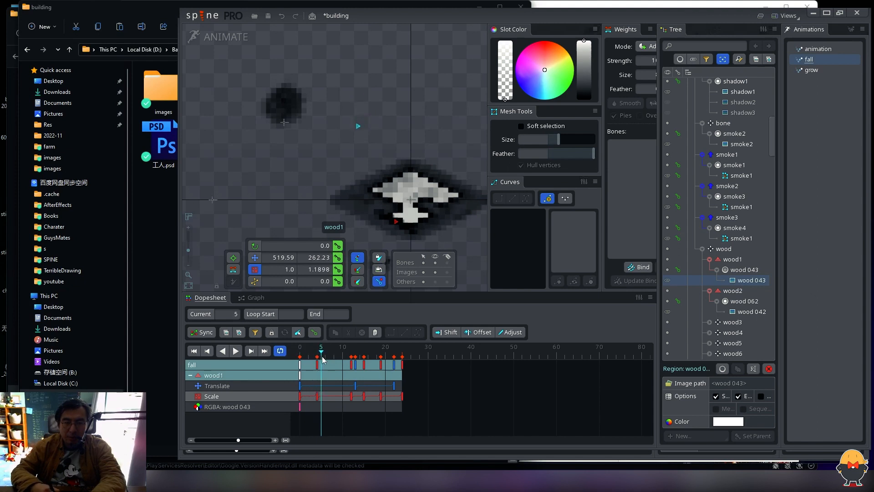
left_click_drag(505, 99, 505, 41)
left_click_drag(321, 354, 294, 352)
Step: Preview the fall animation with the wood's fade-in and save the project
key("d")
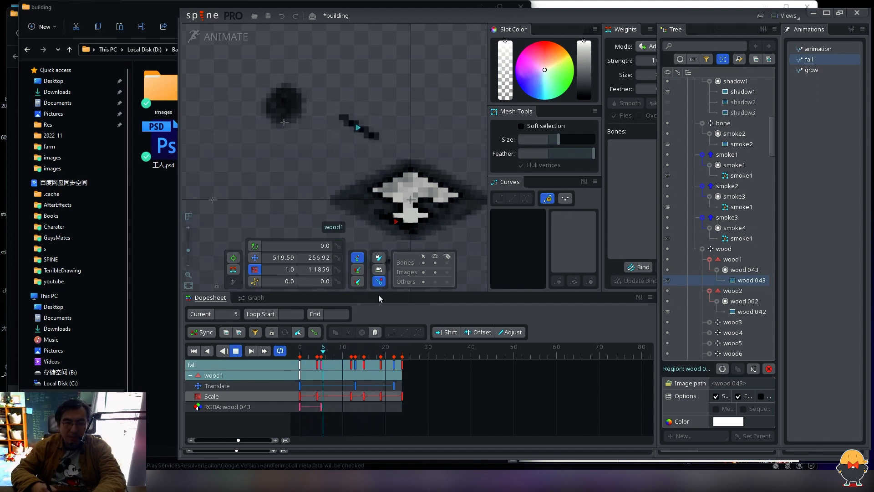
key("d")
key("ctrl+s")
key("d")
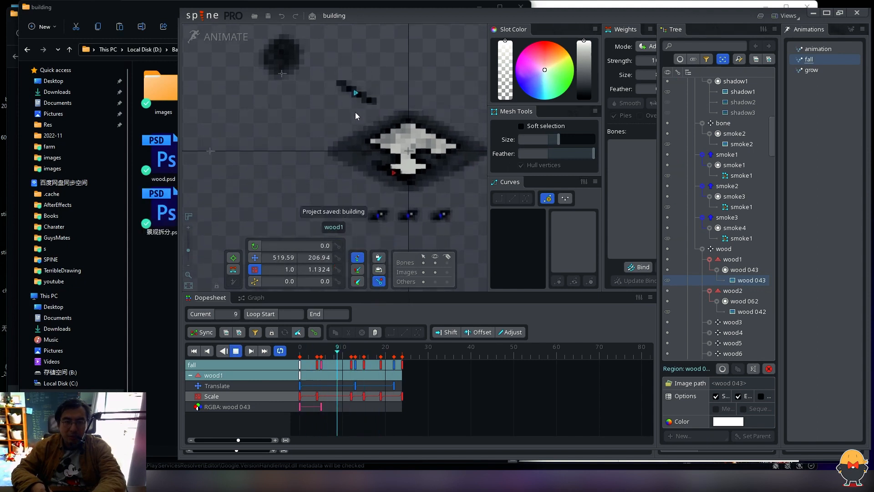
key("d")
Step: Select the smoke1 bone, create a new animation named smoke, and save the project
left_click(383, 214)
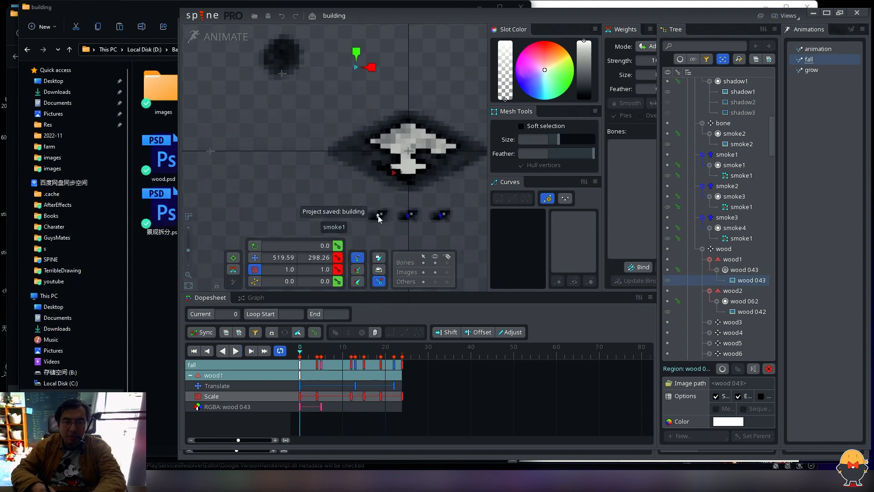
left_click(379, 219)
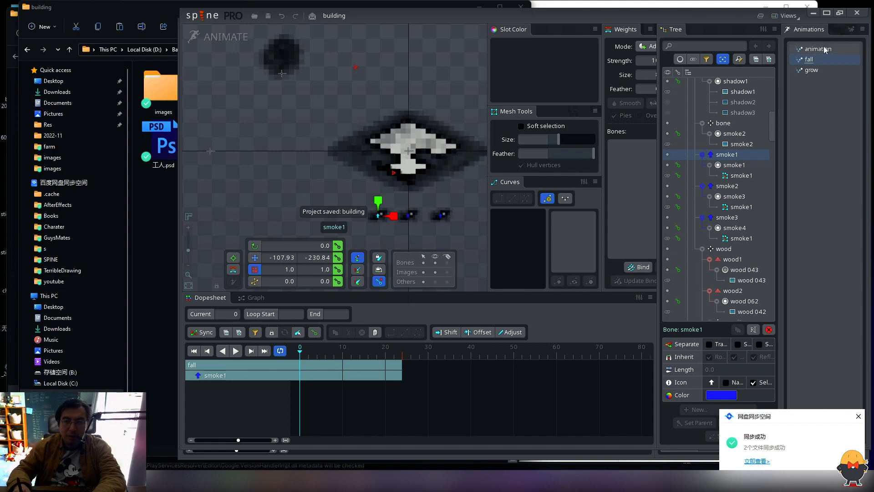
left_click(850, 30)
type("smo")
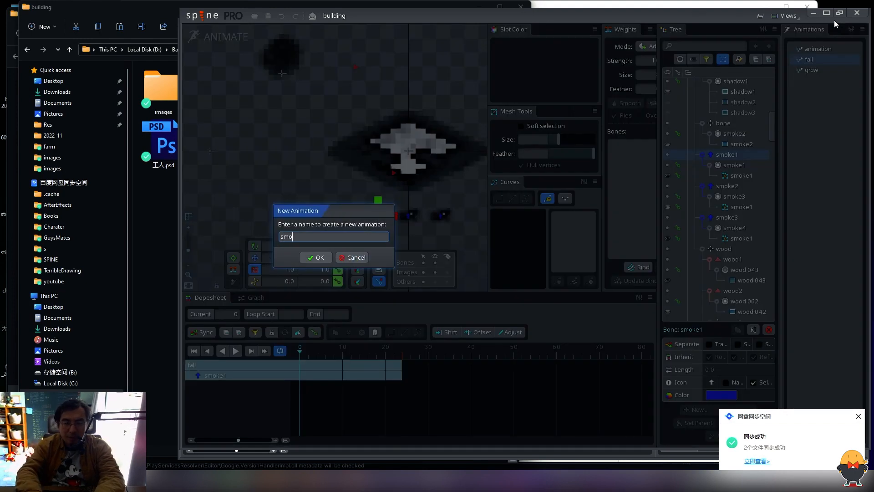
type("ke")
key("Return")
key("ctrl+s")
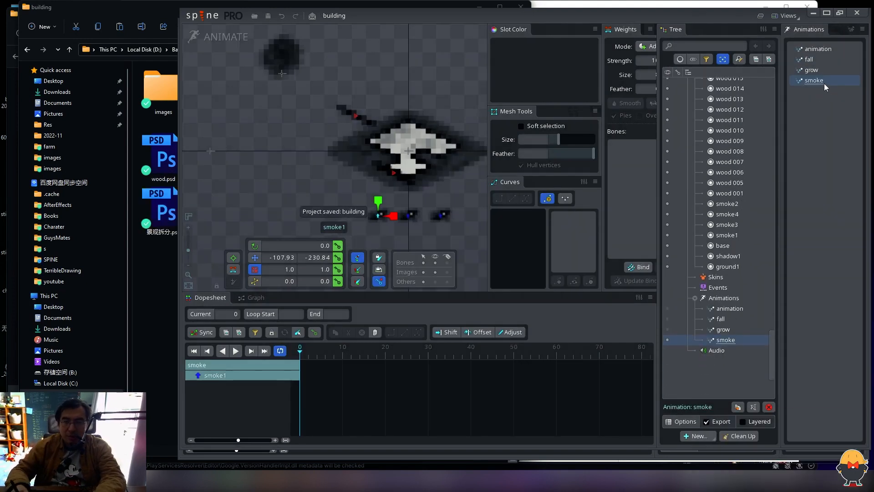
Step: Rename the smoke animation as smoke1
left_click(824, 80)
type("1")
key("Return")
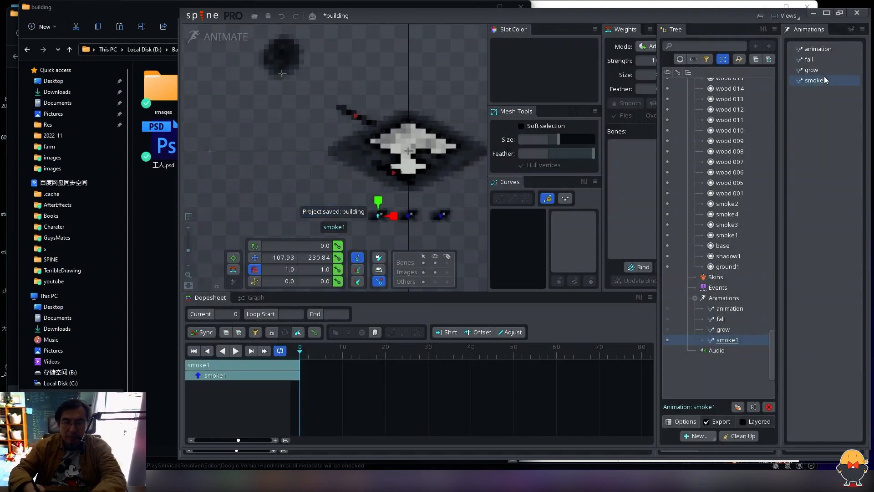
Step: Save the project, select the smoke1 mesh attachment in setup mode, and return to animate mode
left_click_drag(367, 172, 365, 170)
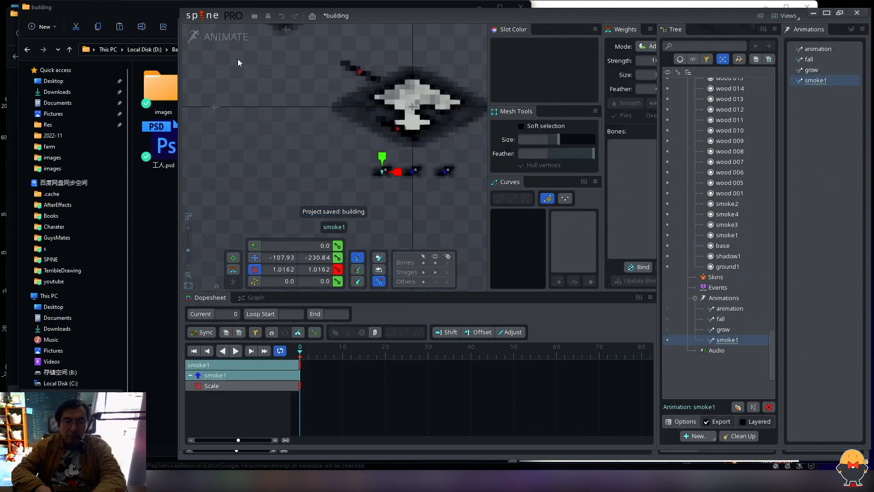
key("ctrl+s")
left_click(223, 37)
left_click(454, 254)
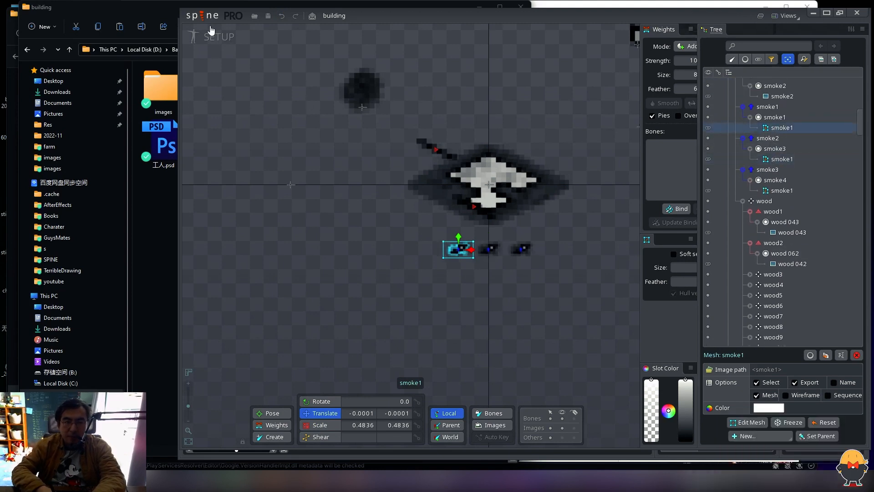
left_click(226, 38)
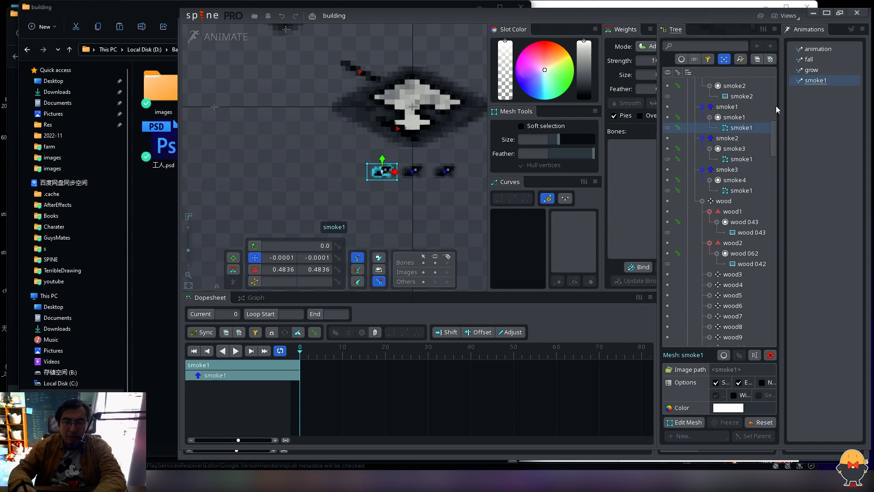
Step: Key the smoke1 mesh's deform at frame 0, scale the mesh up with a deform key at frame 10, and preview the growth
left_click(678, 128)
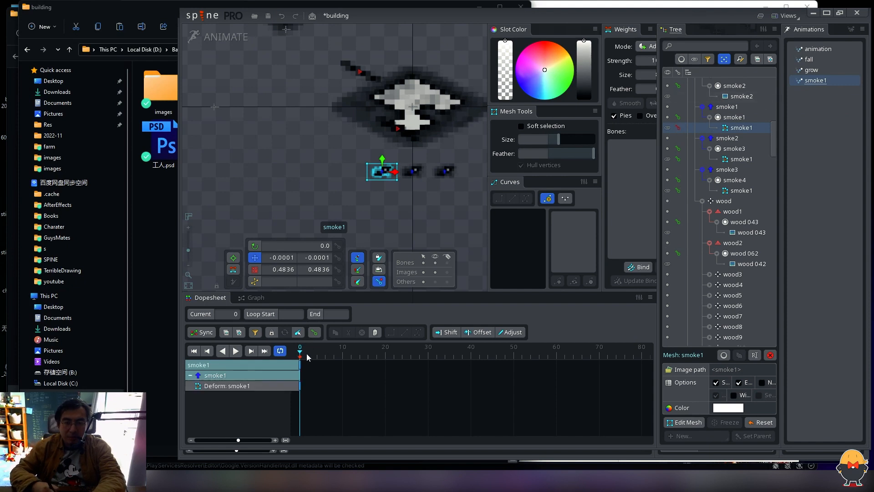
left_click_drag(337, 353, 342, 351)
key("x")
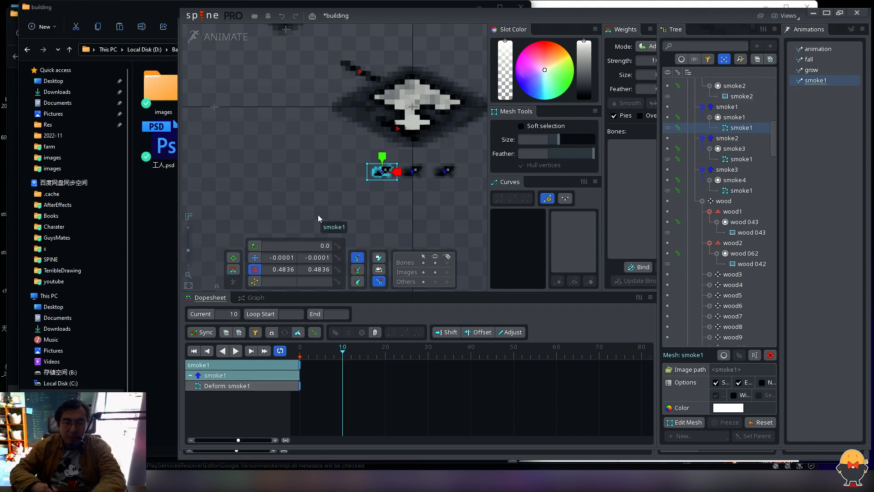
left_click_drag(318, 215, 353, 184)
key("d")
key("d")
key("d")
key("d")
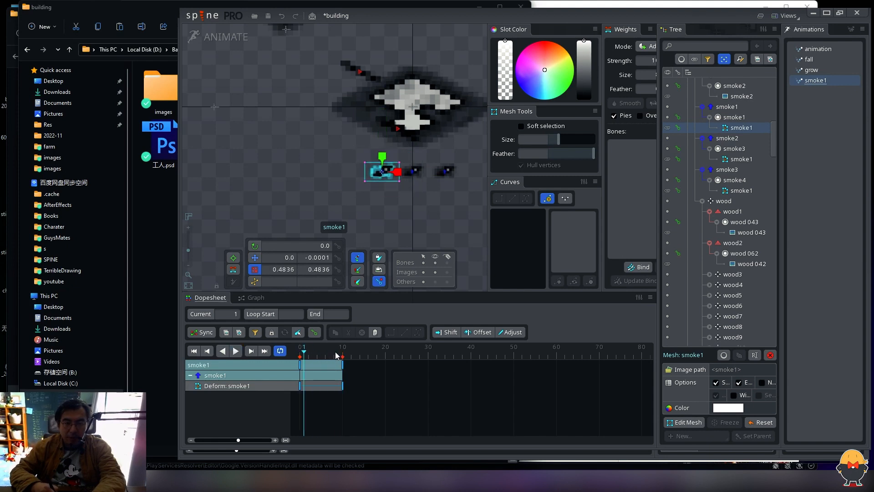
Step: Skew the enlarged smoke1 mesh at frame 10 by moving its corner vertices, and preview the deformation
left_click(343, 350)
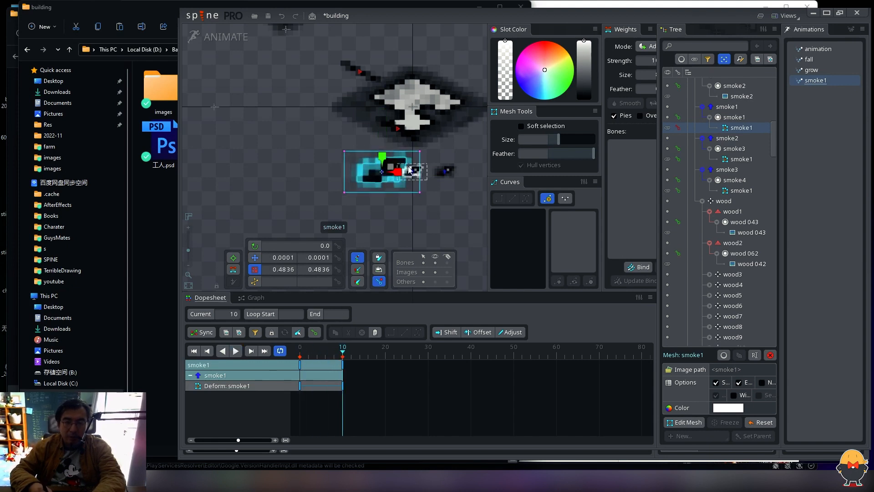
key("v")
left_click_drag(419, 192, 411, 196)
key("d")
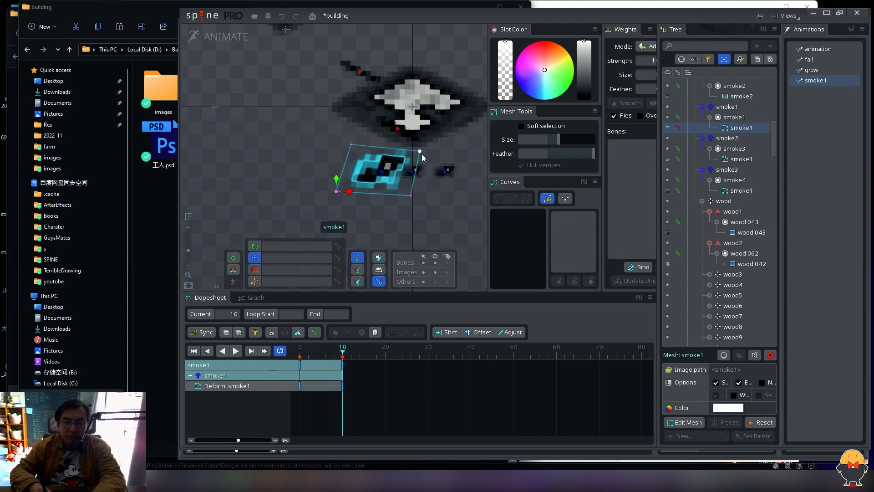
key("d")
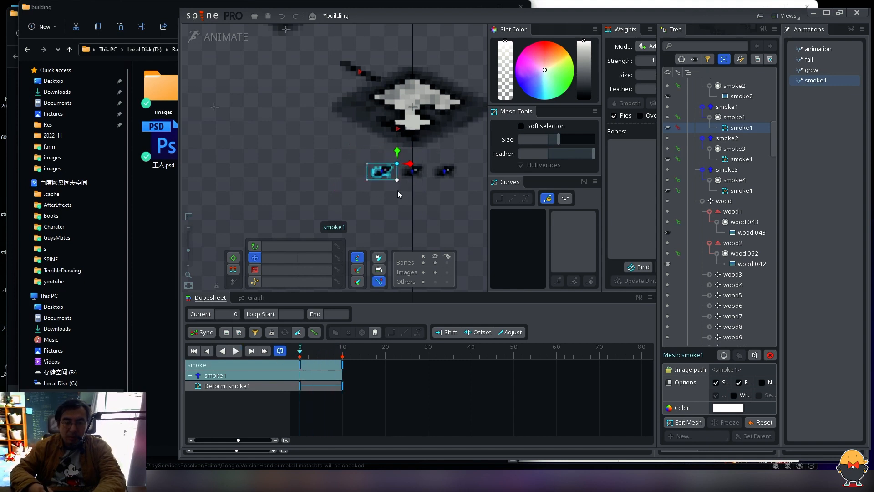
Step: Move the smoke1 end deform key to frame 12, give the frame 0 key a Bezier curve, and preview the growth
left_click(326, 350)
left_click_drag(342, 366, 351, 366)
left_click_drag(325, 401, 291, 358)
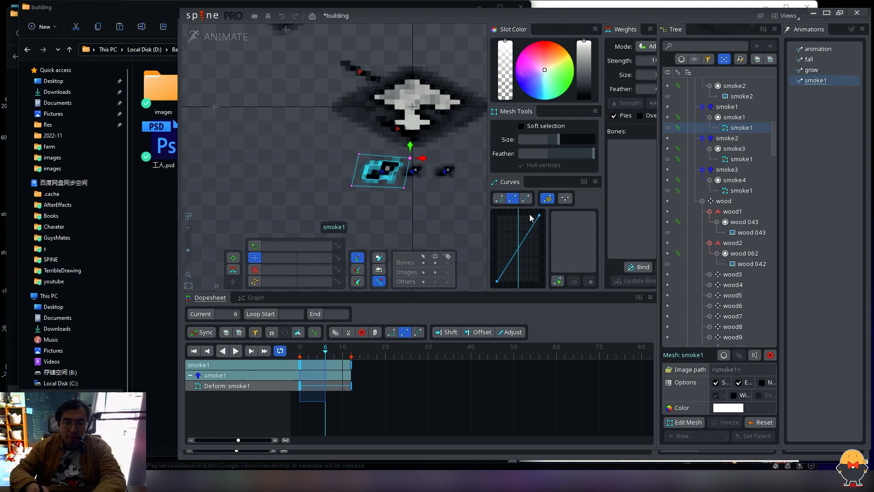
left_click(524, 199)
key("d")
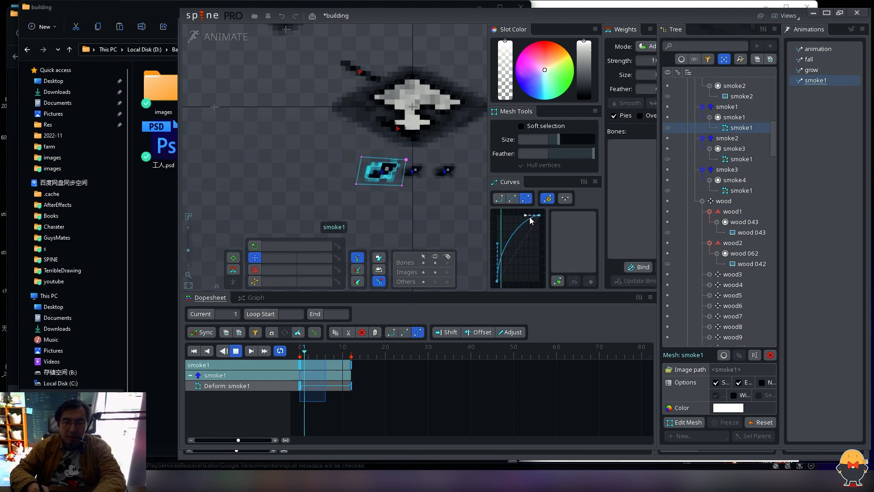
key("d")
key("d")
key("d")
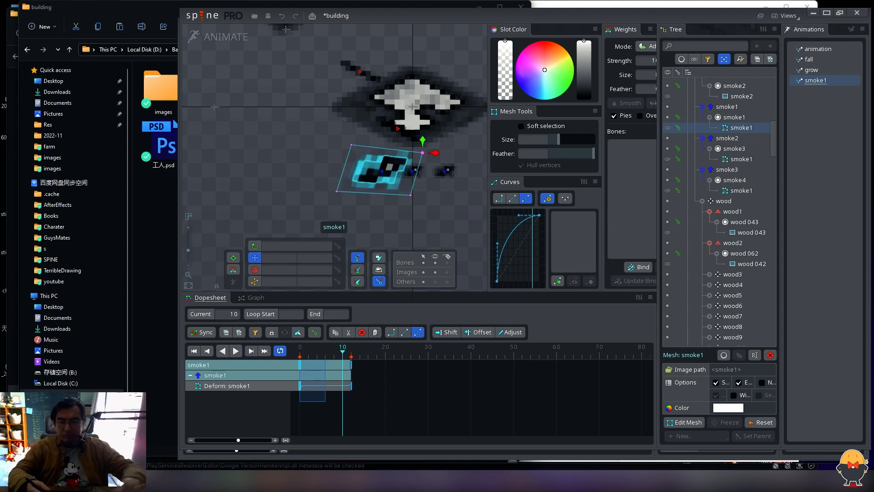
Step: Adjust both Bezier handles of the frame 0 deform key to soften the ease-out, and replay the growth
left_click(300, 351)
key("d")
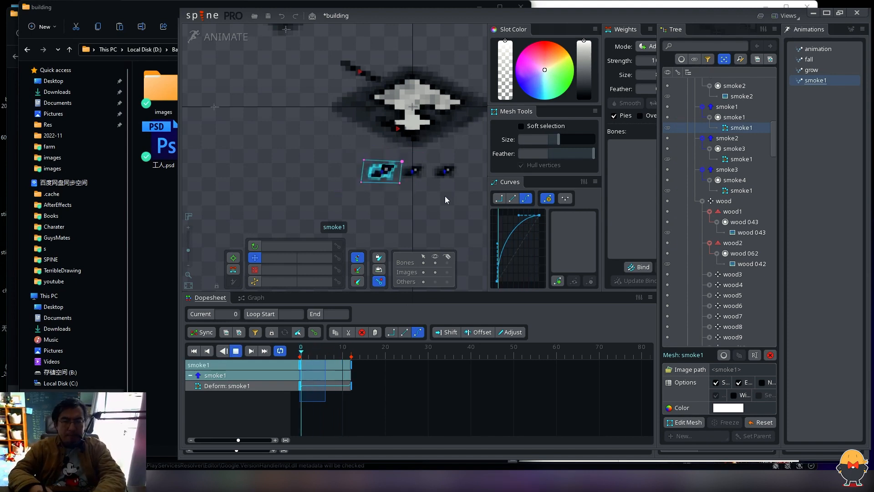
key("d")
left_click_drag(329, 350, 351, 350)
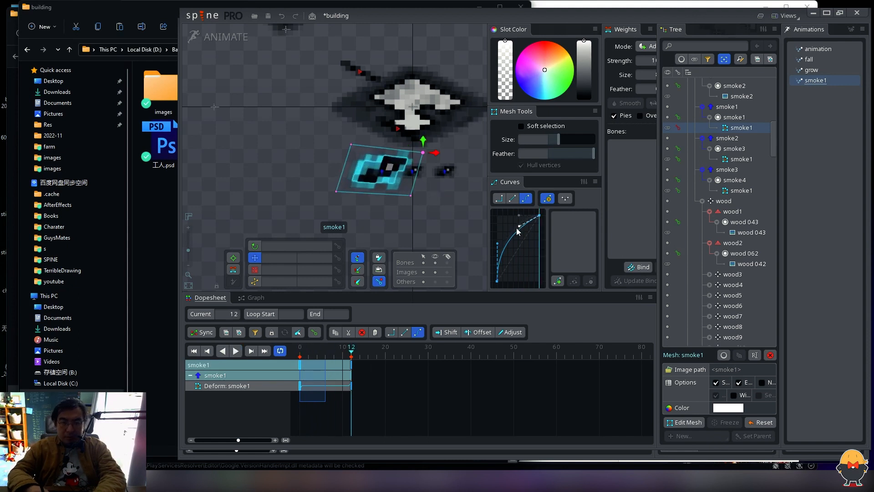
left_click_drag(503, 246, 500, 224)
key("d")
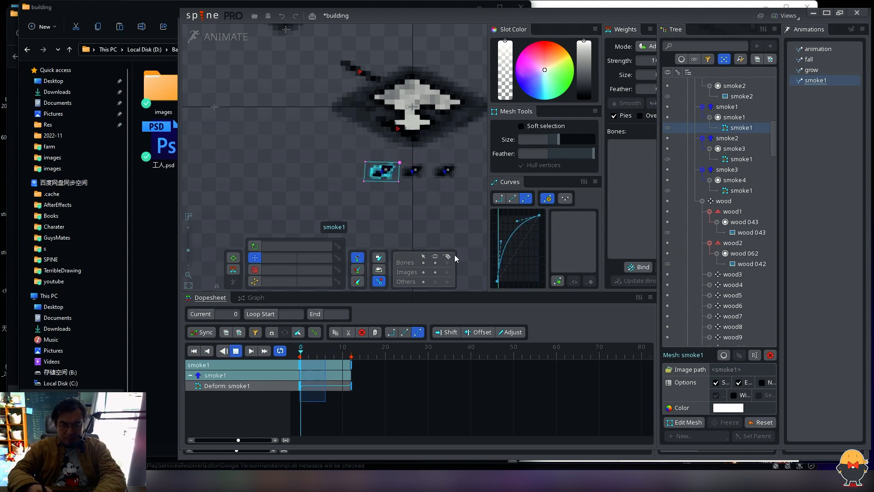
key("d")
Step: Extend the deform to frame 16 and fade the smoke1 slot from an opaque color key at frame 6 to fully transparent at frame 16
left_click(322, 352)
left_click_drag(351, 367, 324, 347)
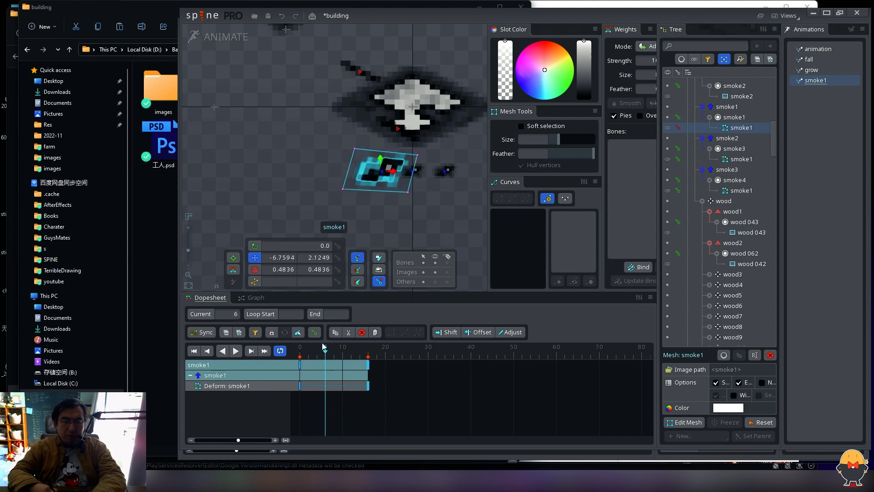
left_click_drag(507, 66, 505, 104)
key("e")
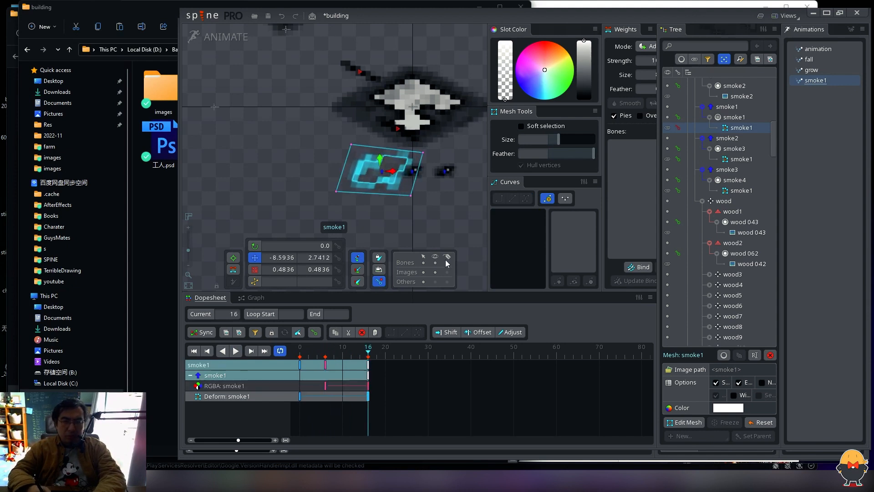
left_click_drag(364, 354, 319, 349)
key("d")
key("space")
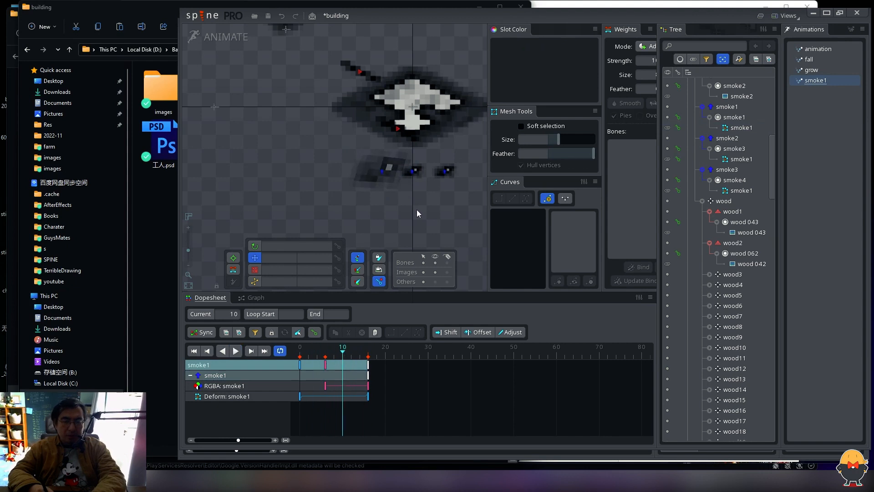
Step: Shift all smoke1 keys one frame later, and key the slot color fully transparent at frame 0 and opaque at frame 1
key("space")
left_click_drag(353, 134, 348, 149)
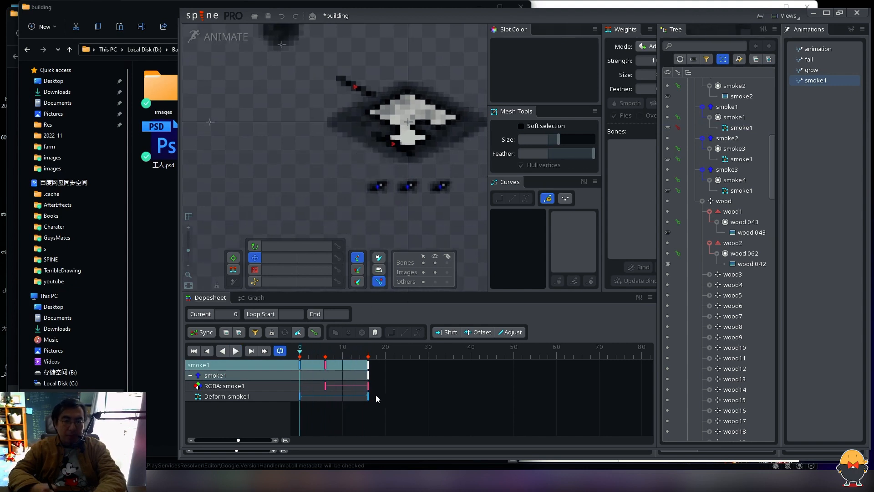
left_click_drag(390, 403, 331, 380)
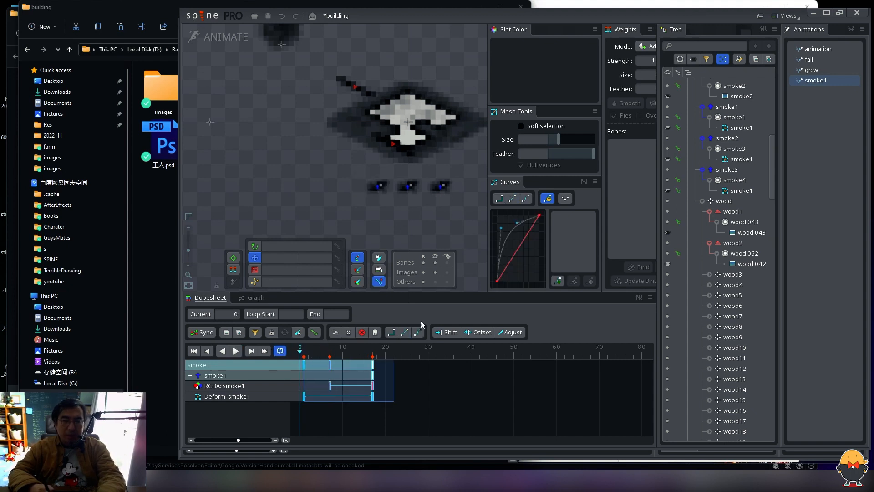
left_click(381, 361)
left_click(369, 190)
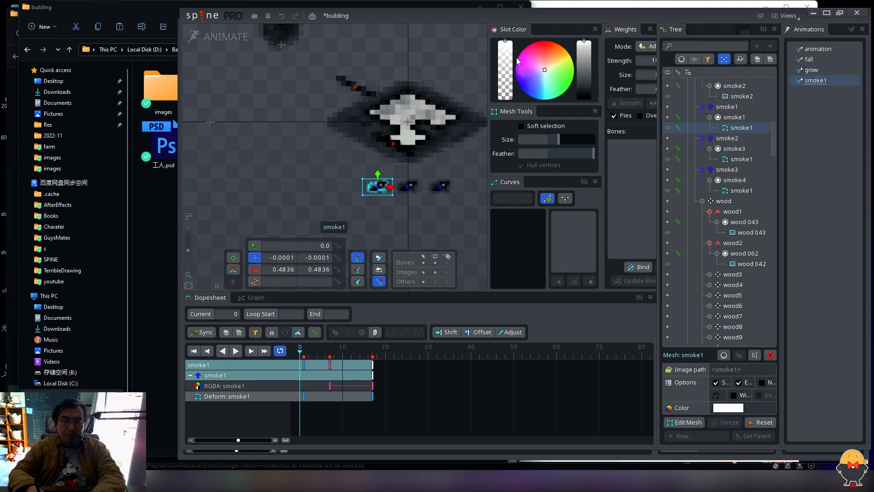
left_click(305, 355)
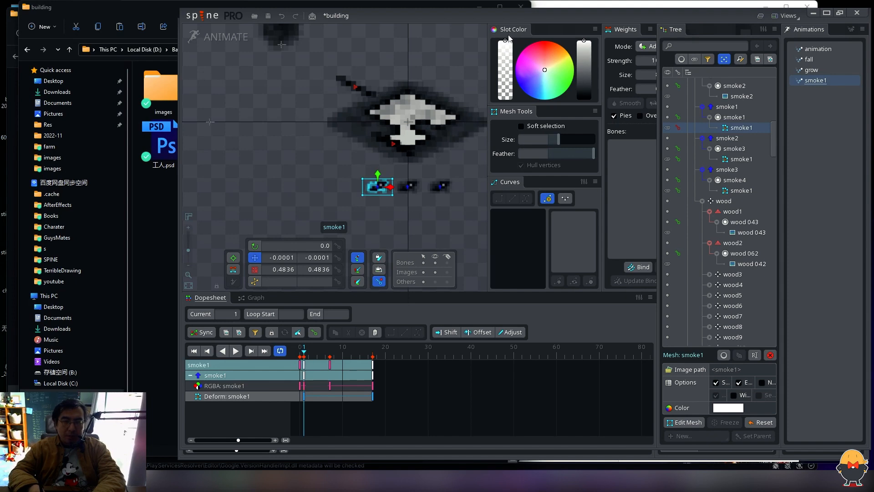
Step: Move every smoke1 key after frame 0 later so the keys span frames 12 to 28, and check the fade-in before them
left_click_drag(399, 402, 305, 359)
left_click_drag(403, 423, 327, 372)
left_click(312, 416)
left_click_drag(402, 422, 367, 381)
mouse_move(301, 353)
left_mouse_down()
mouse_move(314, 348)
mouse_move(298, 351)
left_mouse_up()
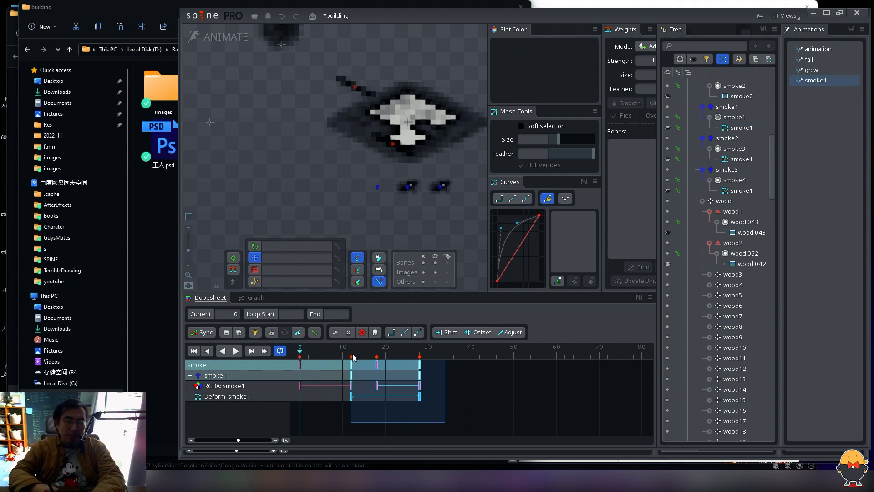
mouse_move(353, 354)
left_mouse_down()
mouse_move(313, 349)
mouse_move(332, 349)
mouse_move(312, 344)
mouse_move(326, 344)
left_mouse_up()
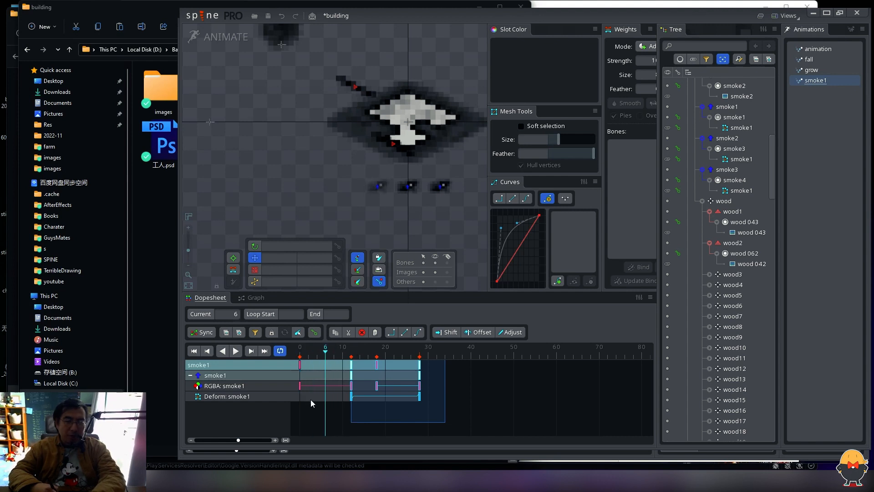
Step: Set the smoke1 color key at frame 0 to a stepped curve and play the animation to check it
left_click_drag(312, 412, 299, 363)
left_click_drag(324, 401, 299, 362)
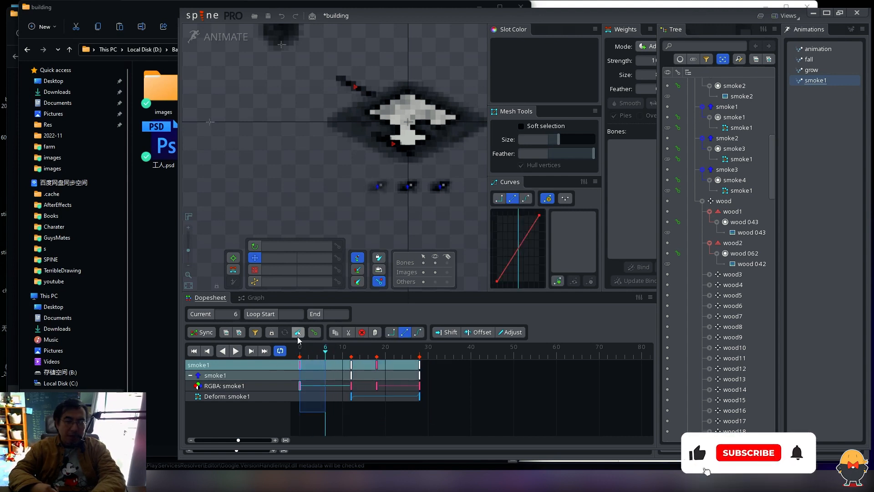
left_click(500, 199)
mouse_move(326, 352)
left_mouse_down()
mouse_move(298, 352)
mouse_move(362, 353)
mouse_move(300, 354)
mouse_move(350, 353)
mouse_move(276, 366)
left_mouse_up()
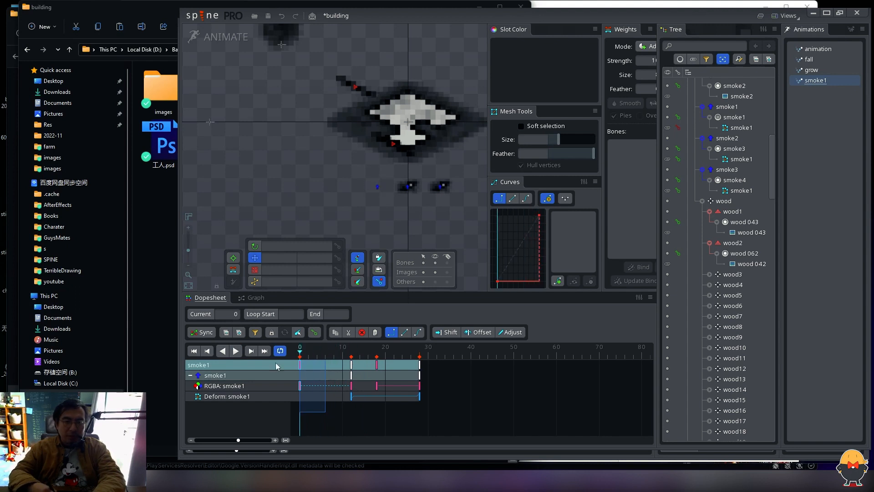
key("space")
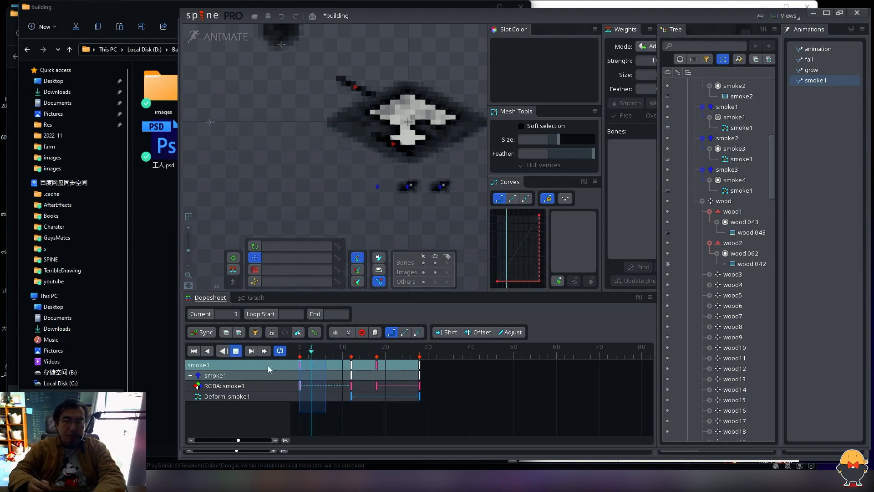
key("space")
Step: Check the curve of the deform key at frame 12 while previewing smoke1, and save the project
left_click_drag(376, 391, 343, 402)
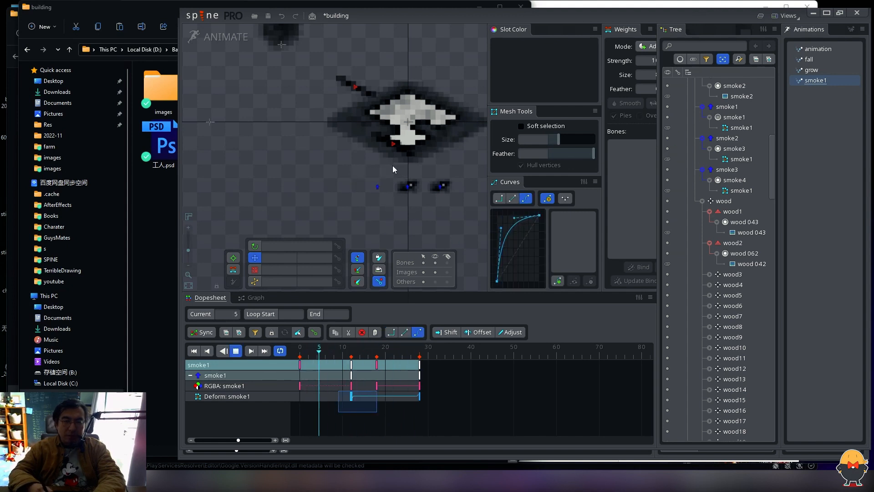
left_click_drag(362, 146, 368, 171)
key("space")
key("ctrl+s")
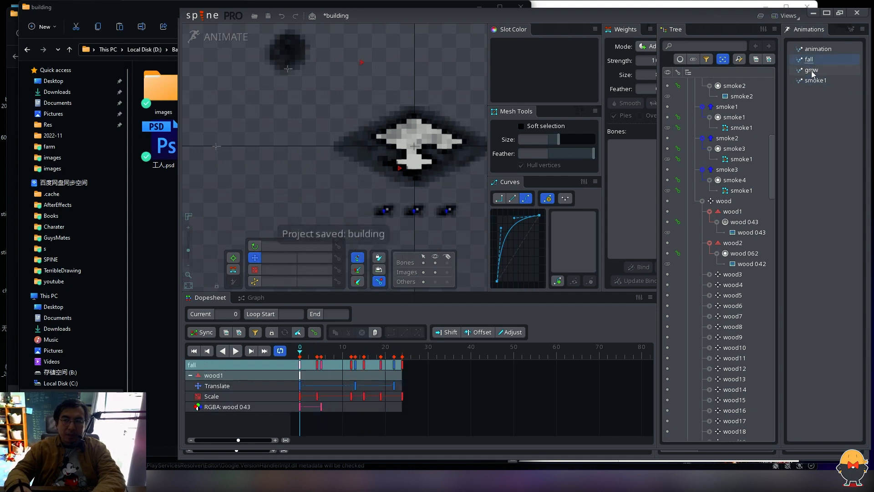
Step: Play the fall and grow animations alternately to compare them
key("space")
left_click(810, 69)
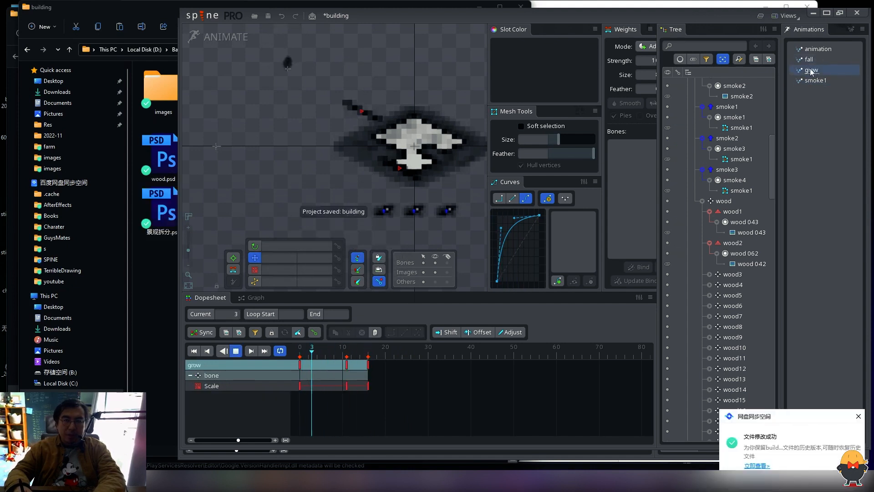
left_click(809, 60)
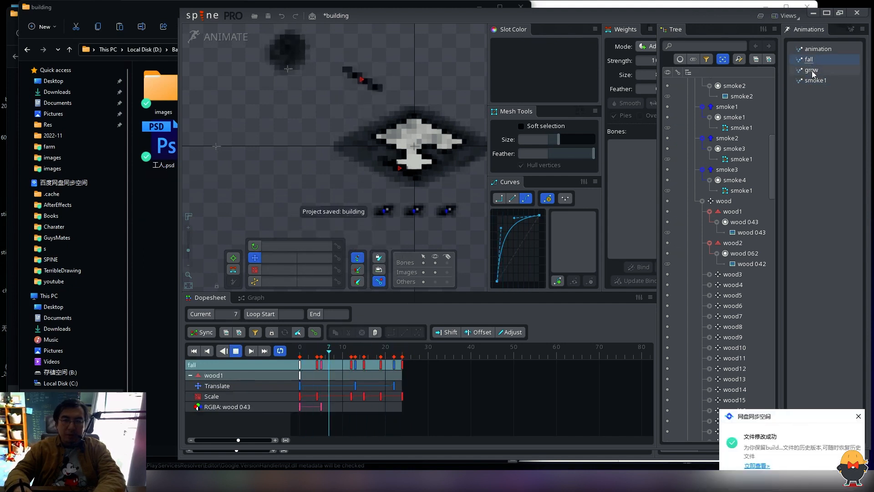
left_click(812, 70)
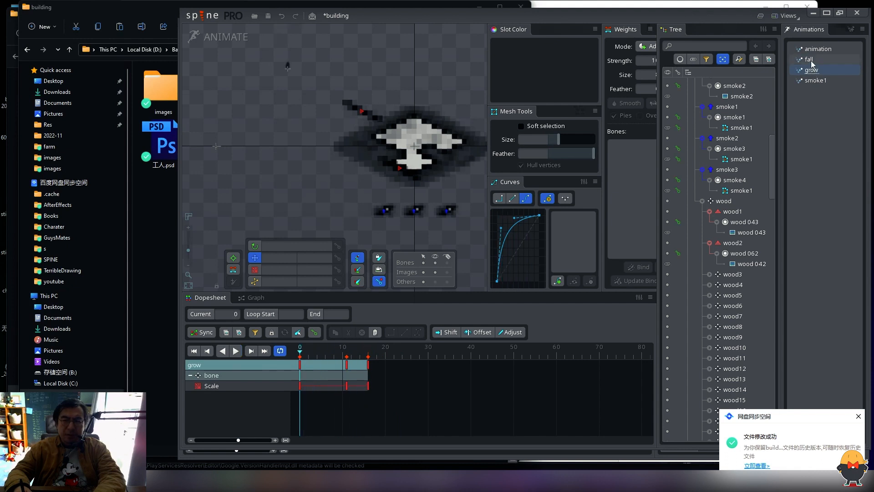
left_click(809, 59)
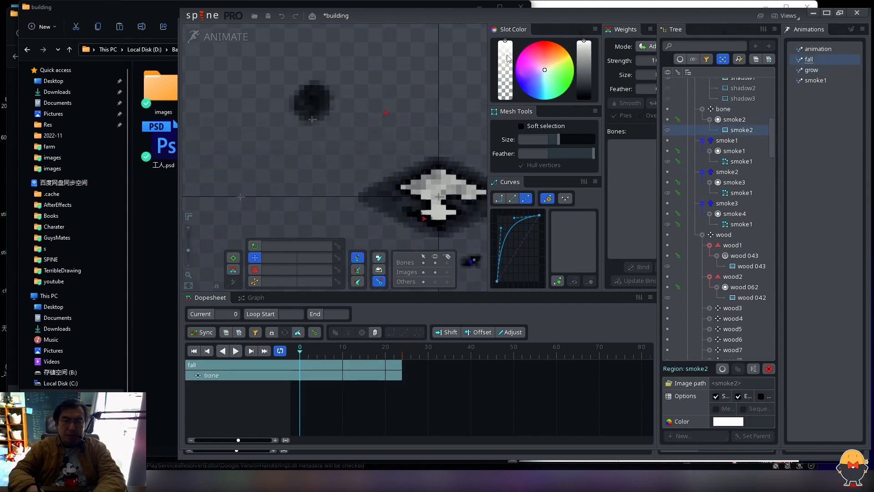
Step: Fade in the smoke2 slot in the grow animation with color keys, fully transparent at frame 0 and opaque at frame 2, and preview
left_click_drag(507, 57, 505, 101)
left_click(807, 70)
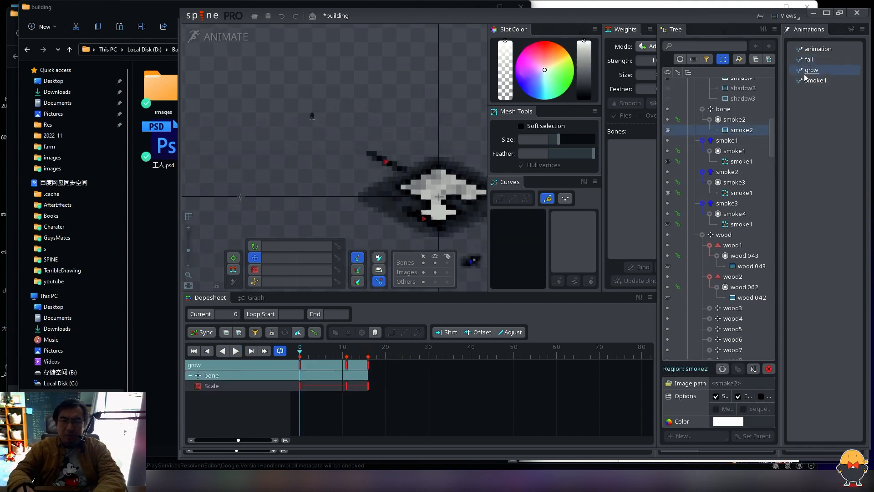
left_click_drag(504, 62, 506, 100)
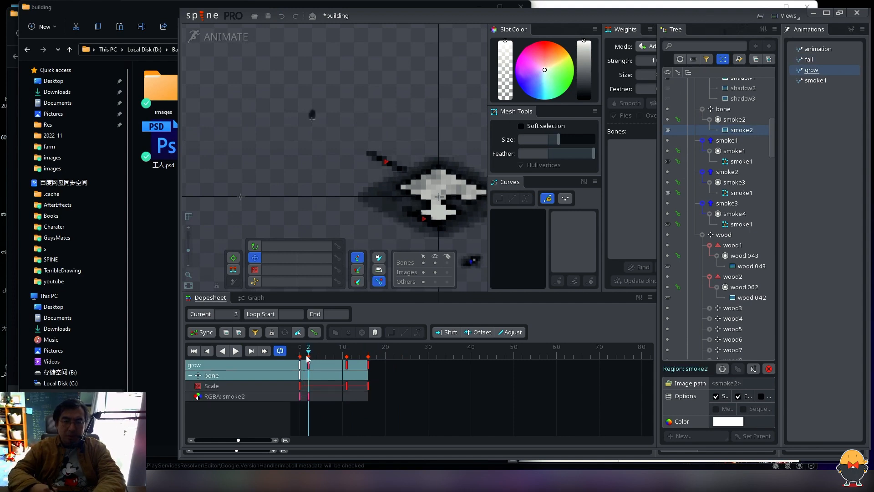
key("space")
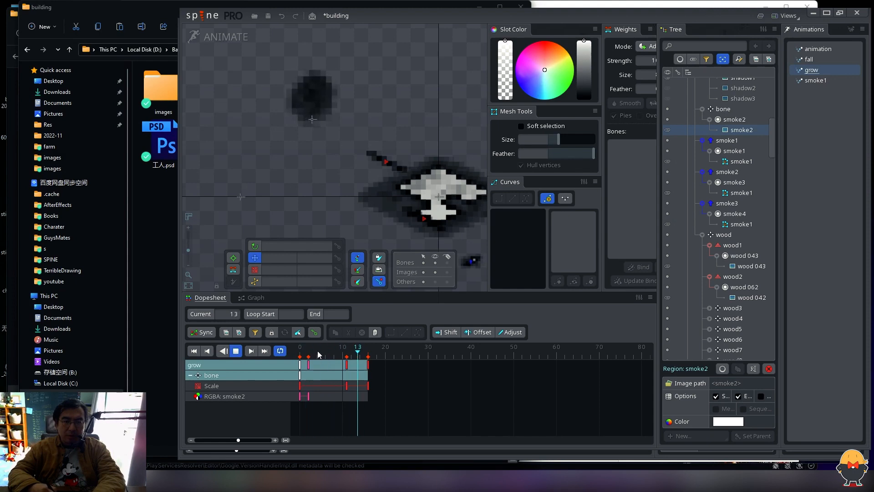
Step: Preview the fall and smoke1 animations and save the project
left_click(811, 63)
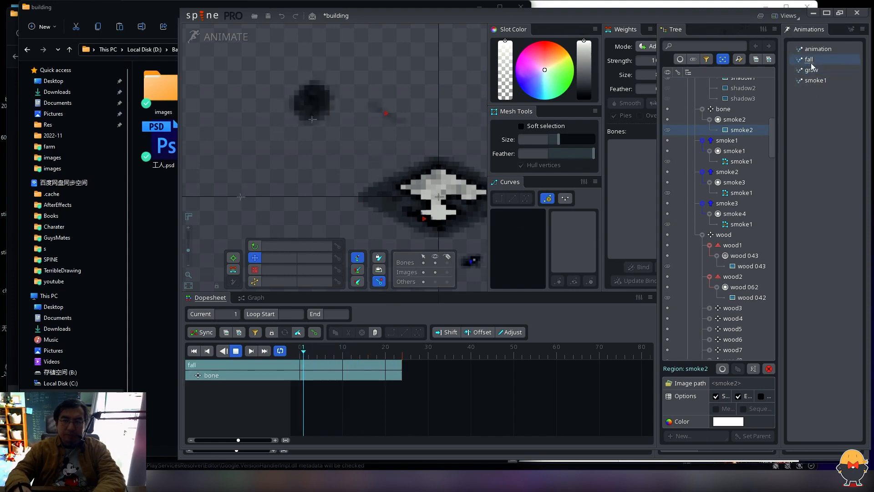
key("space")
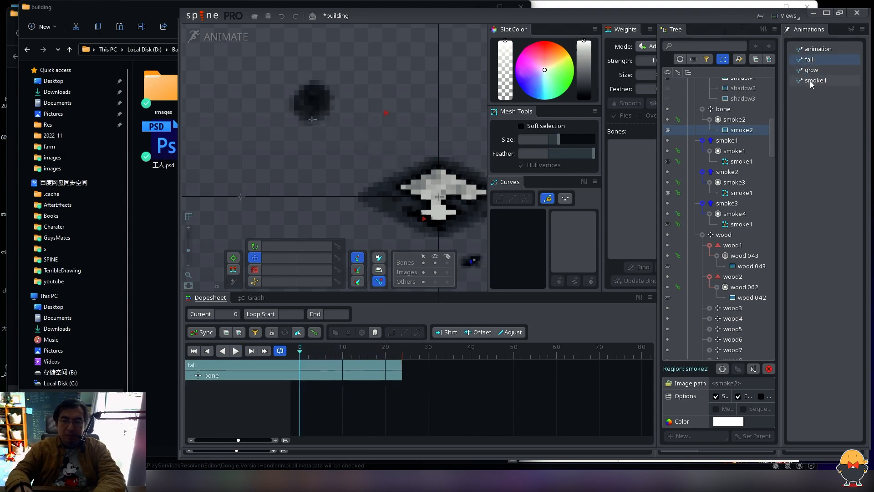
left_click(811, 82)
key("space")
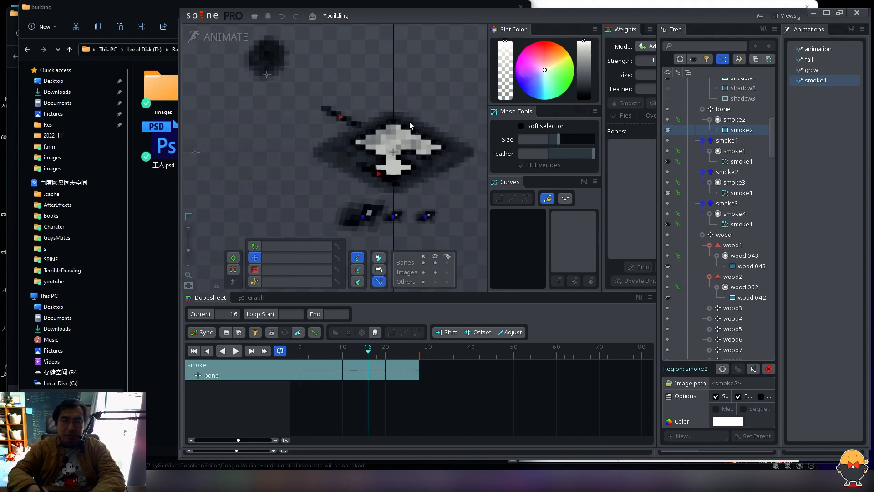
key("ctrl+s")
key("space")
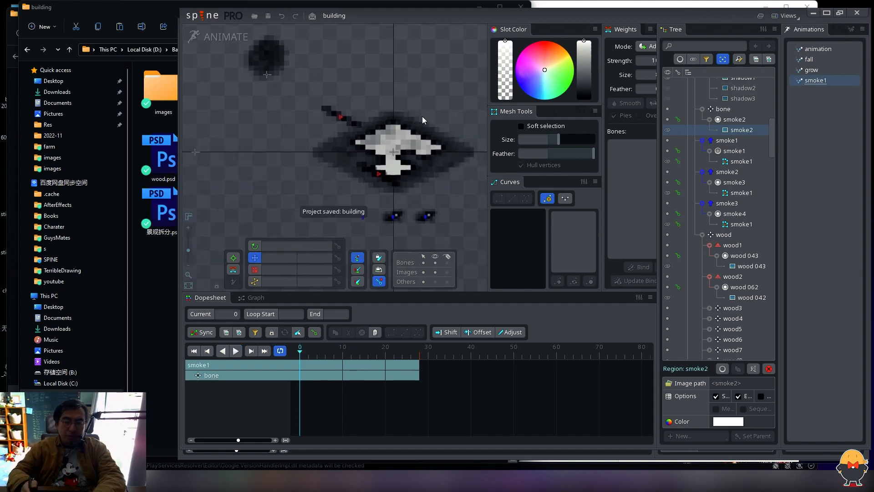
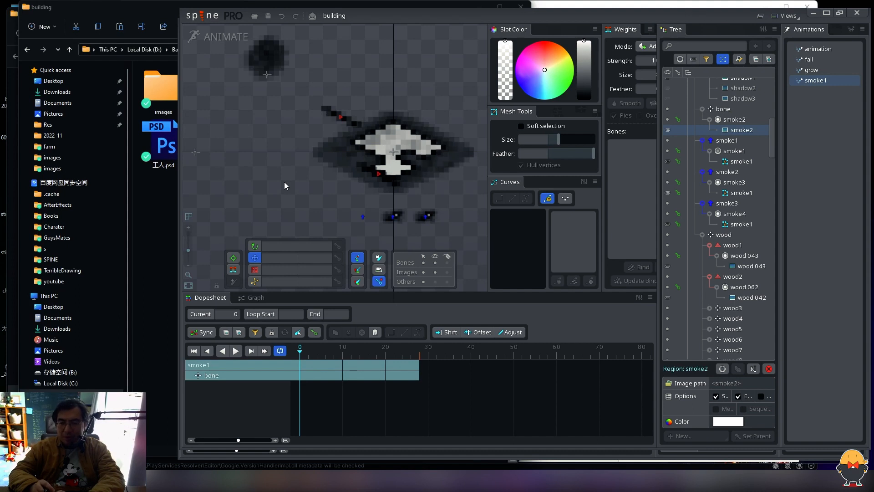
left_click_drag(188, 250, 188, 256)
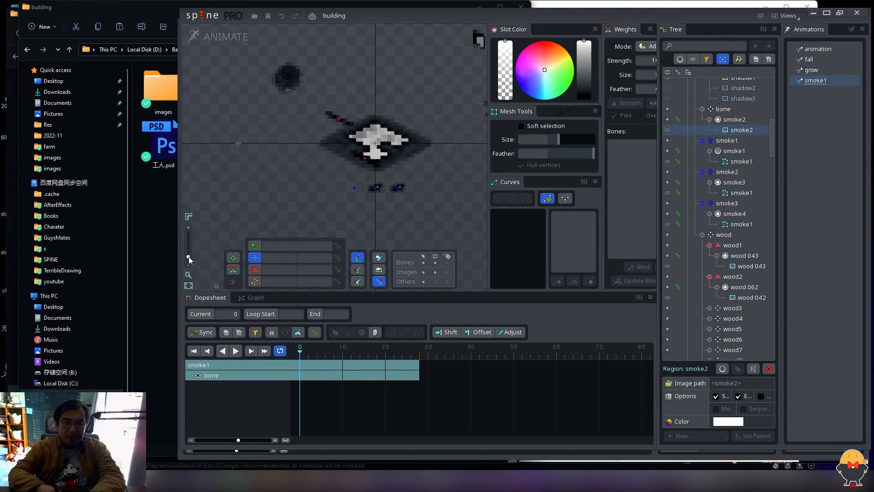
left_click_drag(304, 185, 197, 201)
mouse_move(425, 155)
left_mouse_down()
mouse_move(302, 186)
mouse_move(298, 214)
left_mouse_up()
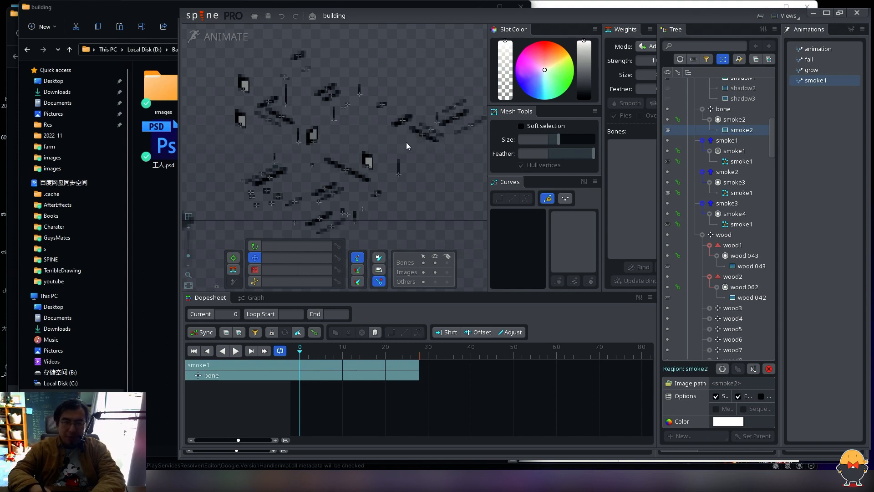
left_click_drag(344, 159, 485, 152)
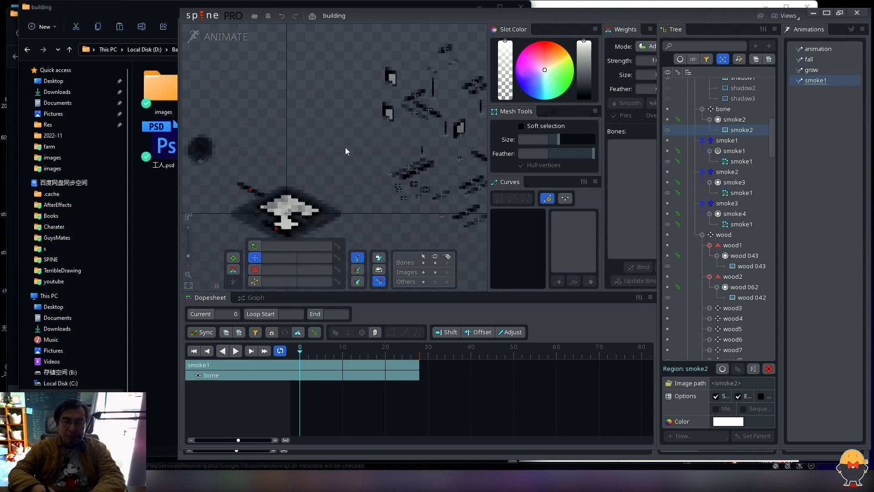
Step: Save the project and clear the current selection
left_click_drag(345, 147, 318, 139)
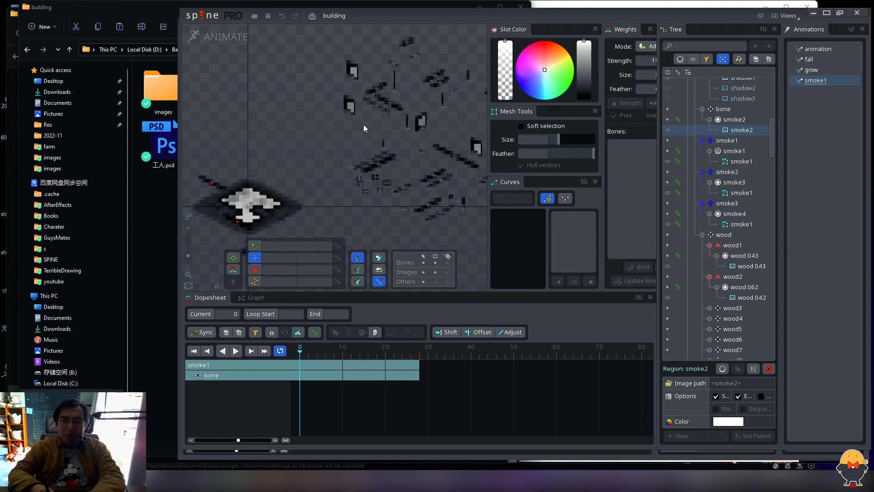
left_click_drag(364, 124, 316, 140)
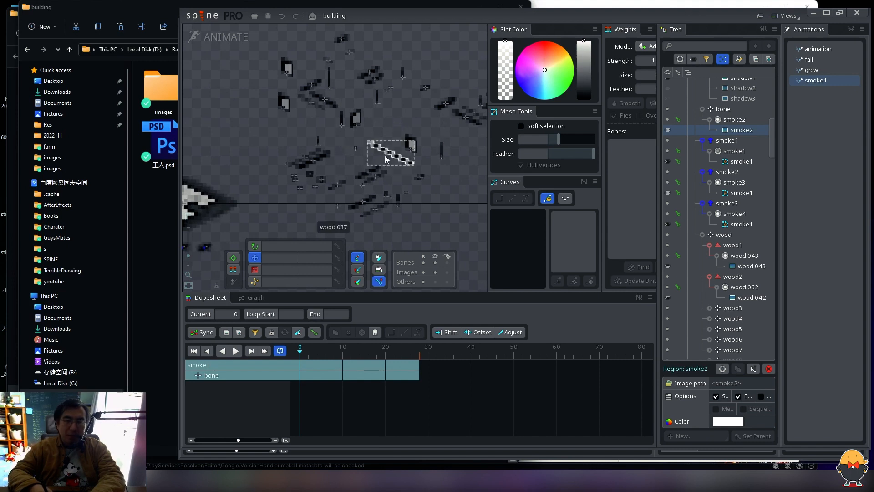
left_click_drag(374, 146, 385, 159)
key("ctrl+s")
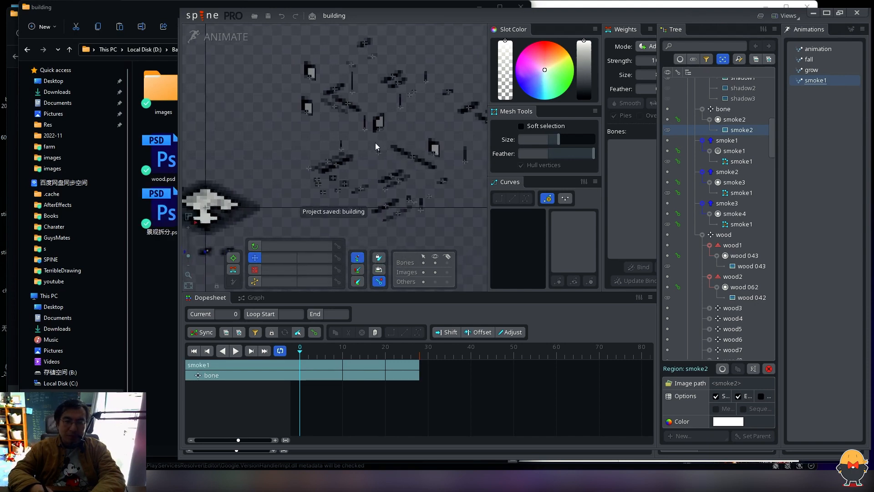
key("space")
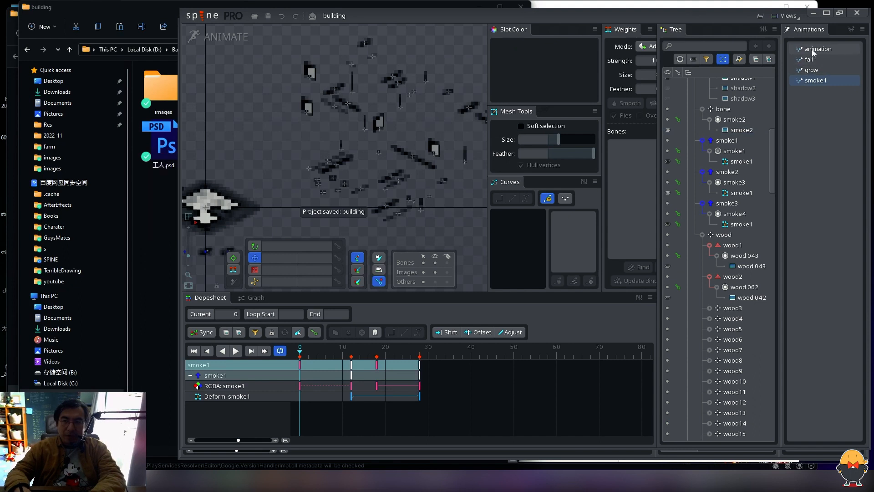
Step: Preview the combined animation named animation, compare it with fall, and return to its first frame
left_click(812, 50)
key("d")
left_click_drag(454, 194, 392, 185)
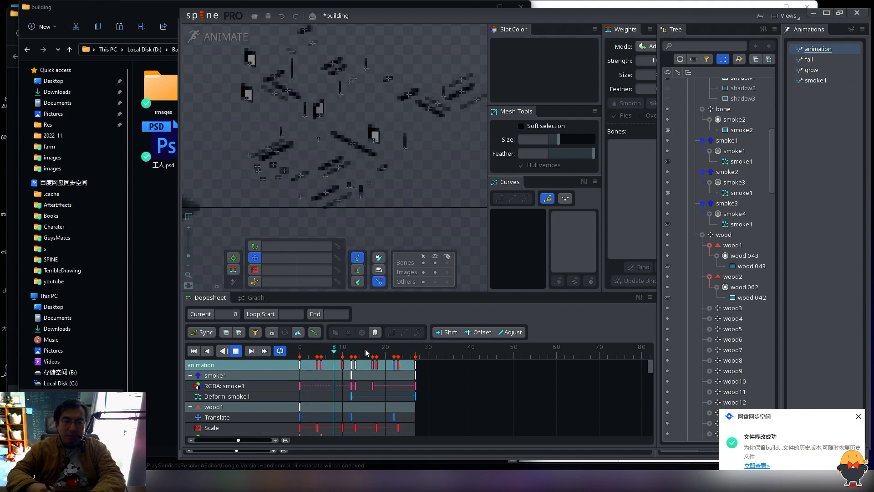
left_click(810, 60)
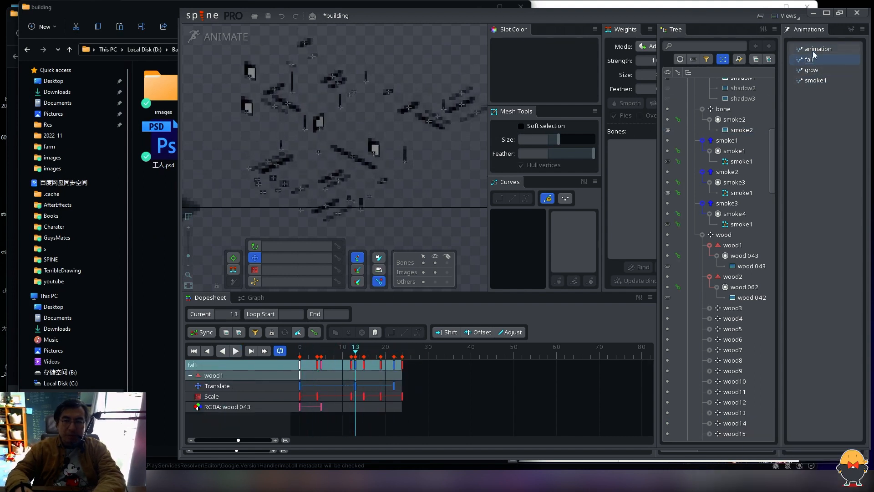
key("Up")
key("Home")
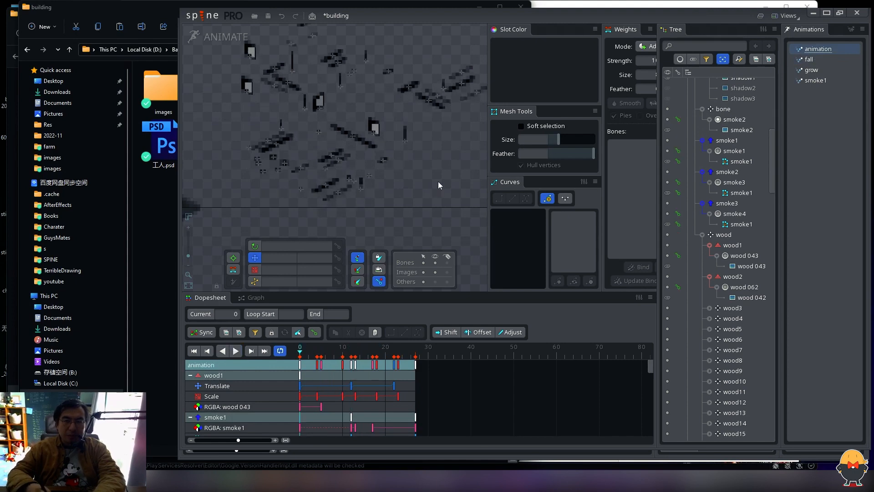
left_click_drag(393, 181, 428, 185)
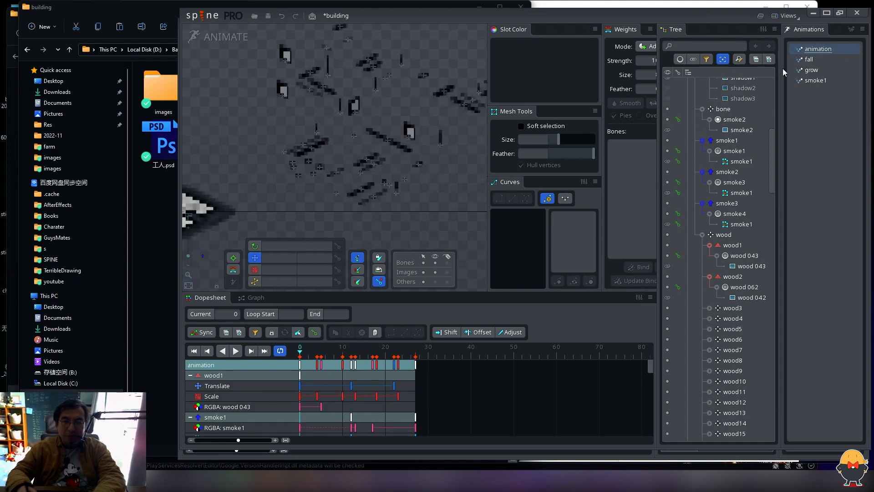
Step: In setup mode, move the sign 004 image to about X -499.5, Y -59.5, below the dark smoke image
left_click(219, 37)
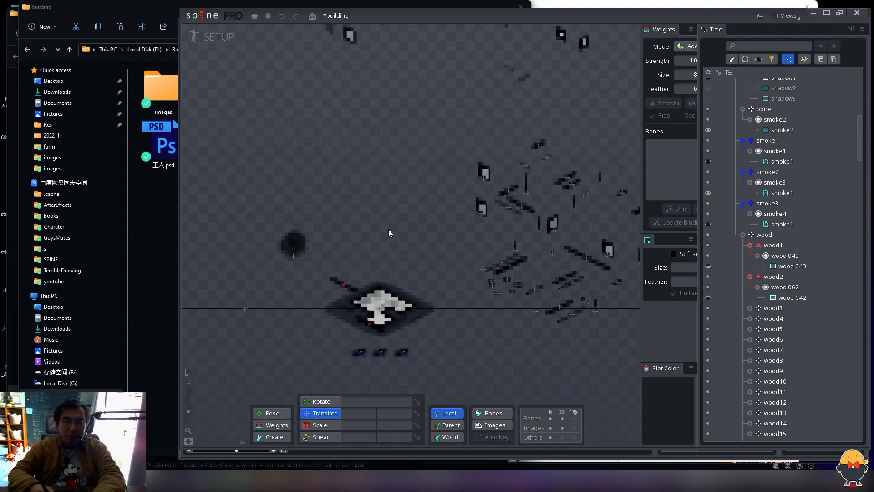
left_click_drag(585, 46, 264, 317)
left_click_drag(265, 318, 322, 210)
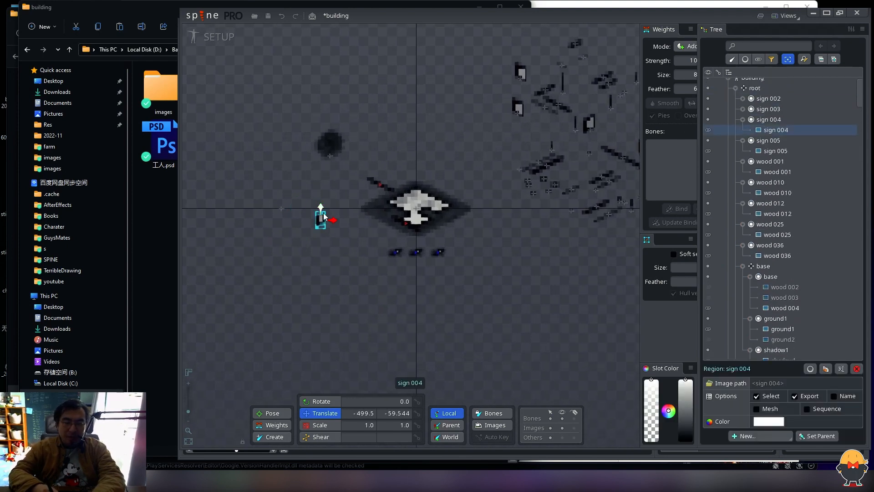
left_click(343, 170)
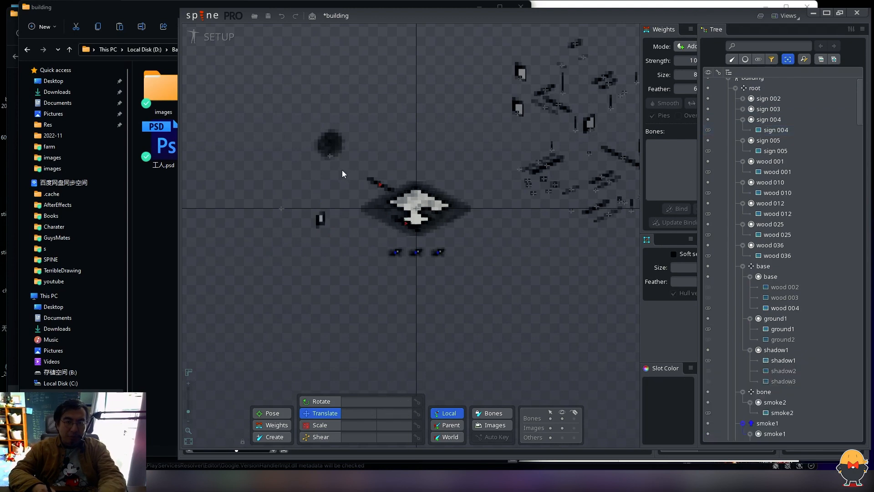
Step: Select the wood1 bone and play its fall animation in animate mode, viewing the wood piece up close
left_click(379, 184)
left_click(214, 36)
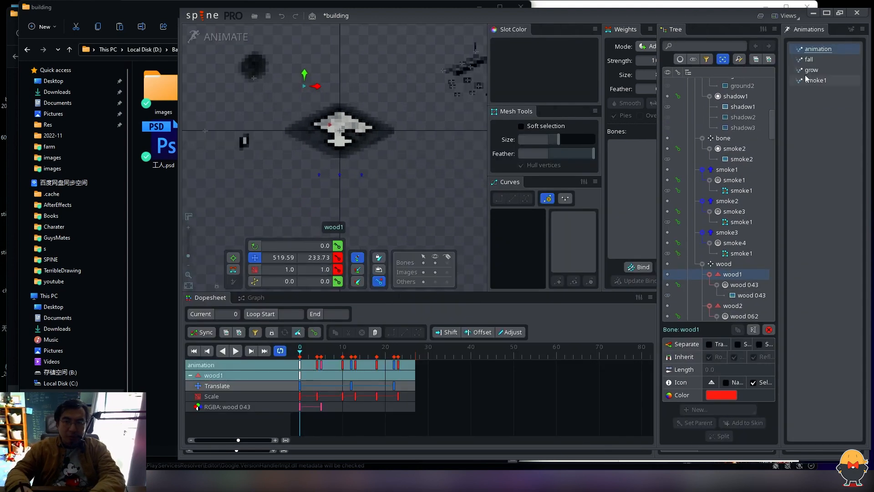
key("d")
left_click_drag(355, 161, 432, 194)
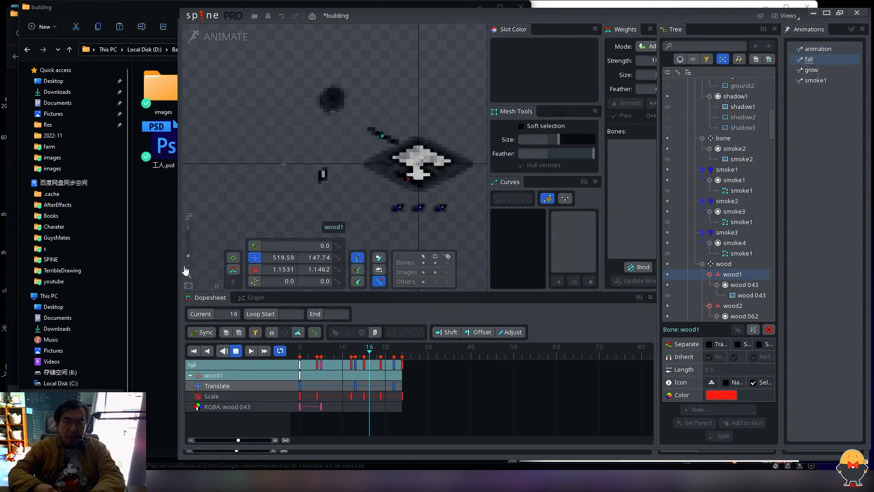
left_click_drag(188, 256, 187, 248)
left_click_drag(387, 200, 336, 206)
key("d")
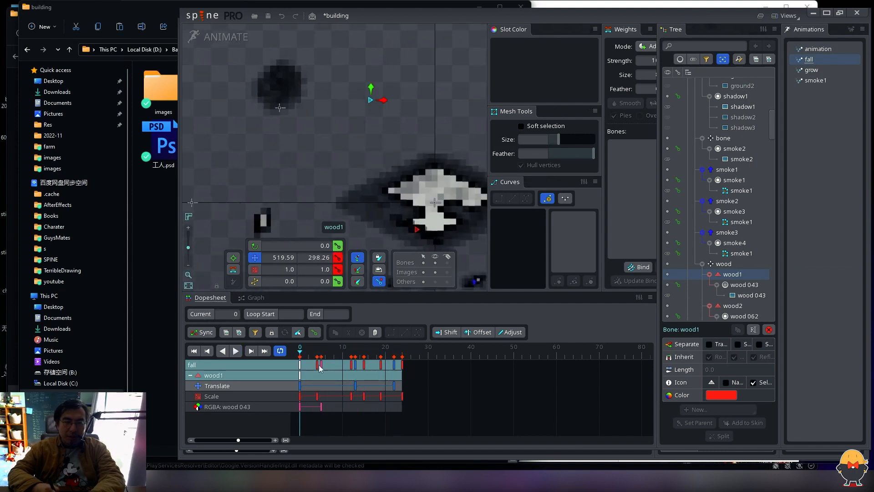
left_click_drag(349, 374, 304, 366)
key("d")
key("d")
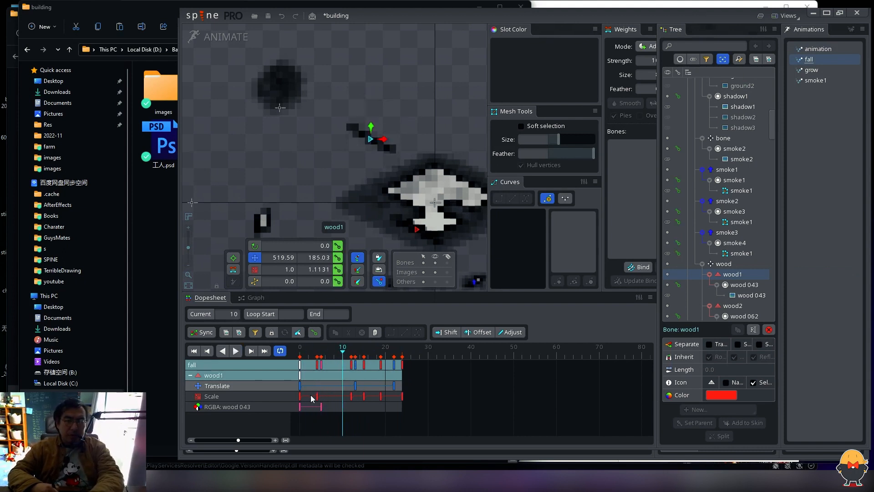
Step: Examine wood1's scale keys and the wood 043 slot's color keys in the fall animation by scrubbing the first frames
left_click(364, 396)
mouse_move(304, 355)
left_mouse_down()
mouse_move(390, 360)
mouse_move(298, 364)
left_mouse_up()
left_click_drag(334, 401, 264, 427)
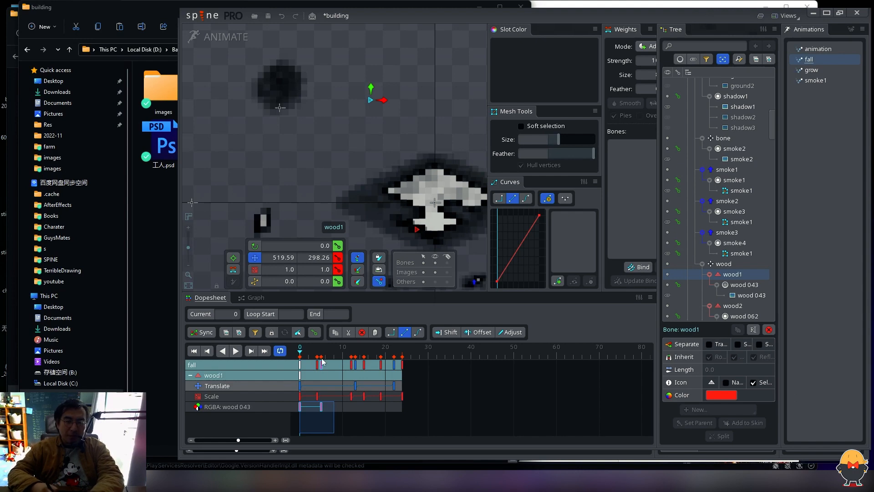
left_click_drag(314, 353, 304, 355)
key("d")
key("d")
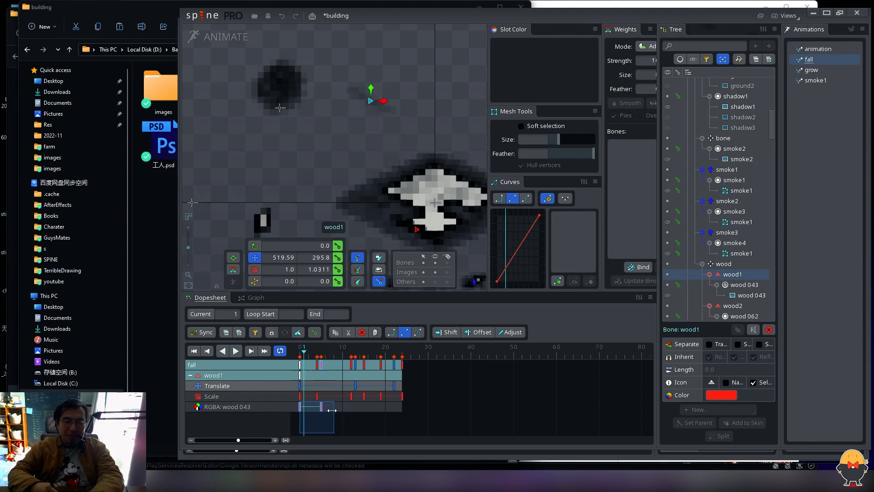
left_click_drag(332, 410, 346, 412)
left_click(246, 408)
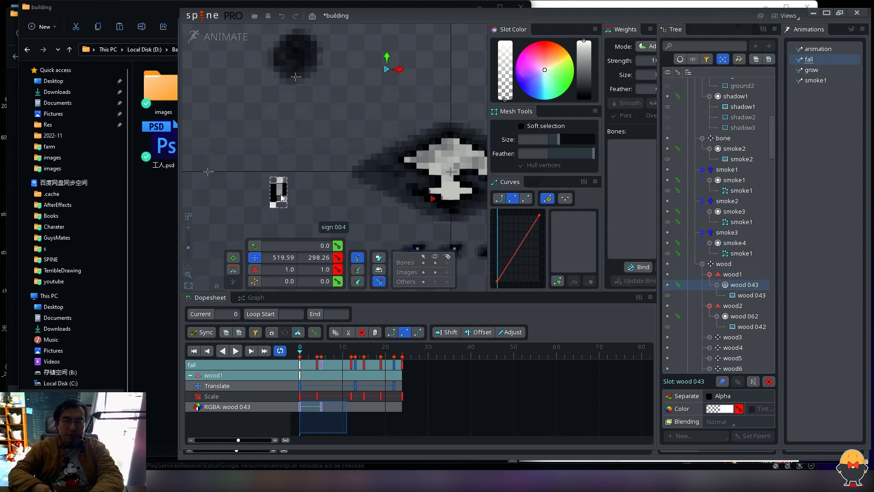
Step: Return to setup mode with nothing selected and save the project
left_click(225, 37)
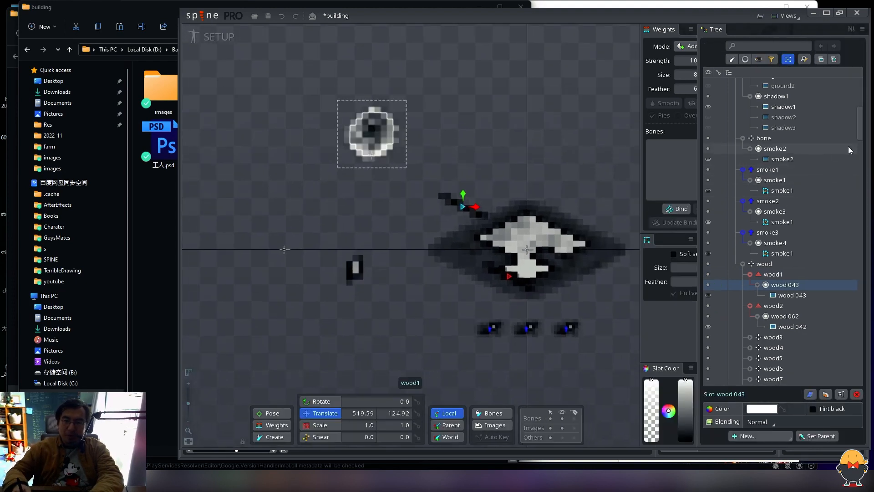
scroll(861, 137, "down", 1)
left_click(498, 183)
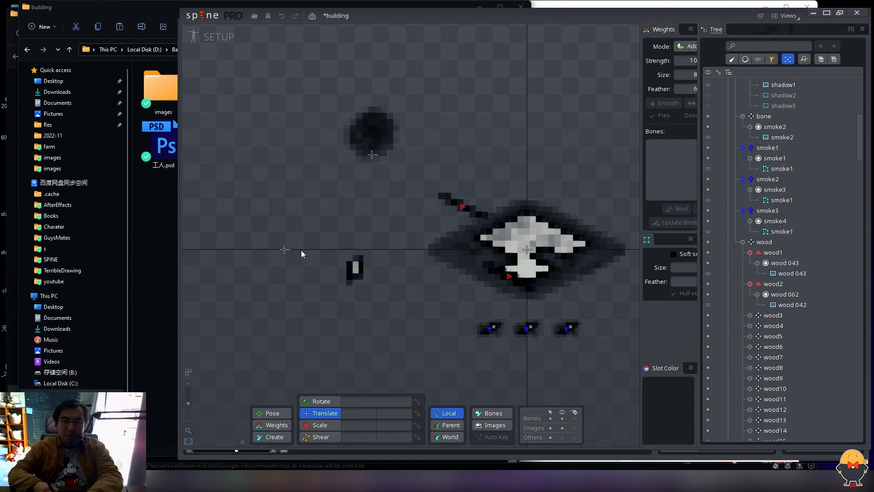
key("ctrl+s")
Step: Try moving the wood parent bone to check how its child bones follow, and undo the moves
left_click_drag(188, 403, 189, 406)
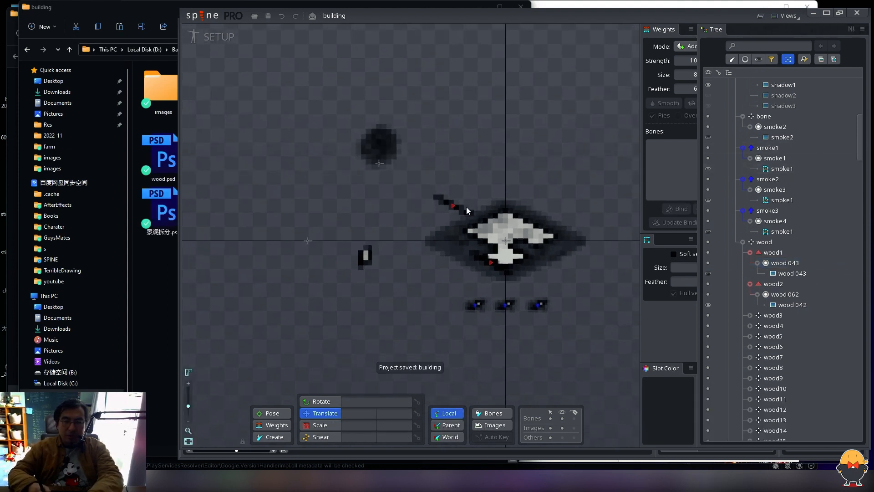
left_click(308, 240)
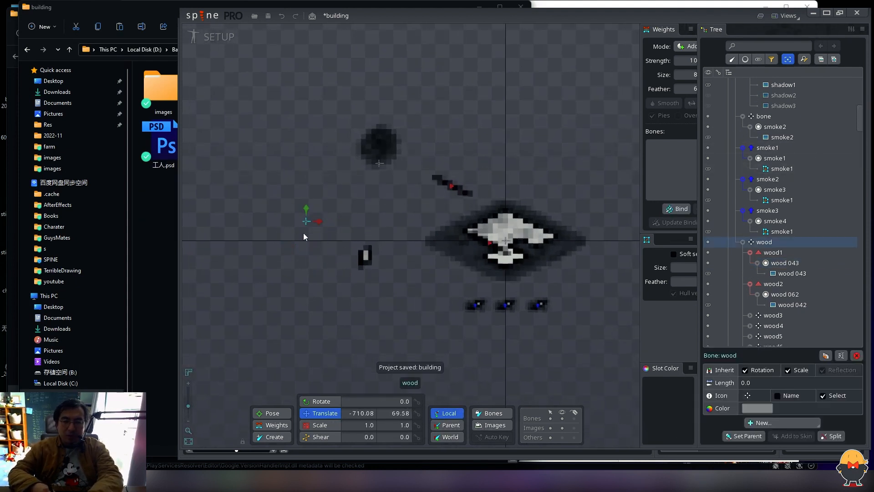
left_click_drag(188, 406, 188, 410)
left_click_drag(346, 232, 256, 244)
key("ctrl+z")
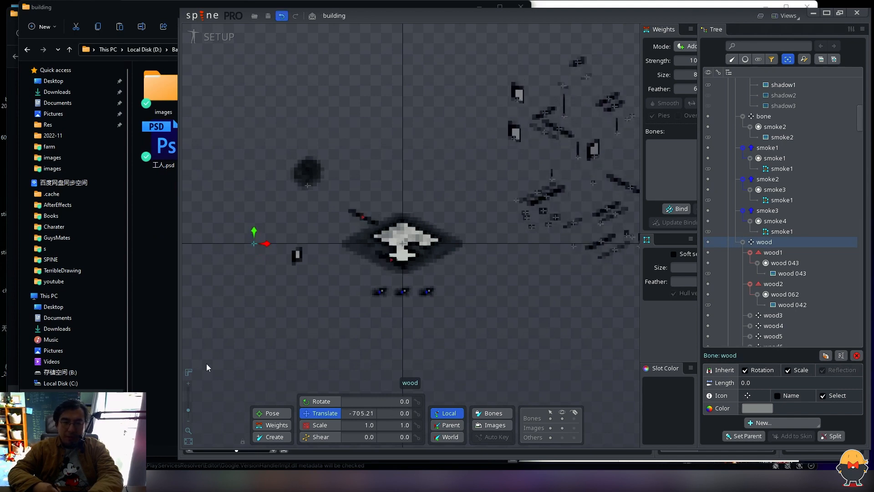
left_click_drag(188, 410, 188, 403)
left_click_drag(187, 259, 261, 261)
key("ctrl+z")
Step: Create a child bone of wood at the lower-left corner of the sign 004 image, at about X 189.4, Y -99.2
key("n")
left_click(318, 318)
key("v")
left_click_drag(335, 333, 324, 328)
left_click_drag(189, 403, 189, 398)
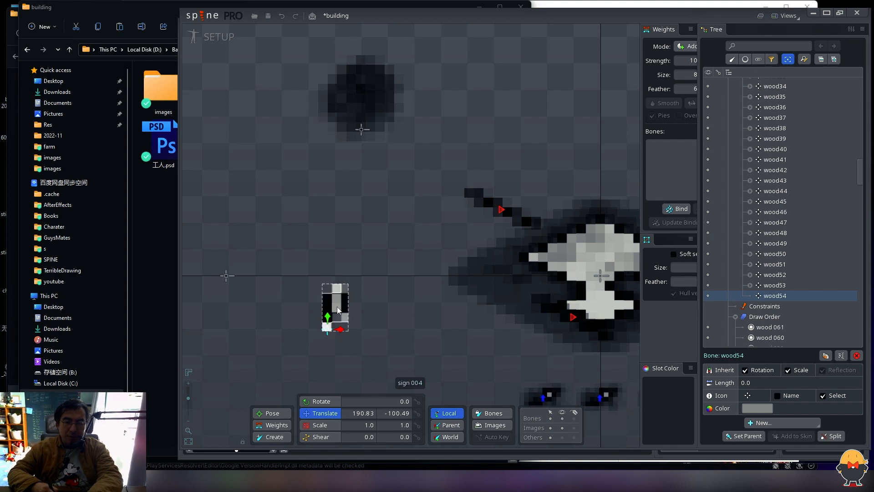
left_click(343, 296)
left_click(327, 329)
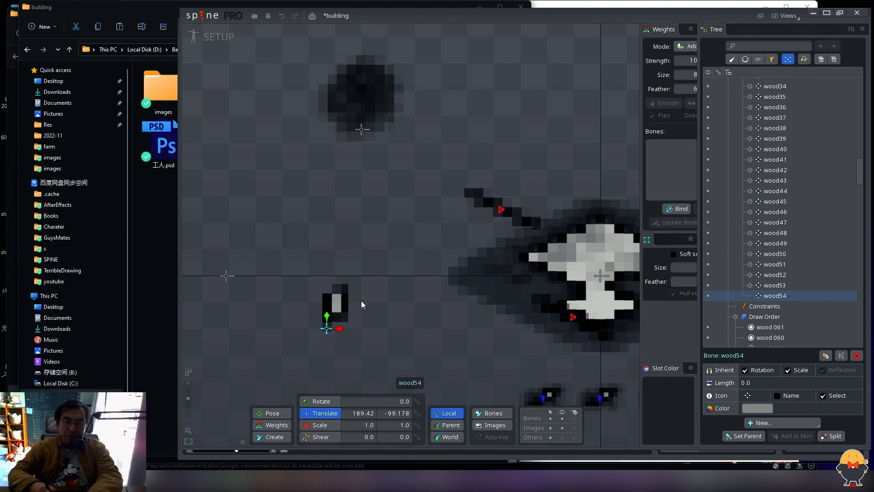
Step: Parent the sign 004 slot to the wood54 bone and save the project
left_click(329, 332)
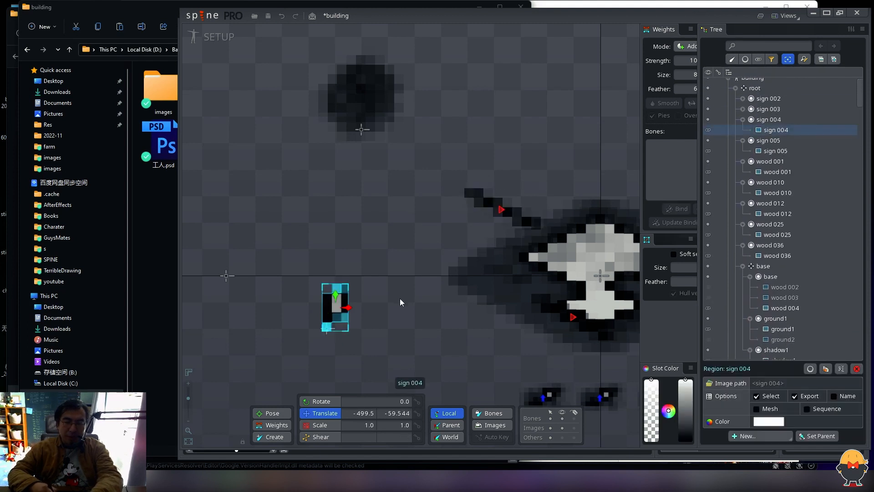
left_click(781, 120)
key("p")
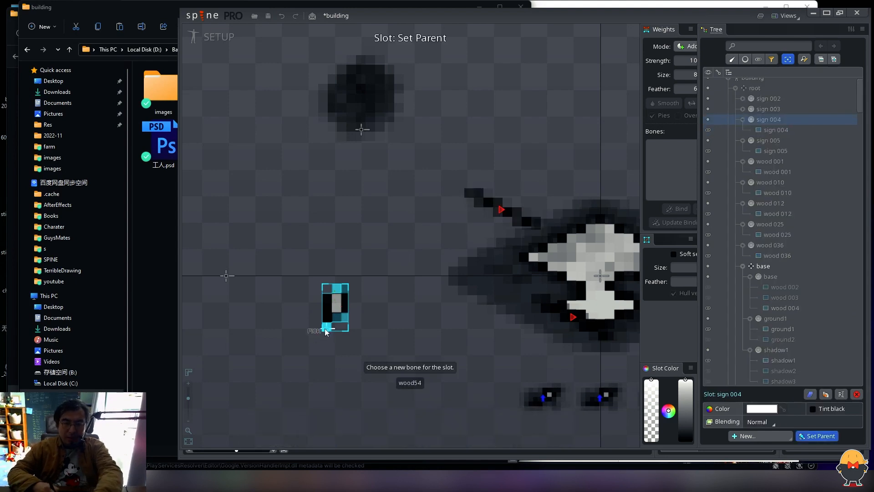
left_click(327, 328)
left_click(326, 329)
key("ctrl+s")
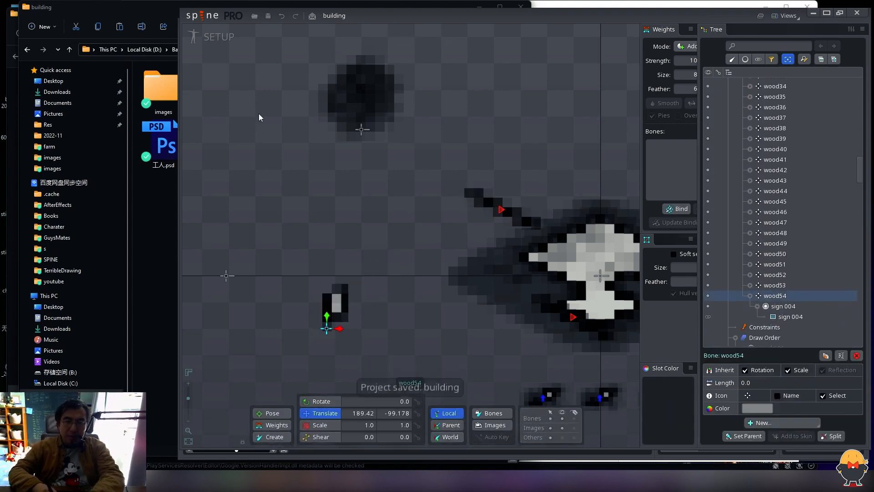
Step: Play the fall animation in animate mode with the wood54 bone selected
left_click(219, 36)
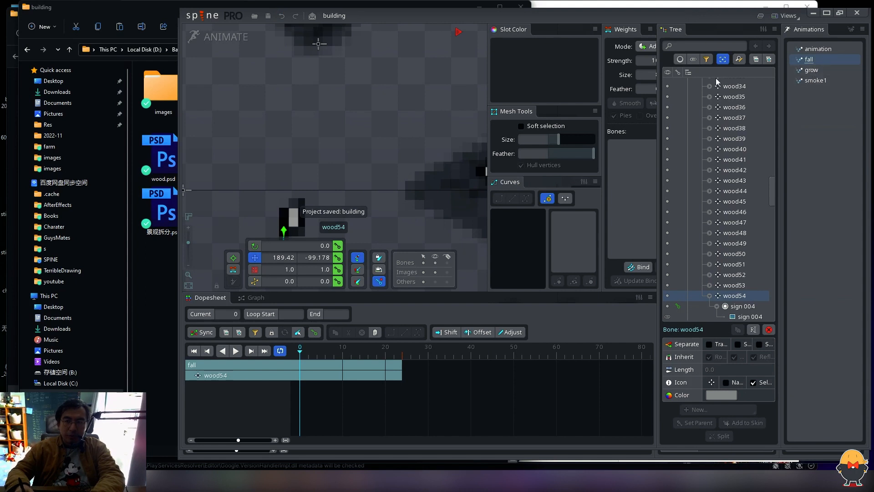
left_click_drag(377, 175, 386, 127)
key("d")
key("d")
key("d")
left_click_drag(189, 242, 189, 245)
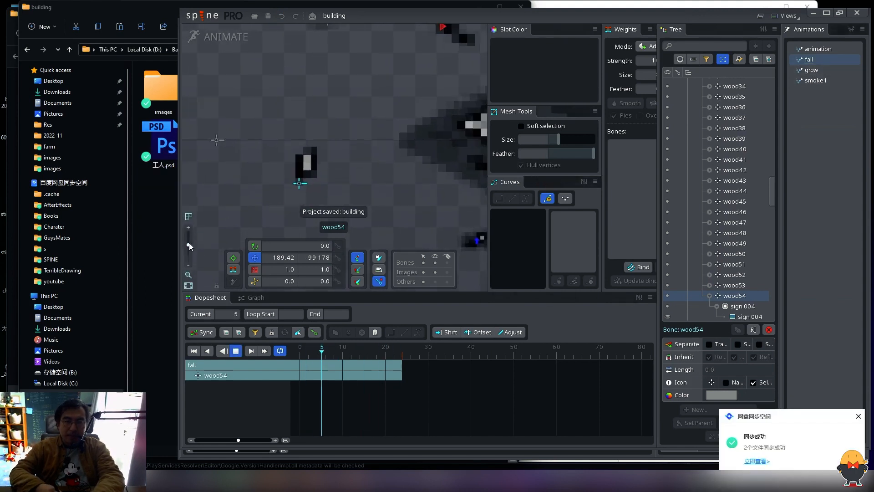
key("d")
Step: Copy wood1's translate and scale keys in the fall animation, paste them onto the wood54 bone at frame 0, and preview
left_click_drag(442, 69, 379, 185)
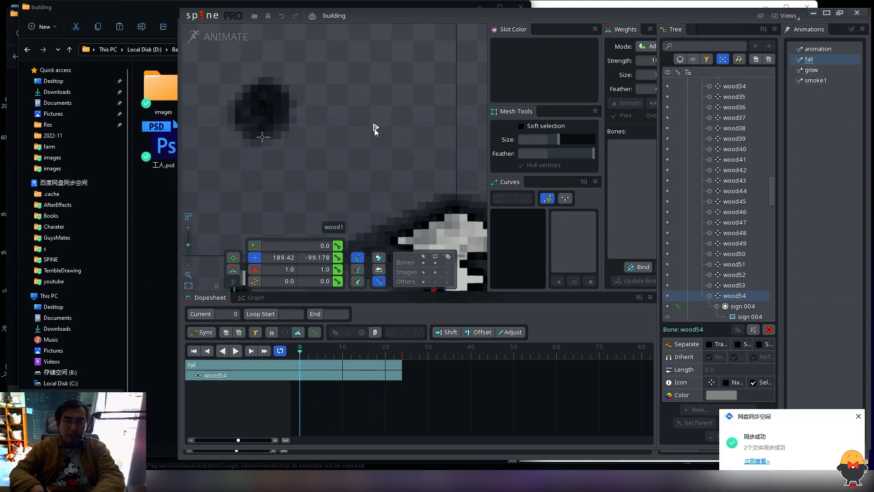
left_click(375, 128)
left_click_drag(403, 395, 289, 389)
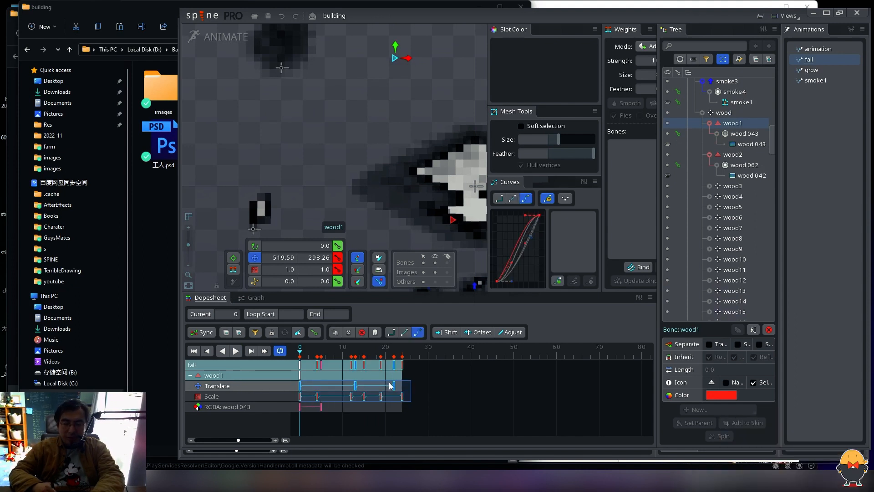
key("ctrl+c")
left_click(312, 157)
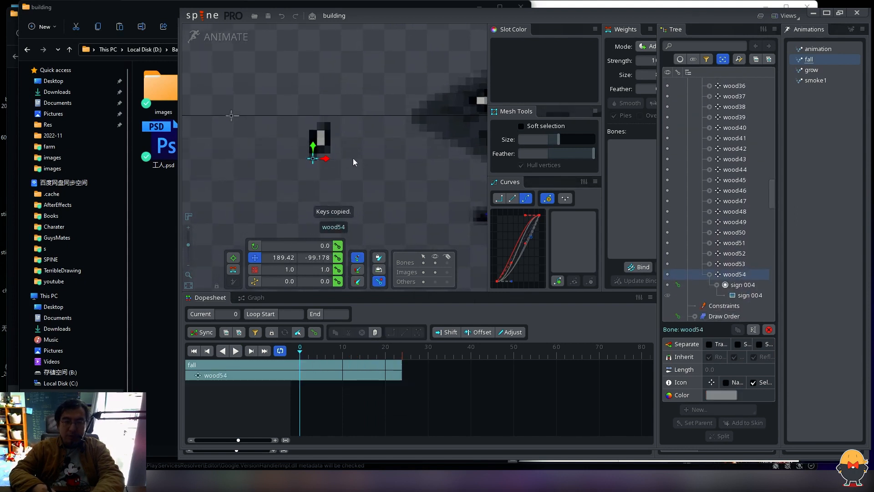
key("ctrl+v")
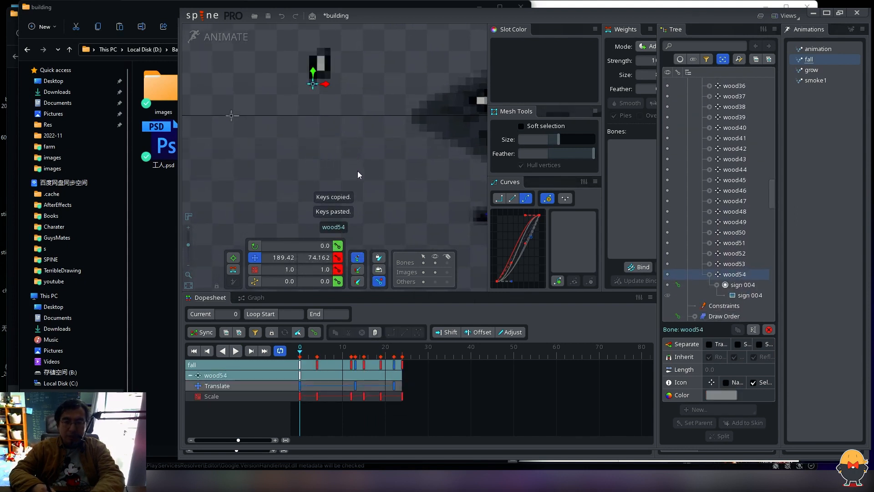
key("space")
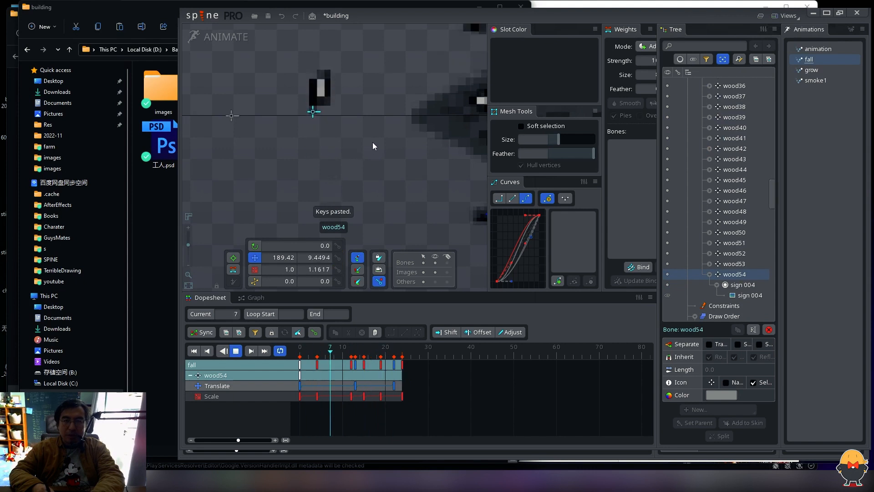
Step: Preview the fall animation on the wood54 bone, and save the project from setup mode
key("space")
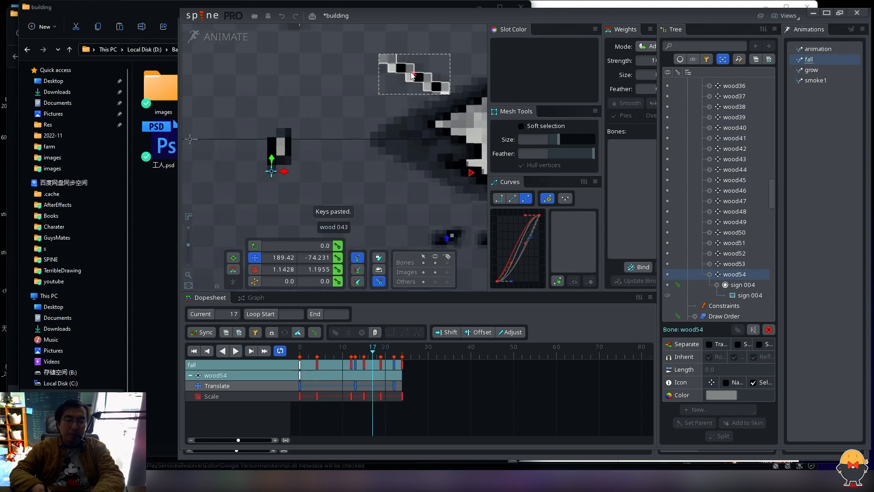
key("space")
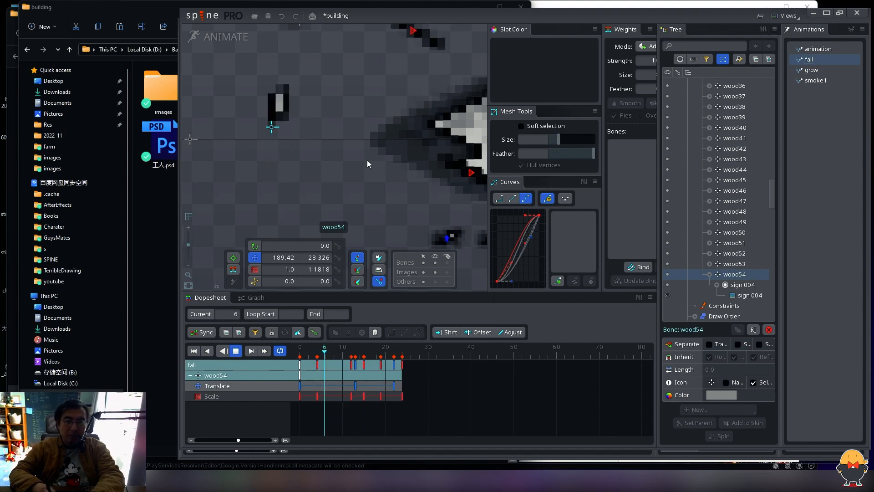
key("space")
left_click(224, 36)
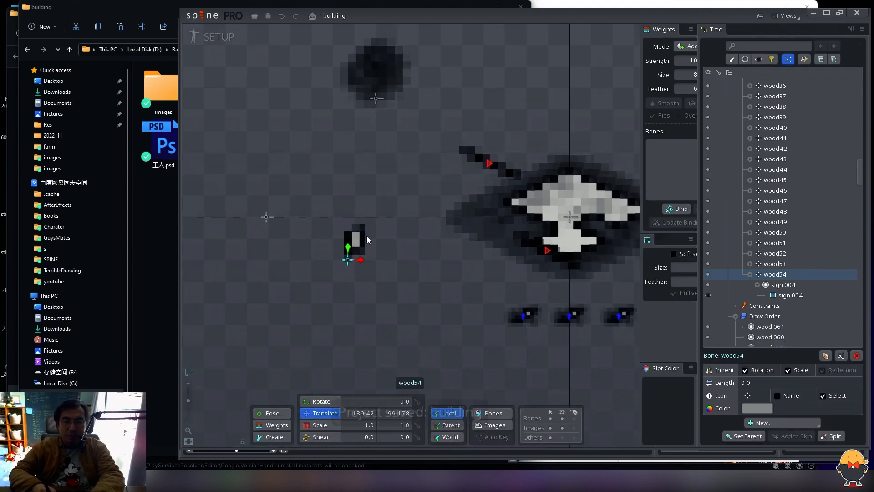
key("ctrl+s")
Step: Duplicate the wood54 bone together with its animation keys and place the copy at about X 273, Y -187
left_click(348, 260)
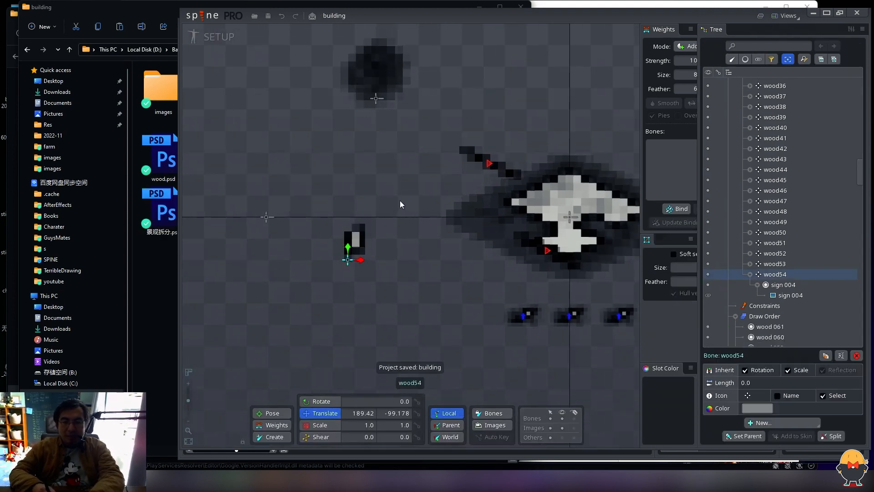
key("ctrl+d")
left_click(320, 255)
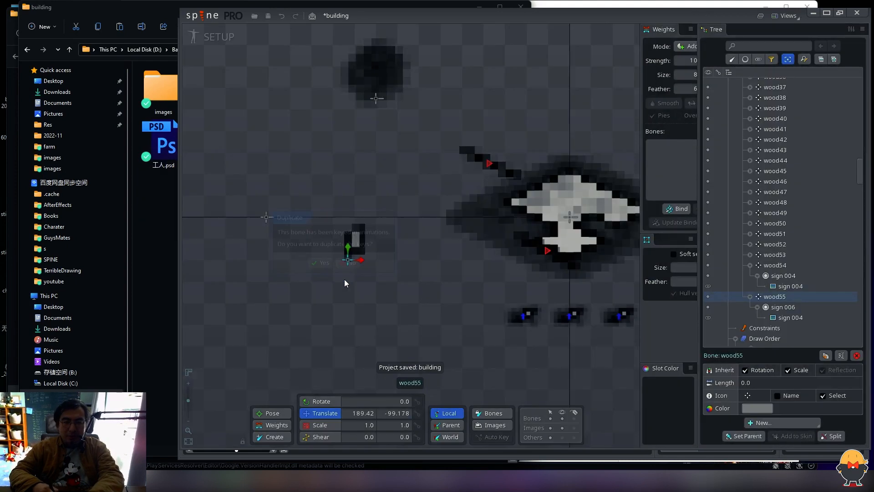
left_click_drag(371, 289, 397, 303)
Step: Duplicate the wood55 bone with its animation keys and place the copy at about X 134.4, Y -250.5
key("ctrl+d")
left_click(335, 259)
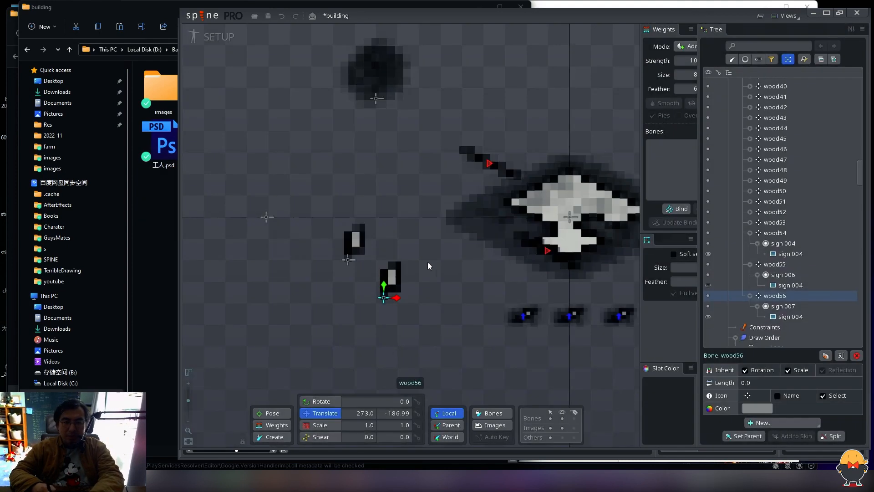
left_click_drag(428, 262, 348, 327)
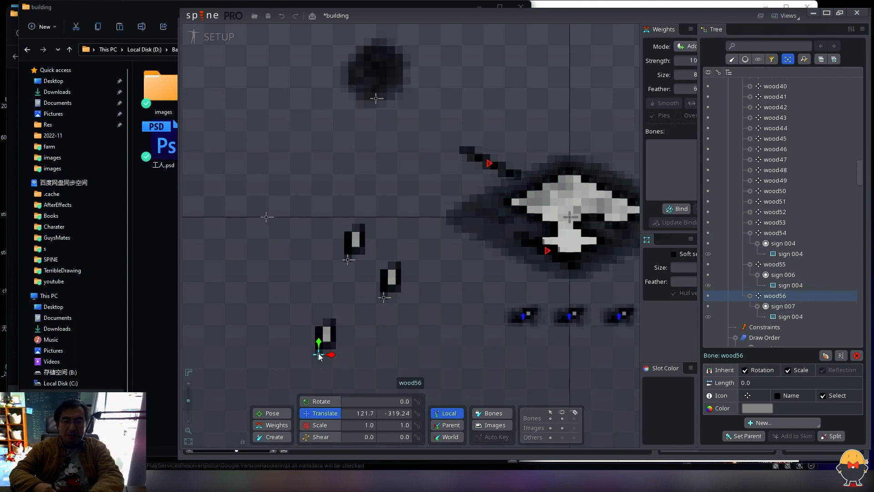
left_click_drag(319, 358, 324, 327)
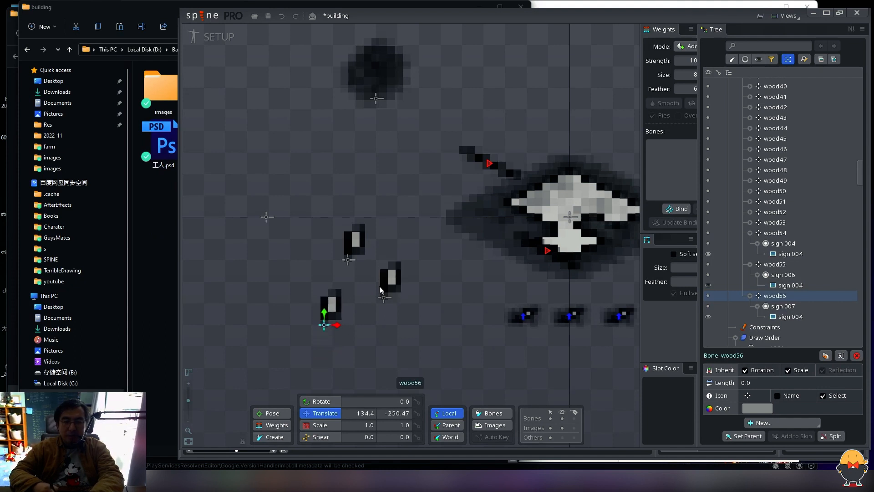
left_click(382, 286)
Step: Move the sign 003 image next to the sign 004 copies, at about X -346, Y -253
left_click_drag(546, 193, 264, 303)
left_click_drag(437, 207, 314, 192)
left_click(302, 166)
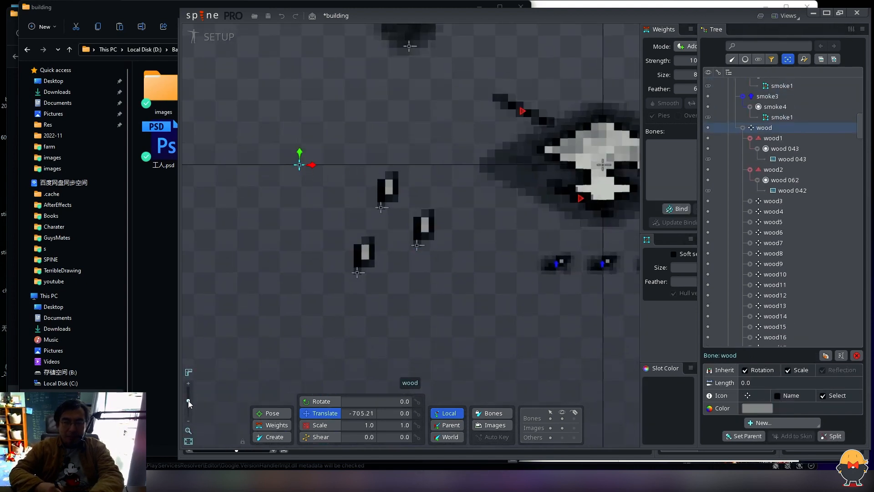
left_click_drag(188, 401, 189, 404)
left_click_drag(460, 114, 390, 200)
left_click_drag(499, 103, 406, 115)
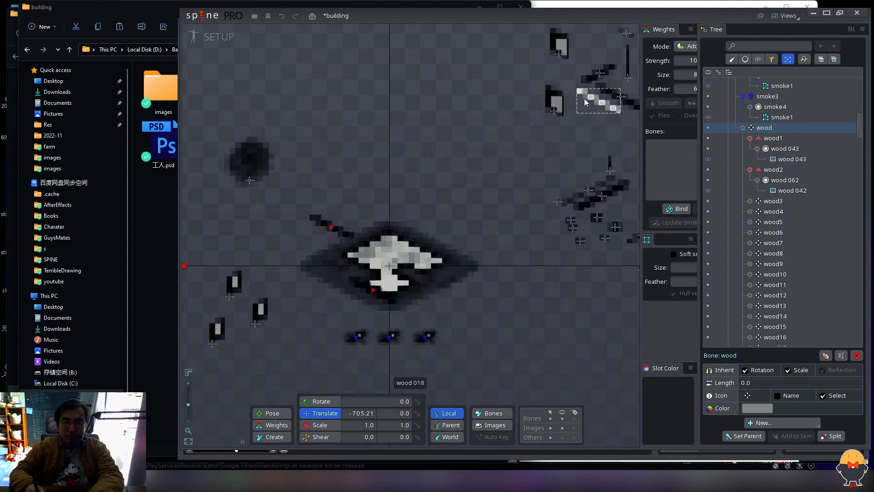
left_click_drag(584, 98, 515, 280)
left_click_drag(491, 134, 459, 181)
left_click_drag(583, 56, 349, 295)
left_click_drag(349, 295, 339, 337)
left_click_drag(339, 337, 369, 265)
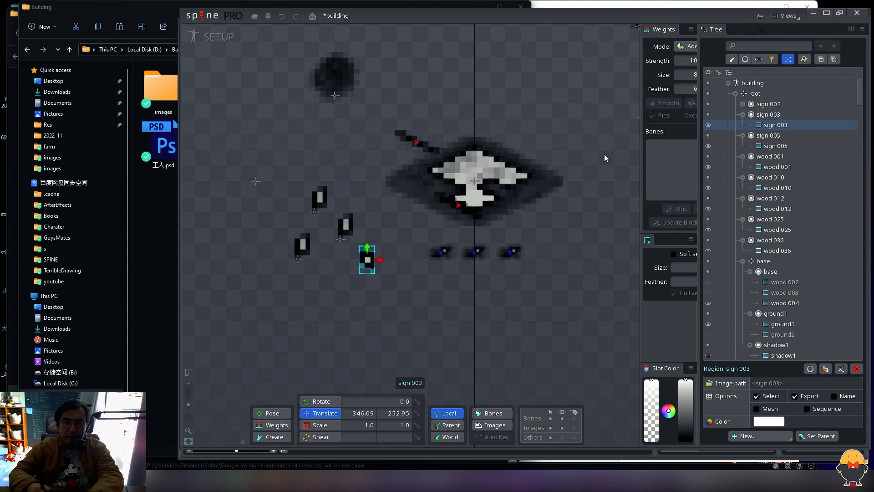
Step: Duplicate the sign 003 slot four times and spread the five images out below the sign 004 copies
left_click(775, 116)
key("ctrl+d")
key("ctrl+d")
key("ctrl+d")
key("ctrl+d")
left_click_drag(358, 301, 307, 326)
left_click_drag(357, 302, 393, 333)
mouse_move(354, 300)
left_mouse_down()
mouse_move(330, 354)
mouse_move(426, 308)
mouse_move(363, 353)
mouse_move(353, 296)
left_mouse_up()
left_click_drag(426, 308, 387, 345)
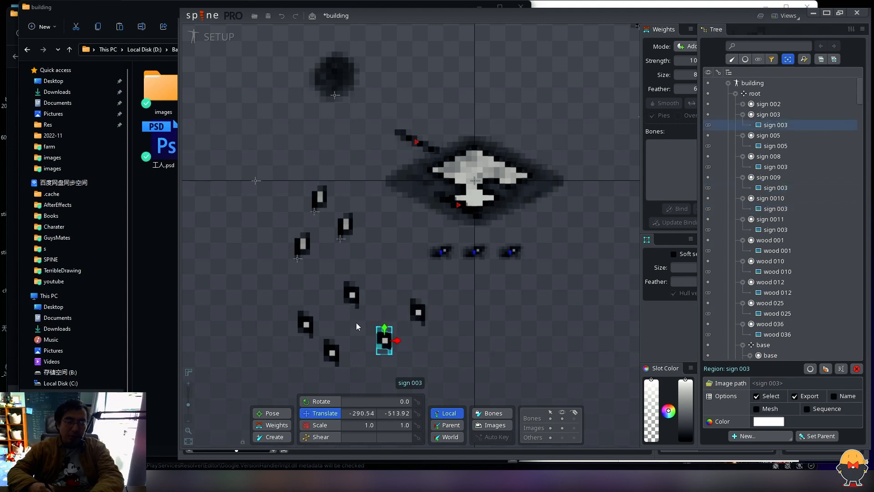
Step: Create a child bone of wood at the base of the uppermost sign 003 image and duplicate it four times
left_click_drag(322, 339, 354, 340)
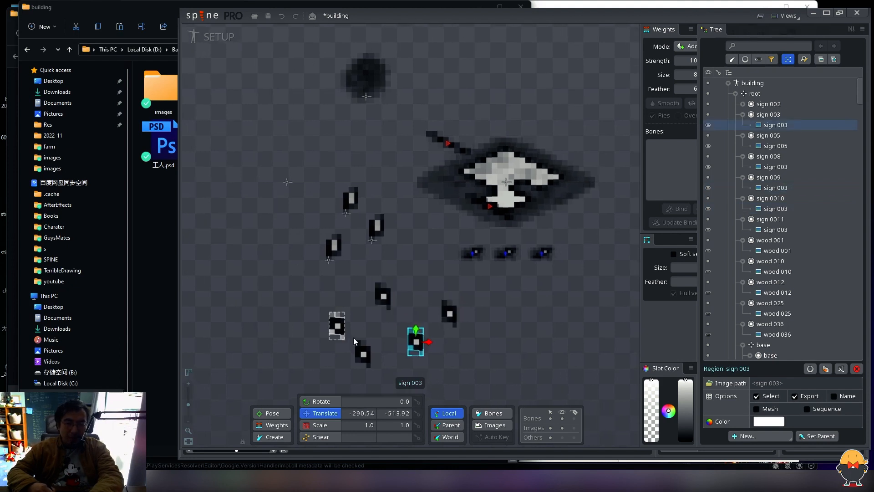
left_click(287, 182)
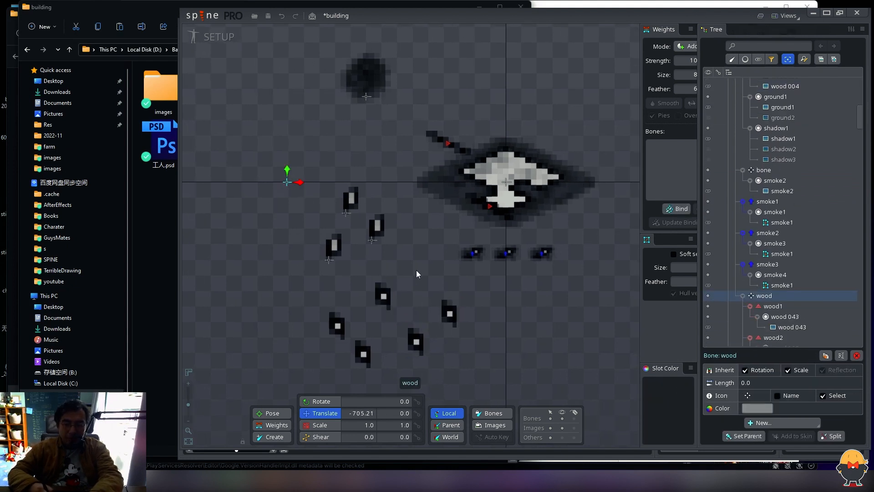
left_click(381, 306)
left_click_drag(381, 308, 466, 330)
key("ctrl+d")
key("ctrl+d")
key("ctrl+d")
key("ctrl+d")
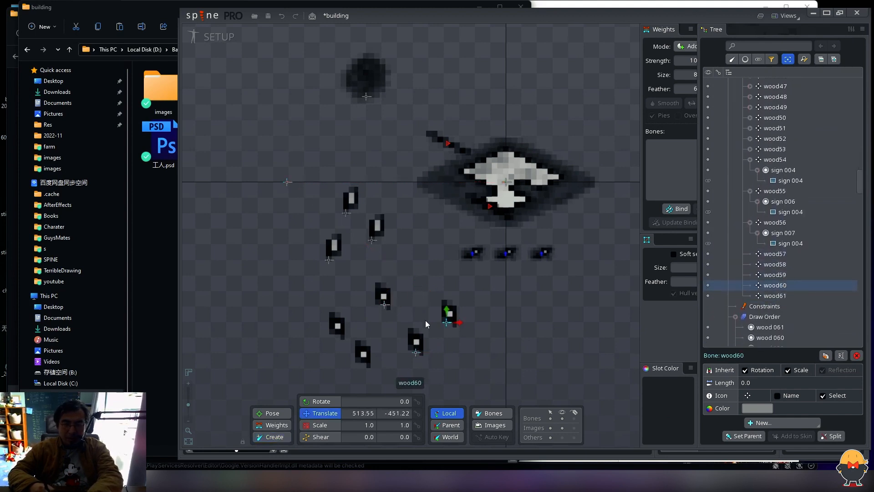
Step: Position the new bones on their sign 003 images, with wood58 near X 144.5, Y -473 and wood57 near X 305.8, Y -377
left_click_drag(386, 307, 371, 366)
left_click_drag(384, 306, 331, 335)
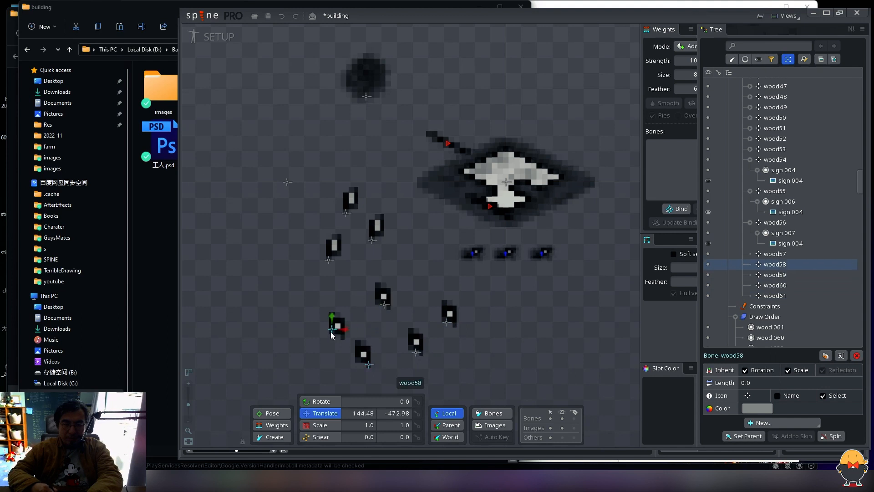
left_click_drag(447, 321, 449, 314)
mouse_move(386, 306)
left_mouse_down()
mouse_move(396, 312)
mouse_move(384, 300)
left_mouse_up()
Step: Parent the sign 009 slot to the wood60 bone and the sign 0010 slot to the wood57 bone
left_click(745, 59)
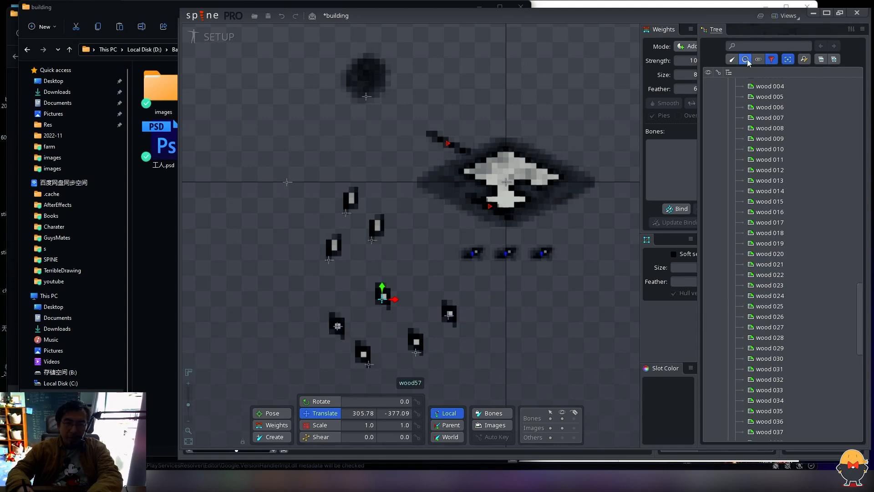
left_click(454, 307)
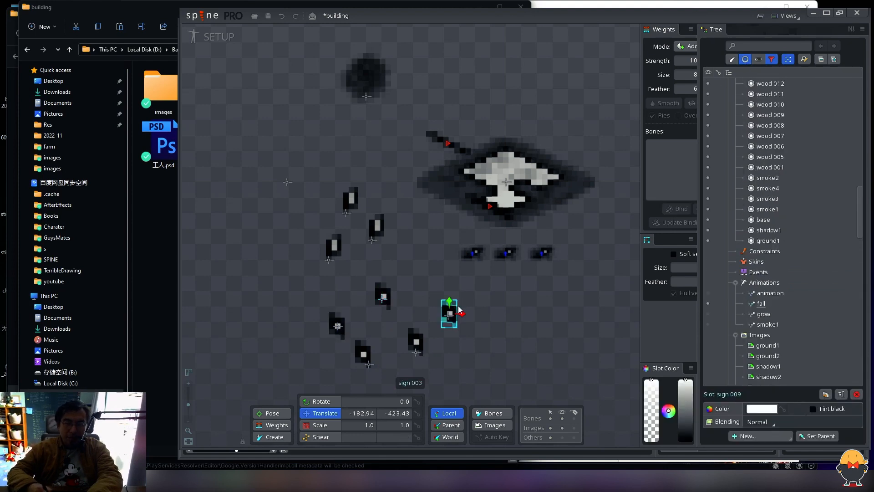
key("p")
left_click(447, 321)
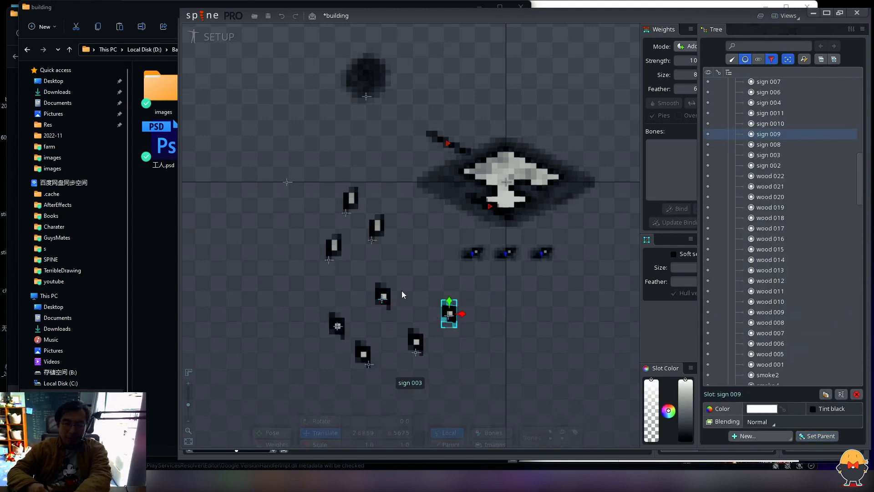
left_click(383, 306)
key("p")
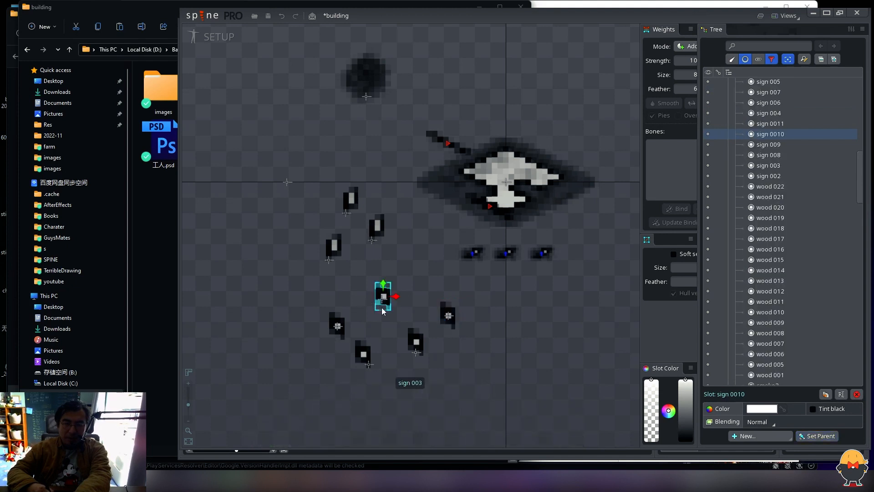
left_click(382, 301)
Step: Parent the sign 003 slot to the wood61 bone and show the full hierarchy with its attachment
left_click(416, 344)
key("p")
left_click(416, 352)
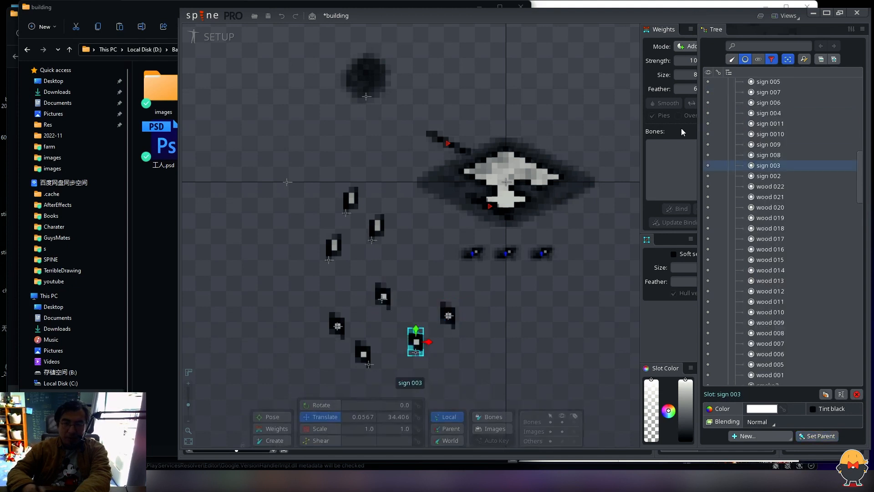
left_click(746, 60)
left_click(780, 298)
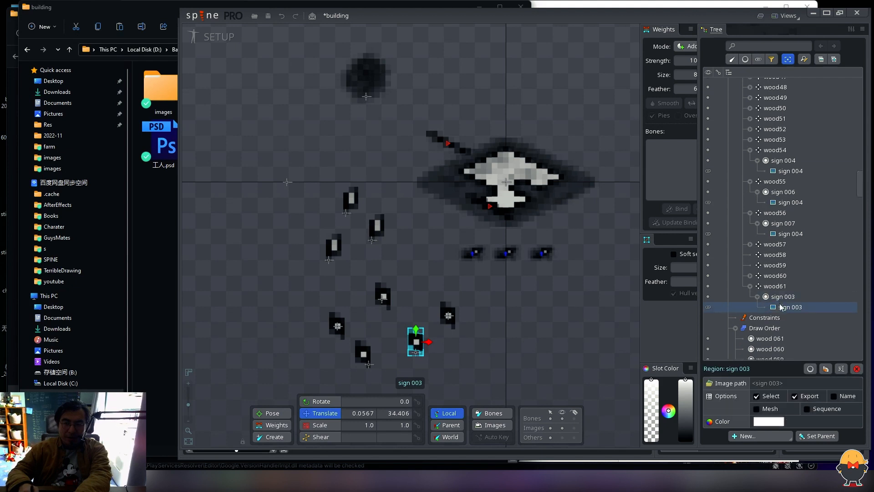
Step: Parent the sign 003 image in slot sign 008 to the wood59 bone by moving its current slot
left_click(369, 346)
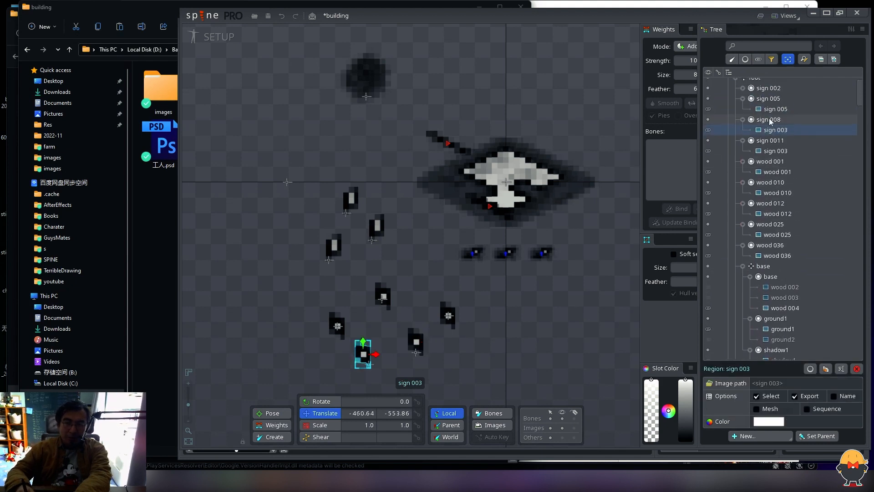
key("p")
left_click(384, 295)
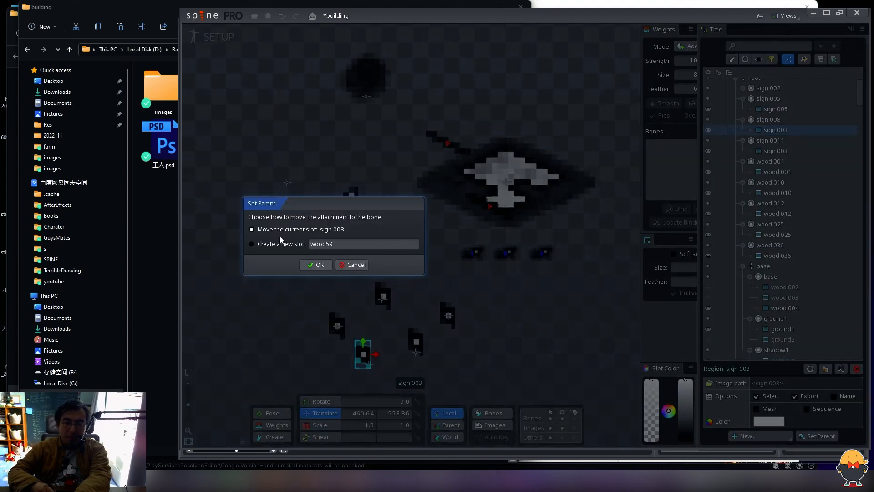
left_click(316, 265)
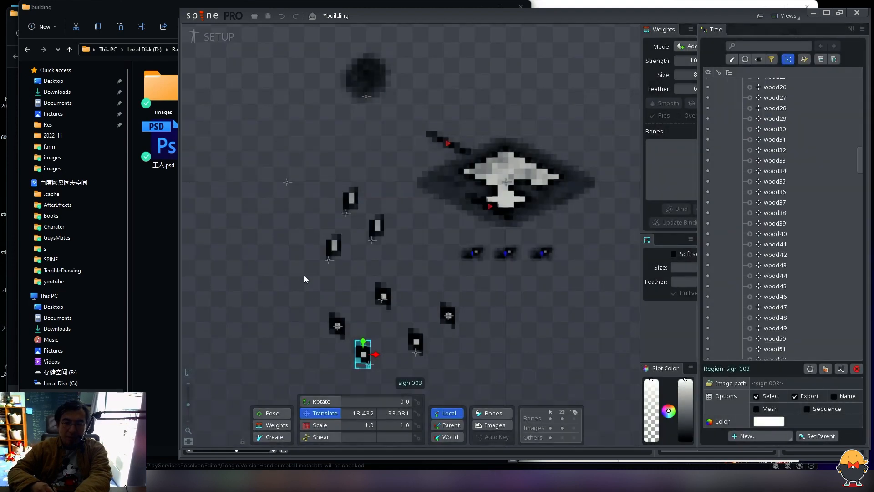
Step: Parent the sign 003 image in slot sign 0011 to the wood58 bone by moving its current slot, and save the project
left_click(335, 326)
key("p")
left_click(336, 327)
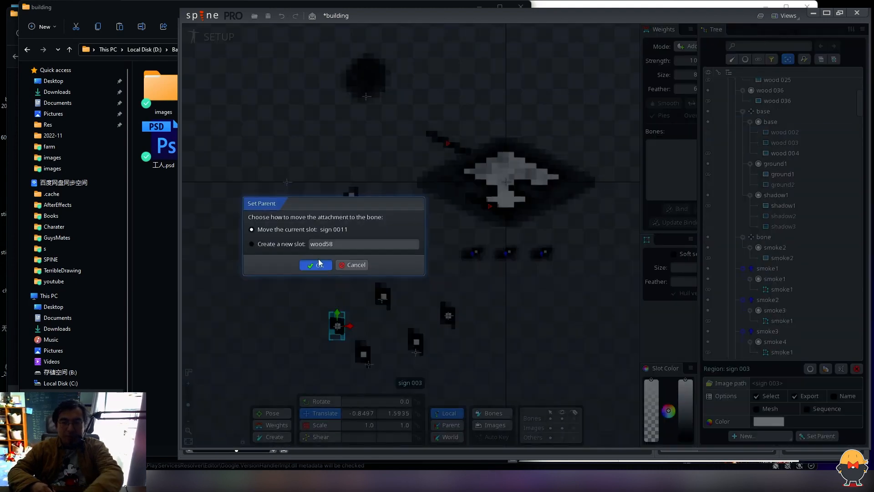
left_click(318, 264)
key("space")
key("ctrl+s")
Step: Play the fall animation in animate mode with the wood57 bone selected
left_click(746, 60)
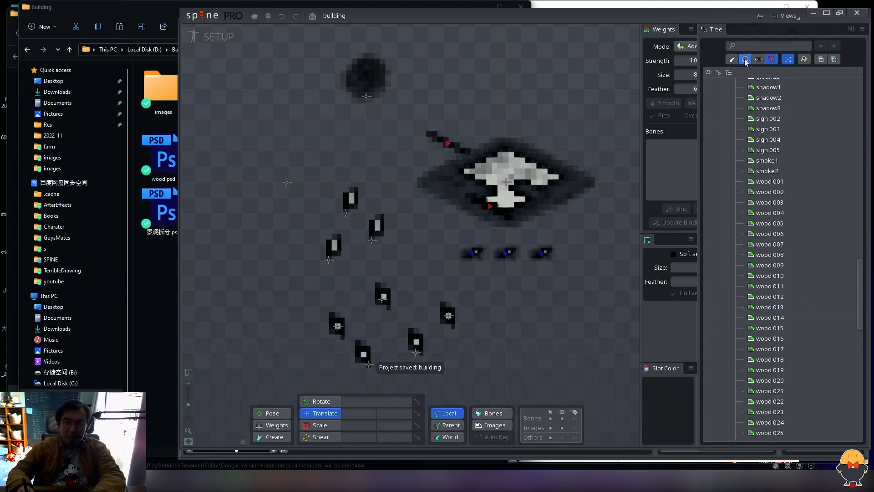
left_click(745, 60)
left_click(382, 299)
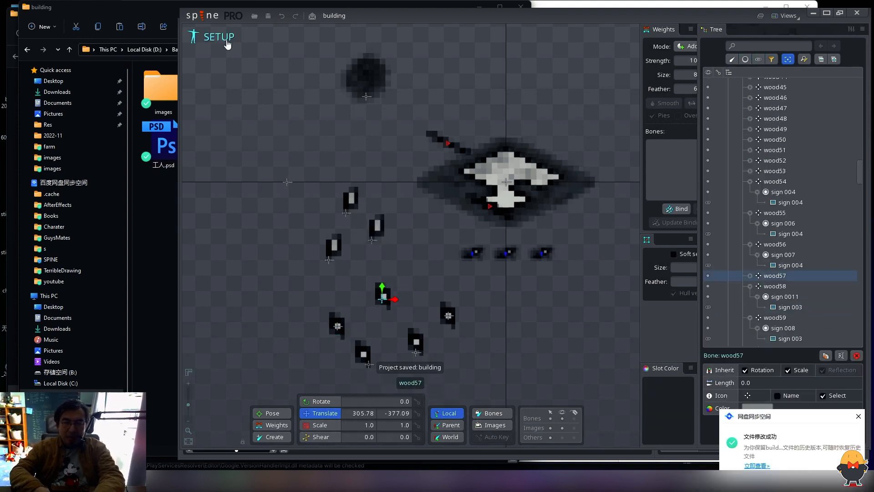
left_click(226, 37)
left_click_drag(384, 172, 392, 117)
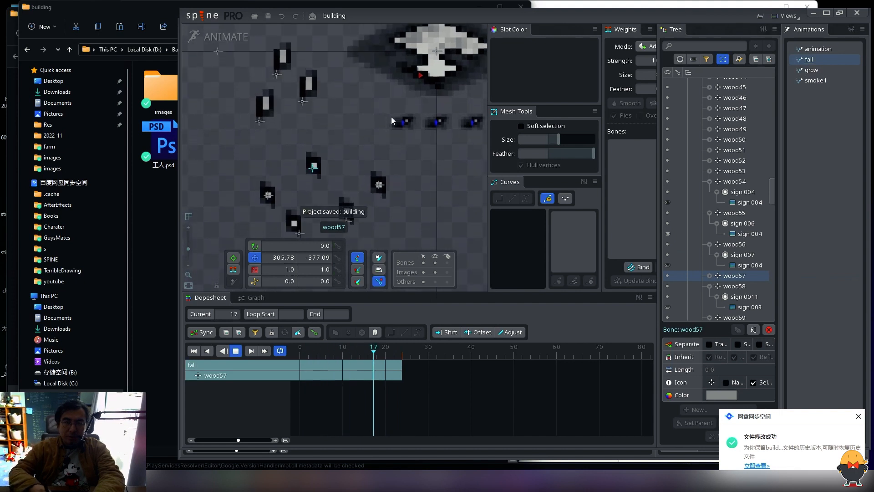
left_click_drag(363, 149, 392, 149)
key("d")
key("d")
key("d")
key("Home")
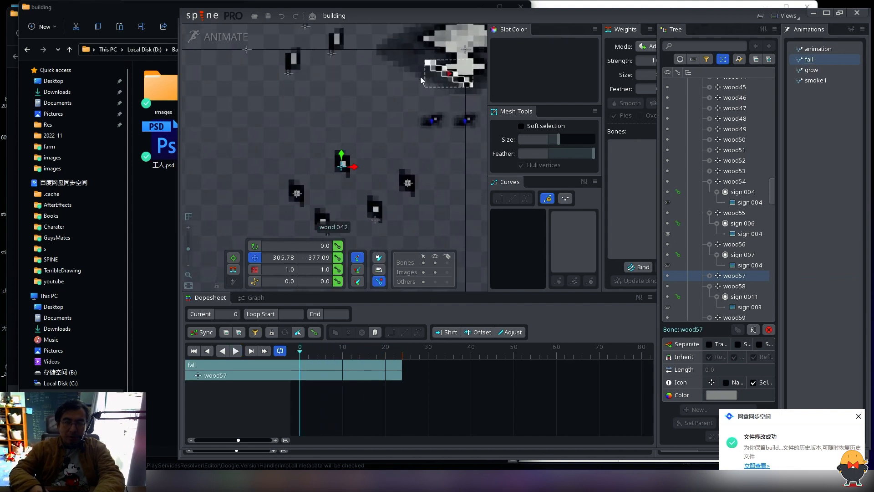
key("d")
key("d")
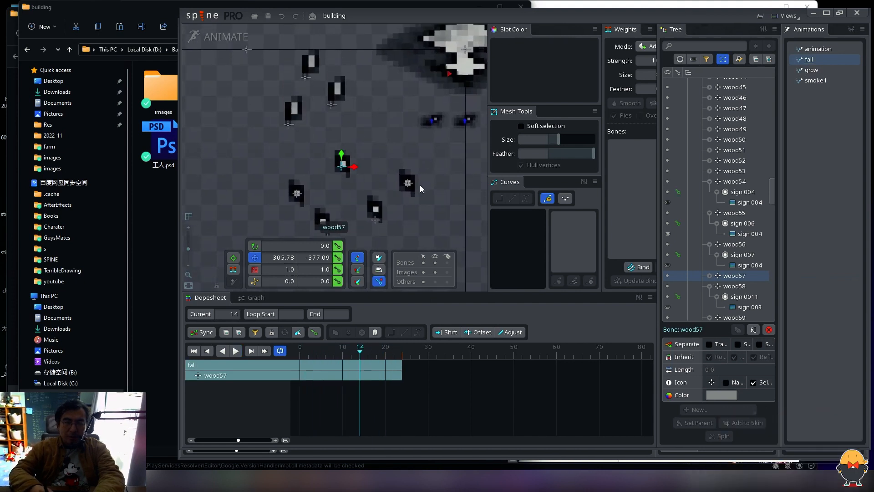
Step: Copy wood55's translate and scale keys in the fall animation and paste them onto the wood57 bone at frame 0
left_click(333, 108)
left_click_drag(415, 380, 271, 425)
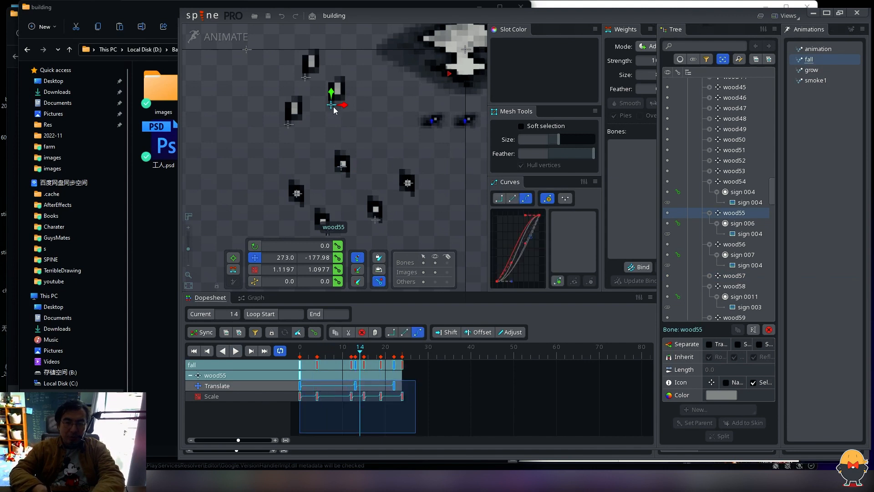
key("ctrl+c")
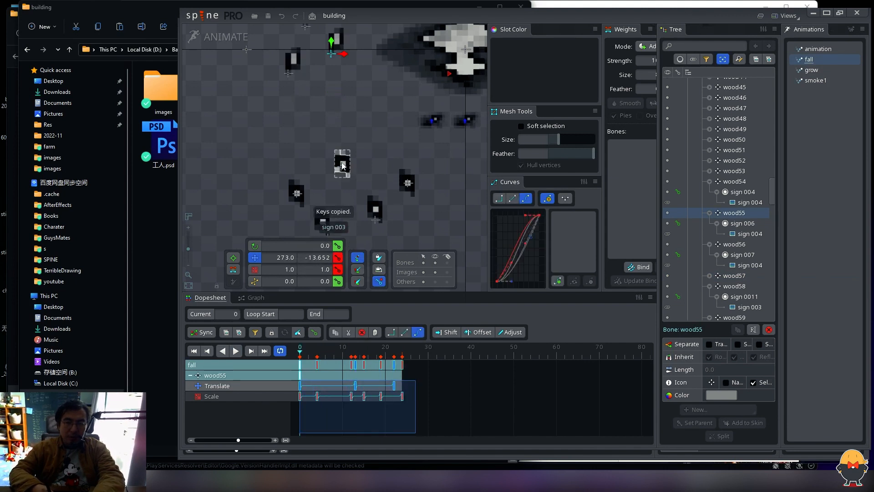
left_click(342, 164)
key("Home")
key("ctrl+v")
Step: Paste the copied translate and scale keys onto the wood60, wood61, wood58 and wood59 bones at frame 0 of the fall animation
left_click(408, 184)
key("ctrl+v")
left_click(375, 219)
key("ctrl+v")
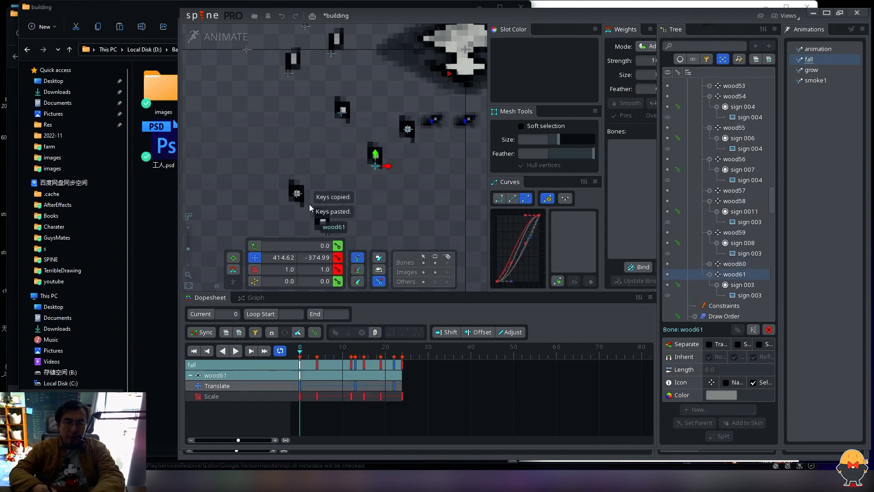
left_click(298, 195)
key("ctrl+v")
left_click_drag(369, 173, 382, 133)
left_click(337, 187)
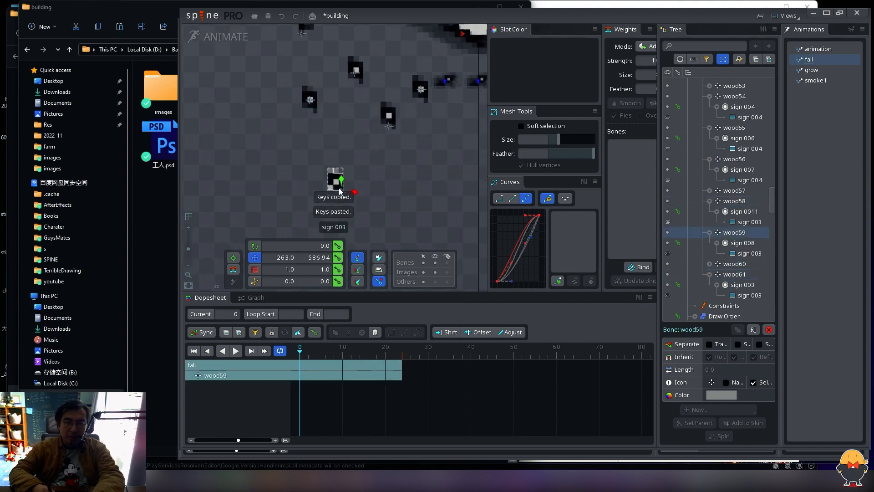
key("ctrl+v")
Step: Play the fall animation repeatedly and examine how all the sign parts drop and bounce together
key("d")
left_click_drag(433, 117, 412, 167)
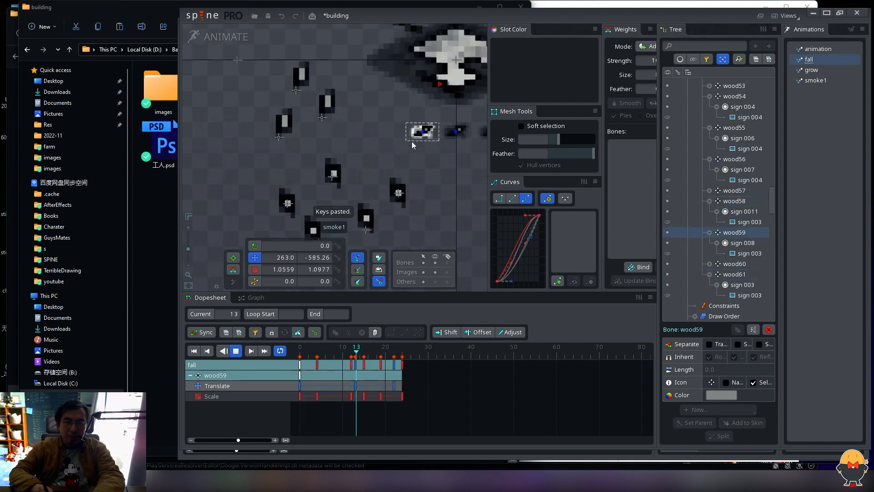
key("d")
left_click_drag(384, 112, 288, 163)
left_click_drag(459, 137, 321, 169)
left_click_drag(460, 95, 343, 149)
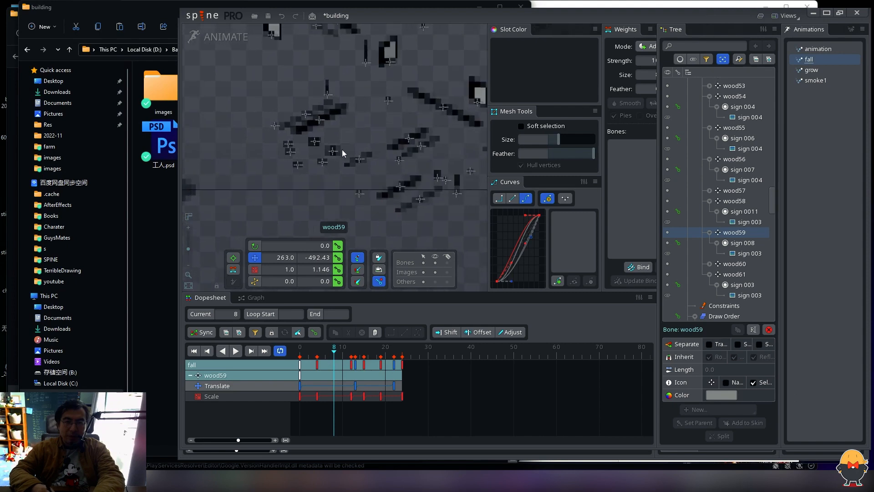
left_click_drag(248, 187, 417, 125)
left_click_drag(252, 184, 366, 138)
key("d")
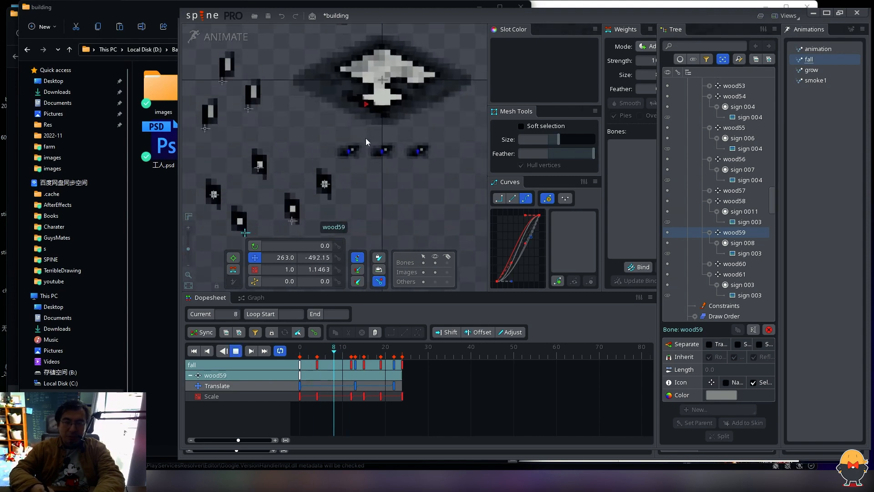
key("d")
key("Home")
key("d")
key("d")
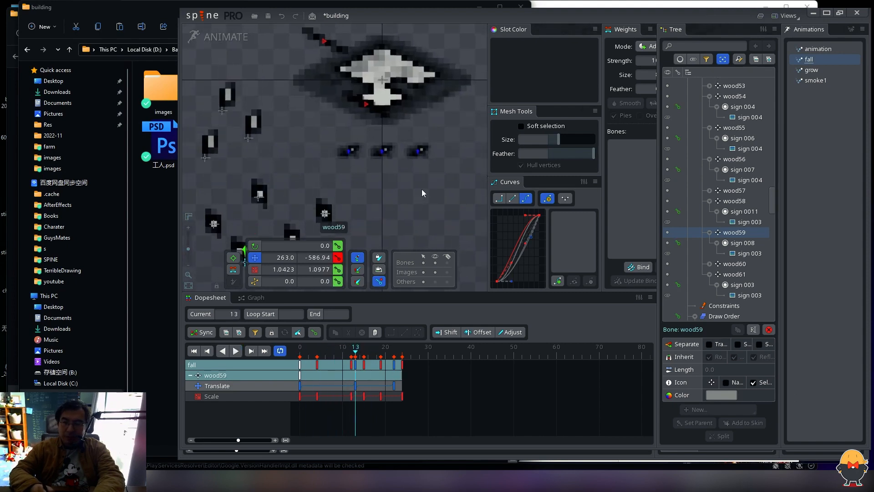
left_click_drag(411, 169, 436, 198)
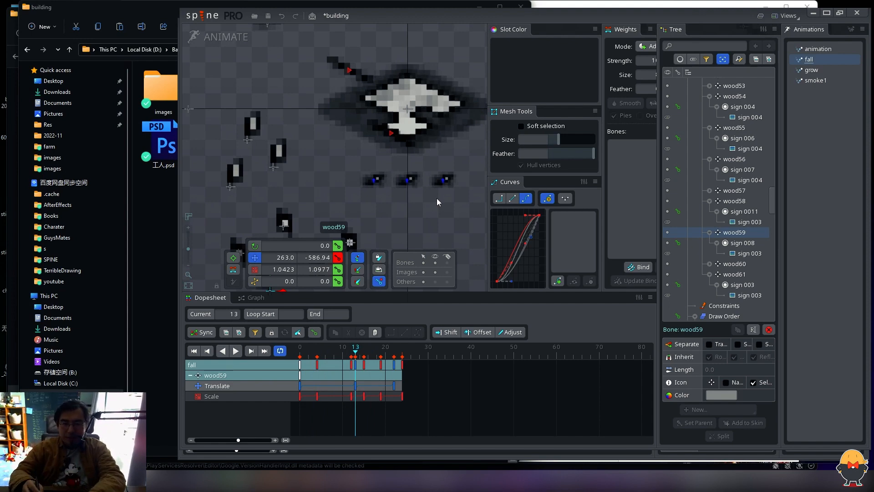
Step: Save the project, then enlarge the viewport while replaying the fall animation
key("ctrl+s")
left_click_drag(377, 162, 379, 138)
key("d")
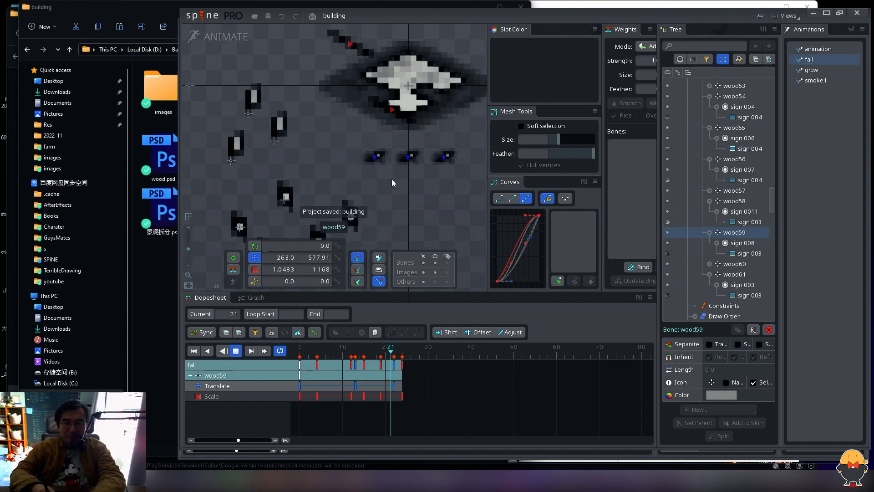
key("d")
left_click_drag(489, 292, 489, 323)
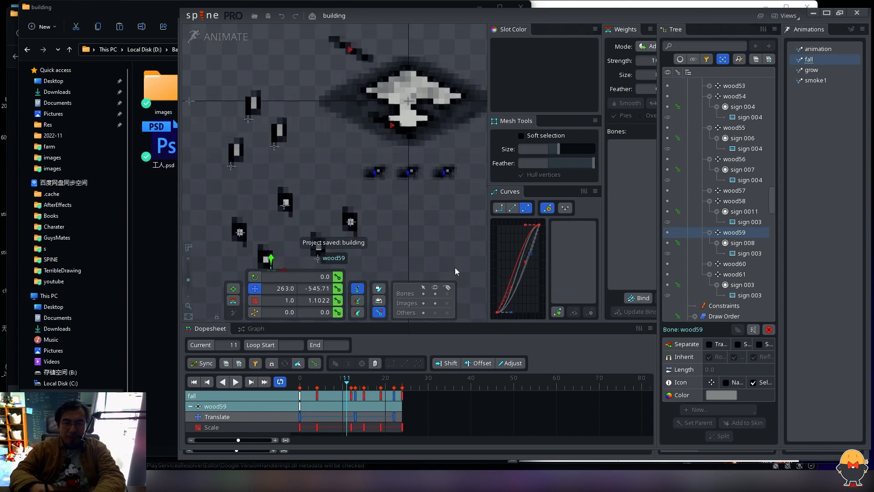
key("d")
key("d")
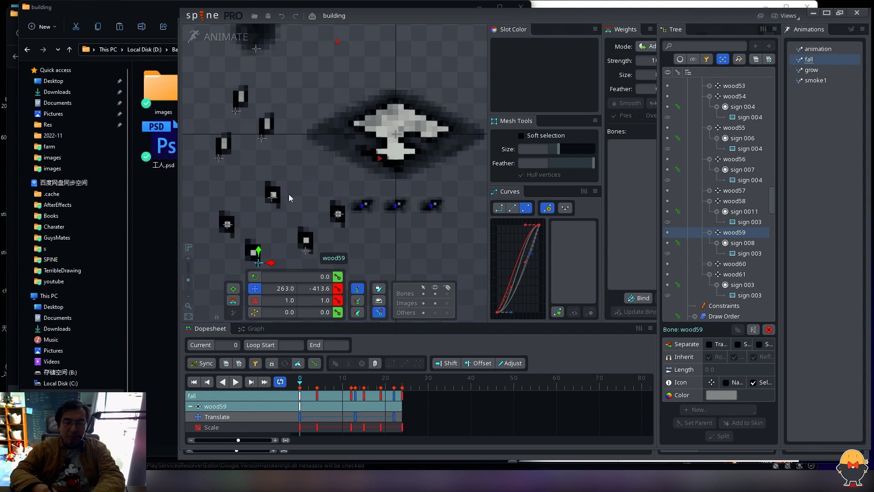
Step: Switch to setup mode and move the wood1 bone onto the building base beside wood2, at about 689.44, -59.95
left_click_drag(272, 195, 283, 193)
key("ctrl+z")
left_click(209, 43)
key("space")
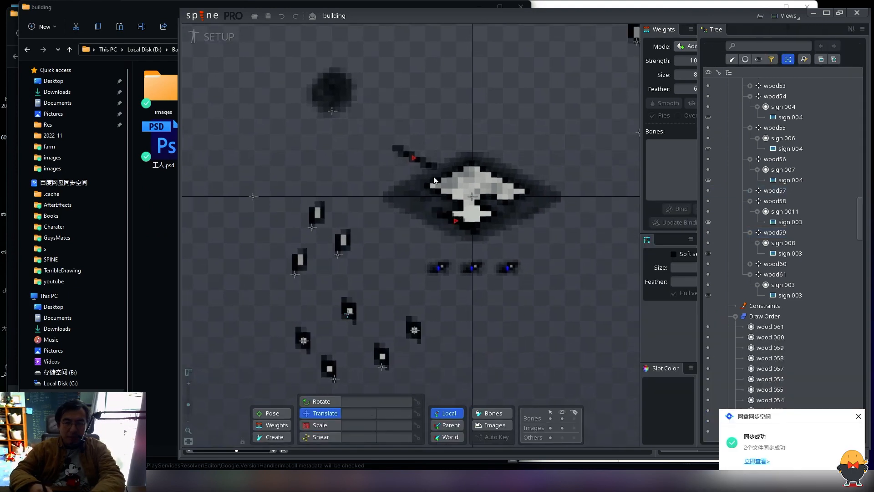
left_click_drag(415, 158, 468, 215)
left_click_drag(492, 274, 428, 295)
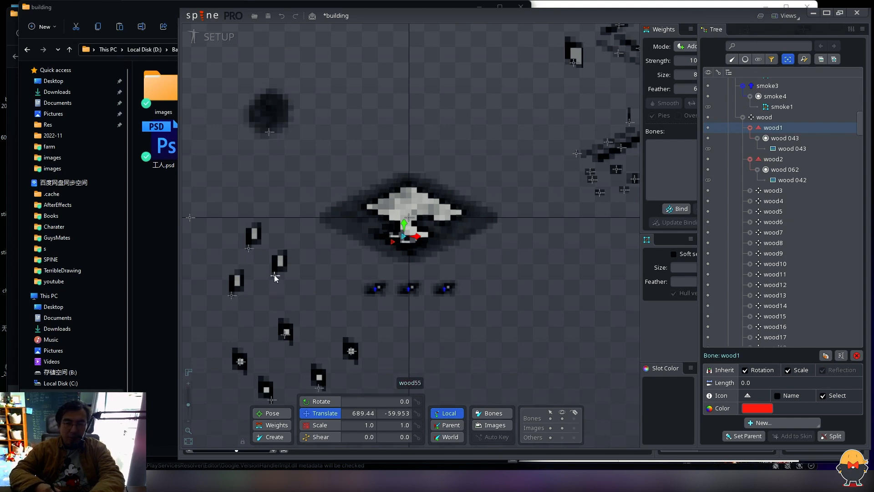
Step: Move the three tall sign bones wood55, wood54 and wood56 onto the back edge of the building base, with wood55 at about 542.33, 32.49
left_click_drag(280, 282, 376, 214)
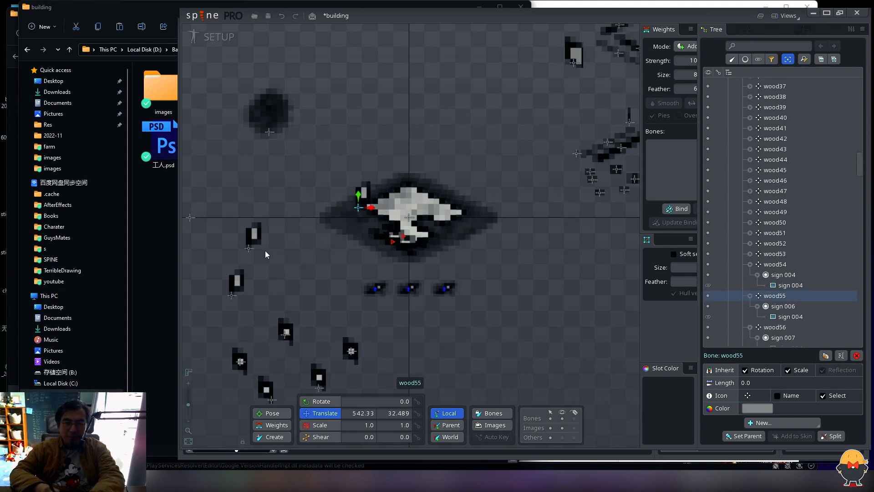
left_click_drag(253, 249, 411, 183)
left_click_drag(247, 282, 453, 182)
Step: Move the short sign bones wood58, wood57, wood59, wood60 and wood61 onto the building base, with wood61 at about 940.11, 3.88
left_click_drag(244, 362, 384, 214)
left_click_drag(286, 335, 460, 215)
left_click_drag(270, 400, 435, 237)
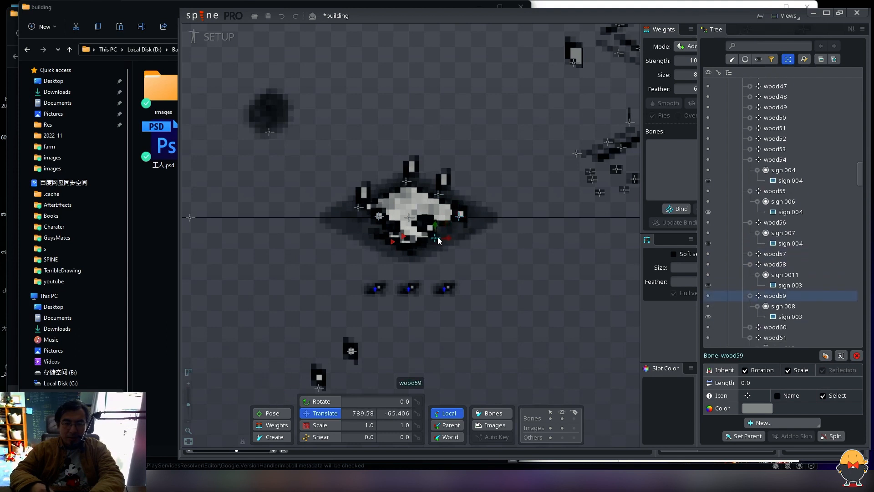
left_click_drag(350, 352, 348, 211)
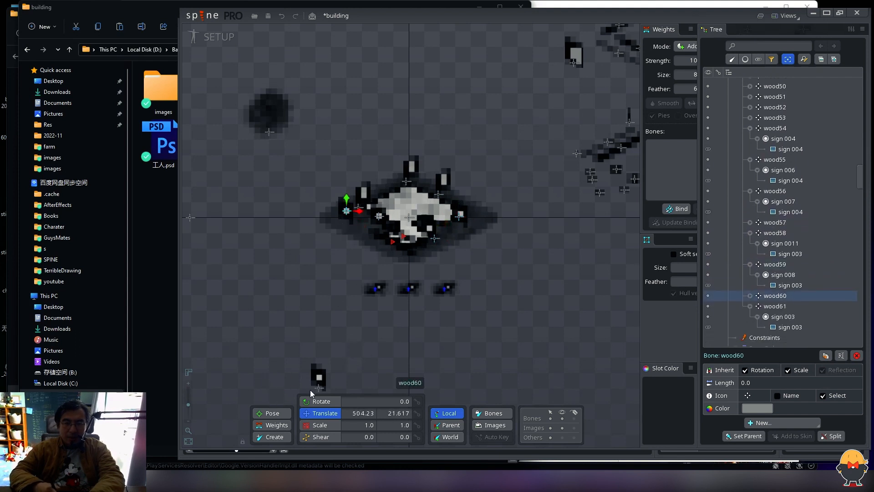
left_click_drag(310, 389, 474, 203)
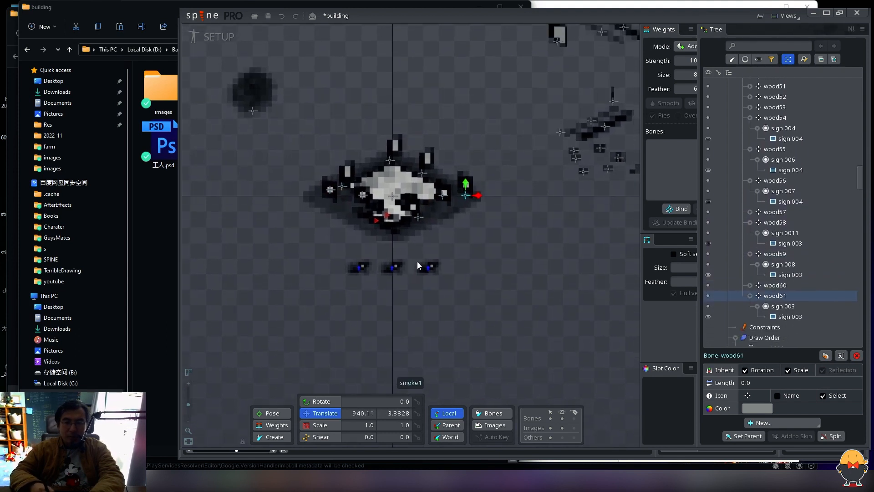
Step: Filter the tree to show only slots and go to the start of the slot list
left_click_drag(418, 262, 417, 269)
left_click(771, 59)
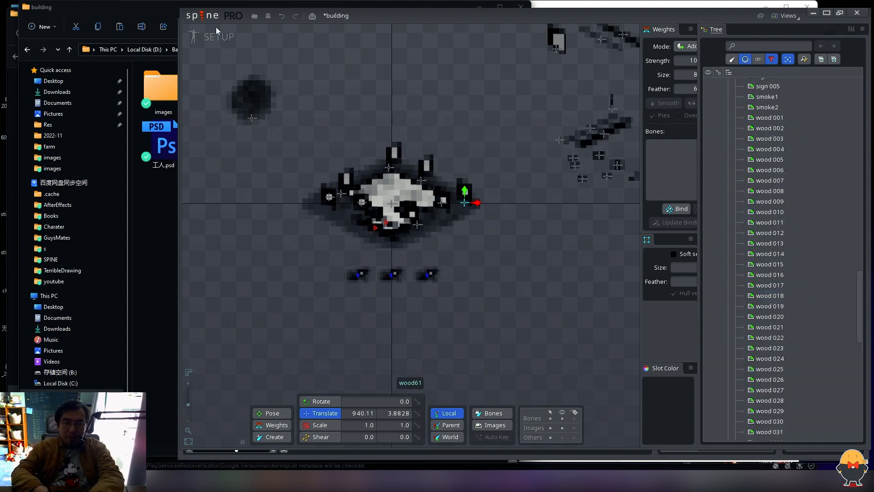
left_click_drag(859, 282, 863, 87)
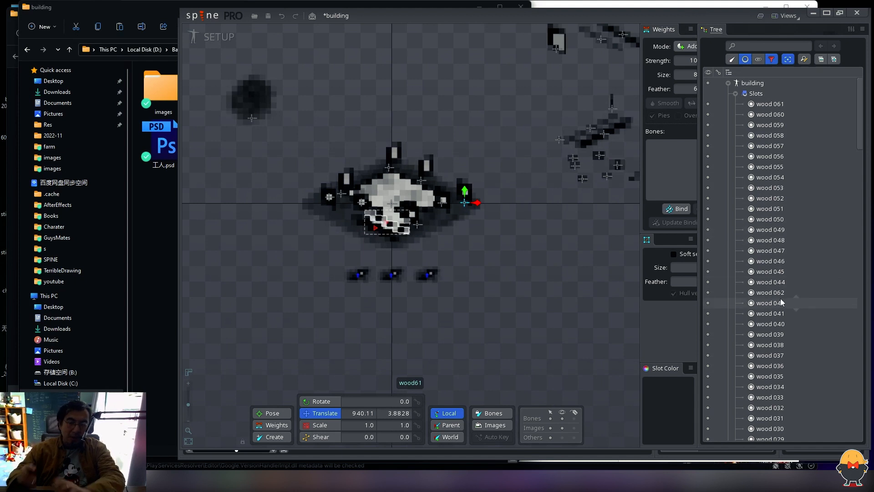
mouse_move(781, 299)
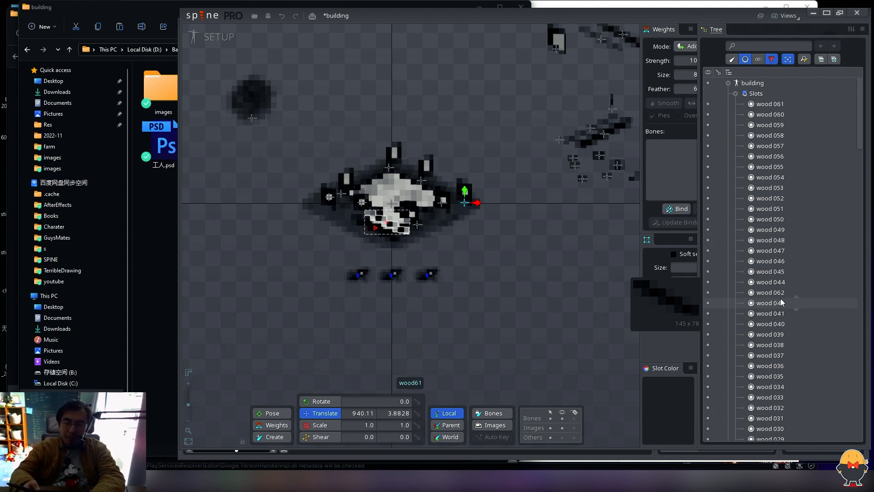
left_click_drag(859, 95, 861, 98)
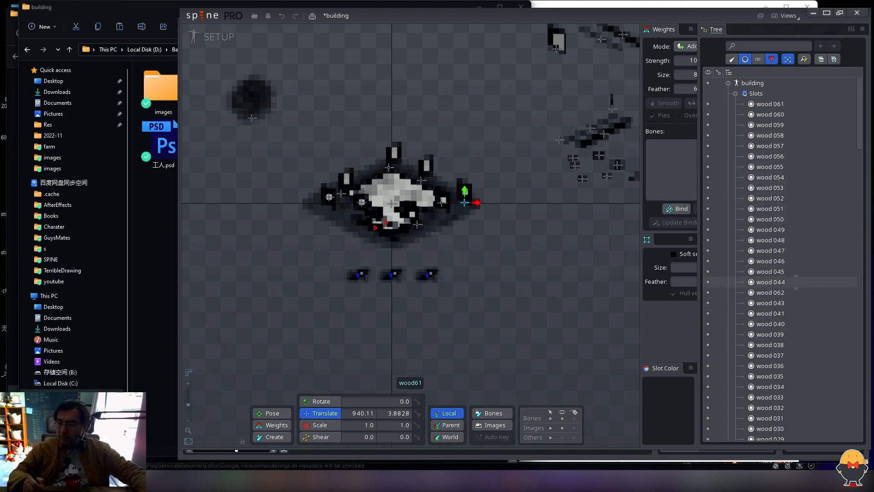
Step: Rearrange the short sign bones closer together on the base, with wood57 at about 739.73, 10.83 and wood61 at about 854.7, 45.91
left_click_drag(437, 212, 442, 245)
key("space")
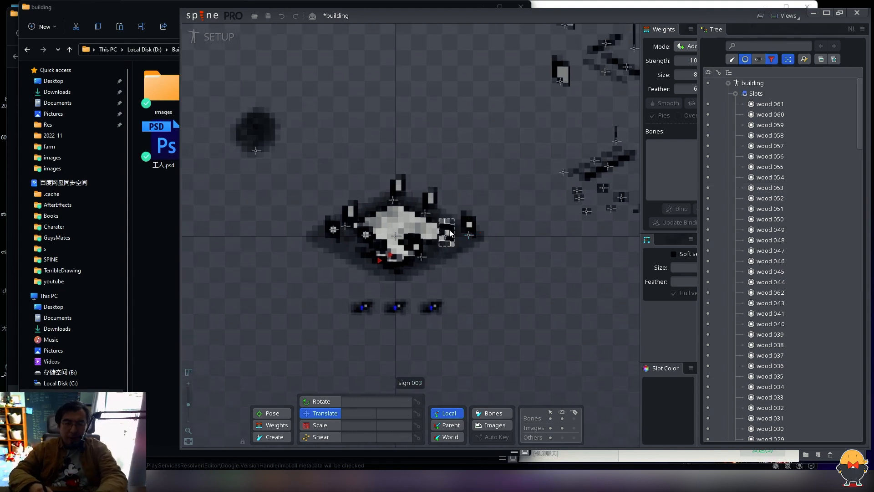
left_click(448, 237)
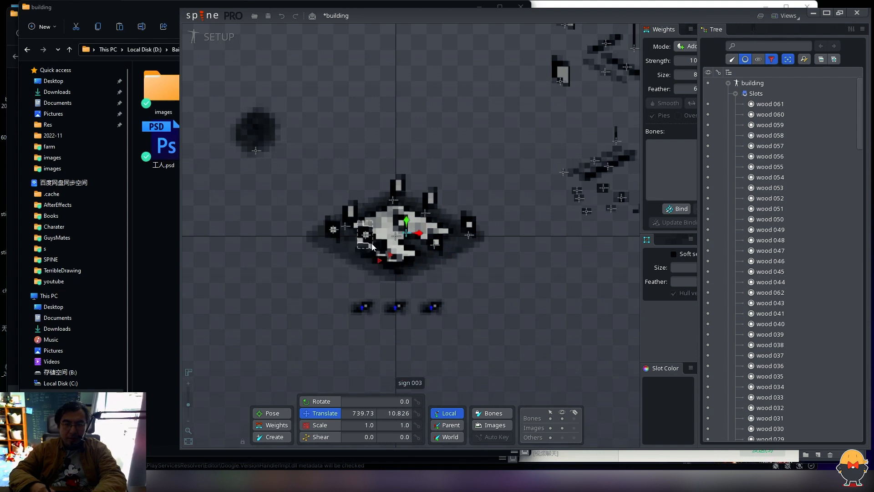
left_click(380, 232)
mouse_move(334, 233)
left_mouse_down()
mouse_move(364, 223)
mouse_move(414, 253)
left_mouse_up()
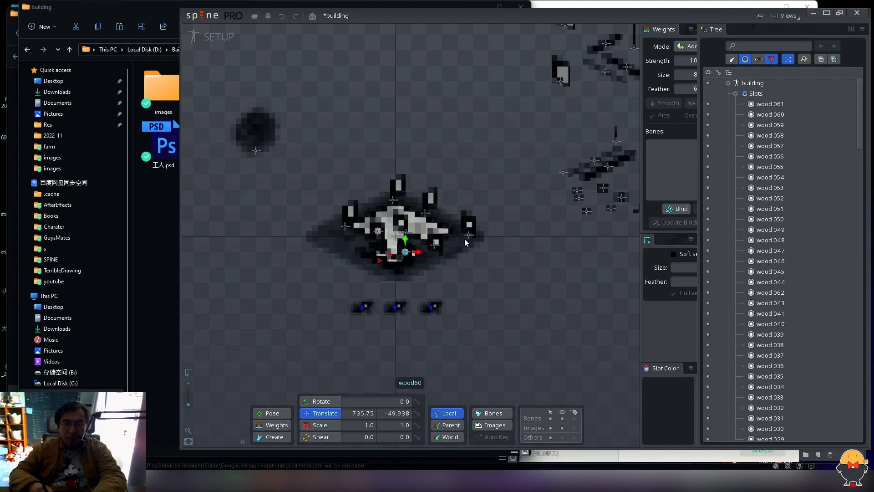
left_click_drag(464, 238, 442, 224)
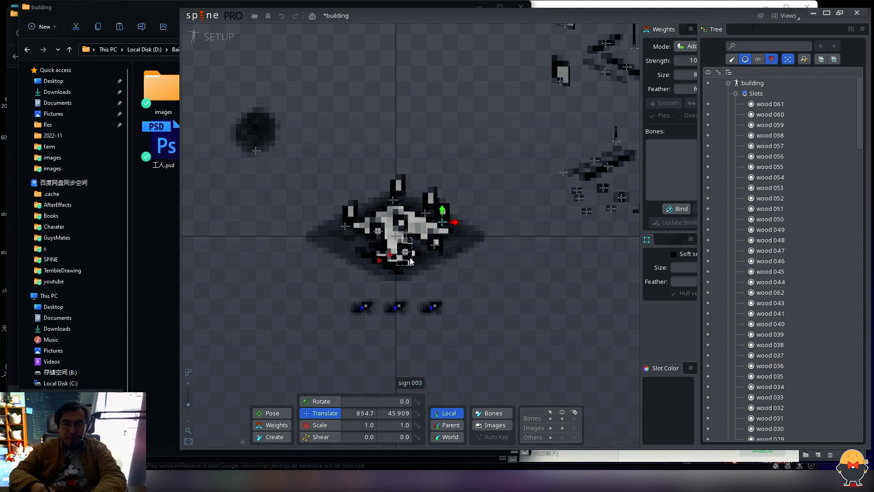
left_click_drag(407, 254, 380, 229)
Step: Nudge the wood1 bone to about 686.59, -66.64 and lower the wood2 bone slightly at the front of the base
left_click(392, 257)
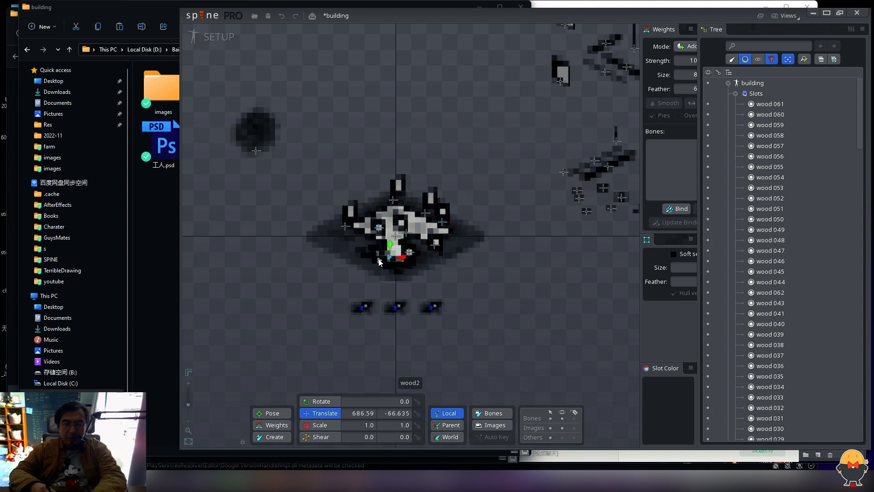
left_click_drag(378, 259, 378, 266)
left_click_drag(410, 220, 417, 277)
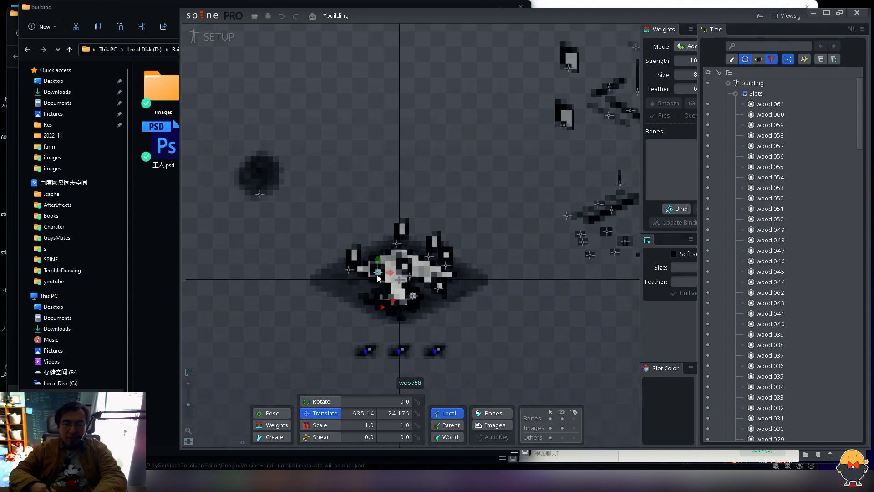
Step: Fine-tune the wood56, wood61, wood57 and wood2 bones, placing wood57 at about 743.1, 5.8 and wood2 at about 651.73, -87.96, and deselect everything
left_click(399, 240)
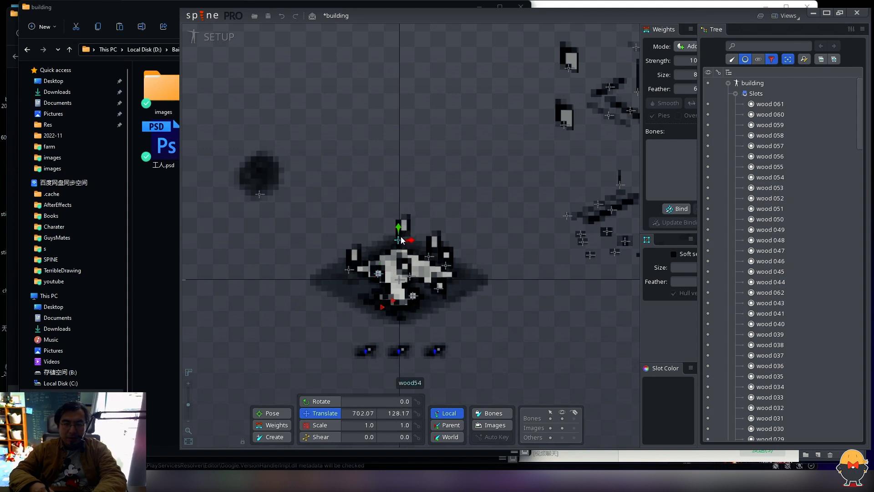
left_click(447, 271)
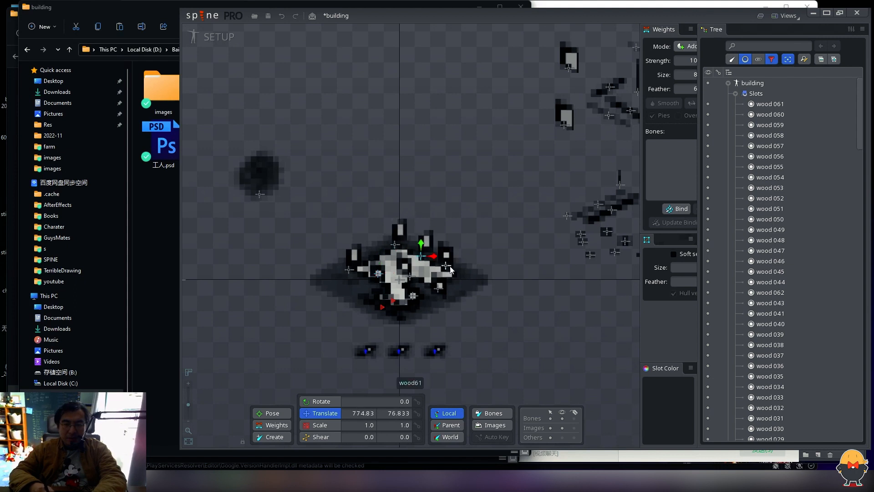
left_click(410, 276)
left_click(390, 302)
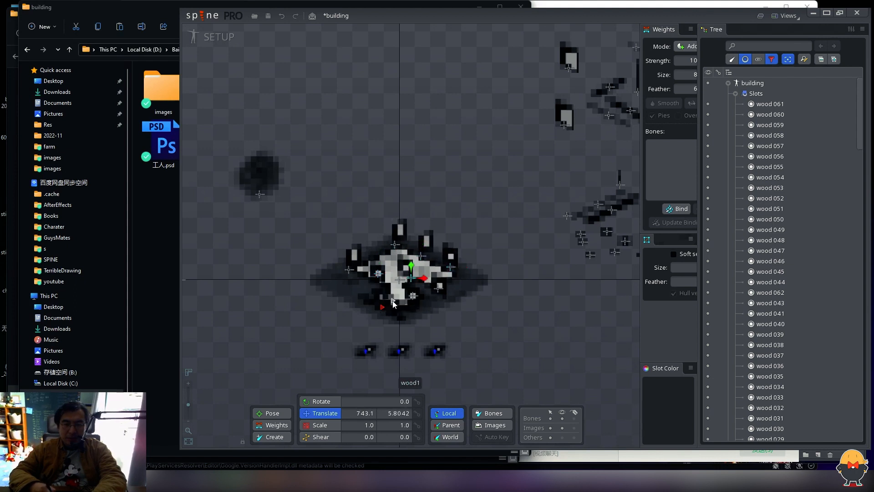
left_click(413, 295)
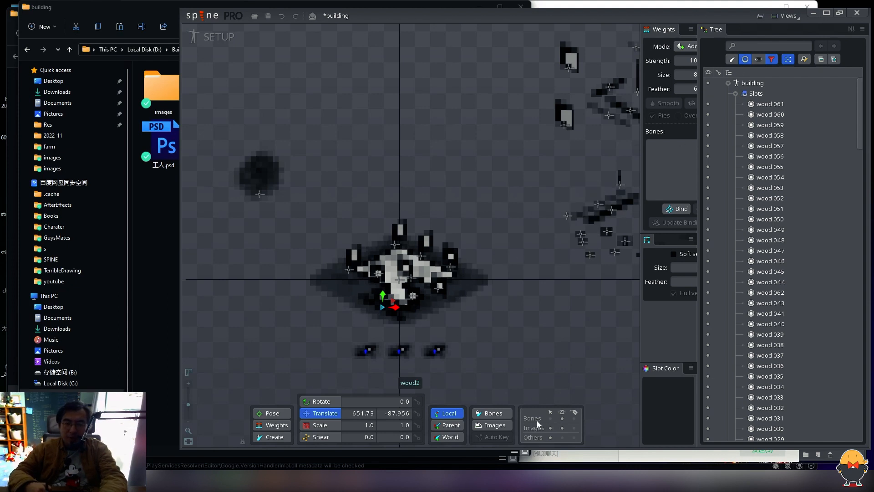
key("space")
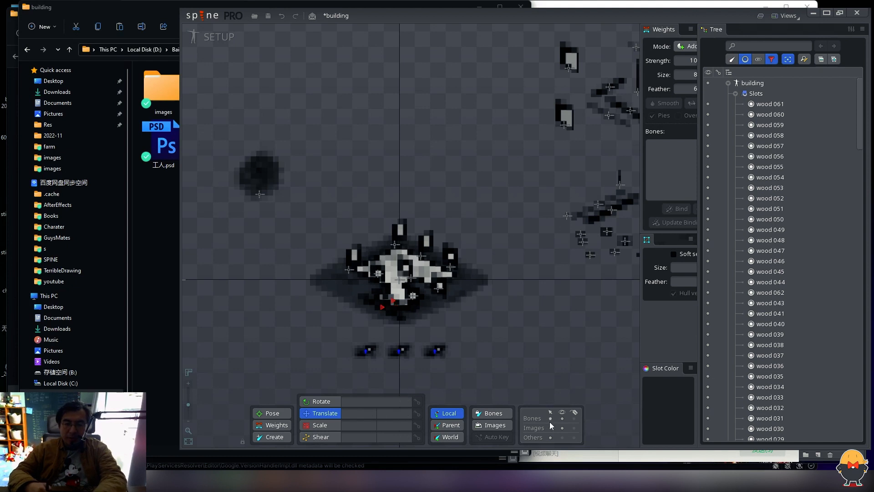
Step: Shift the wood 042 image in slot wood 062 slightly along X to about -2.05
left_click(413, 301)
left_click(399, 304)
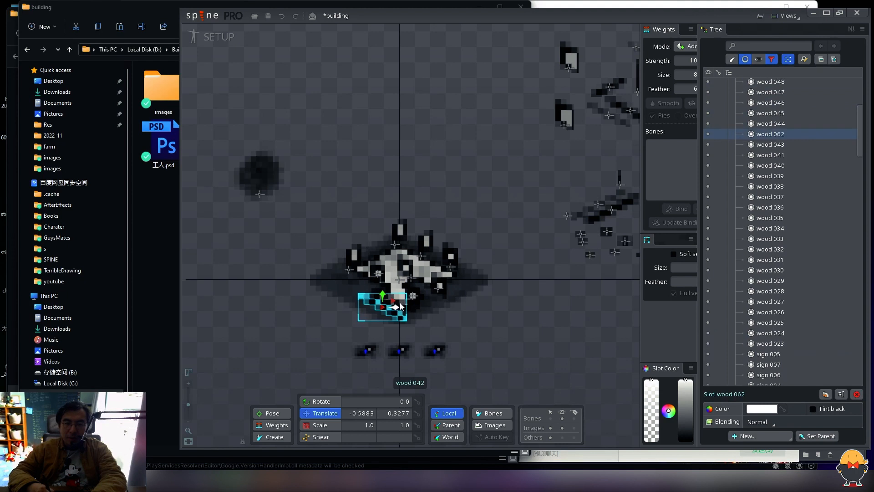
left_click_drag(401, 306, 394, 317)
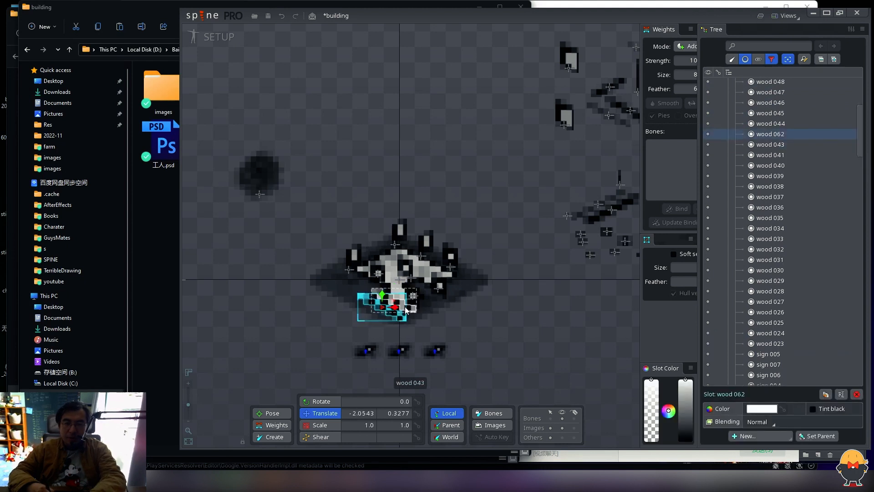
Step: Select the wood 043, wood 042 and sign 004 images in turn to examine where their slots sit in the slot list
left_click(407, 309)
left_click(407, 310)
left_click(408, 311)
left_click(407, 310)
left_click(404, 307)
left_click(399, 305)
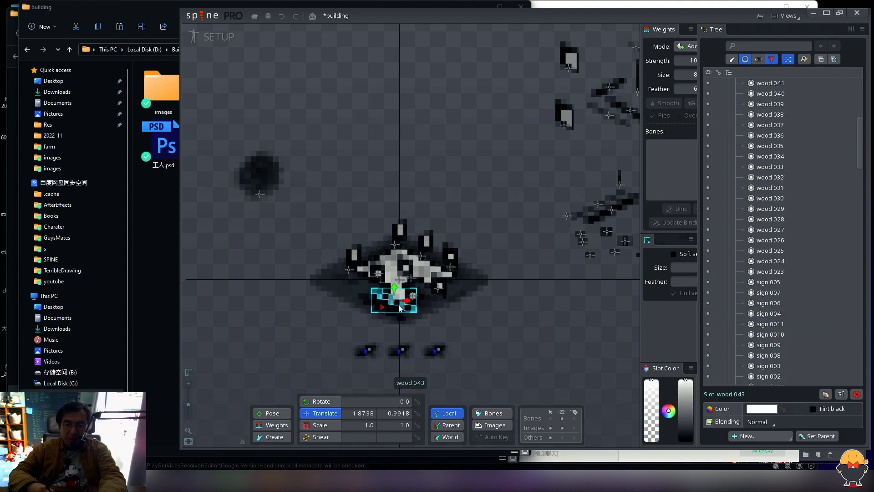
left_click(395, 317)
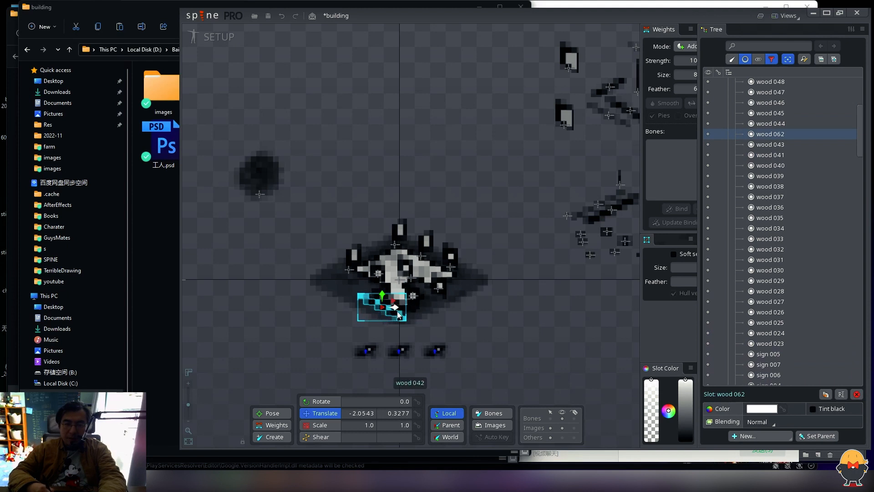
left_click(400, 225)
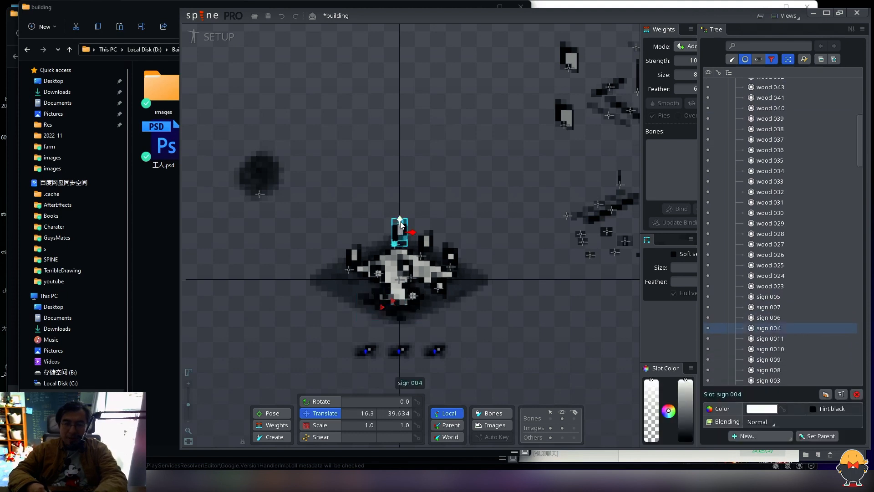
Step: Identify the sign 003 slot among the building's signs and move it directly below sign 005 in the tree
left_click(440, 250)
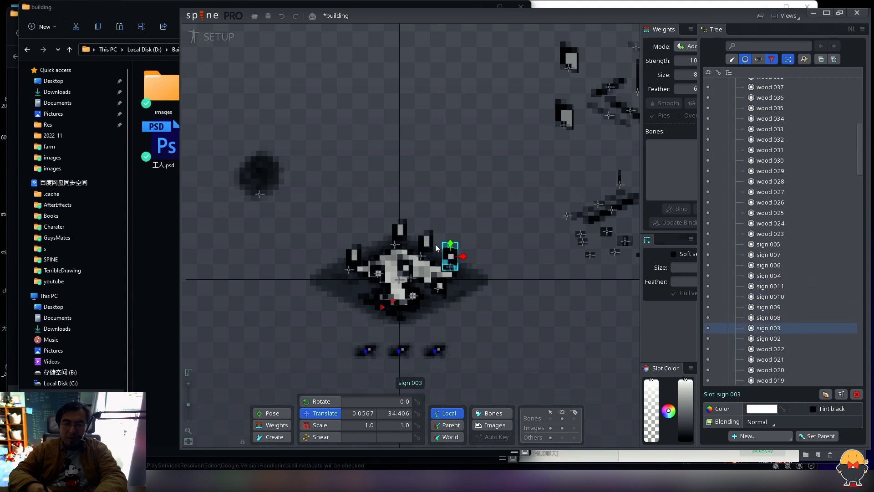
left_click(401, 228)
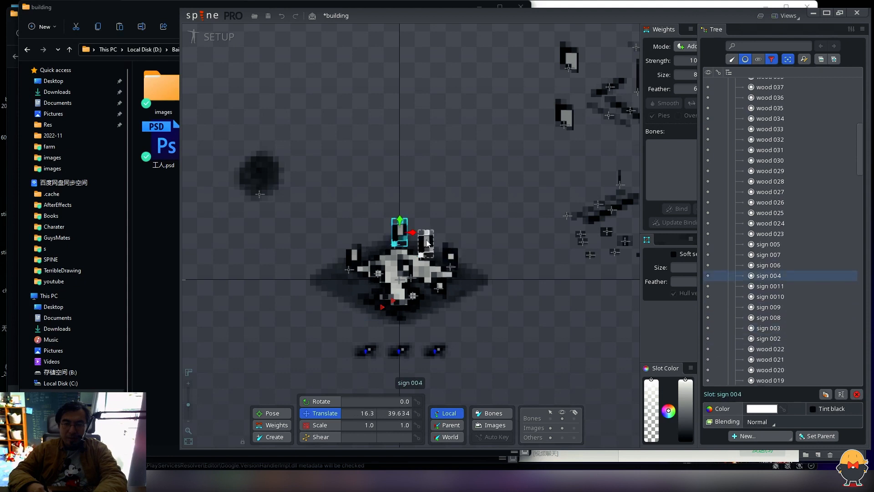
left_click(428, 243)
left_click(450, 262)
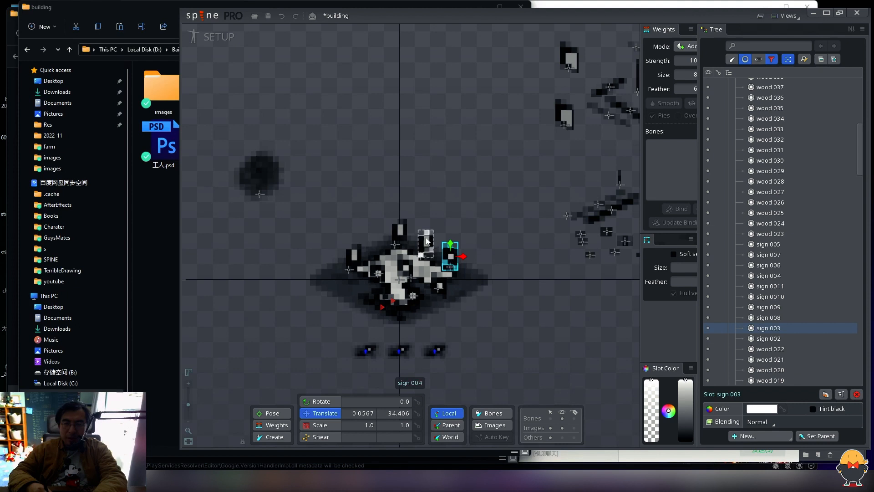
left_click(426, 240)
left_click(449, 259)
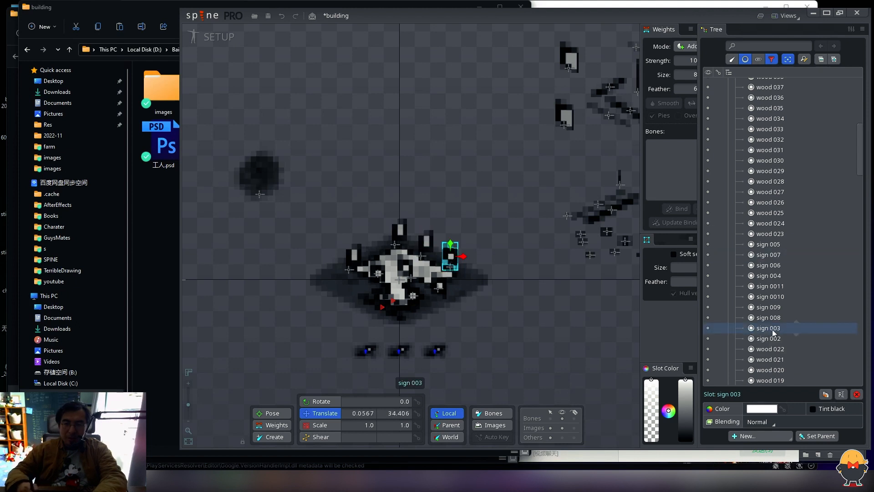
left_click_drag(774, 331, 774, 251)
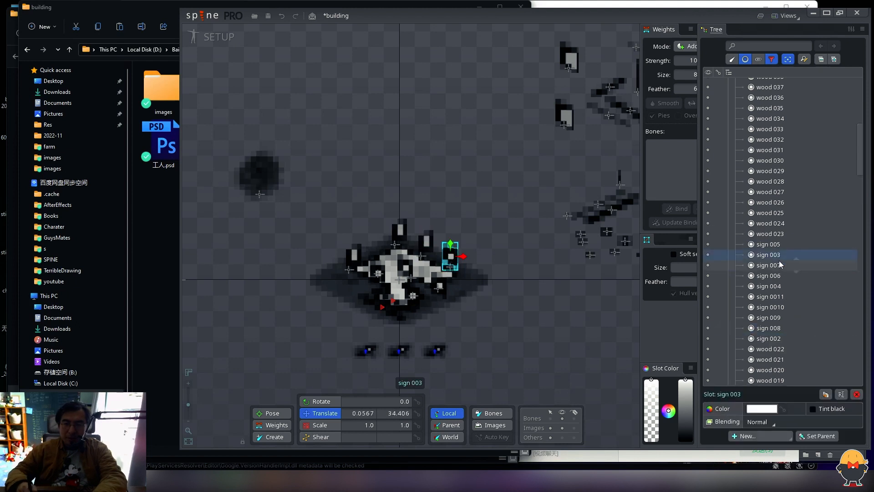
Step: Check which slots the building's outer and central signs belong to, and compare their order in the tree
left_click(404, 232)
left_click(354, 256)
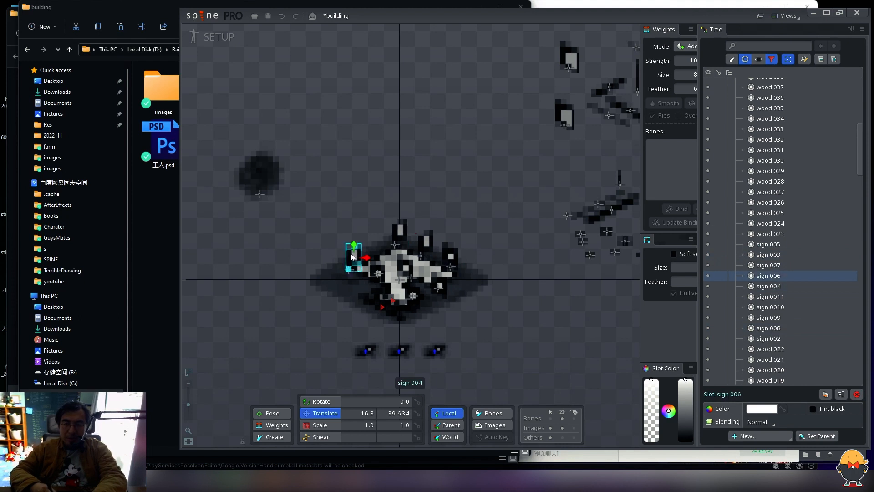
left_click(400, 232)
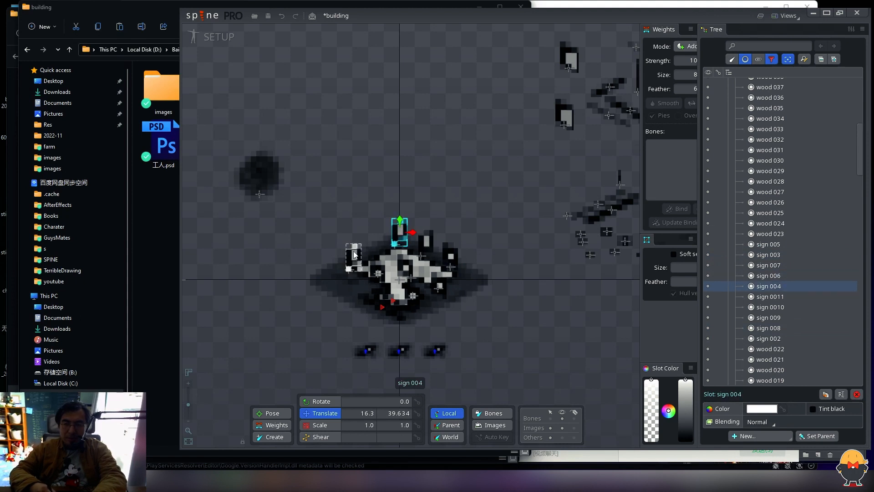
left_click(353, 255)
left_click(400, 233)
left_click(354, 257)
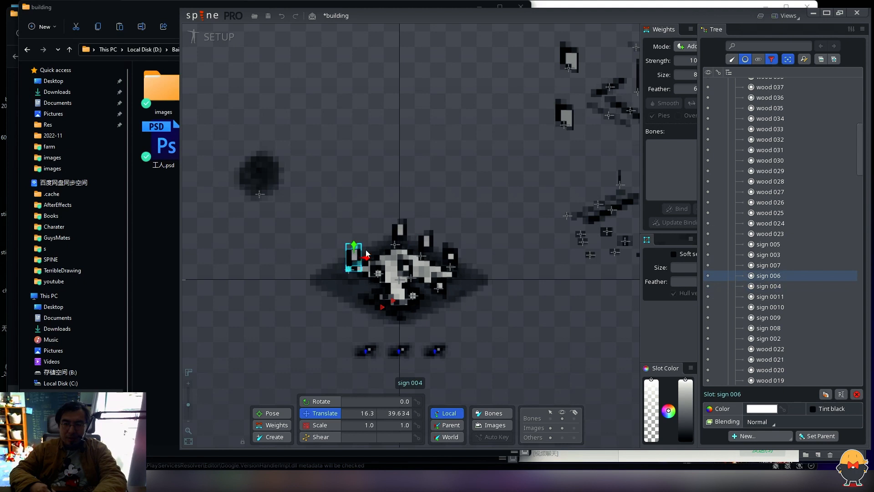
left_click(401, 231)
left_click(426, 245)
left_click(448, 262)
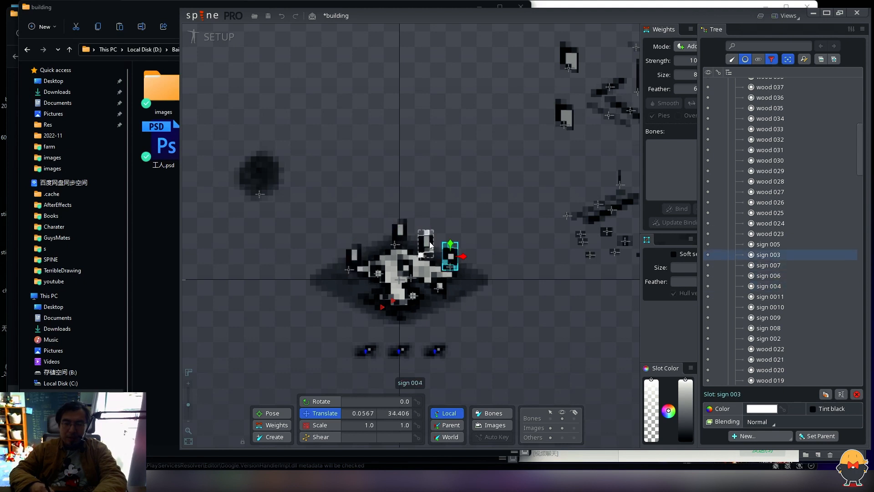
key("space")
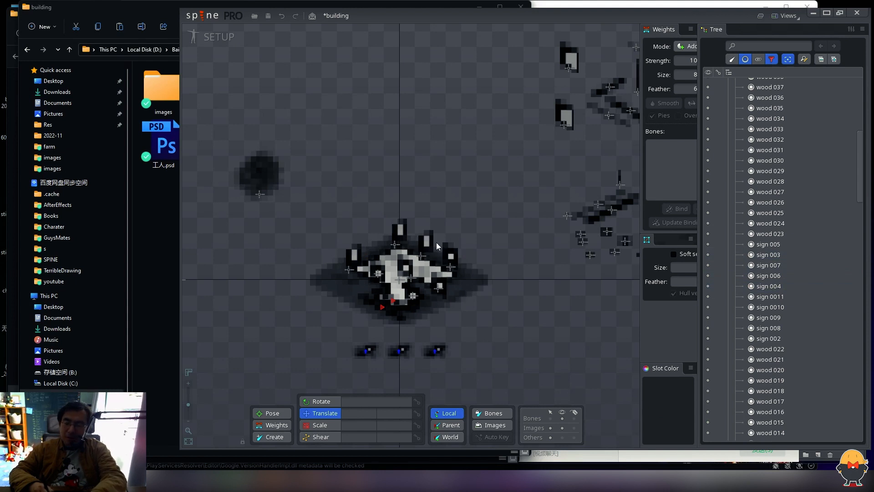
left_click(451, 258)
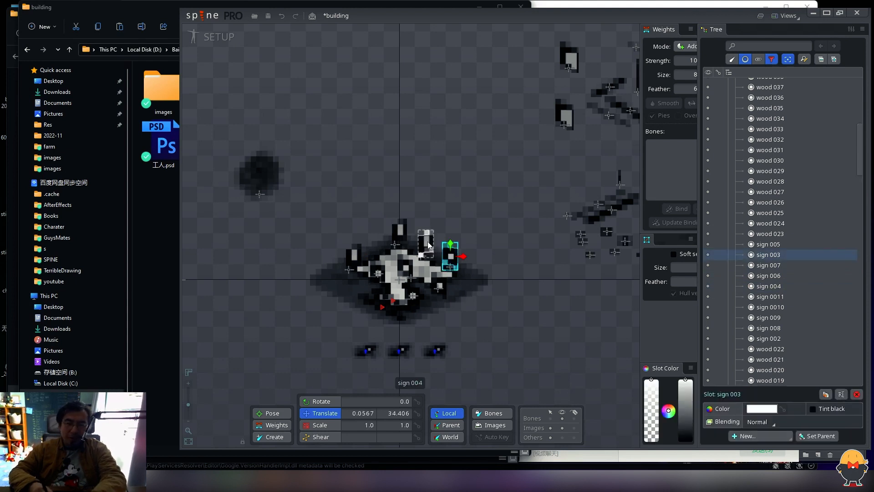
left_click(774, 265)
left_click(455, 255)
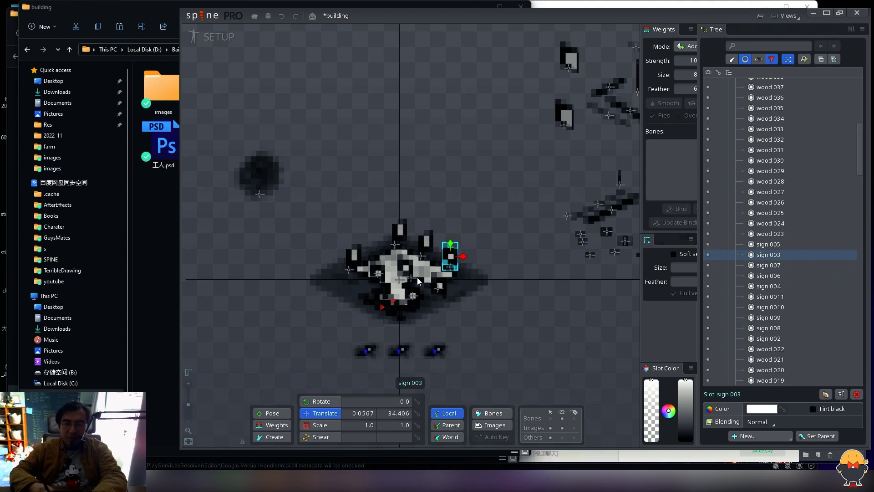
left_click(403, 269)
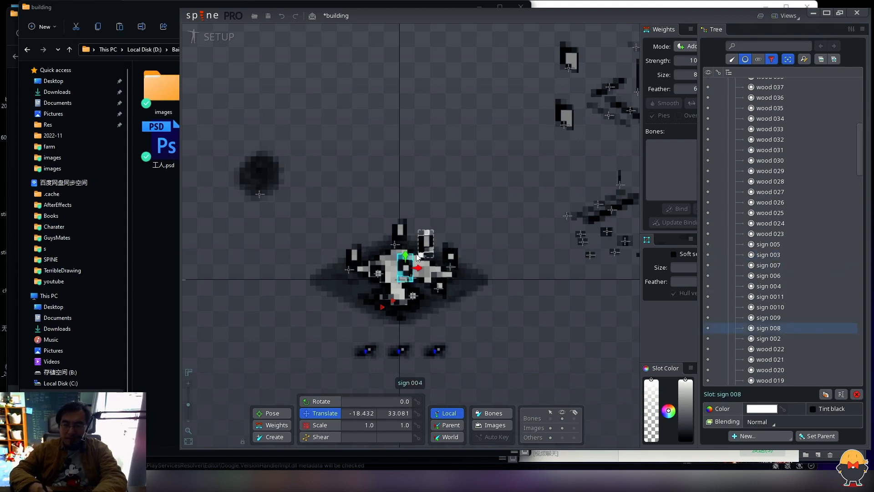
left_click(387, 272)
left_click(399, 267)
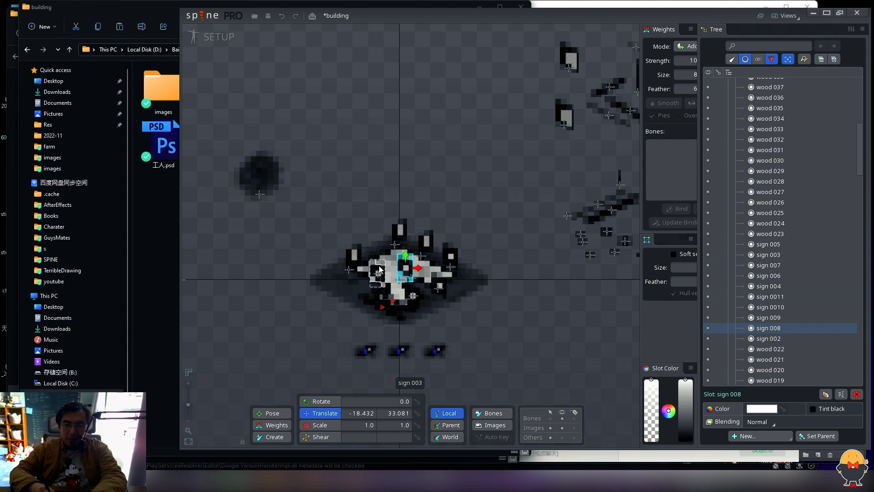
Step: Select slots sign 008, sign 009, sign 0010 and sign 0011 and move them between sign 005 and sign 003
left_click(380, 270)
left_click(403, 268, "ctrl")
left_click(439, 283, "ctrl")
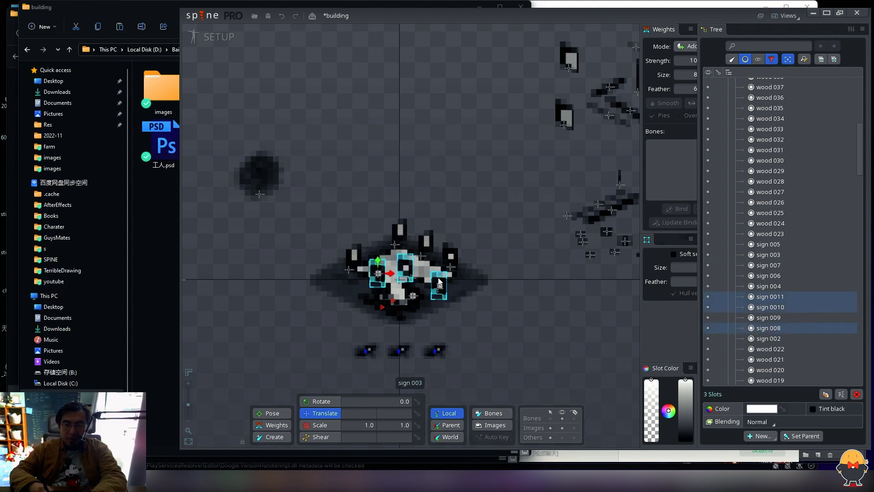
left_click(412, 294, "ctrl")
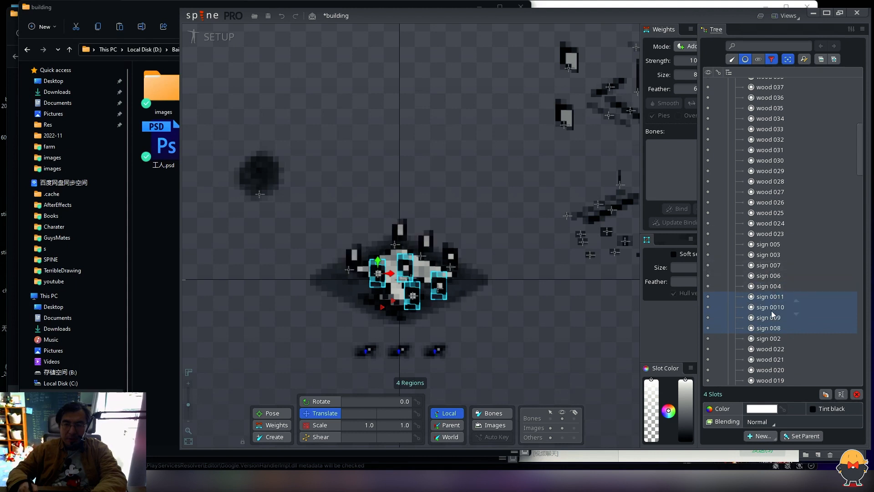
left_click(773, 337, "ctrl")
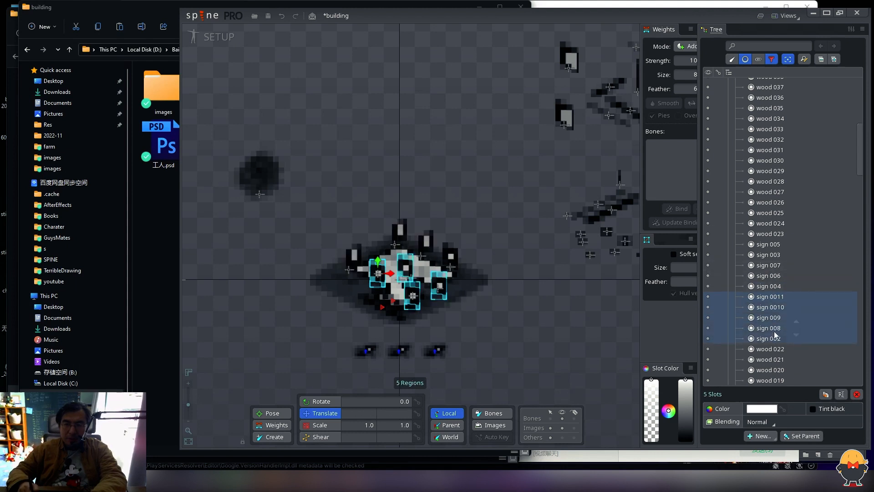
left_click(773, 337, "ctrl")
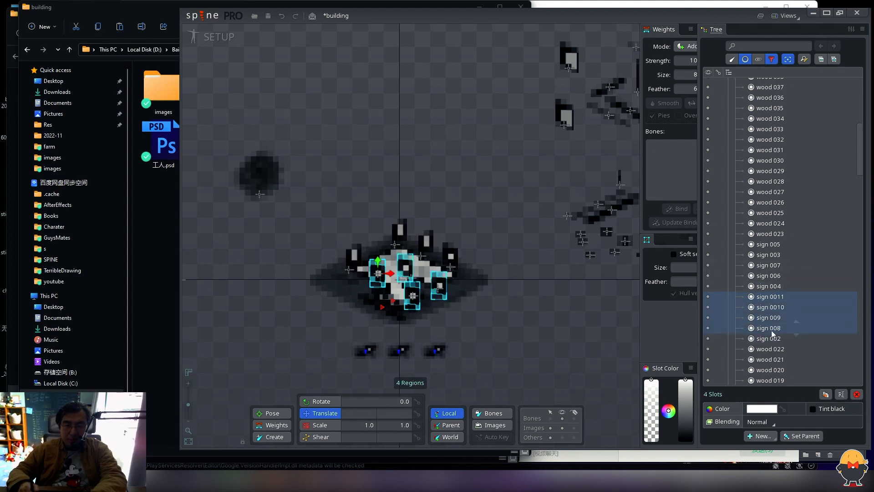
left_click(775, 338)
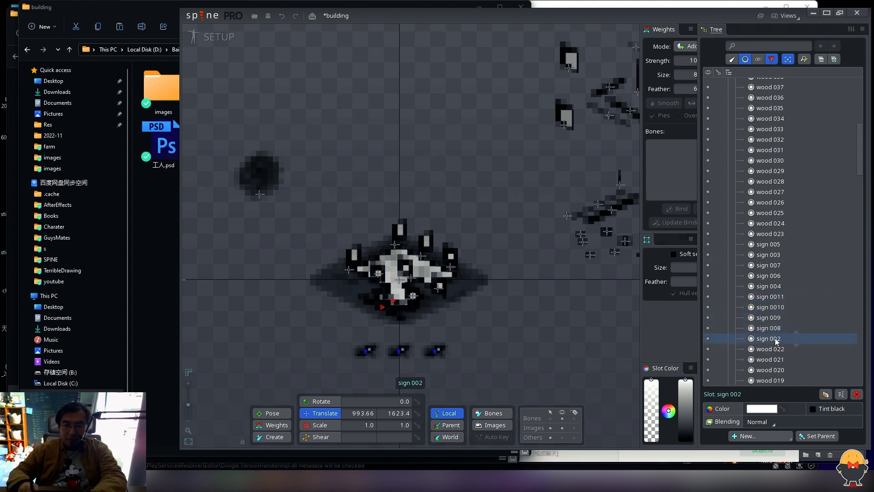
left_click(775, 327)
left_click(775, 296, "shift")
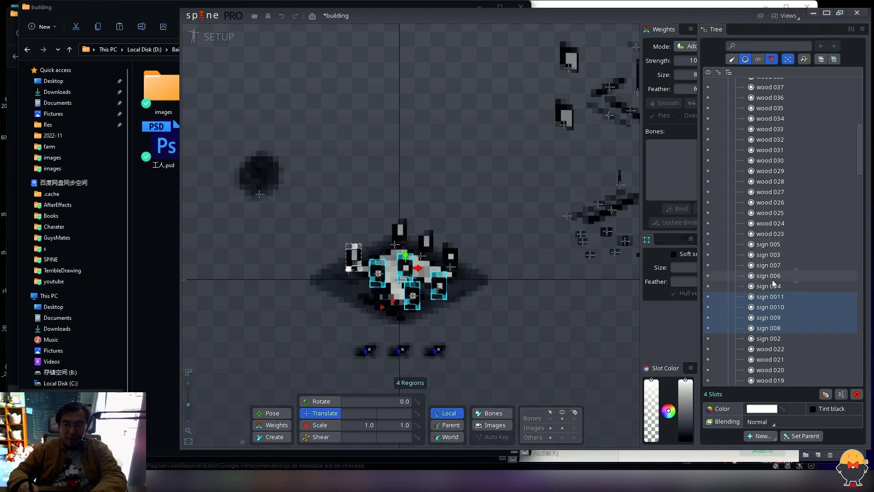
left_click_drag(526, 337, 539, 294)
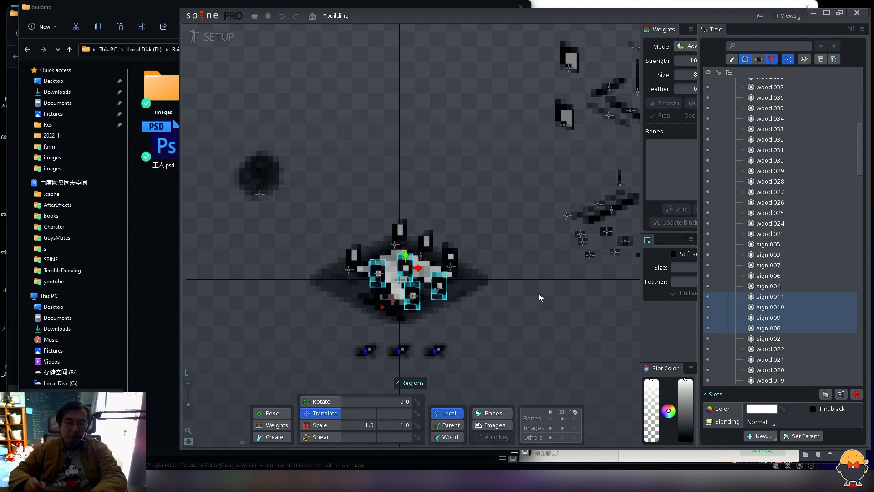
mouse_move(769, 307)
left_mouse_down()
mouse_move(780, 247)
mouse_move(774, 255)
left_mouse_up()
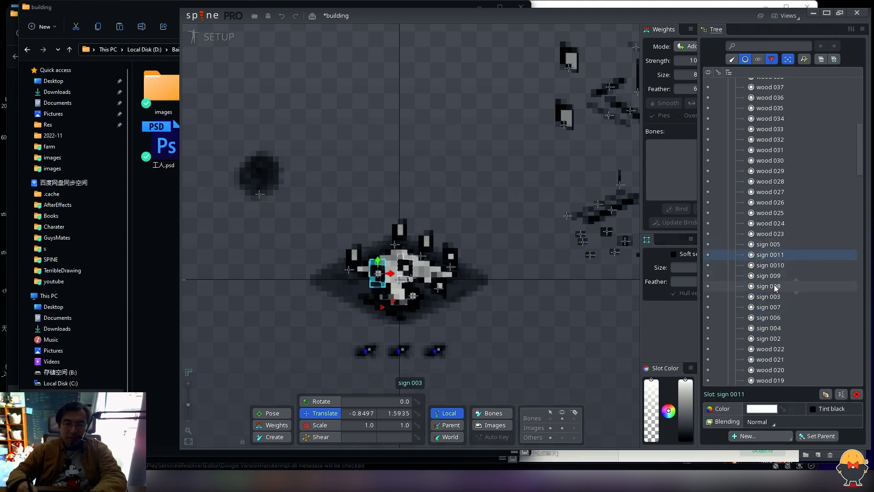
left_click_drag(539, 263, 511, 237)
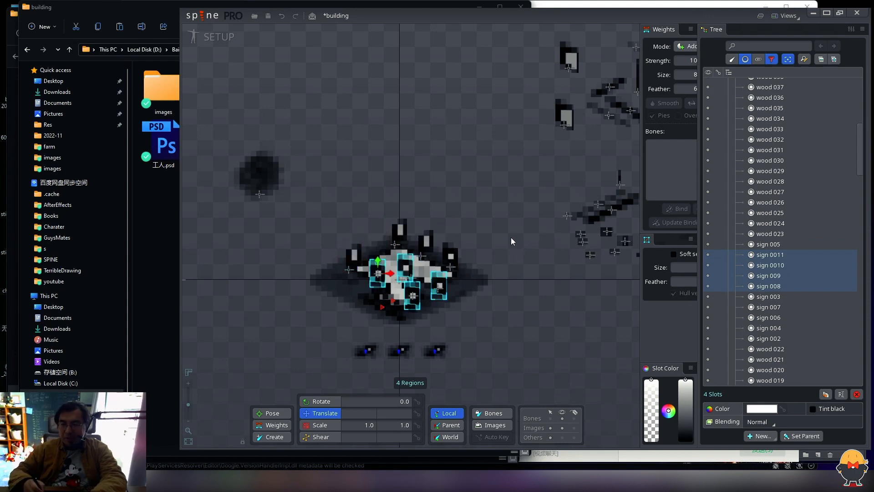
Step: Examine the loose wood and sign pieces scattered beside the assembled building
left_click(397, 258)
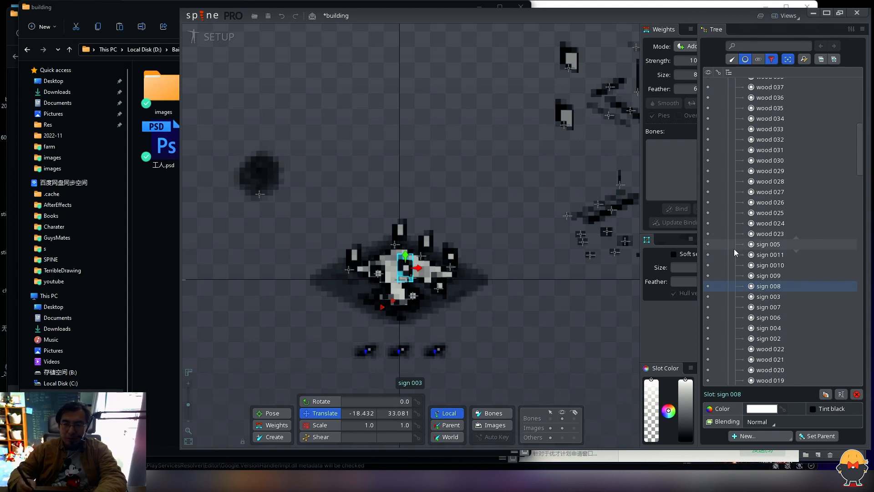
left_click_drag(572, 254, 383, 295)
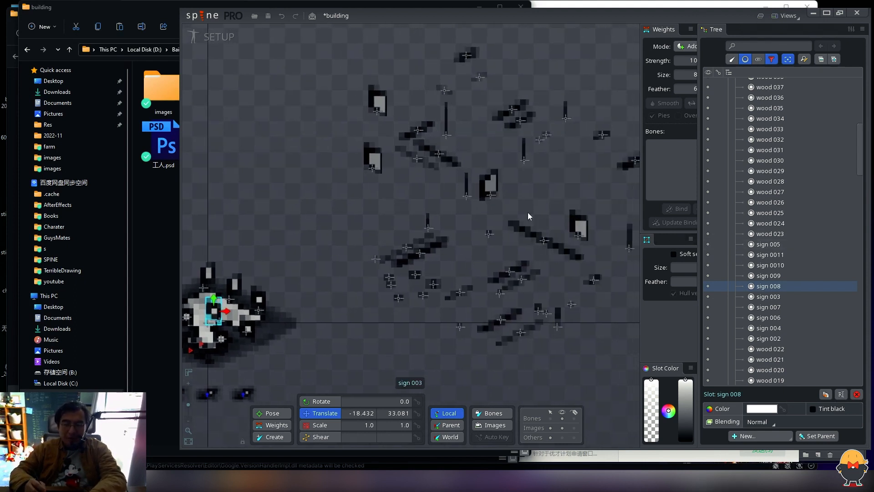
left_click_drag(528, 212, 552, 218)
mouse_move(435, 254)
left_mouse_down()
mouse_move(517, 244)
mouse_move(466, 258)
mouse_move(441, 233)
left_mouse_up()
left_click_drag(550, 200, 478, 236)
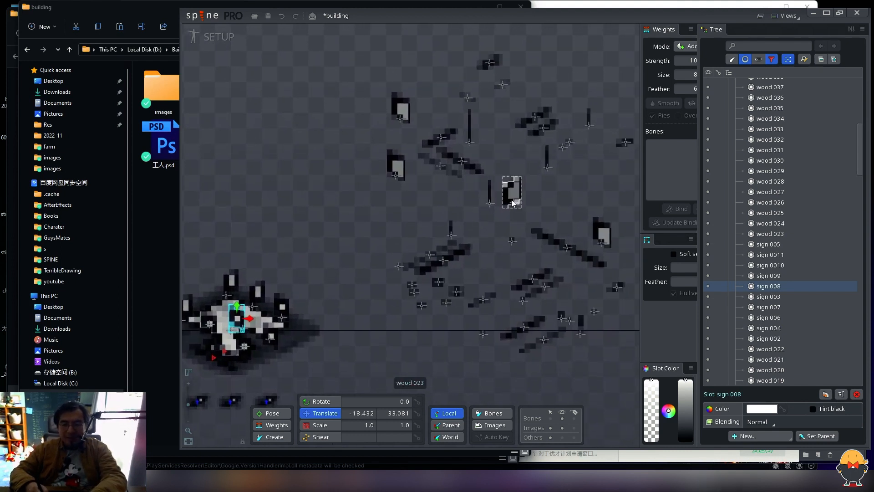
left_click_drag(564, 279, 469, 292)
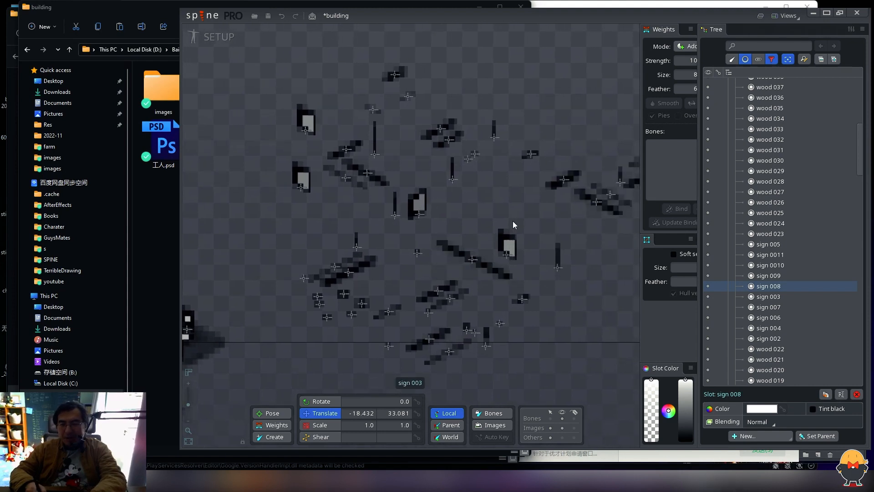
left_click_drag(424, 245, 556, 214)
left_click_drag(436, 236, 494, 217)
left_click_drag(428, 253, 466, 254)
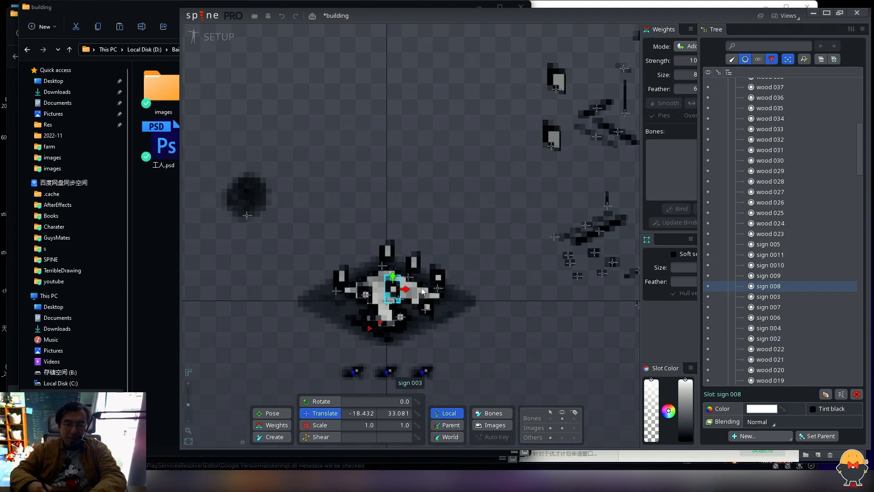
Step: Save the project and play back the fall animation in Animate mode
left_click(228, 36)
key("ctrl+s")
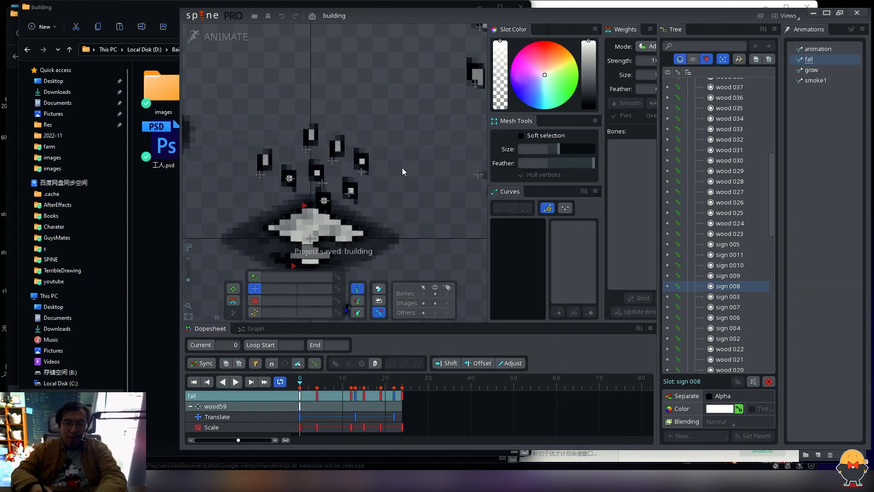
key("d")
left_click_drag(403, 168, 449, 132)
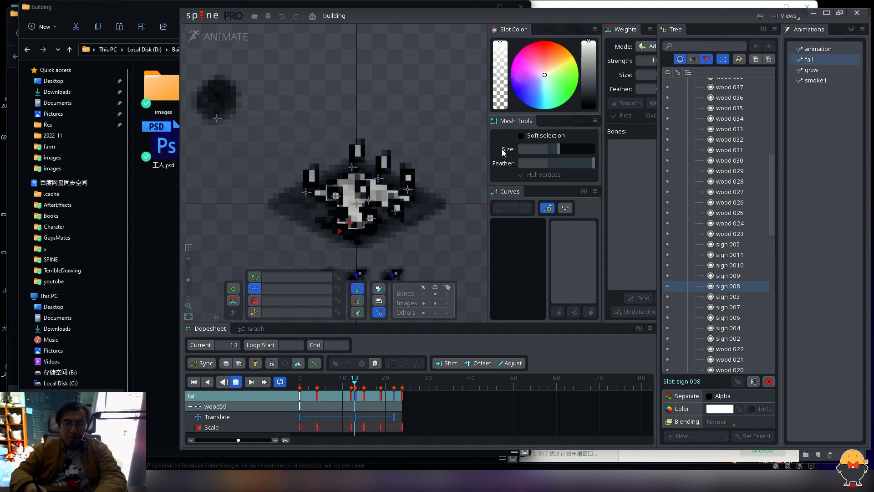
key("d")
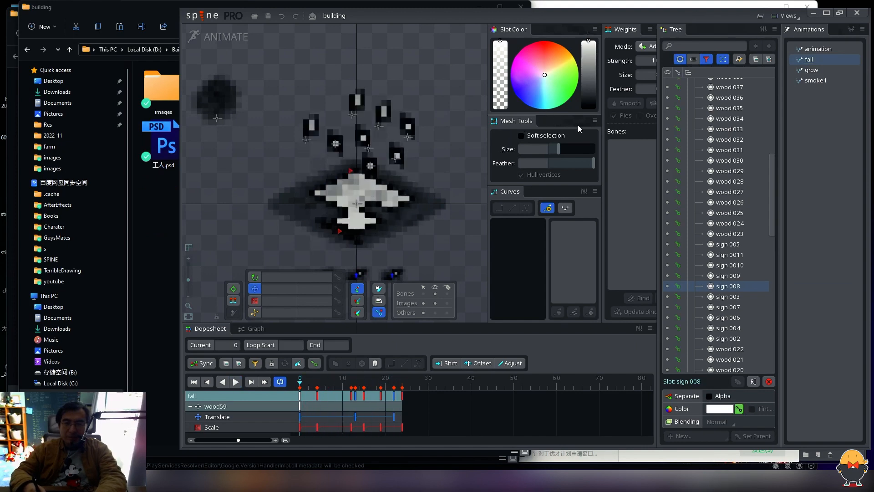
Step: Compare the fall and grow animations, and preview grow and smoke1
left_click(814, 71)
left_click(811, 60)
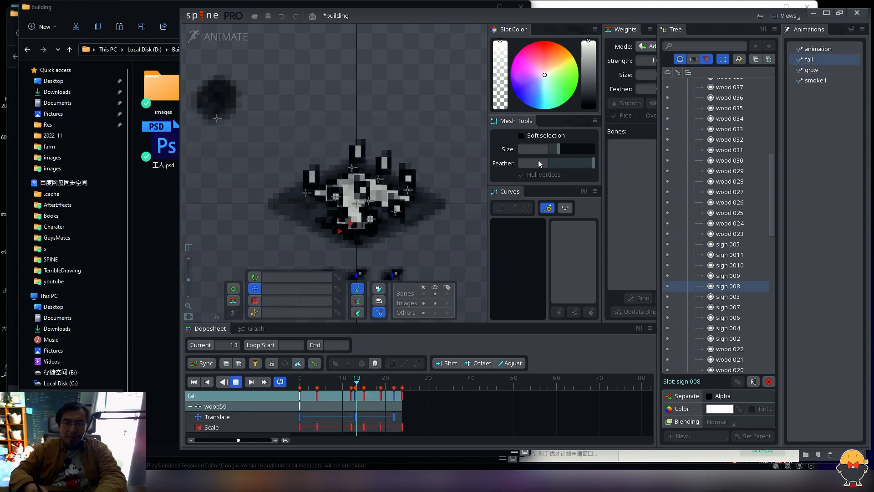
left_click(811, 71)
left_click(810, 63)
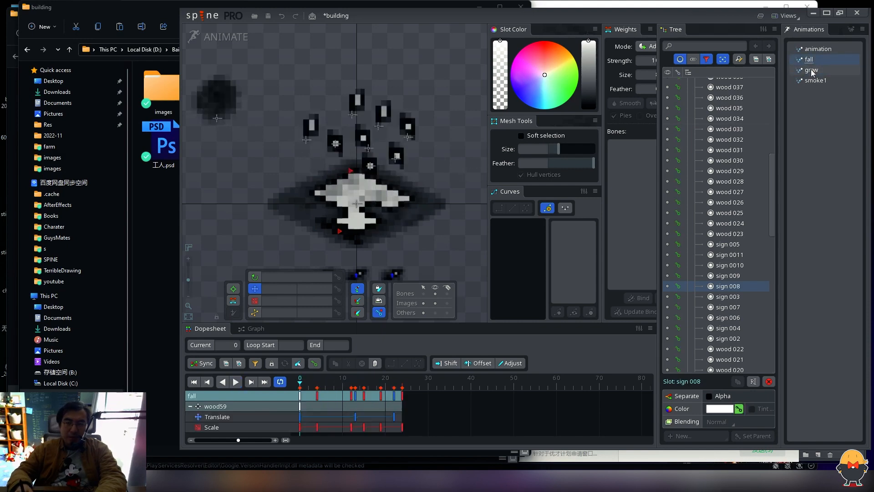
left_click(811, 70)
left_click(811, 63)
left_click(812, 71)
key("d")
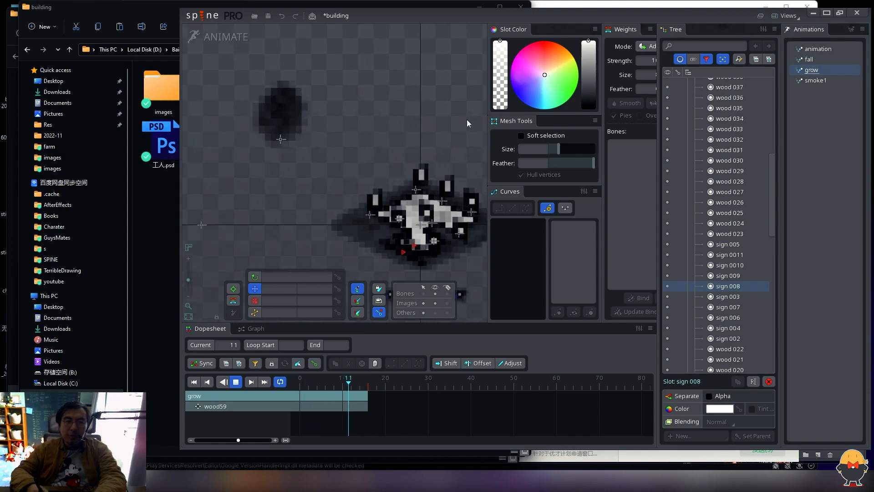
left_click(813, 81)
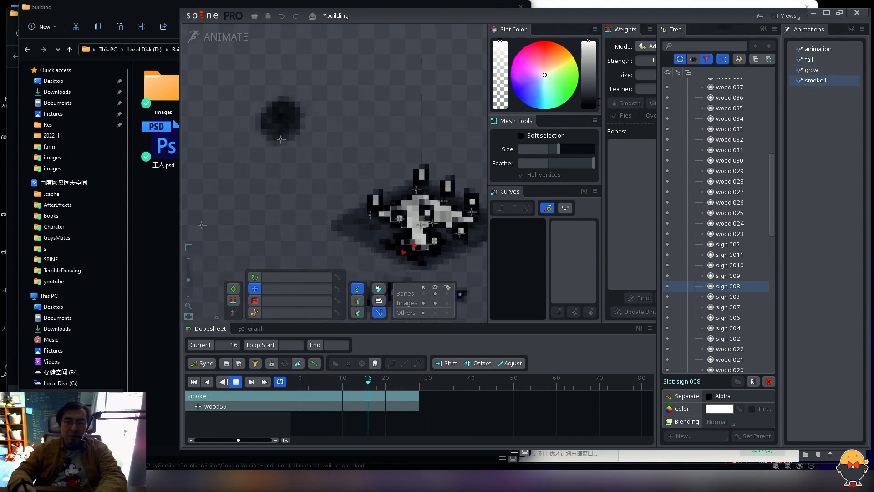
Step: Compare the opening poses of the fall and grow animations, select grow's visible keyframes and play it back
left_click_drag(458, 183, 411, 126)
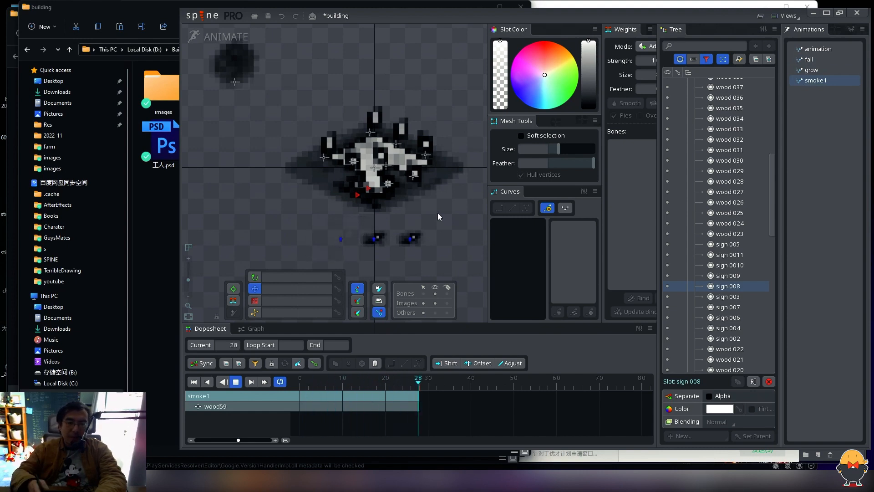
left_click(809, 59)
left_click(812, 70)
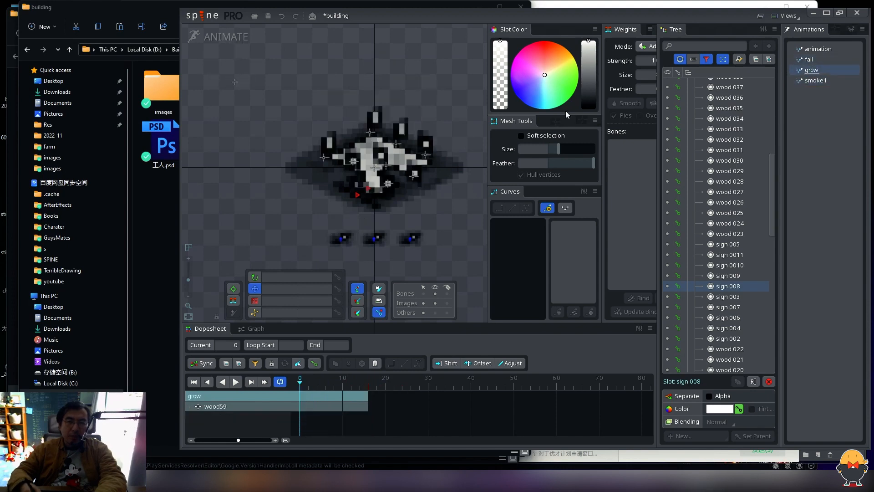
left_click(799, 60)
key("space")
left_click_drag(422, 181, 424, 210)
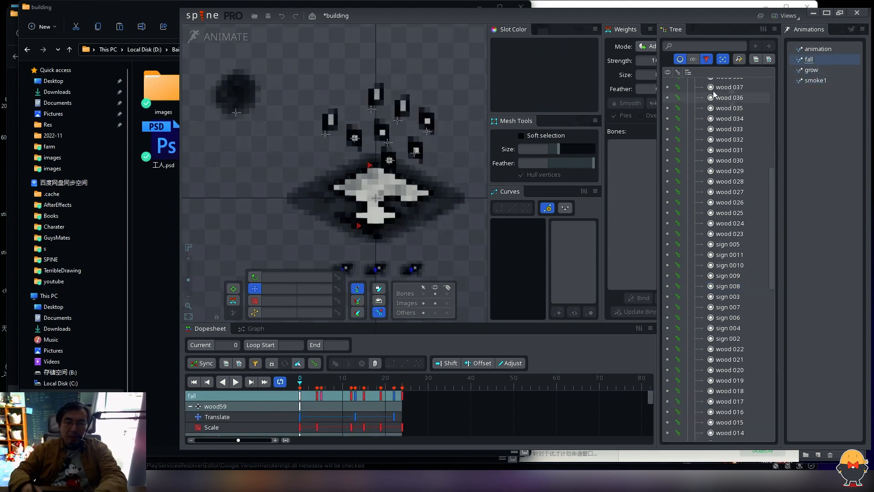
left_click(797, 71)
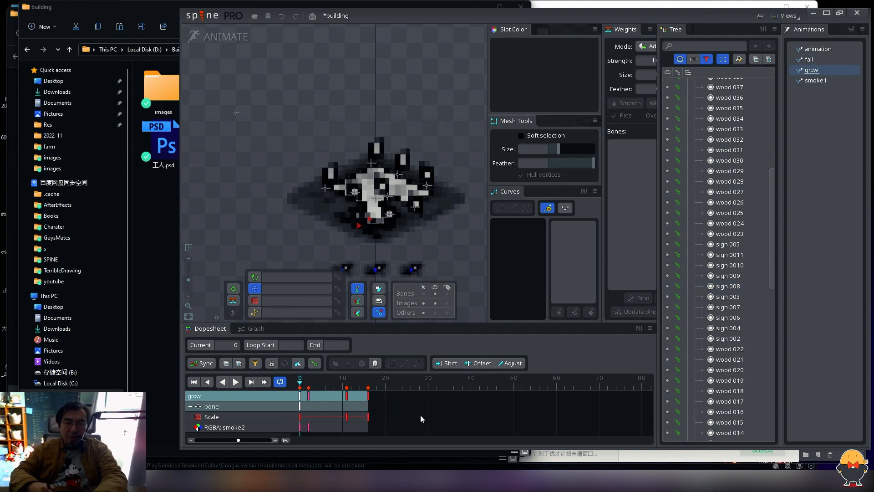
left_click_drag(419, 421, 299, 391)
left_click_drag(422, 249, 409, 174)
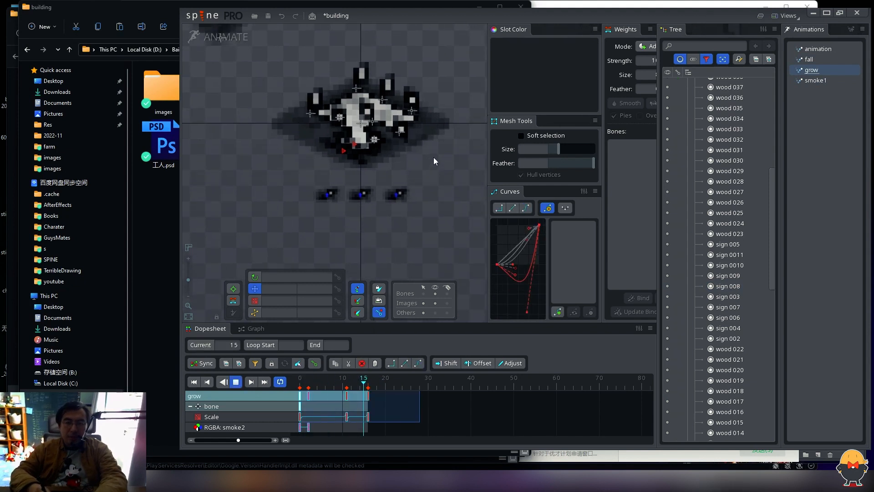
Step: Switch back and forth between fall and grow to check how they join, and play fall
left_click(809, 59)
left_click_drag(367, 180, 363, 237)
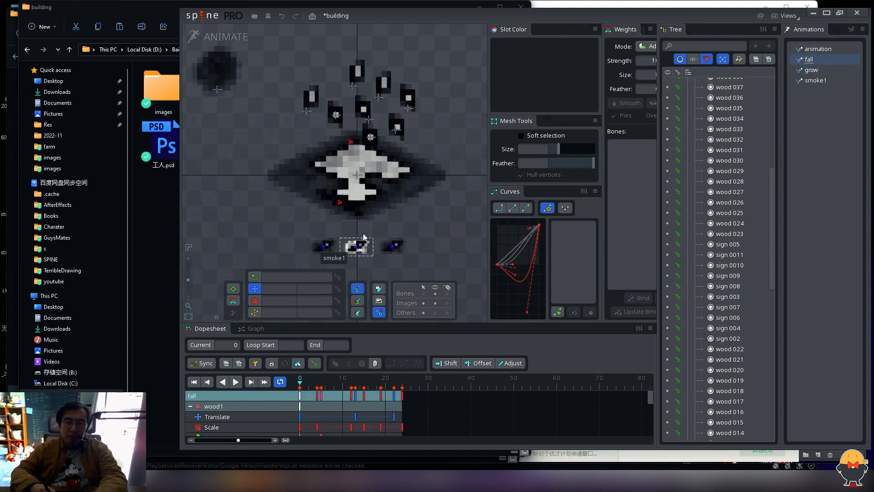
left_click(814, 71)
left_click(810, 61)
left_click(811, 70)
left_click(810, 61)
key("d")
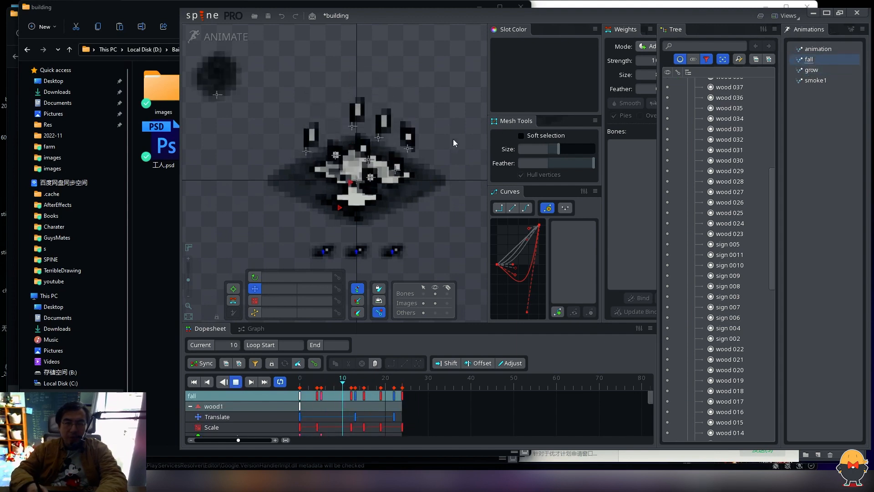
key("d")
Step: Inspect the sign 003 and wood 043 pieces while replaying the fall animation
left_click_drag(411, 118, 403, 163)
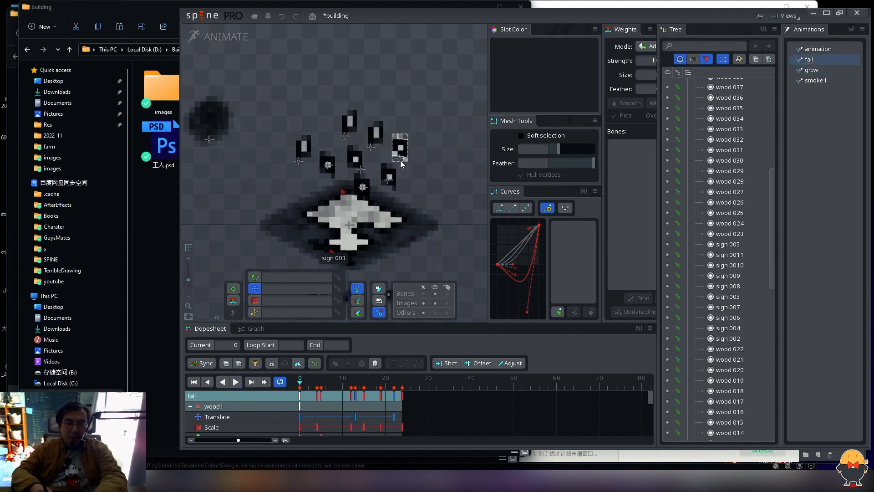
left_click(401, 162)
key("d")
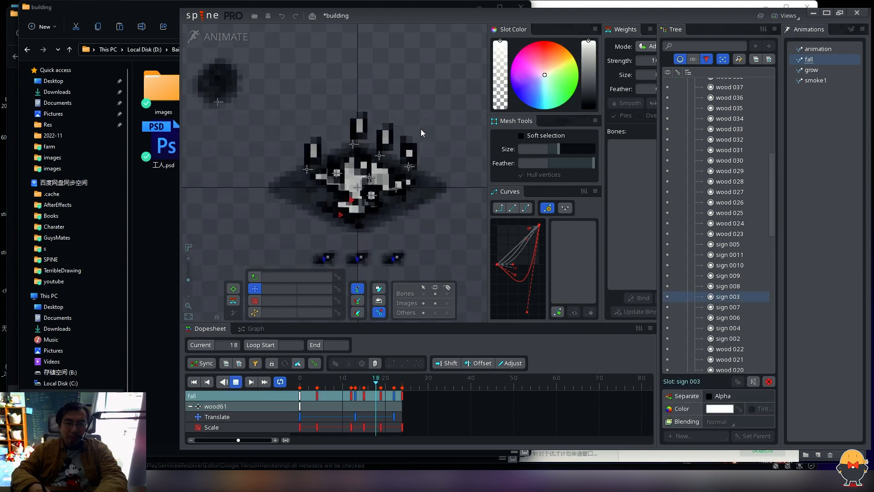
key("d")
left_click(352, 160)
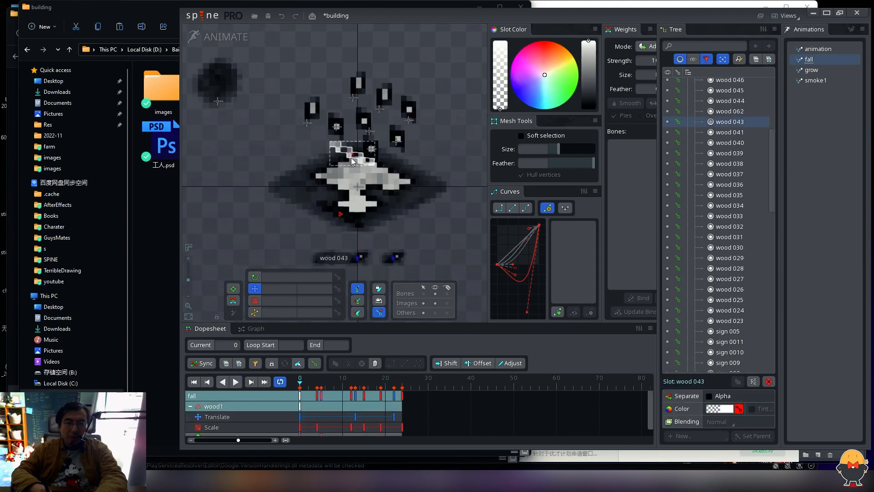
key("d")
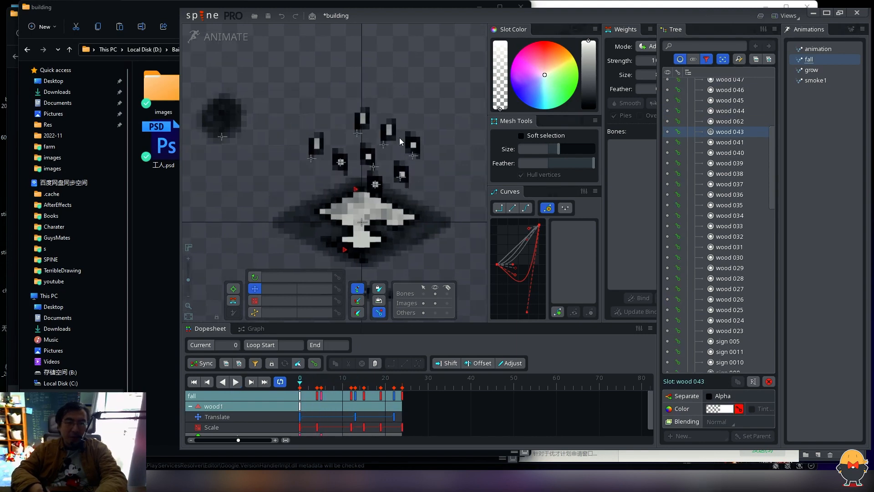
Step: Clear the tree's slot filter, expand its nodes, and select bones wood54 through wood61 with their sign slots and attachments
left_click(411, 159)
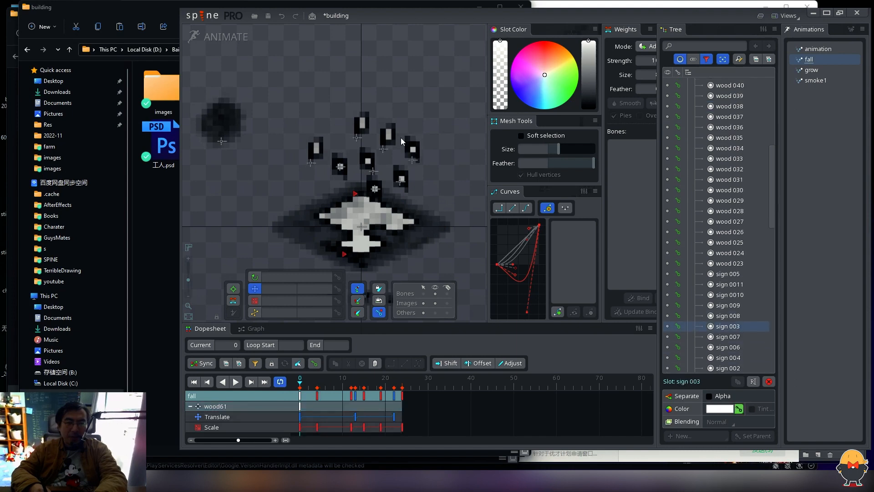
left_click(678, 60)
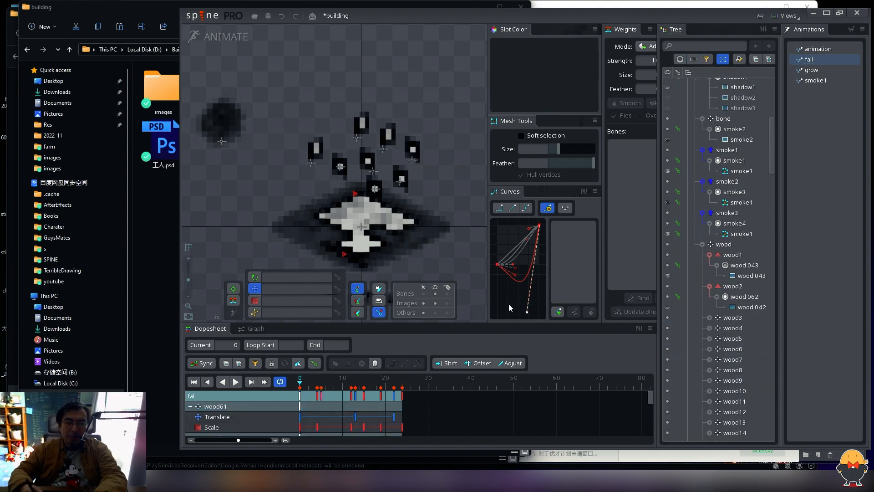
left_click(413, 161)
scroll(772, 218, "down", 5)
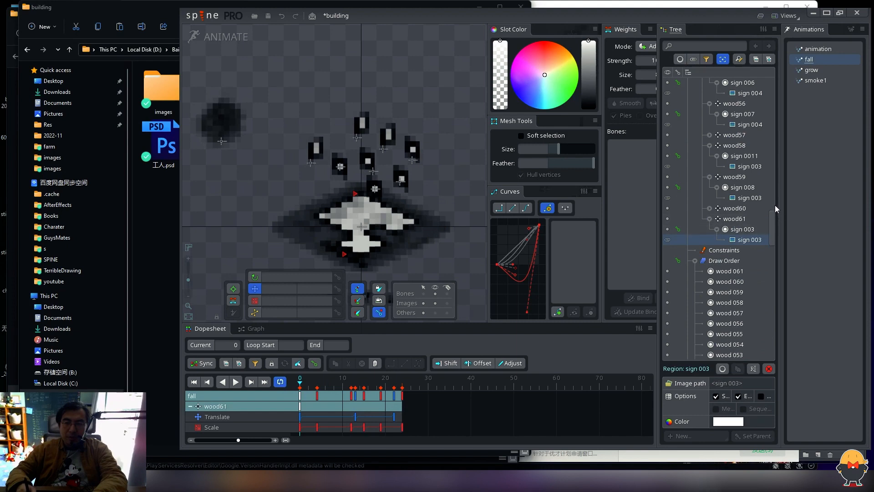
scroll(774, 208, "up", 5)
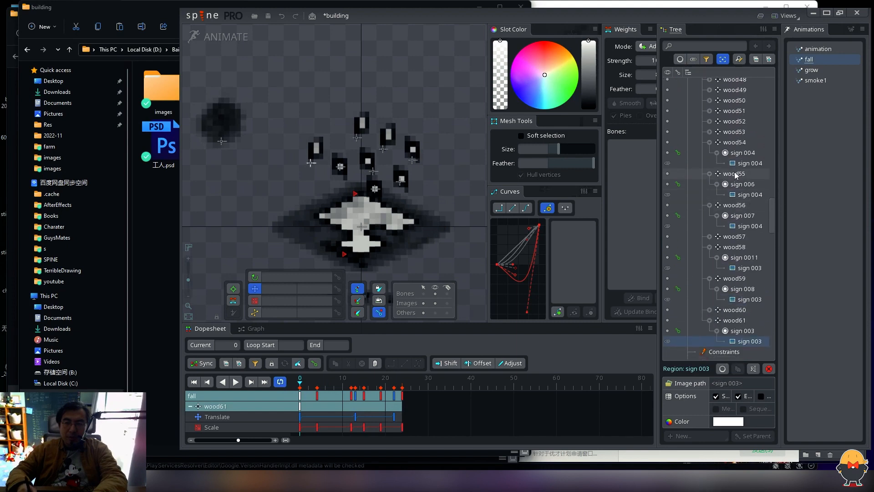
left_click(735, 174, "shift")
left_click(734, 142, "shift")
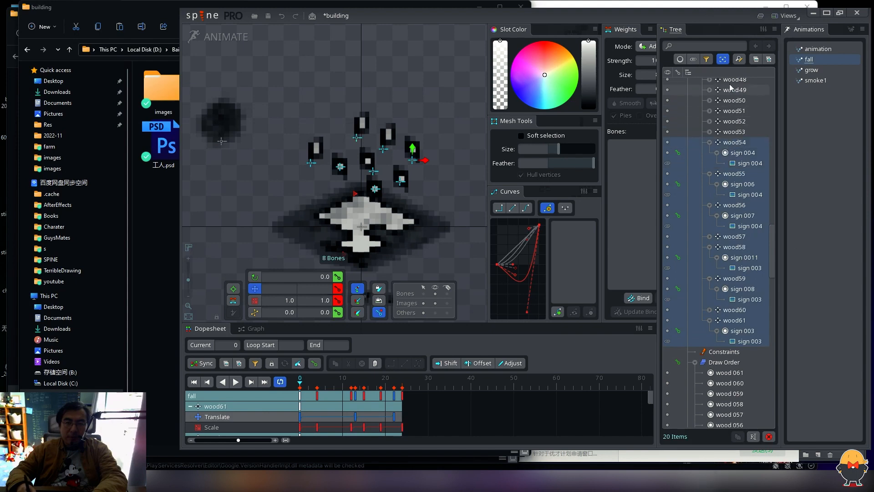
left_click(768, 59)
left_click(768, 59)
mouse_move(772, 175)
left_mouse_down()
mouse_move(781, 274)
mouse_move(774, 302)
left_mouse_up()
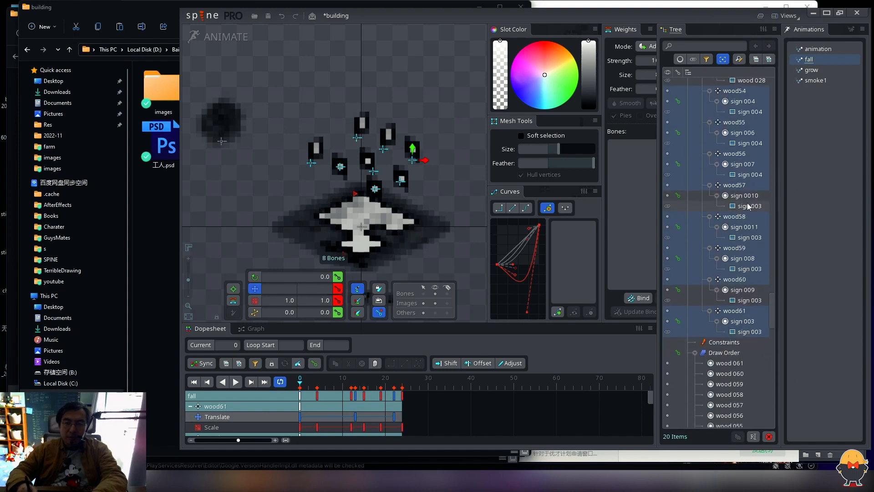
left_click(749, 301, "ctrl")
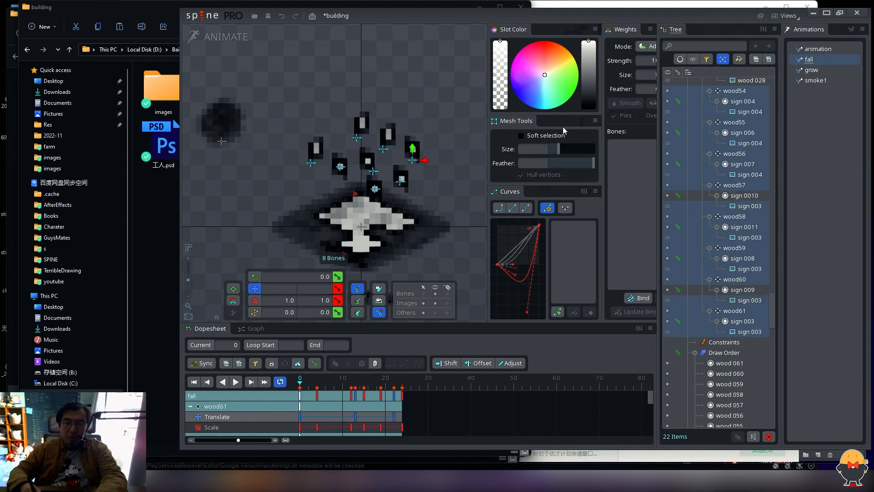
Step: Try to key the selected sign slots' alpha to 0 at frame 0 and back to full at frame 3
left_click_drag(497, 84, 484, 244)
left_click(313, 383)
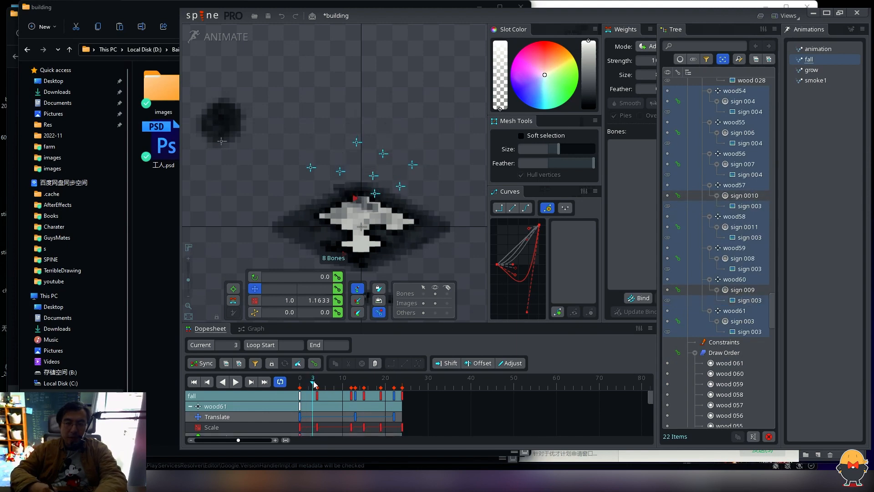
left_click_drag(648, 400, 647, 404)
left_click_drag(630, 441, 581, 442)
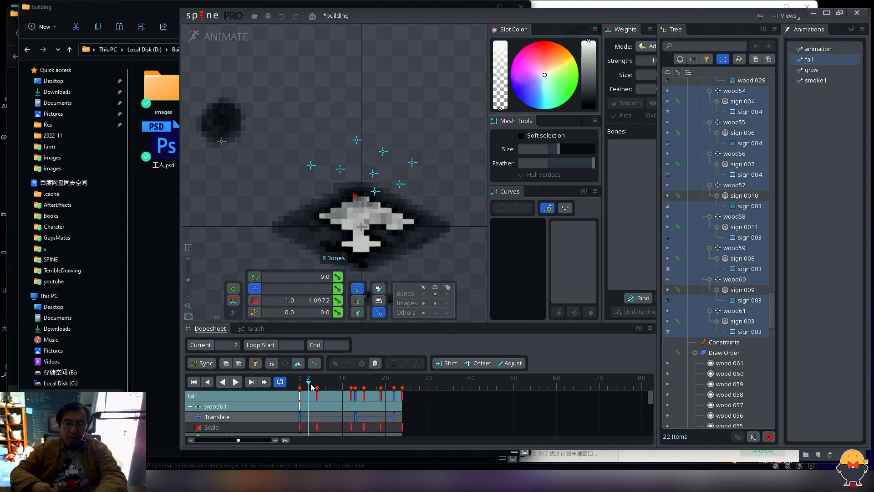
left_click_drag(501, 108, 500, 41)
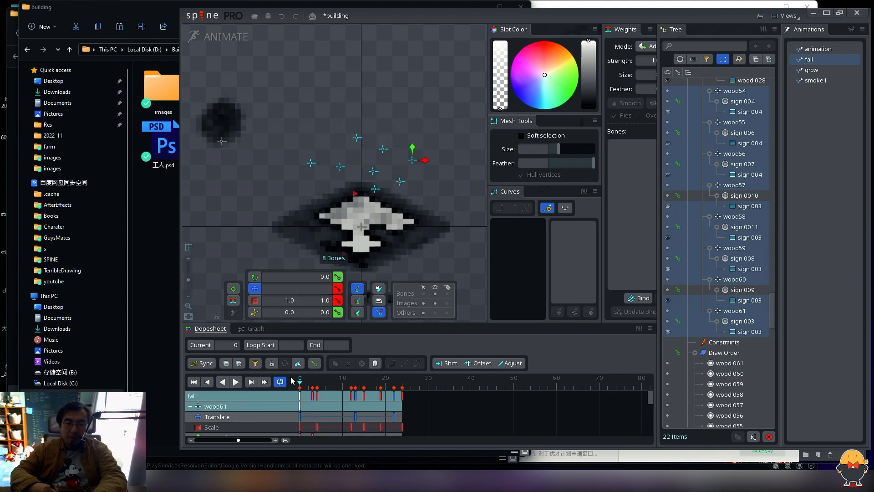
key("ctrl+z")
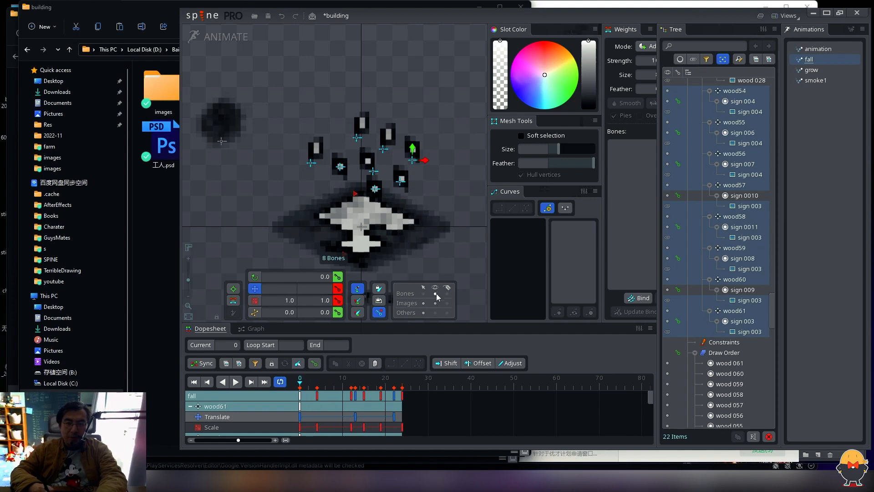
left_click(458, 301)
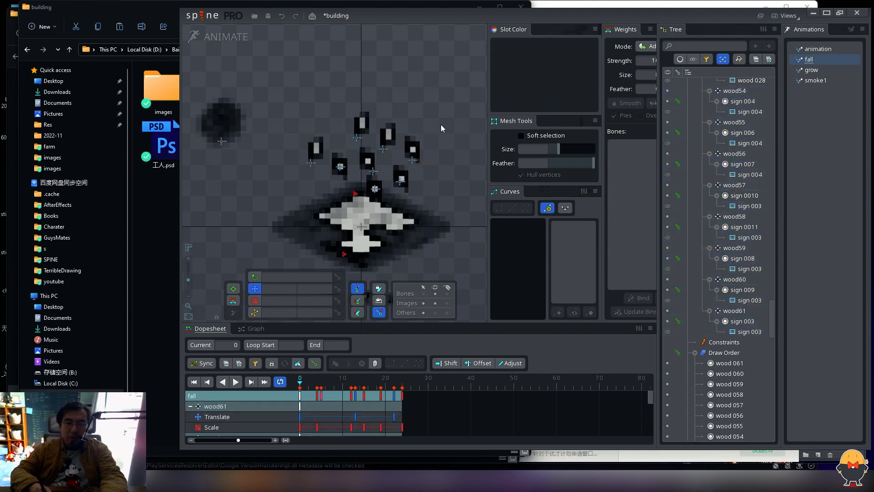
Step: Try to select the floating sign pieces directly in the viewport
left_click(390, 135)
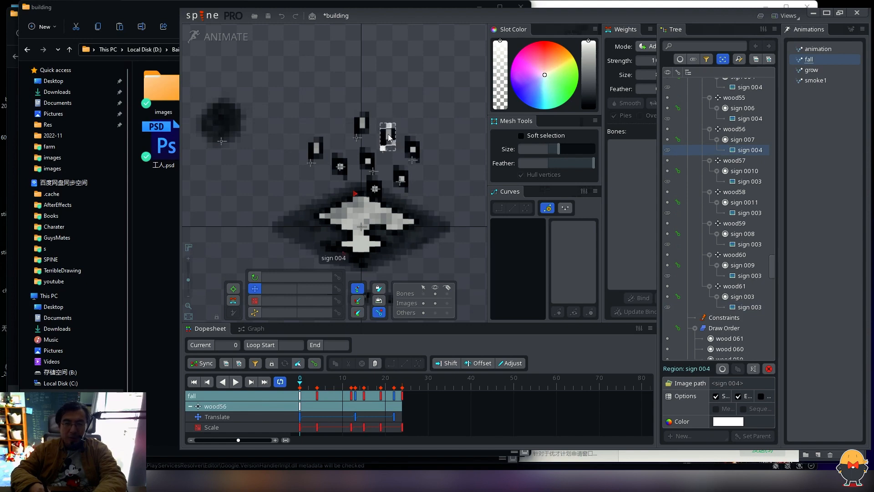
left_click_drag(443, 94, 306, 210)
key("1")
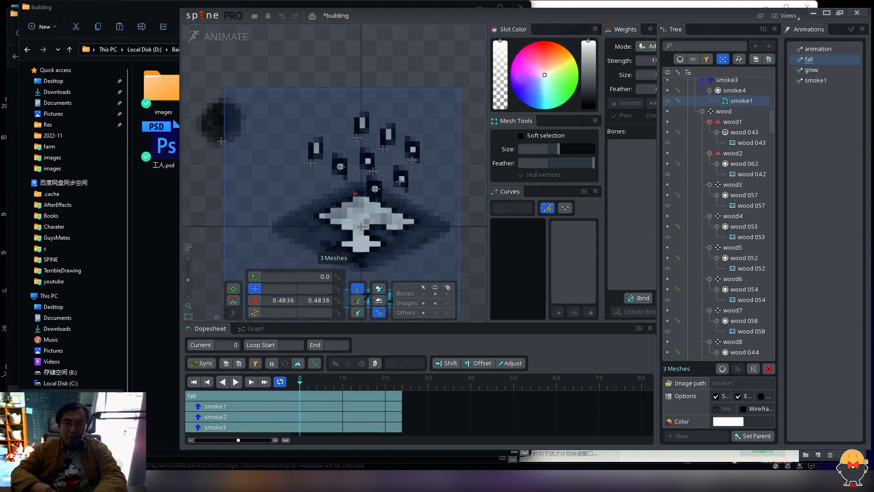
left_click_drag(404, 185, 408, 100)
left_click_drag(399, 219, 392, 259)
left_click_drag(408, 109, 413, 156)
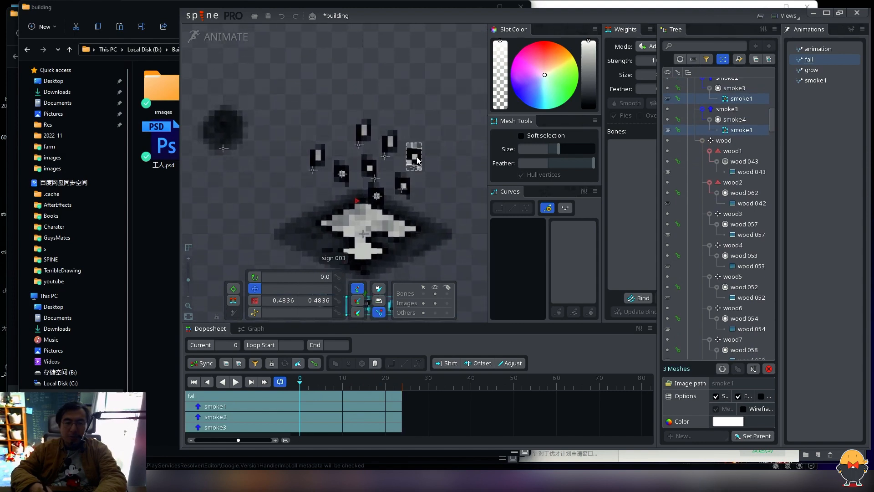
left_click(413, 157)
left_click(386, 140)
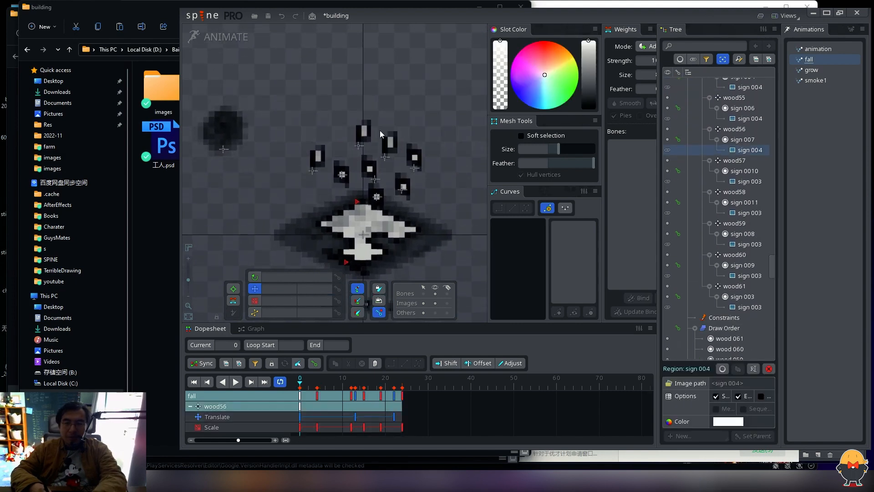
Step: Extend the tree selection from wood61's sign 003 attachment up to bone wood54
left_click(745, 305)
scroll(756, 251, "up", 5)
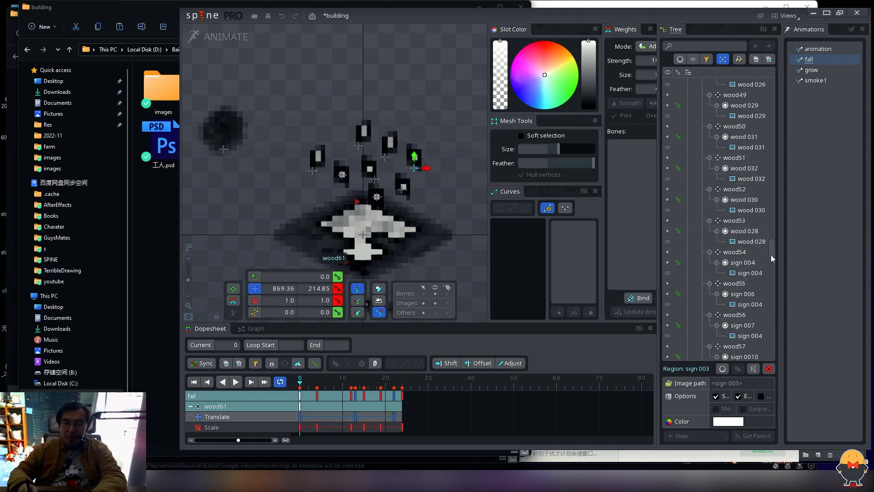
scroll(771, 255, "up", 4)
left_click(749, 233, "shift")
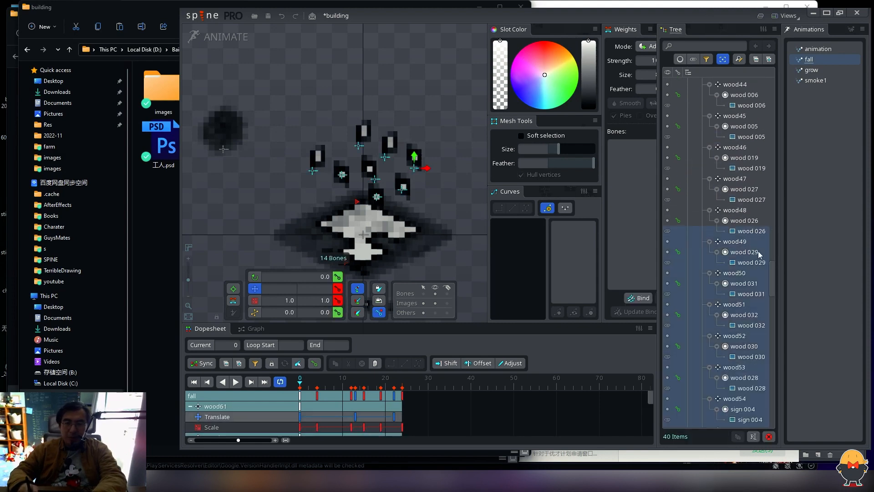
left_click_drag(773, 266, 774, 285)
left_click(740, 220, "shift")
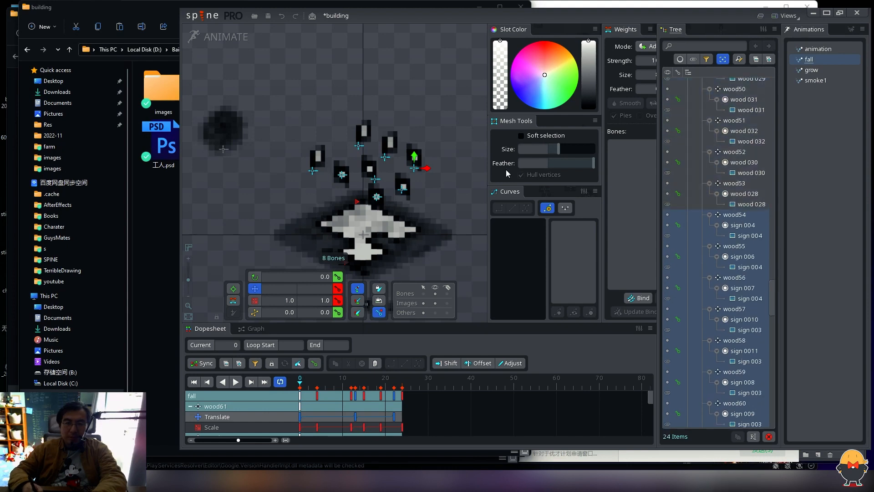
Step: Check individual sign attachments and try box-selecting the floating signs' bones in the viewport
left_click(750, 330)
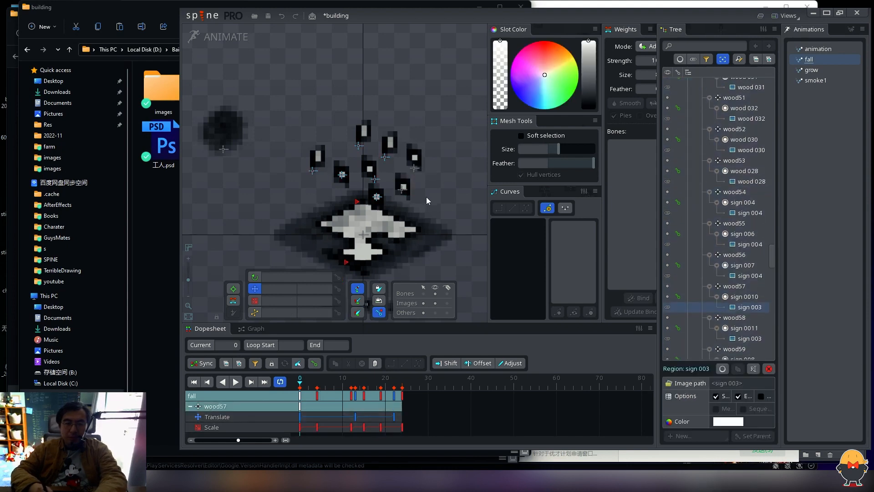
left_click(376, 199)
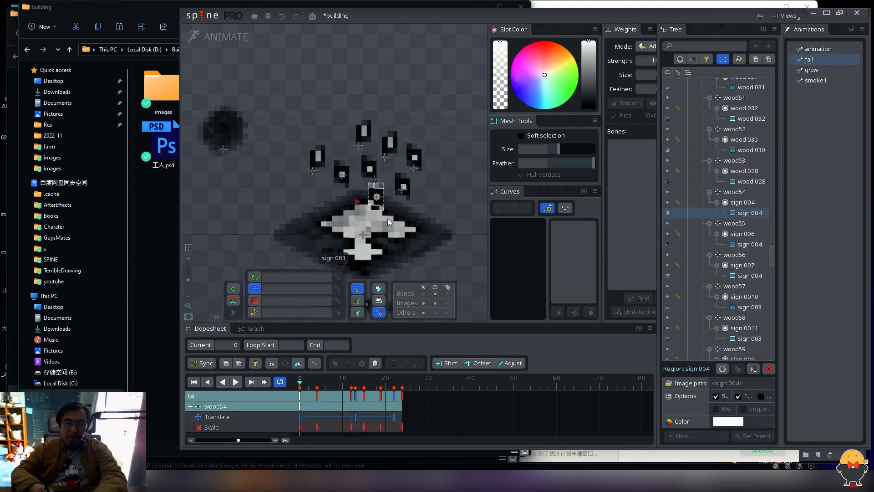
left_click_drag(419, 121, 295, 195)
scroll(773, 239, "up", 4)
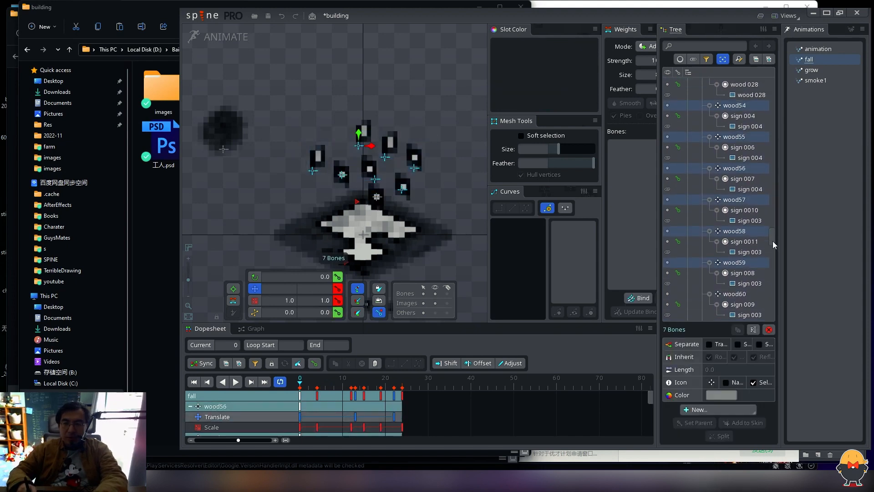
Step: Select wood54 through wood61 with all their sign slots and set the slots' alpha to 0 at frame 0 of fall
left_click(749, 175)
scroll(771, 235, "down", 8)
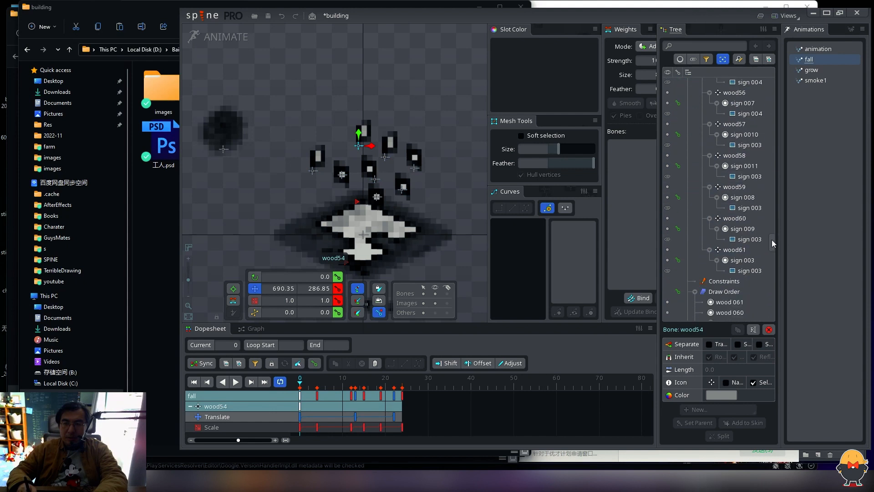
left_click(744, 247, "shift")
left_click_drag(506, 83, 453, 288)
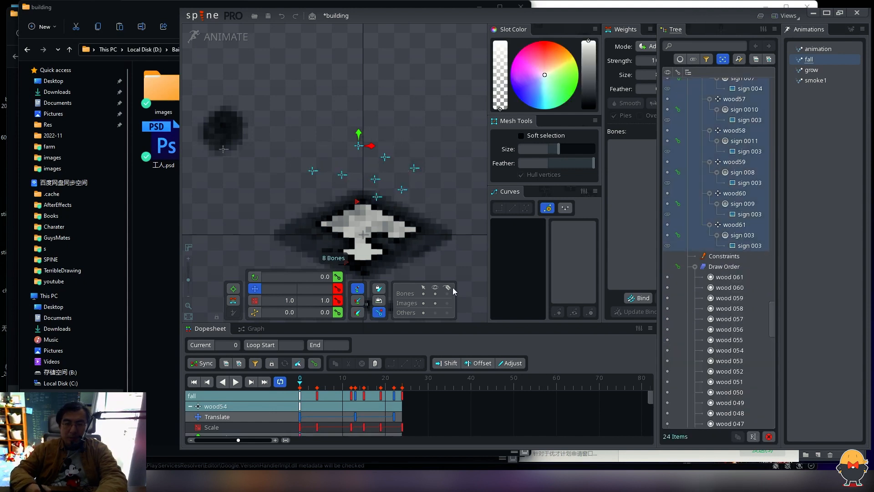
Step: Key the selected sign slots back to full opacity at frame 3 of fall, play the result and save the project
left_click(314, 383)
key("l")
key("d")
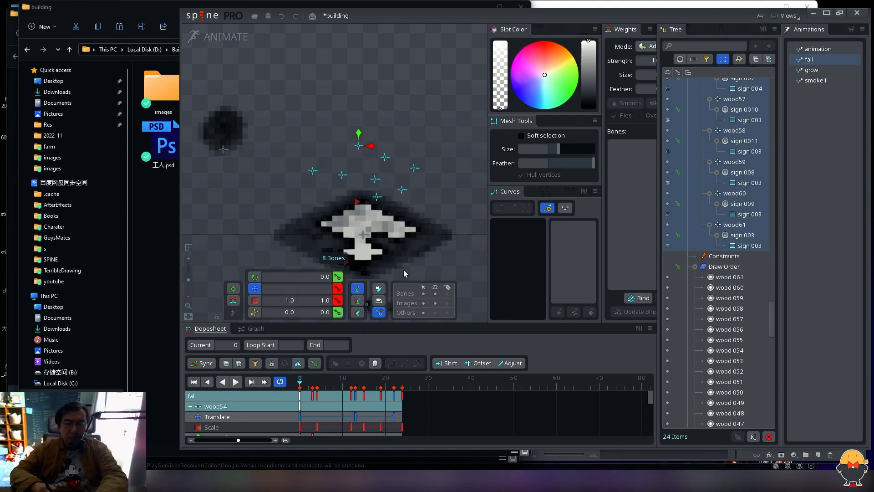
key("l")
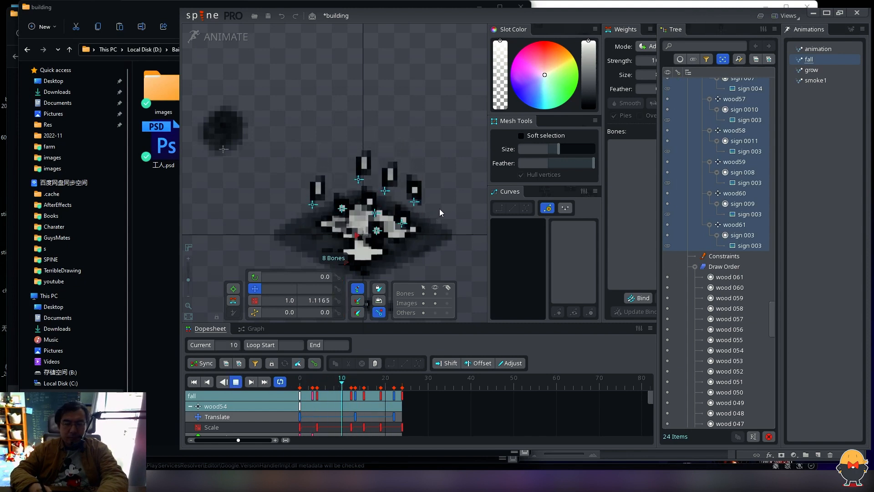
key("ctrl+s")
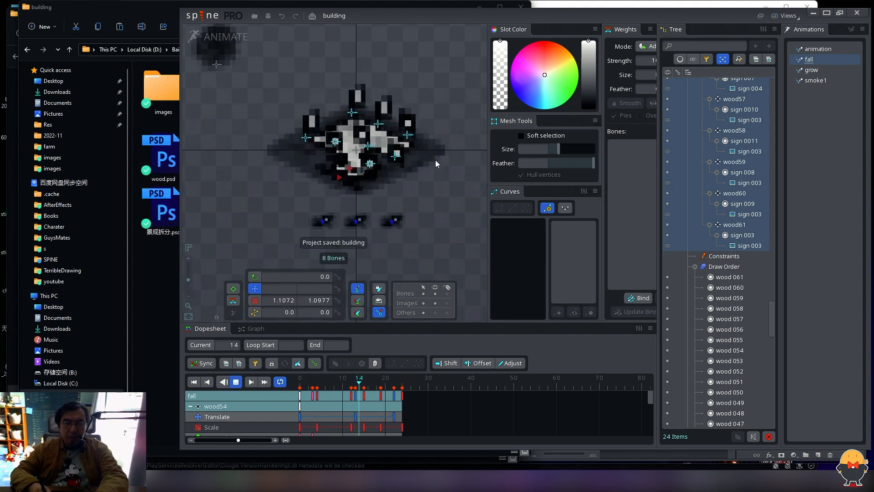
Step: Copy all keys of the grow animation and paste them into animation at frame 0
key("k")
left_click(799, 73)
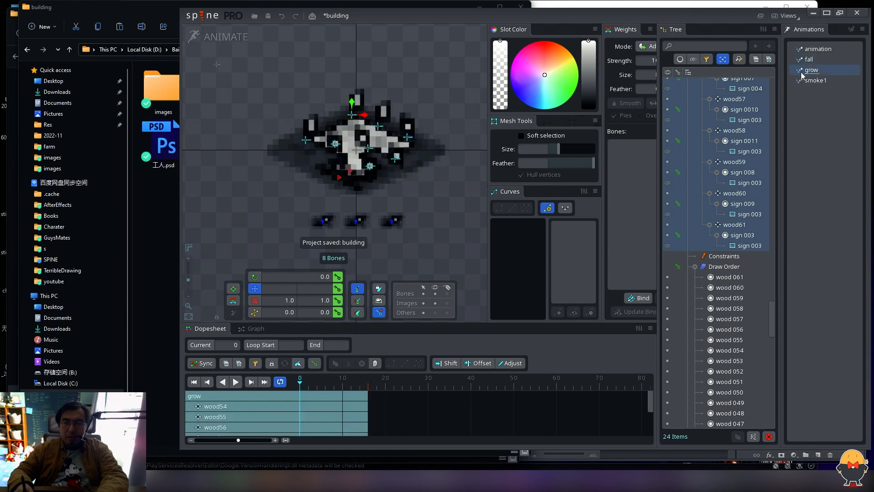
key("space")
left_click_drag(407, 421, 168, 331)
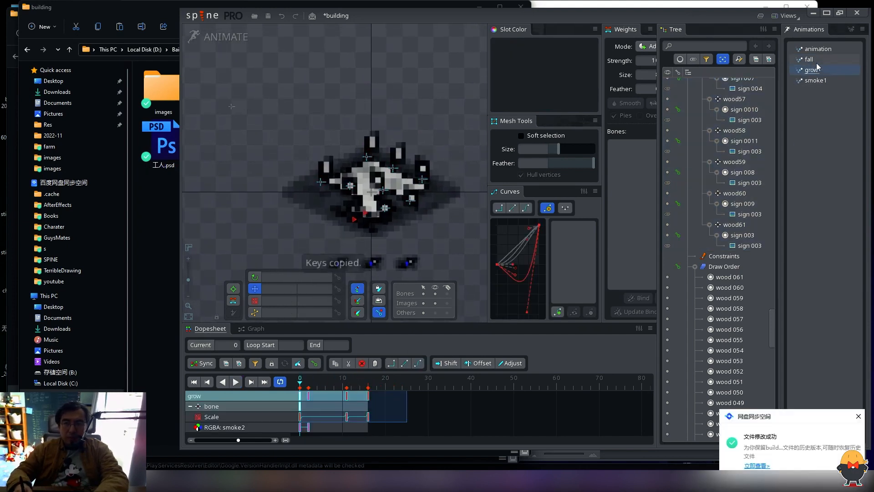
left_click(818, 49)
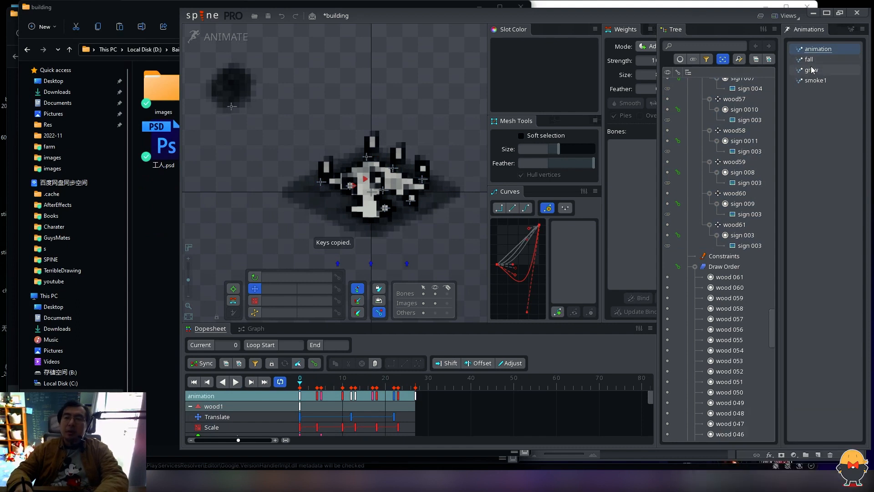
key("ctrl+v")
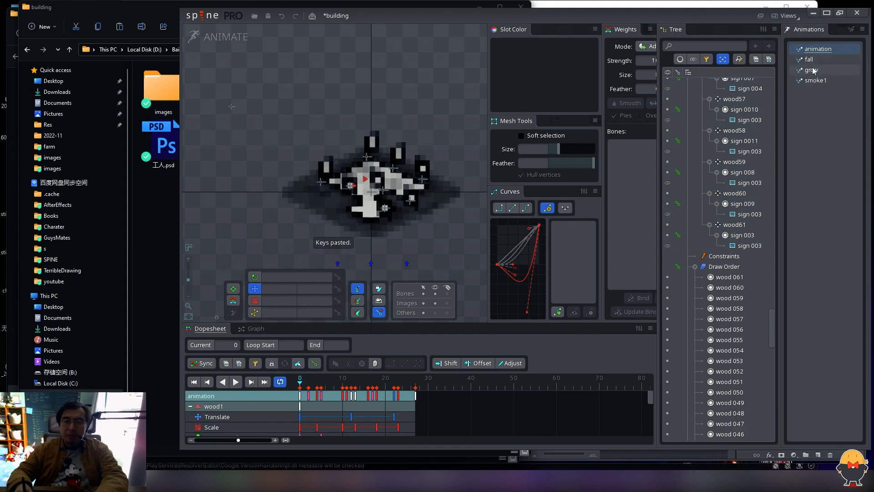
Step: Copy all keys of the fall animation and paste them into animation at frame 0
left_click(812, 70)
left_click_drag(385, 430, 494, 420)
key("ctrl+c")
left_click(815, 59)
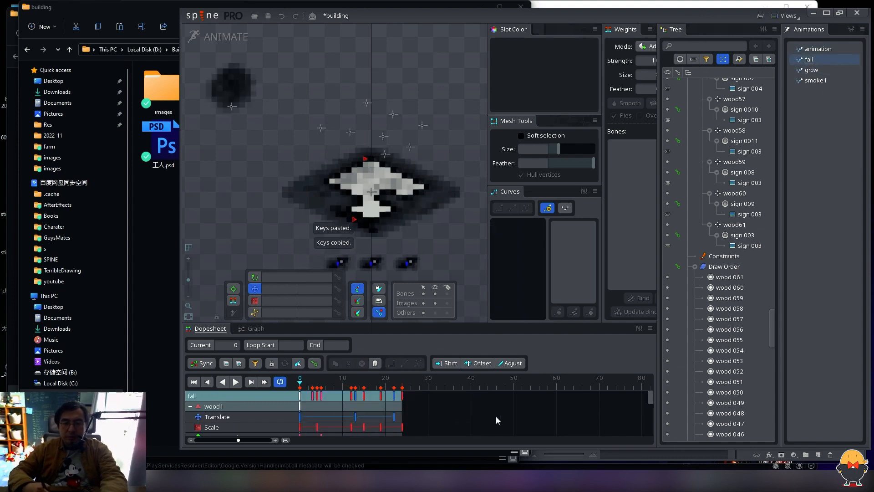
left_click(813, 51)
key("ctrl+v")
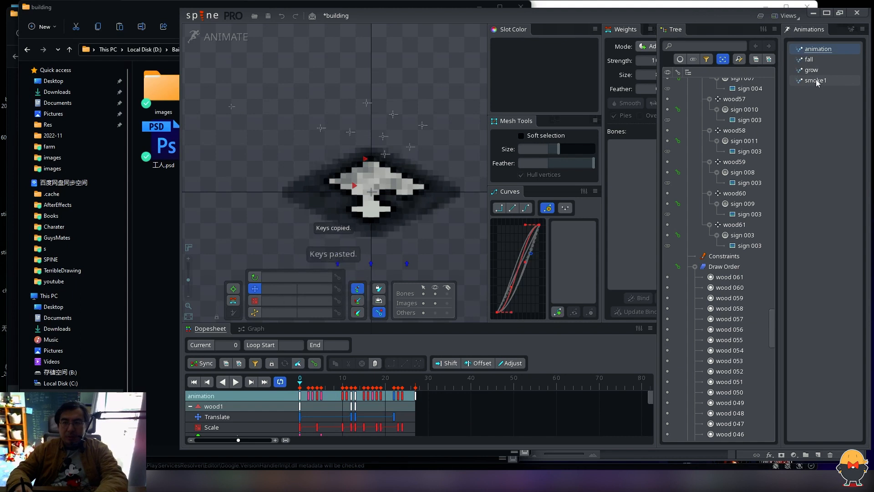
Step: Copy the smoke1 animation's keys into animation at frame 0, then play the combined result and save the project
left_click(816, 80)
left_click_drag(466, 411, 248, 347)
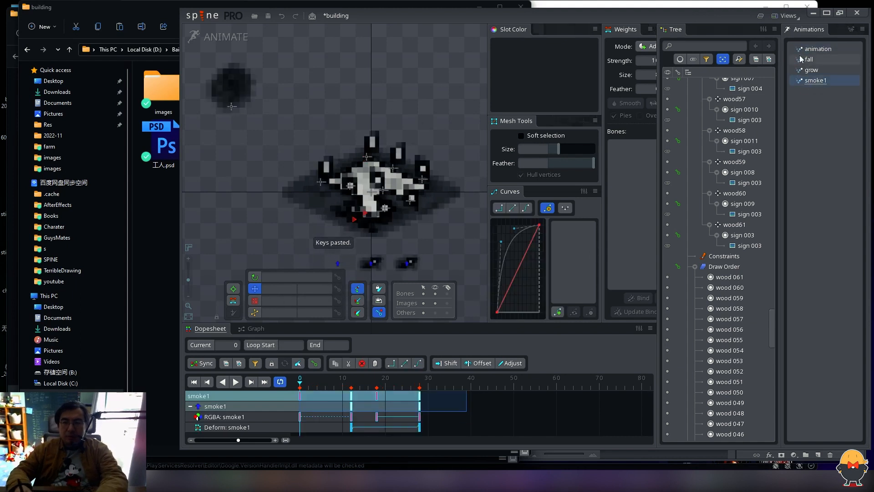
left_click(815, 49)
key("space")
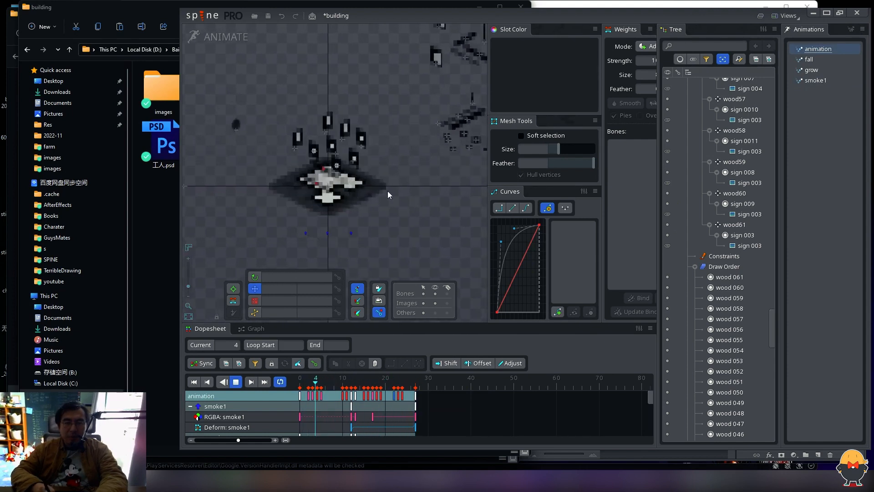
key("ctrl+s")
Step: Replay the combined animation from its first frame and examine how the falling signs, growing building and smoke work together
left_click_drag(188, 286, 188, 280)
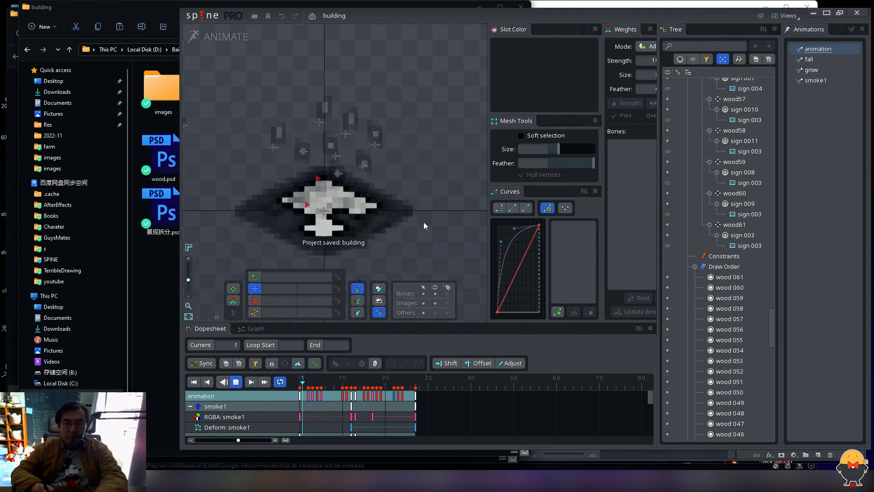
left_click_drag(428, 215, 444, 187)
left_click_drag(429, 219, 446, 197)
key("d")
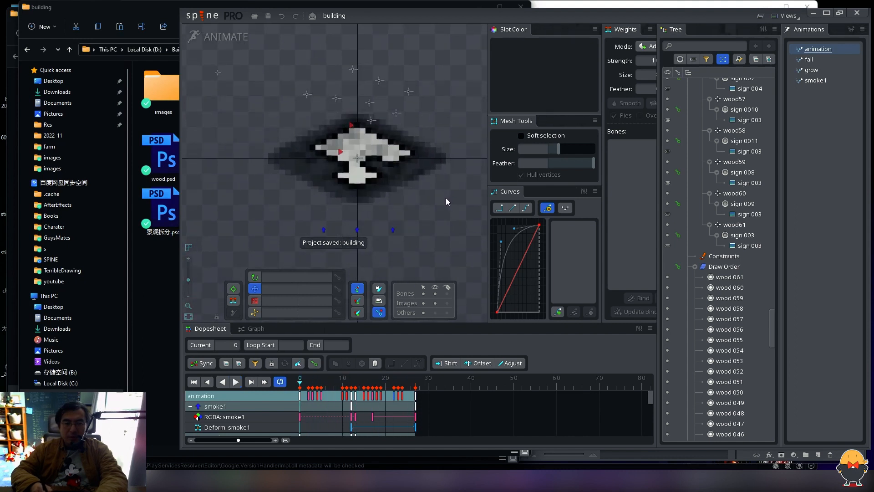
key("d")
key("d")
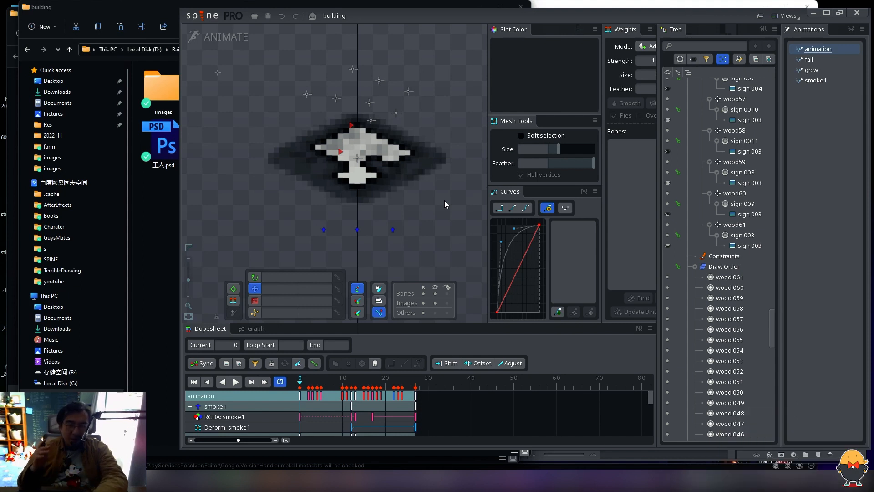
key("d")
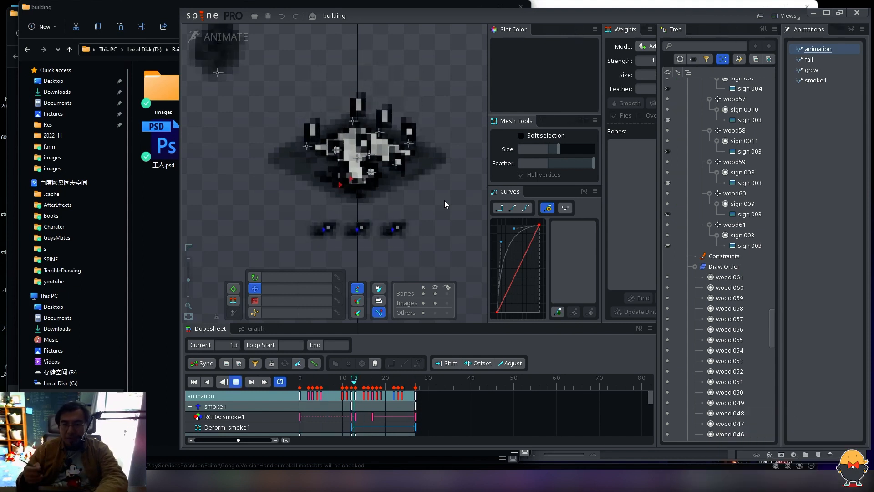
key("k")
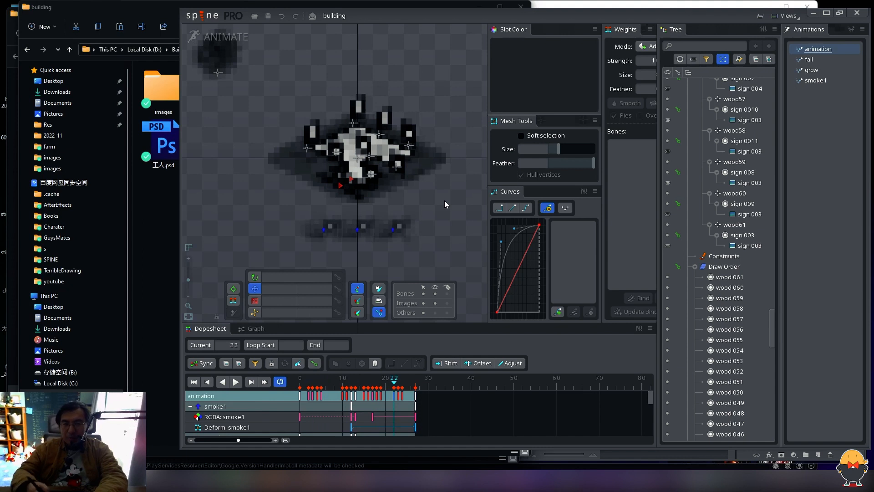
left_click_drag(445, 200, 457, 226)
key("Home")
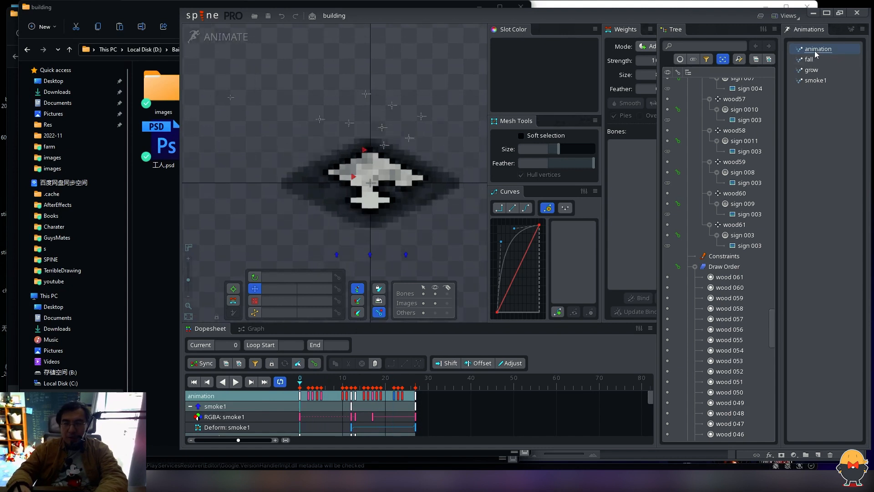
key("d")
key("d")
Step: Switch to the land_7 project window and rename the origin11 skeleton to nb
mouse_move(585, 482)
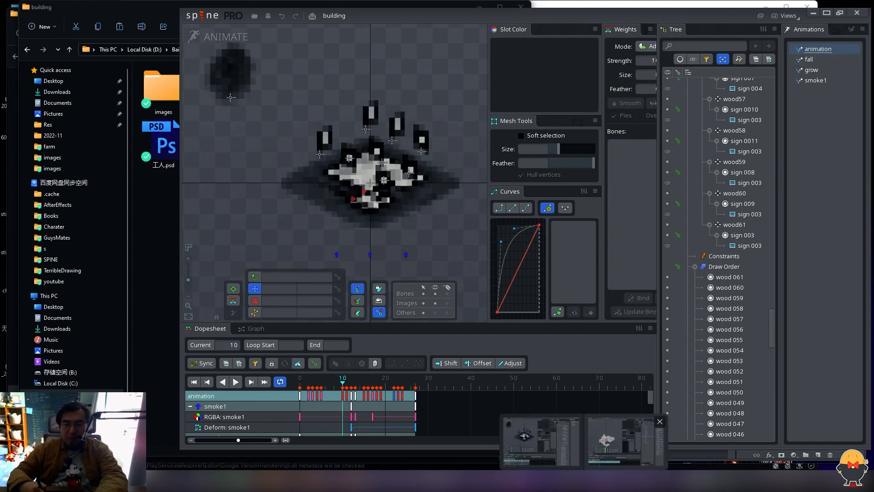
left_click(600, 456)
left_click(665, 192)
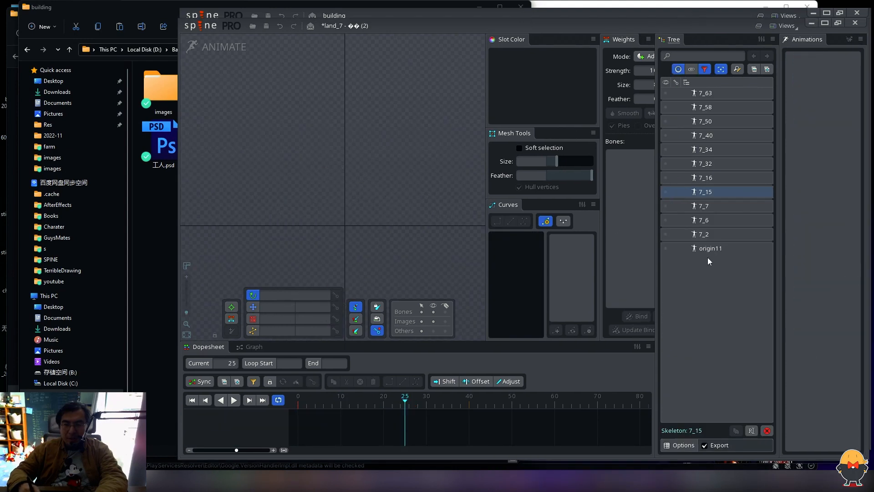
left_click(706, 250)
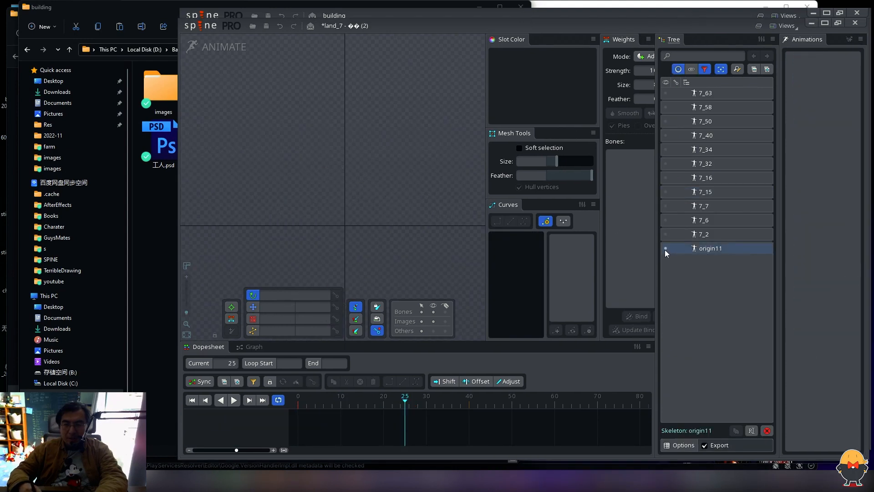
double_click(705, 248)
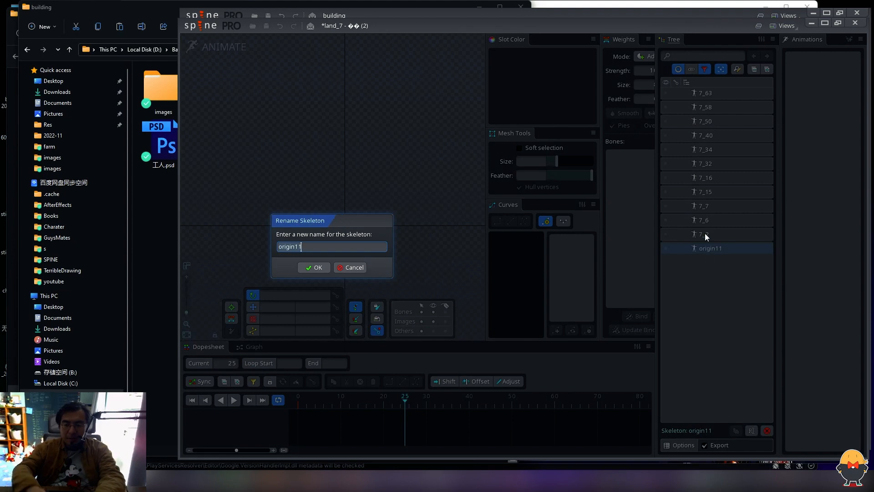
type("nb")
key("Return")
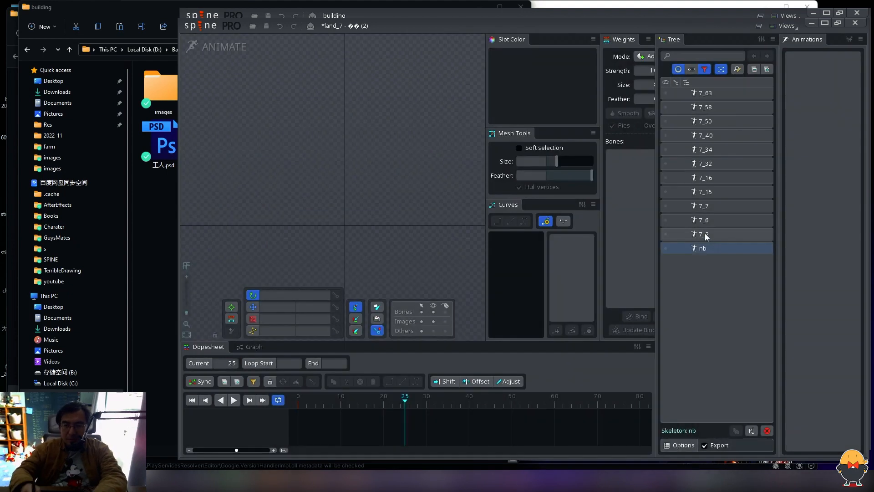
Step: Make the nb skeleton visible and play its nb animation from the first frame
left_click(665, 249)
left_click_drag(400, 188, 388, 210)
key("Home")
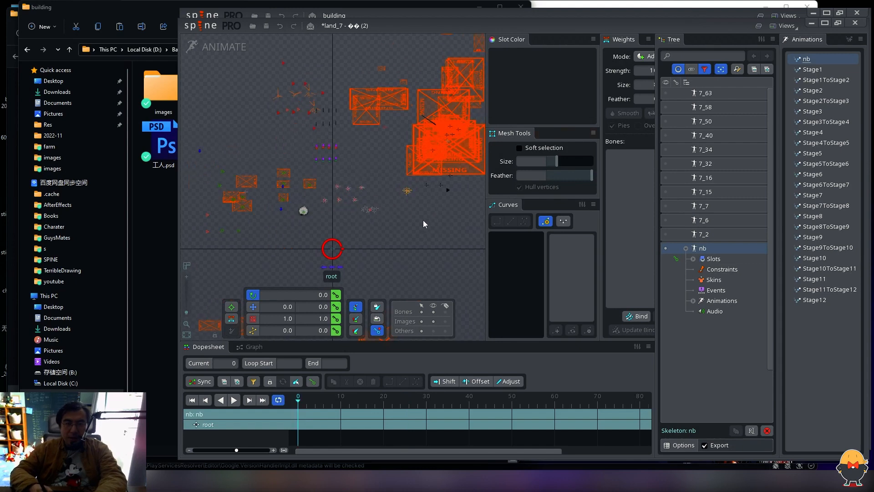
key("d")
mouse_move(439, 233)
left_mouse_down()
mouse_move(436, 222)
mouse_move(440, 231)
mouse_move(454, 228)
left_mouse_up()
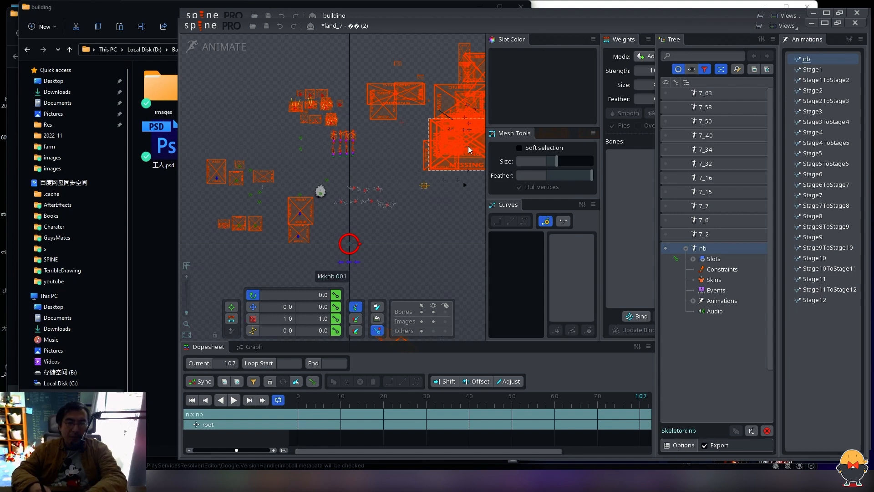
Step: Move and widen the land_7 window to enlarge the viewport, and continue playing the nb animation
left_click_drag(552, 27, 594, 28)
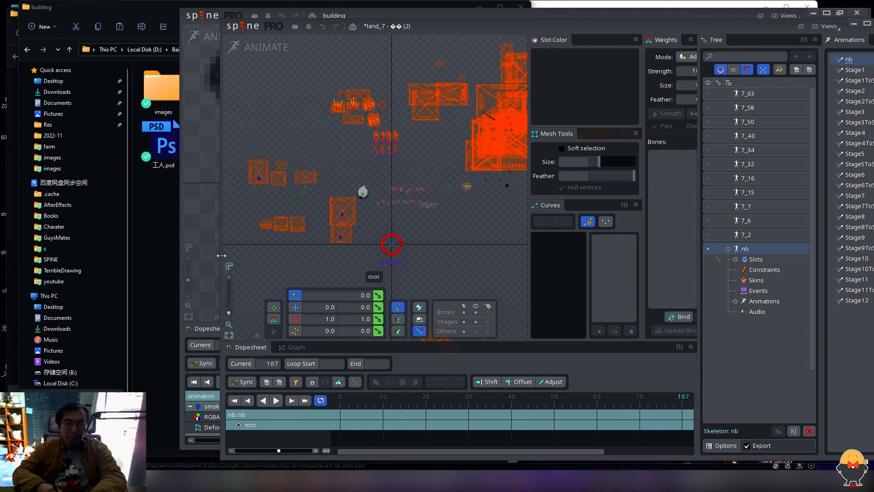
left_click_drag(221, 256, 95, 253)
left_click_drag(383, 231, 342, 214)
key("d")
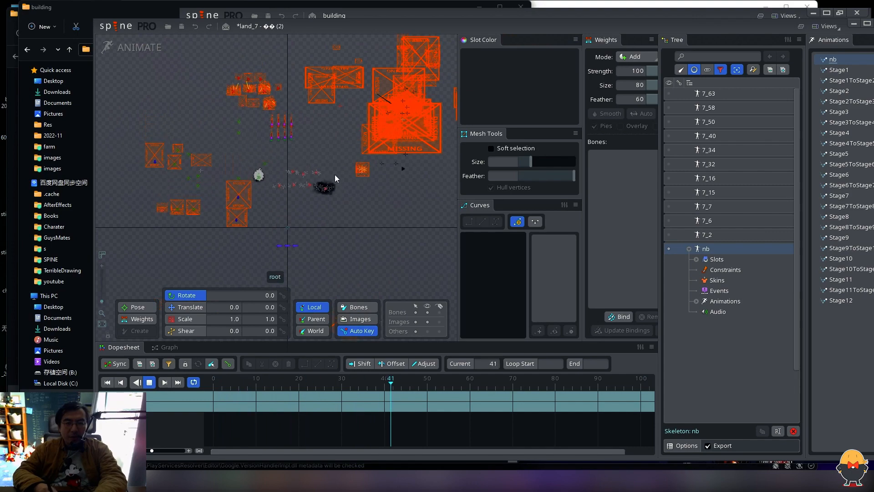
Step: Examine the white debris bursts and dark smoke effects near the origin by replaying and pausing the nb animation
left_click_drag(102, 295, 102, 297)
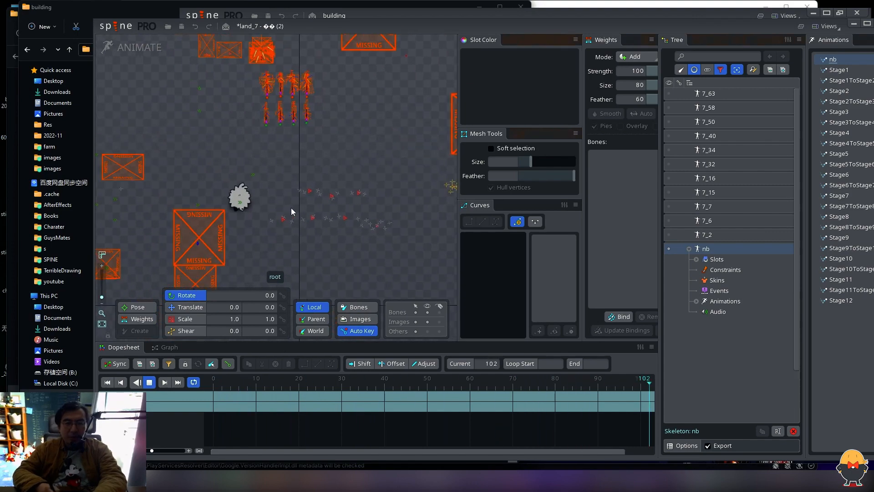
left_click_drag(315, 240, 312, 209)
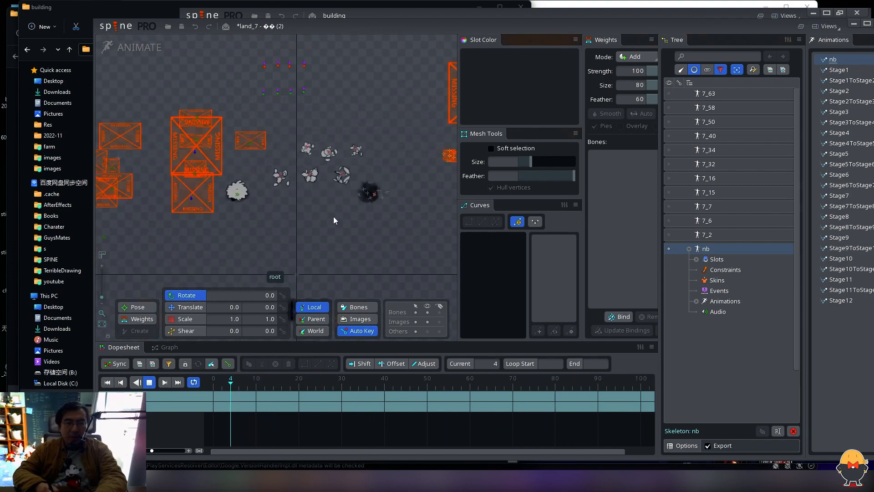
key("d")
key("space")
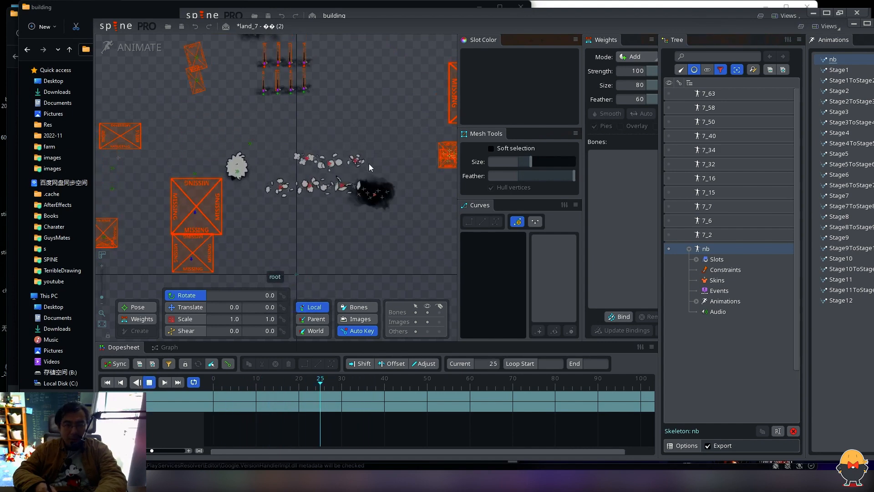
key("space")
key("Home")
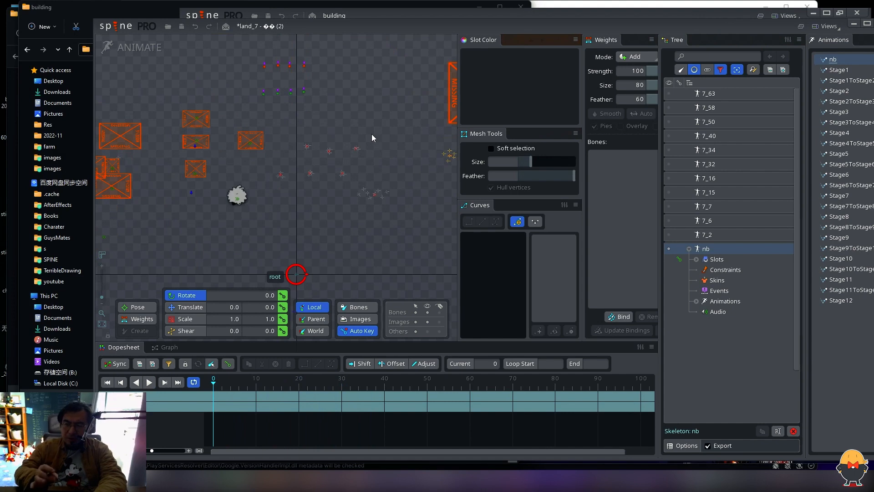
key("space")
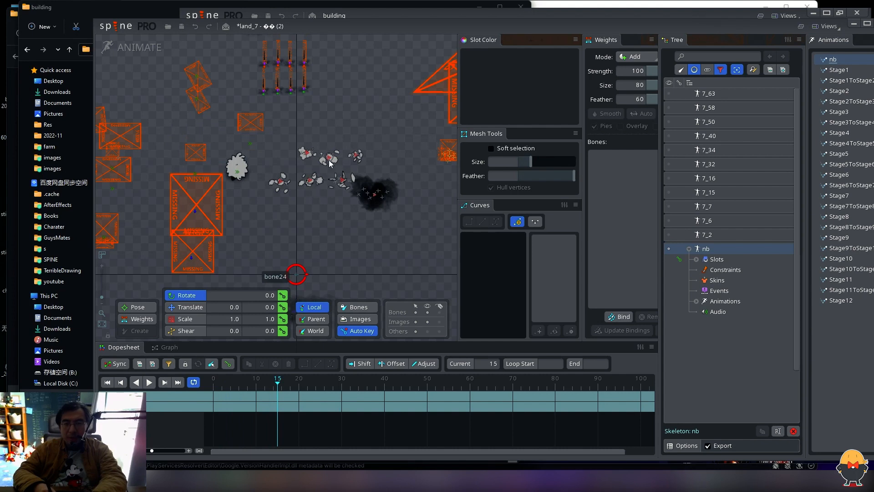
key("Home")
Step: Replay the opening frames of the nb animation repeatedly and examine the motion of the missing-image building pieces
key("d")
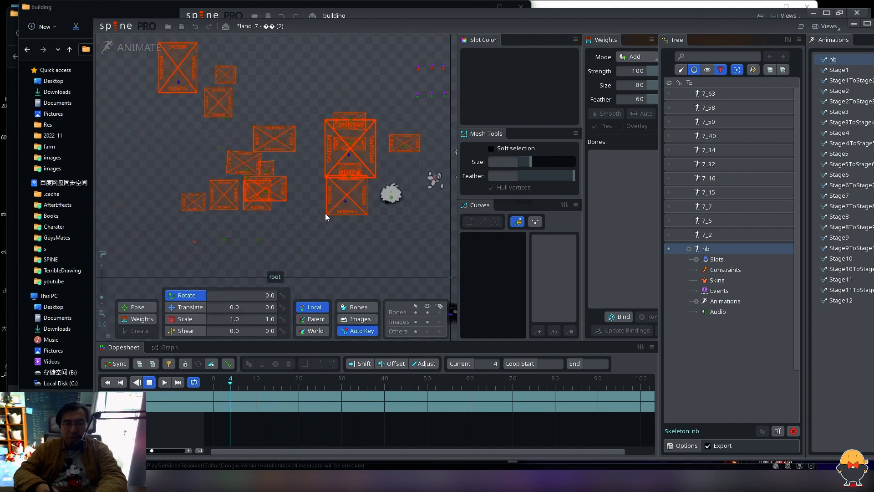
key("d")
key("Home")
left_click_drag(409, 222, 407, 188)
key("d")
key("d")
key("Home")
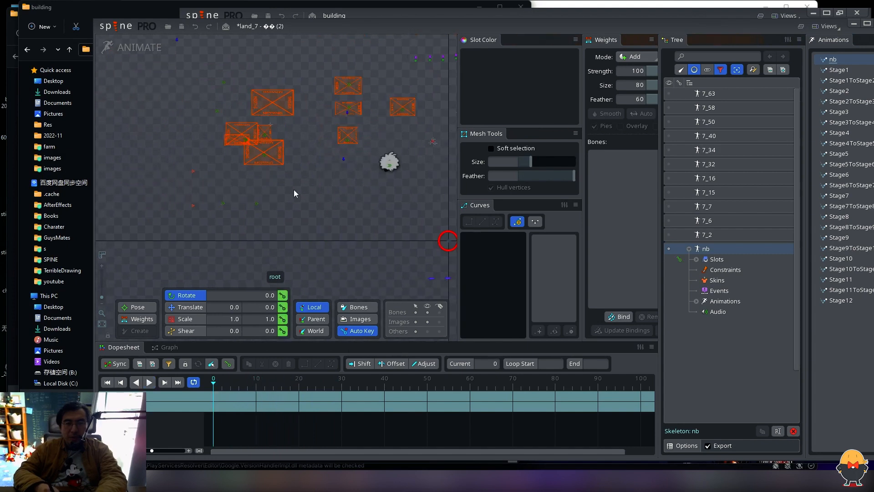
key("d")
key("d")
left_click_drag(295, 168, 296, 192)
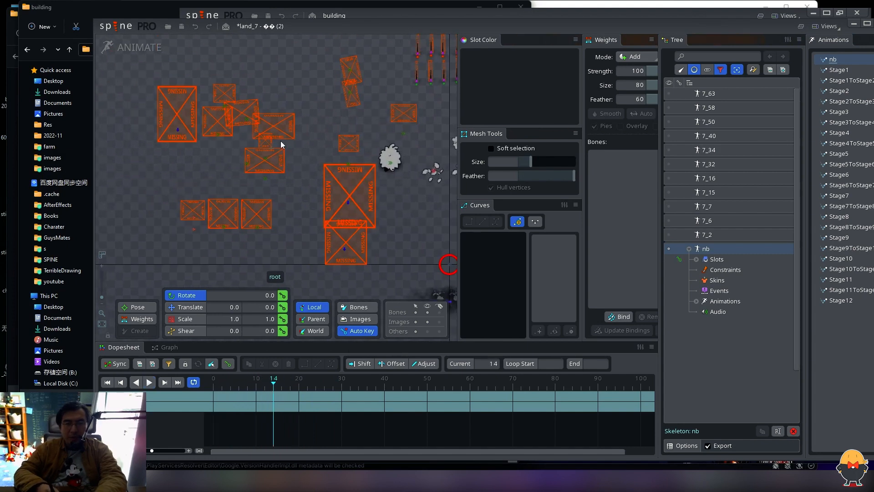
left_click_drag(280, 141, 219, 130)
key("Home")
key("d")
key("d")
key("Home")
key("d")
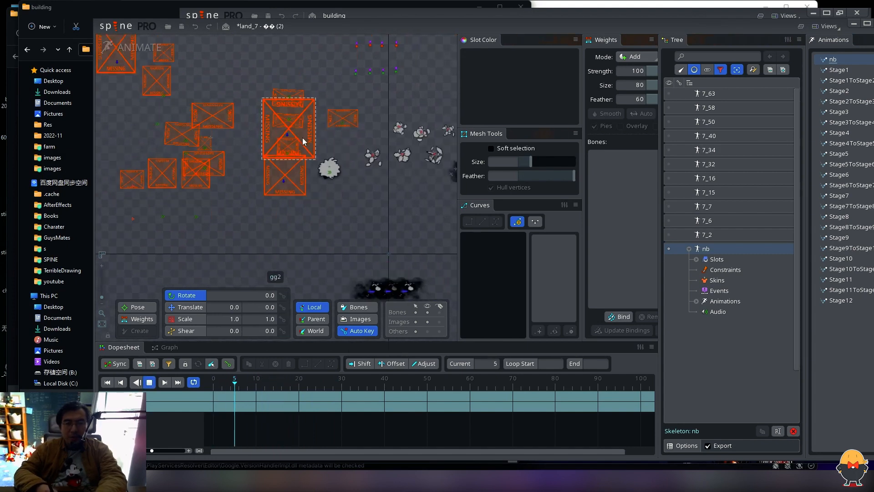
Step: Replay the nb animation from its first frame and examine the timing of the building pieces, white debris and dark smoke
left_click(288, 131)
key("Home")
key("d")
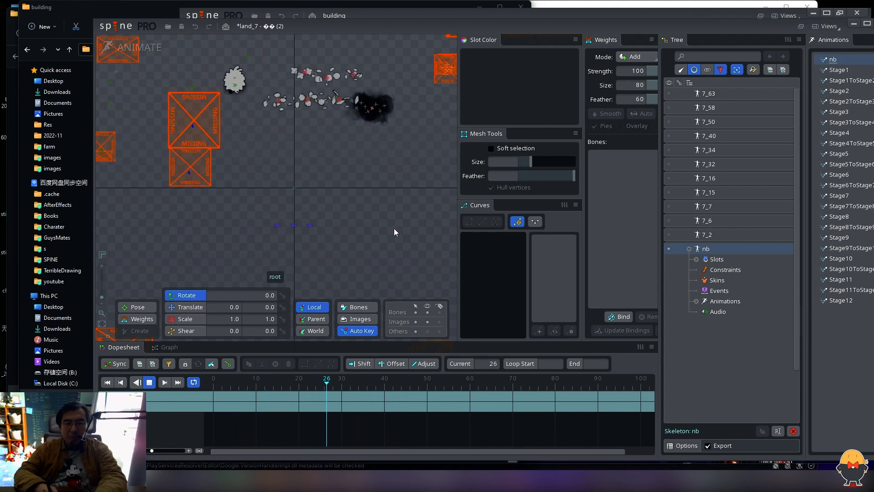
left_click_drag(409, 129, 303, 242)
key("Home")
key("d")
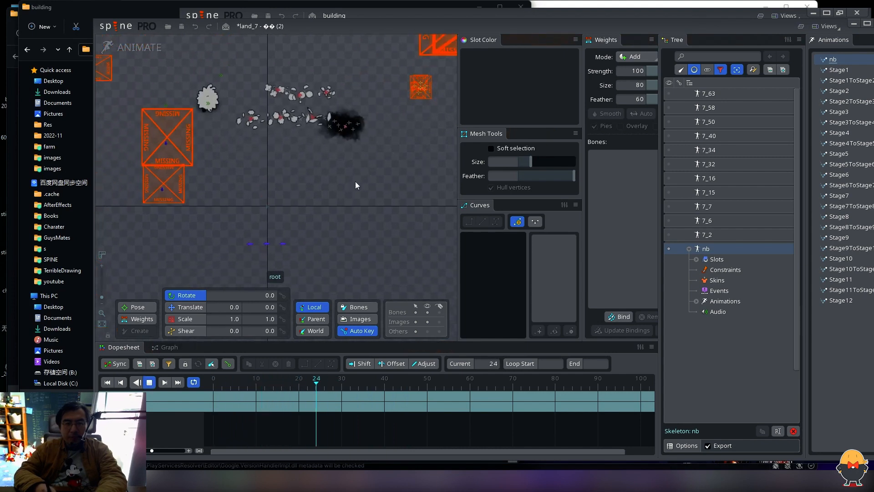
key("d")
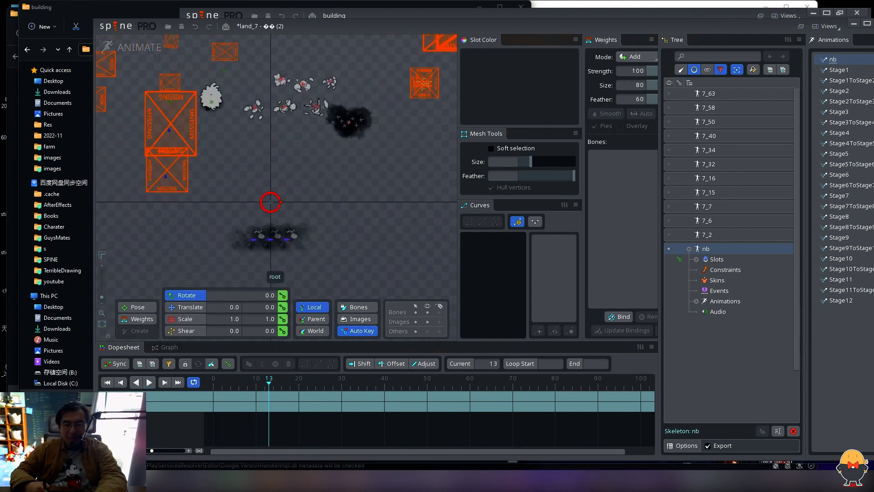
Step: Switch to the building project and replay its combined animation, comparing its falling pieces and ground smoke with the land_7 effects
key("alt+Tab")
left_click_drag(427, 241, 432, 165)
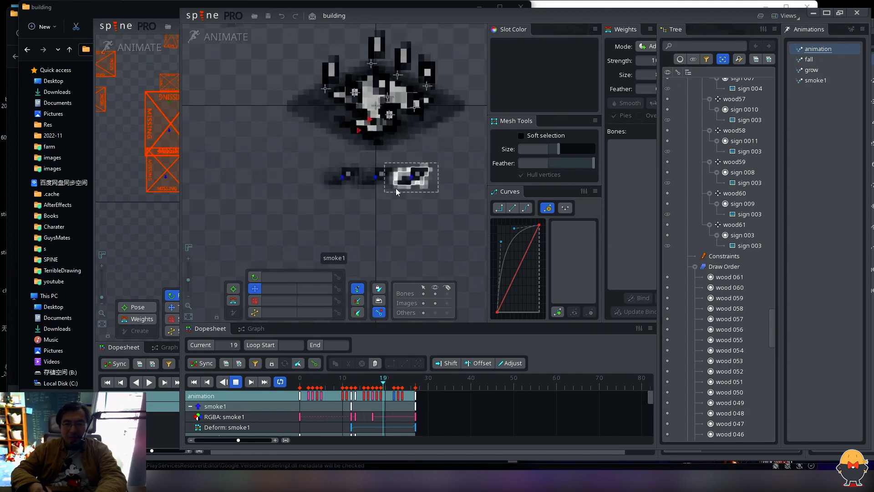
key("d")
left_click_drag(419, 209, 421, 225)
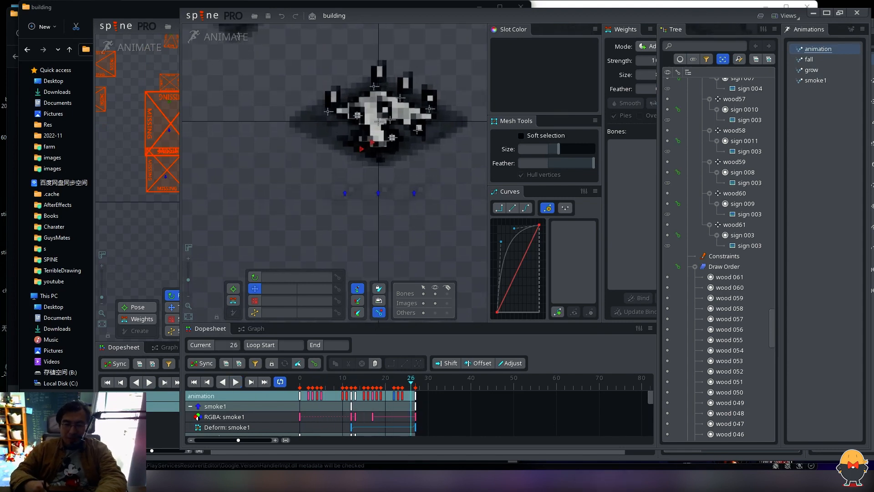
key("alt+Tab")
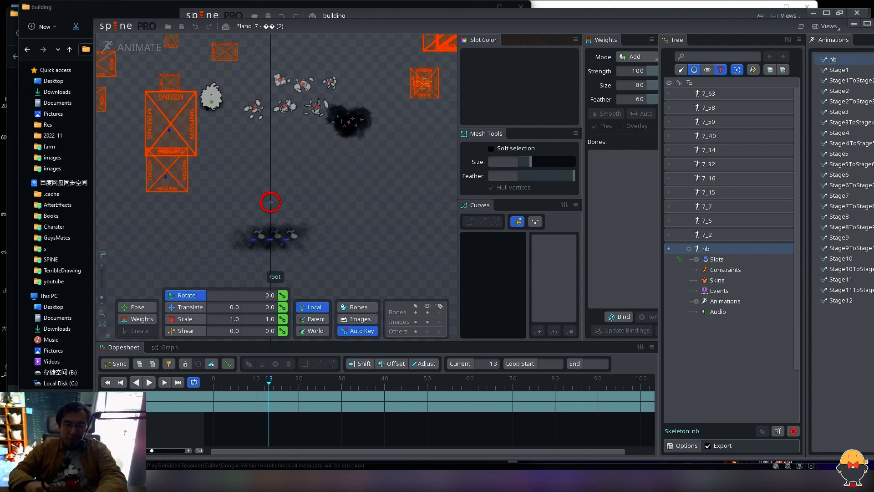
key("alt+Tab")
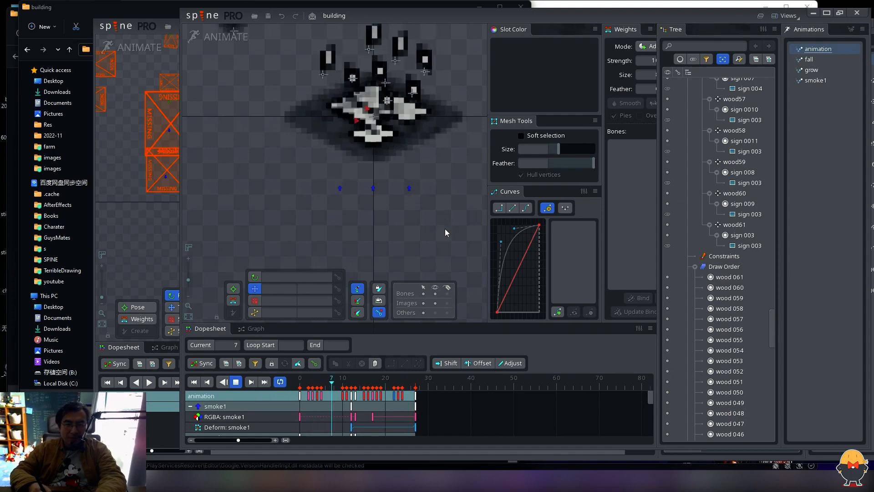
key("d")
left_click_drag(441, 225, 424, 226)
key("d")
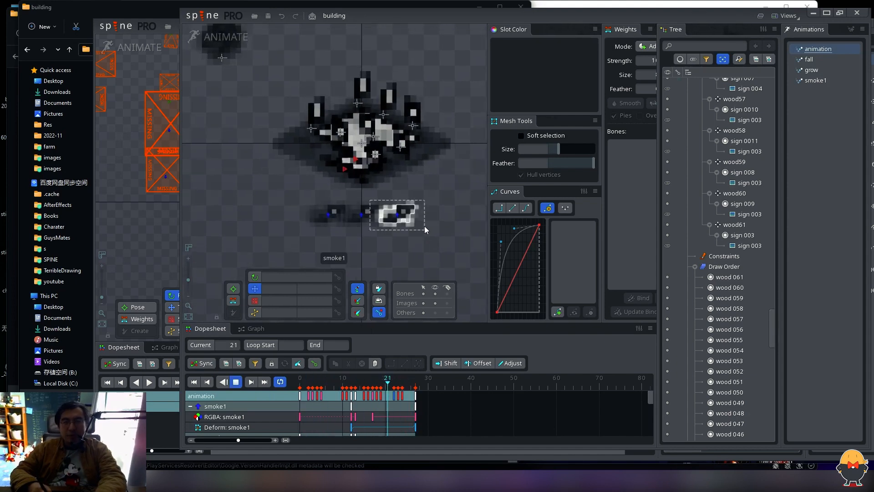
key("d")
key("Home")
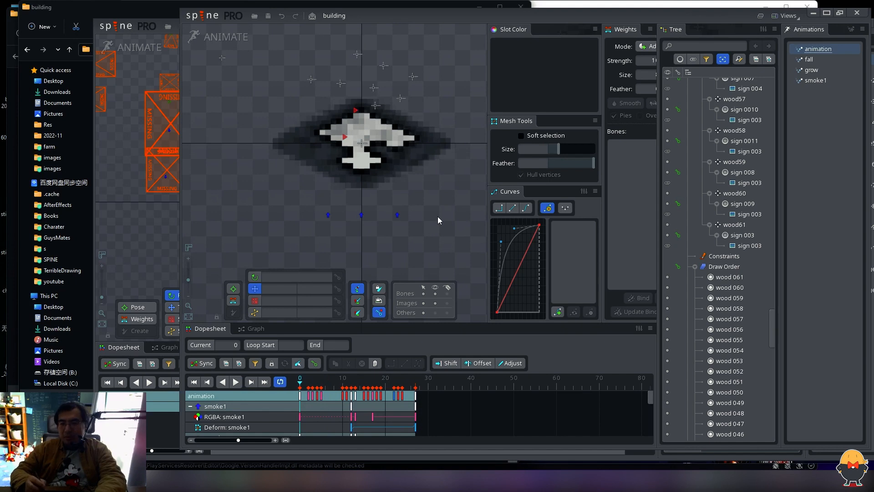
left_click_drag(421, 212, 412, 226)
key("d")
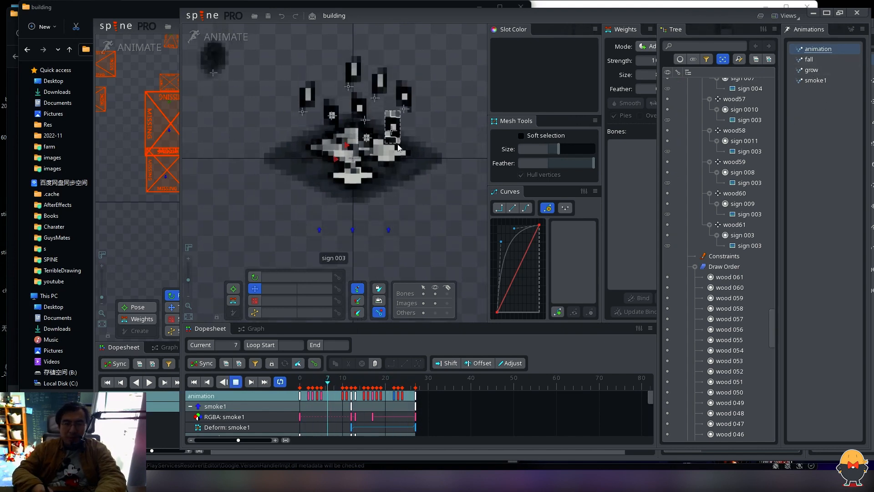
Step: Save the building project and dismiss the file sync notification
key("ctrl+s")
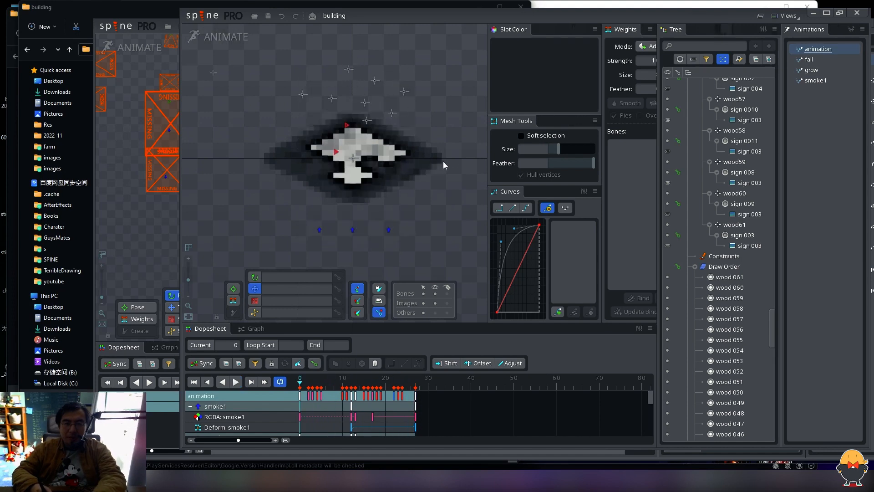
left_click(818, 57)
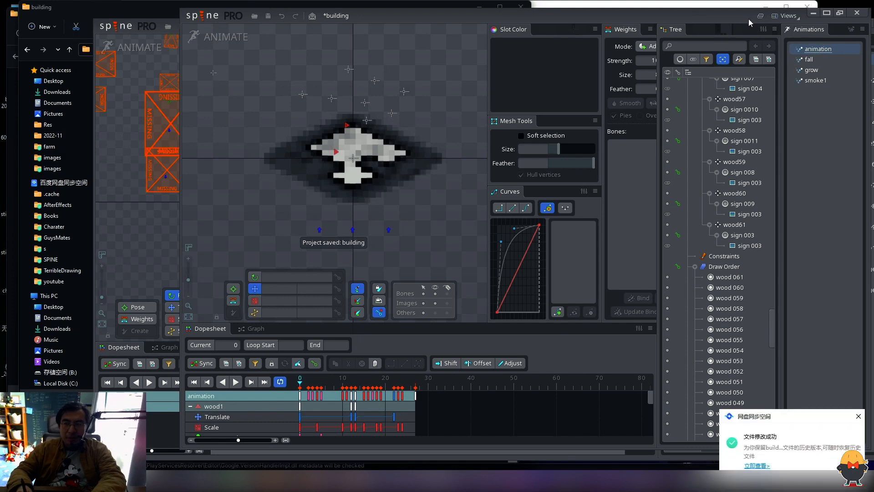
left_click(858, 416)
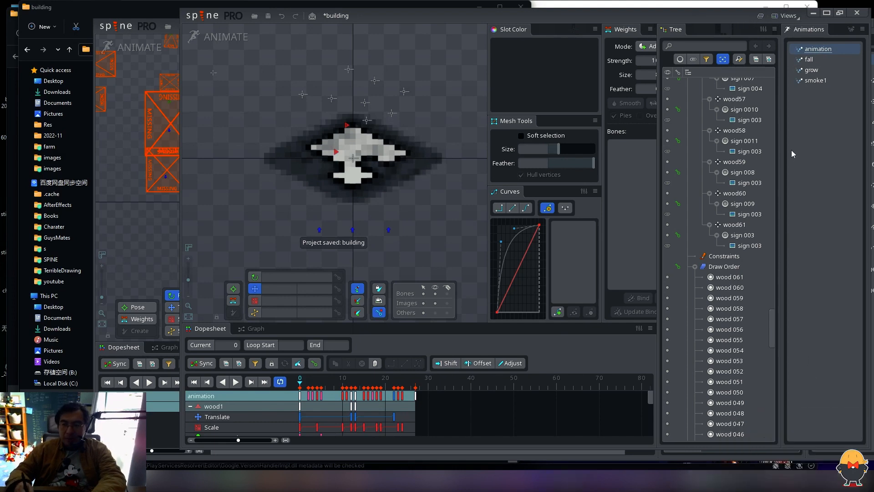
Step: Duplicate the combined animation named "animation" in the building skeleton
left_click_drag(773, 324, 771, 393)
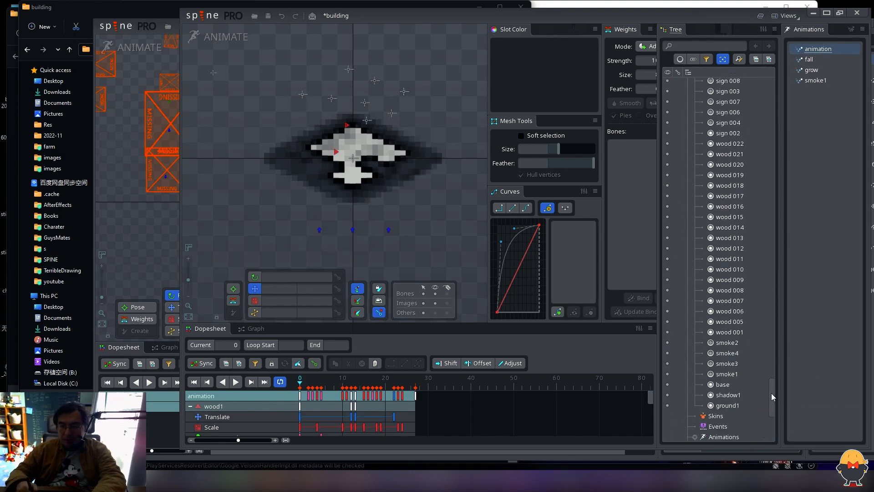
left_click(728, 213)
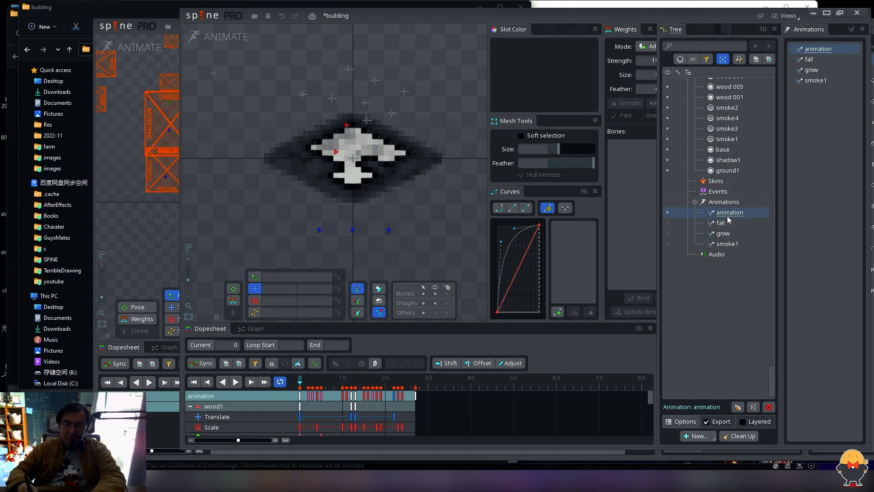
key("ctrl+d")
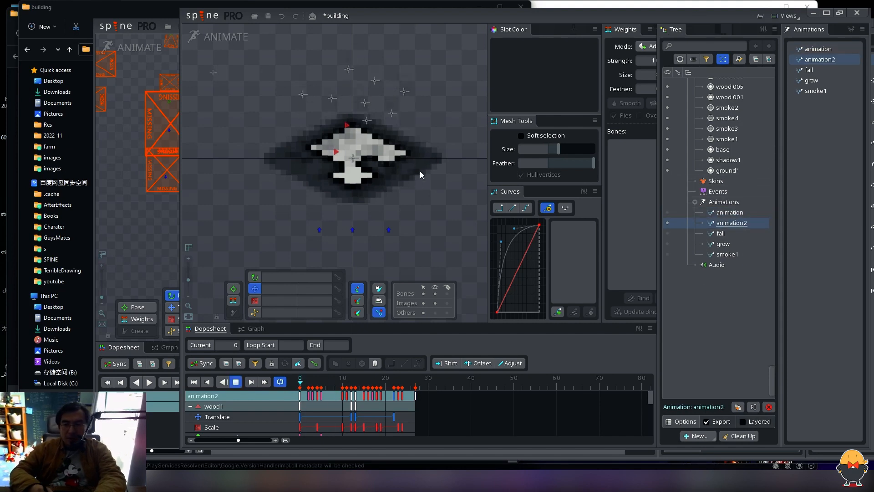
key("space")
key("space")
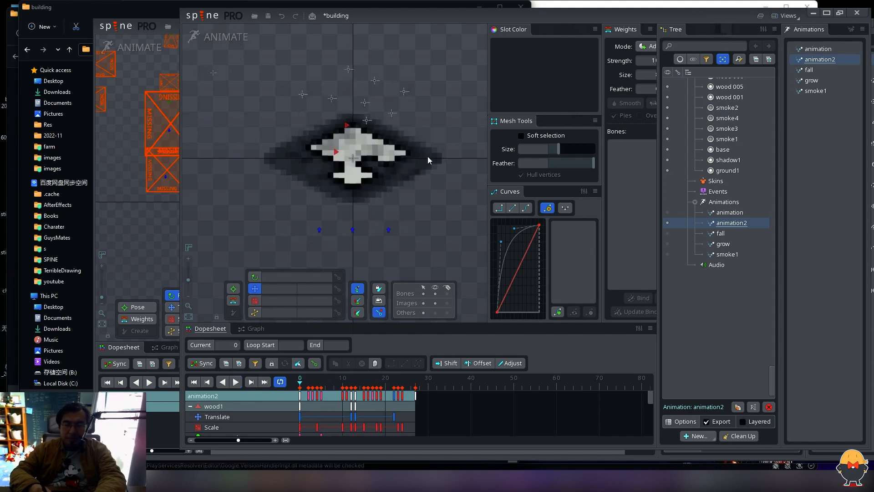
Step: Rename the duplicated animation as level1 and save the building project
double_click(729, 223)
type("lef")
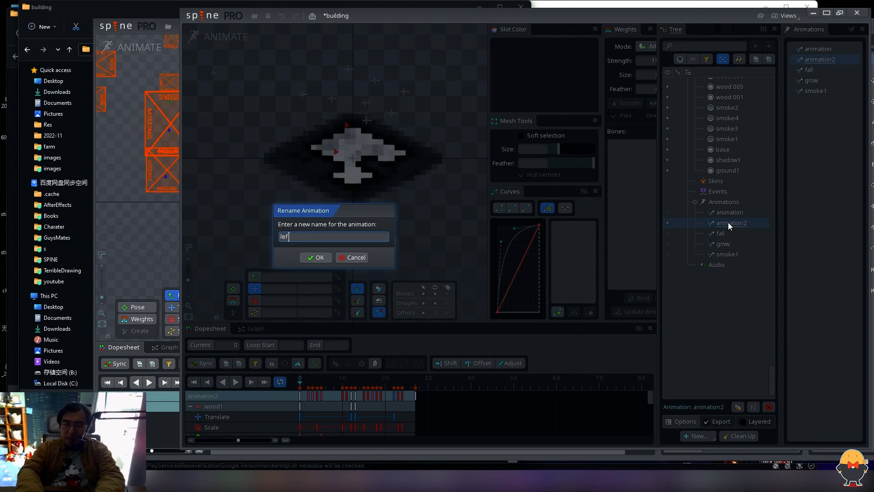
type("el1")
key("Return")
key("ctrl+s")
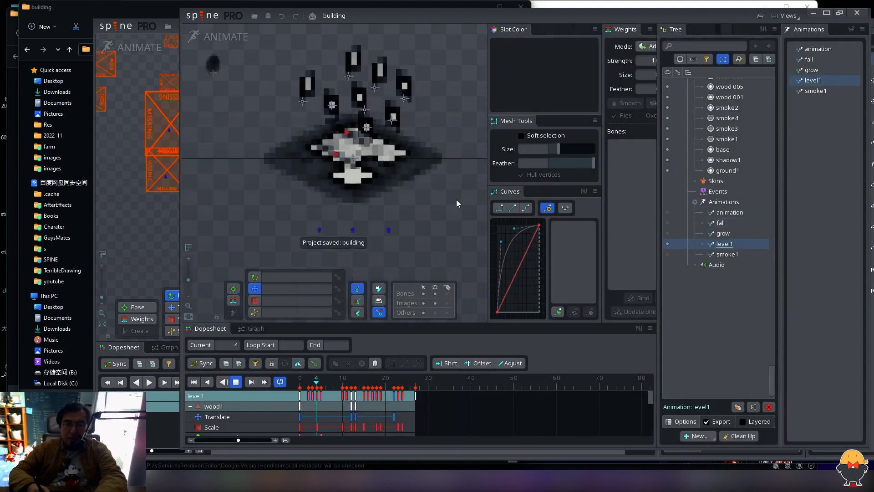
Step: Play the level1 animation, and view the Stage1 animation in the land_7 project for comparison
key("d")
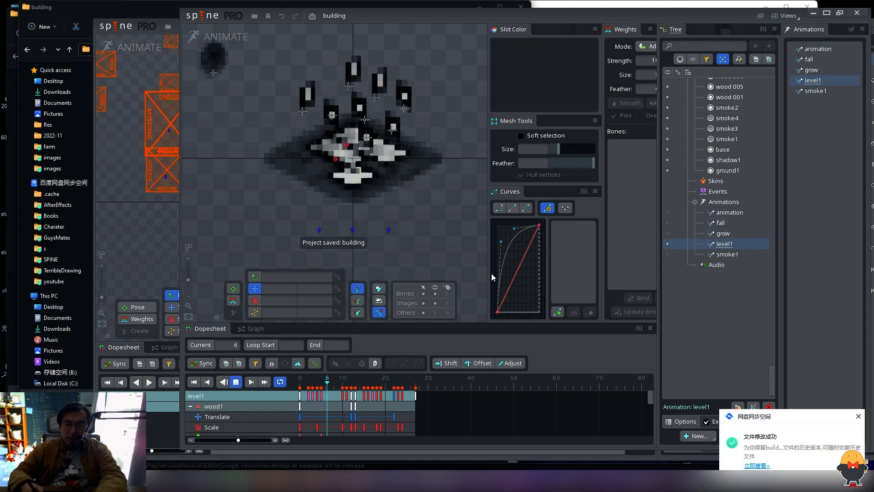
key("d")
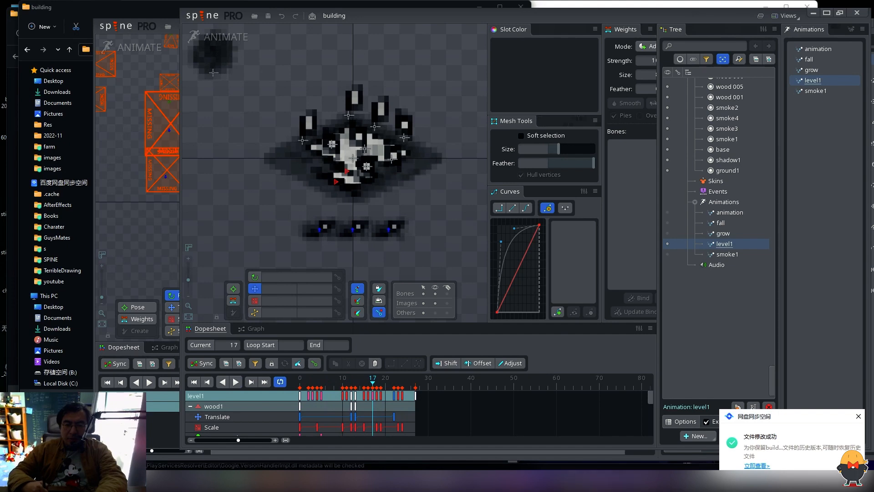
key("alt+Tab")
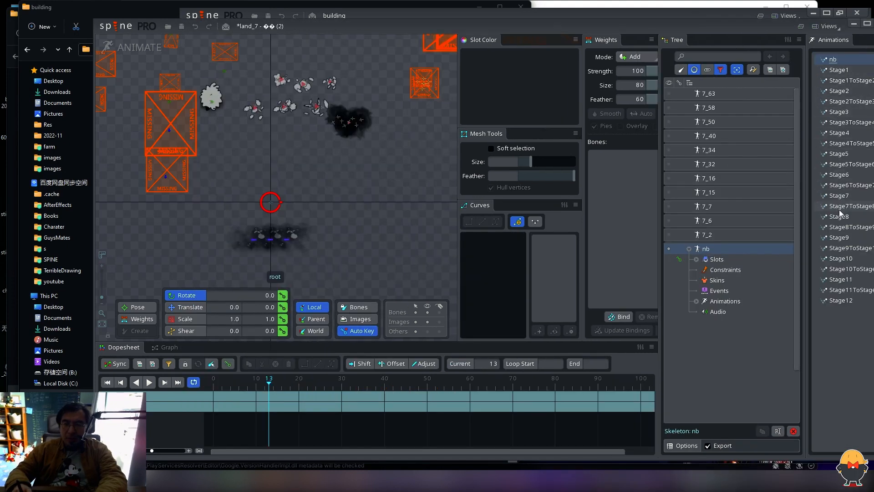
left_click(839, 70)
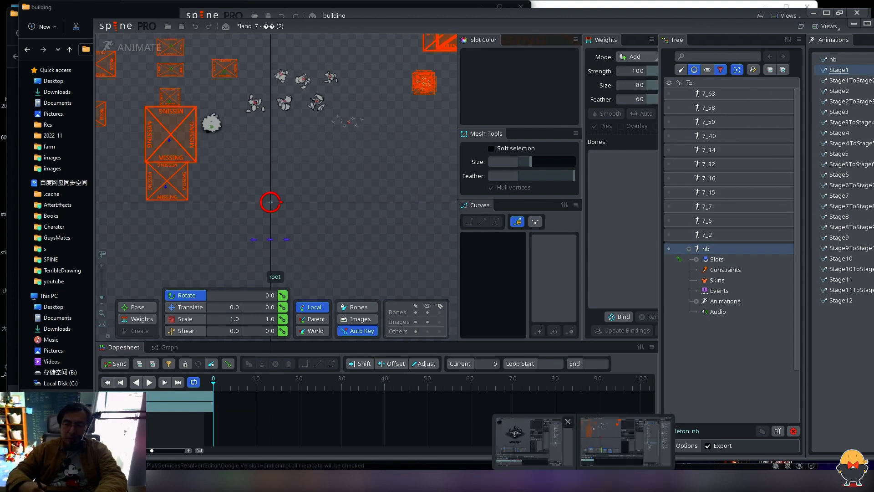
Step: Switch back to the building project, duplicate the level1 animation, and play the copy through to frame 27
left_click(544, 448)
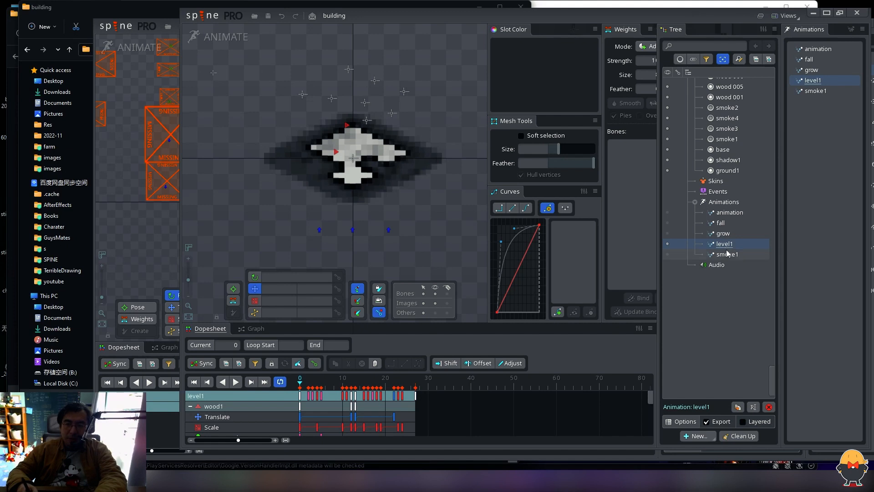
key("d")
key("d")
key("ctrl+d")
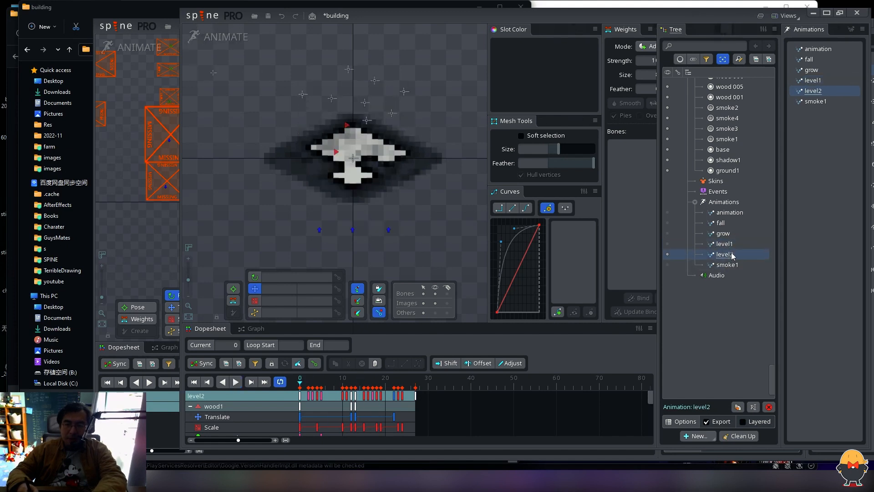
key("d")
key("d")
key("d")
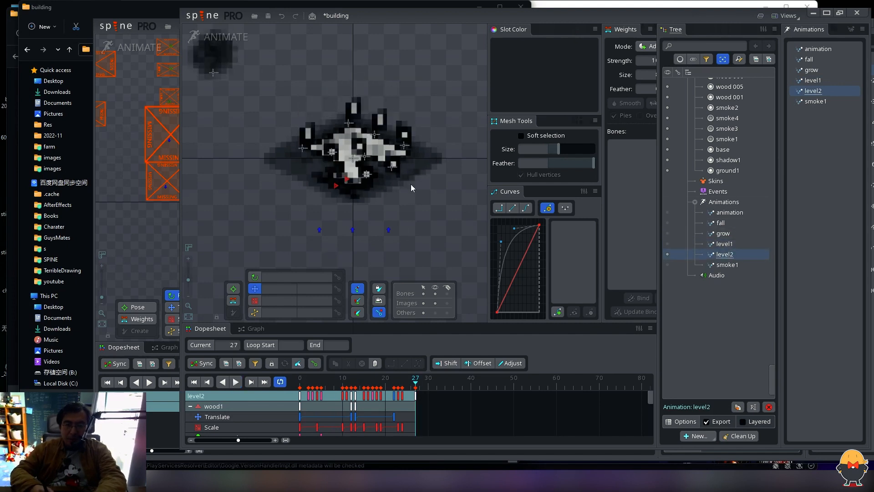
left_click(392, 167)
left_click(399, 147, "ctrl")
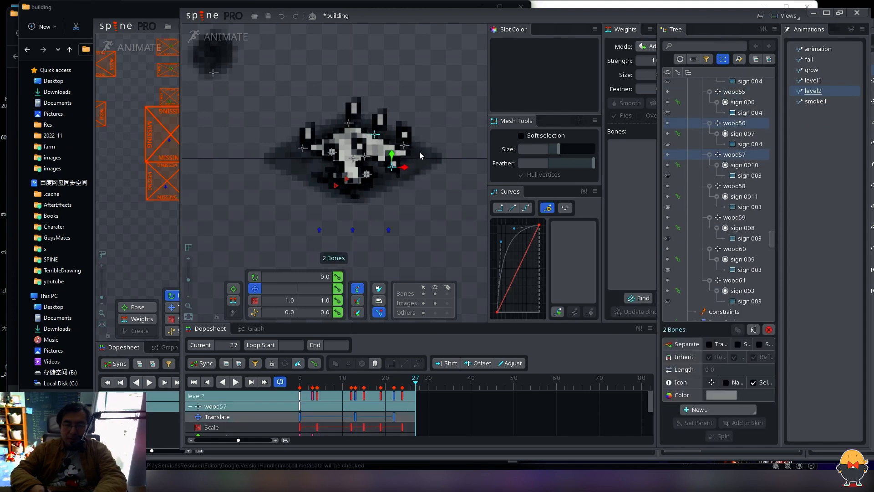
left_click(404, 145, "ctrl")
left_click(362, 154, "ctrl")
left_click(349, 123, "ctrl")
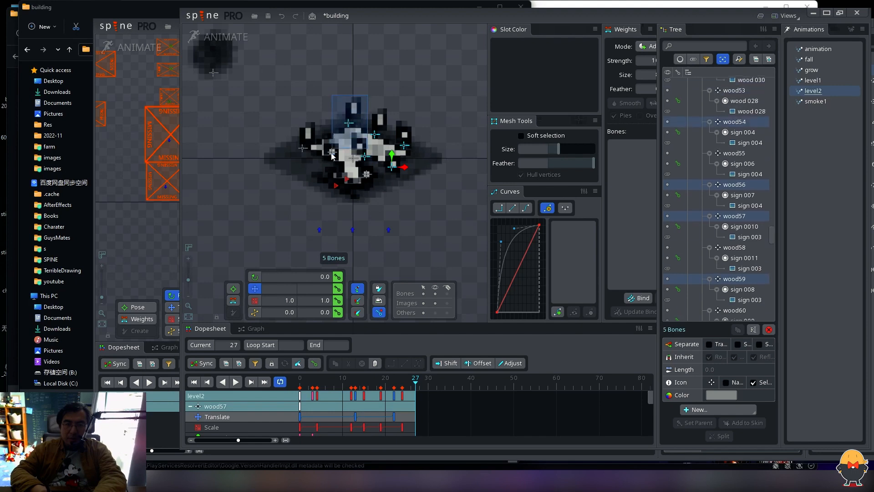
left_click(332, 151, "ctrl")
left_click(303, 148, "ctrl")
left_click(336, 186, "ctrl")
left_click(347, 178, "ctrl")
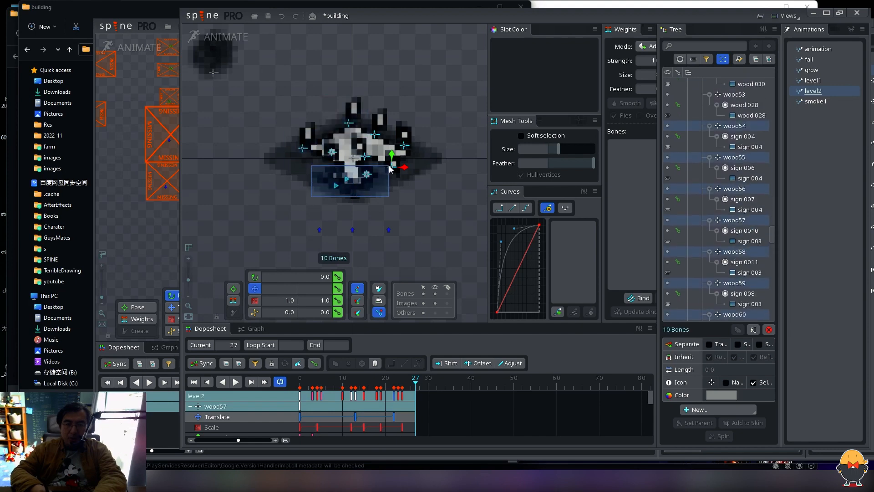
left_click(366, 174, "ctrl")
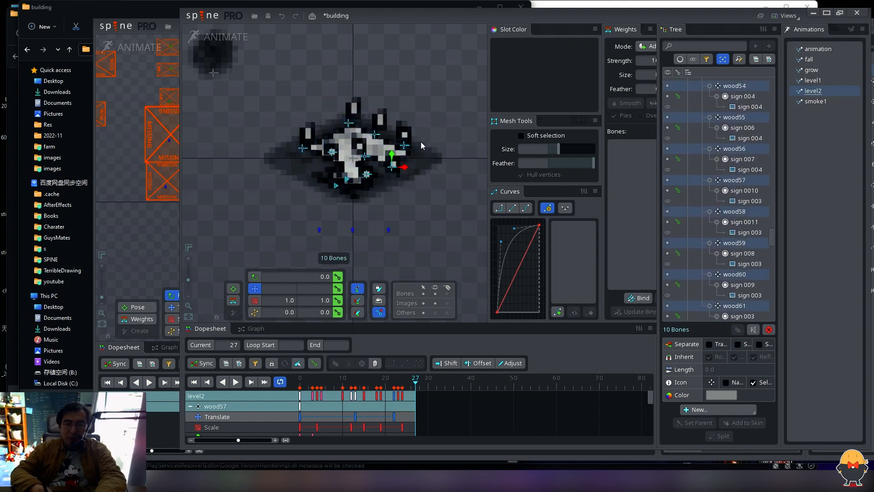
key("space")
left_click_drag(432, 99, 286, 196)
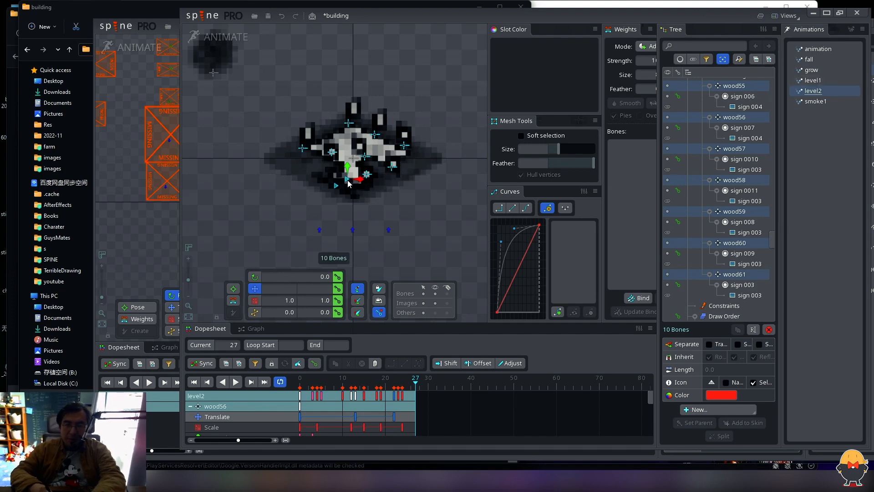
left_click_drag(437, 119, 274, 205)
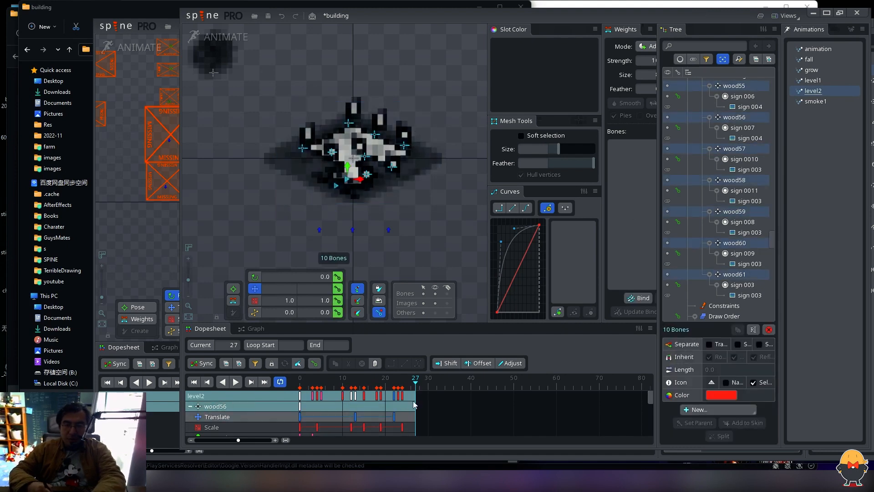
key("Escape")
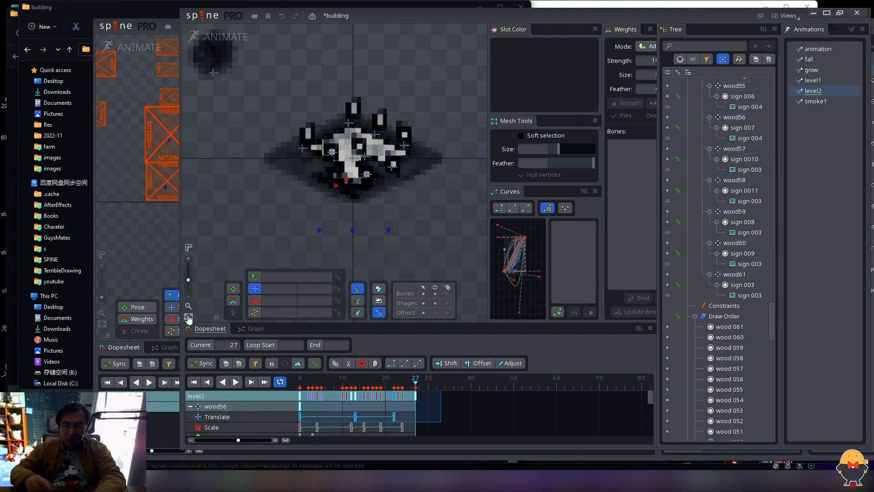
Step: Delete all keys from the level2 animation and return its timeline to frame 0
left_click(301, 379)
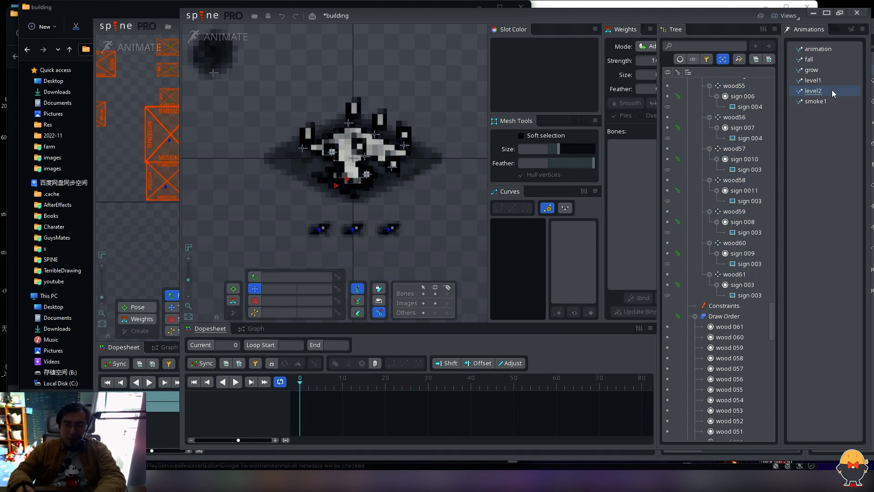
left_click(813, 80)
left_click(814, 91)
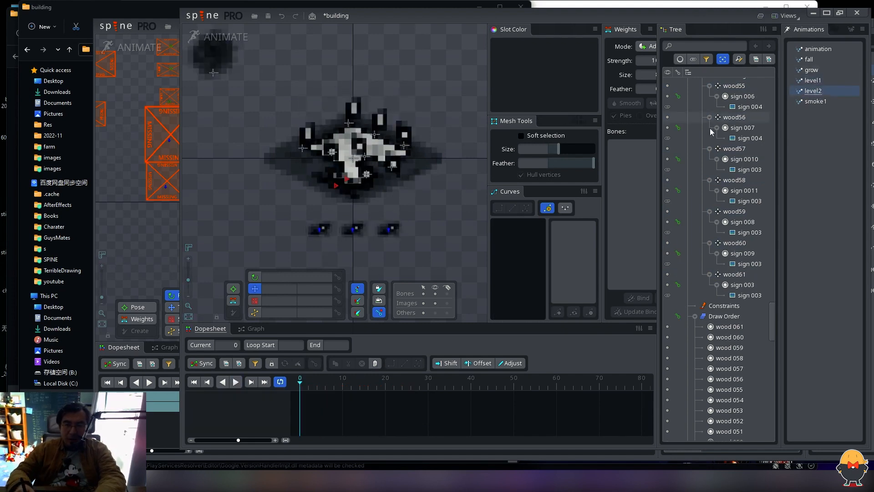
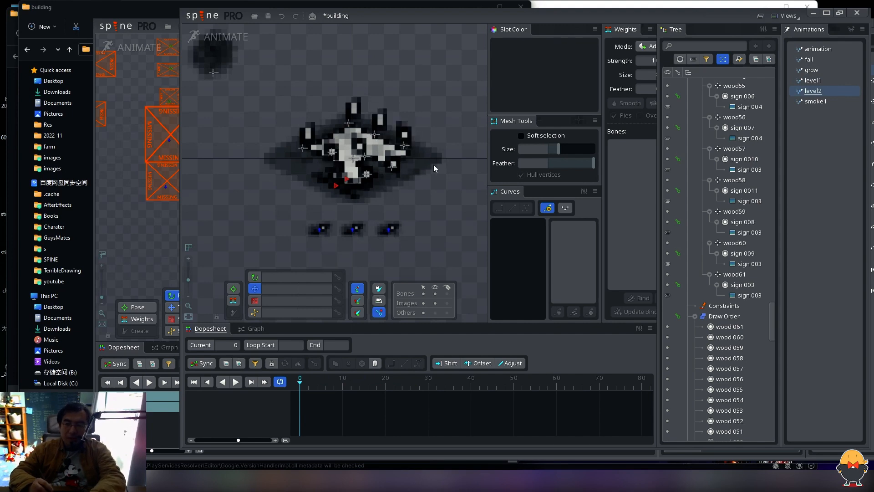
Step: Compare the level1 and level2 animations at frame 0, ending on level1
left_click(814, 81)
left_click(815, 91)
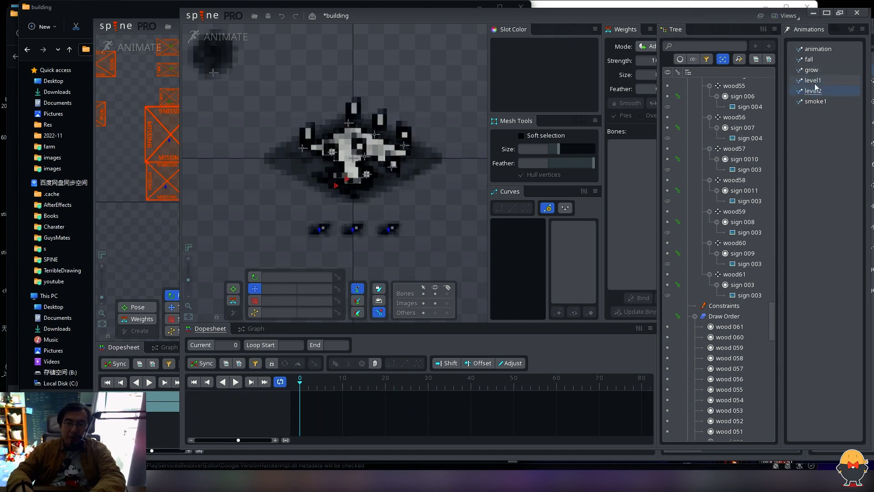
left_click(815, 82)
left_click(816, 92)
left_click(815, 81)
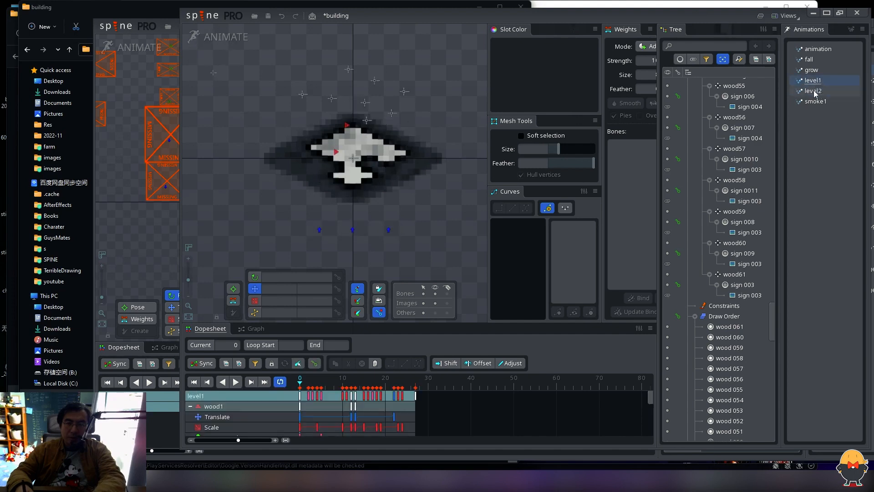
left_click(815, 92)
left_click(814, 81)
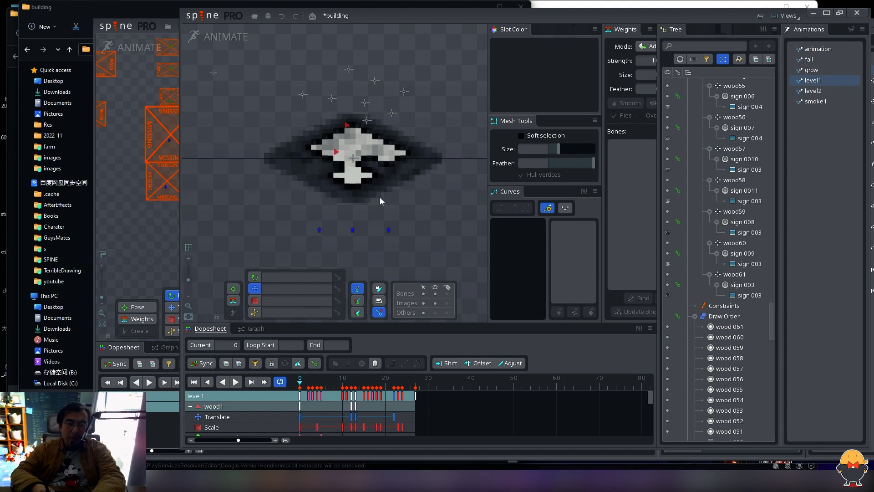
left_click_drag(385, 182, 390, 205)
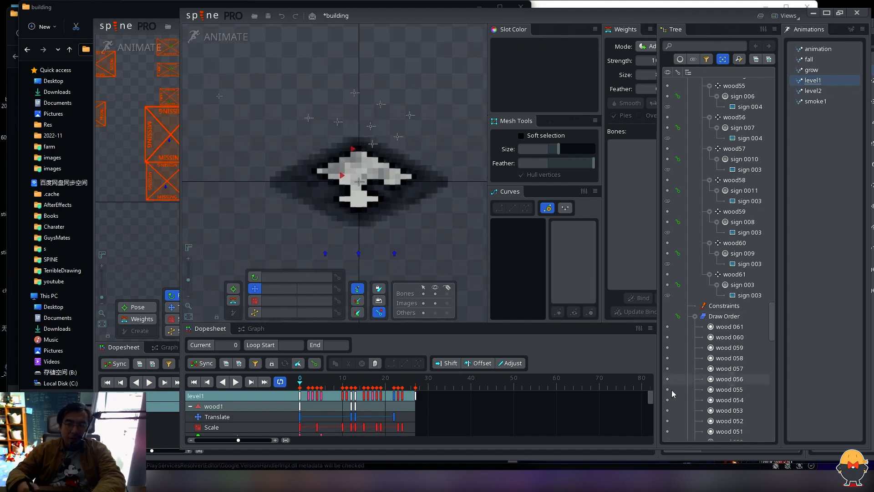
Step: Switch to the land_7 project and compare its Stage1, Stage2, Stage3 and Stage4 animations
key("alt+Tab")
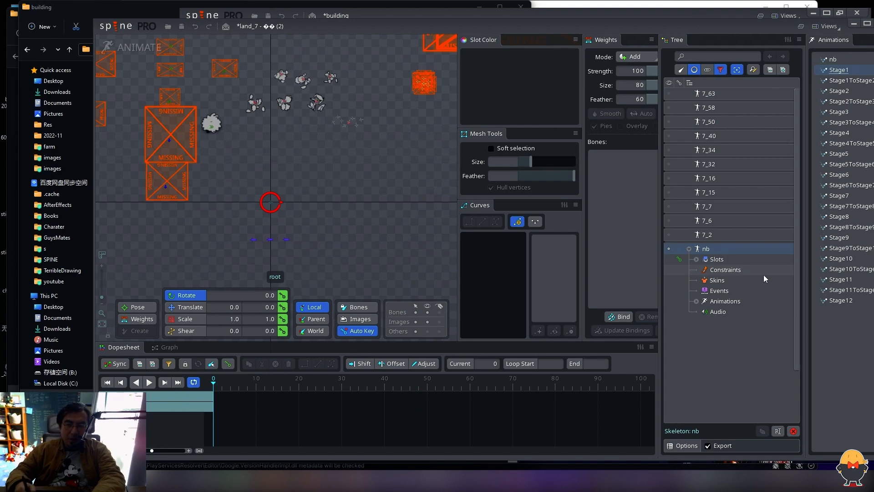
left_click(845, 91)
left_click(845, 113)
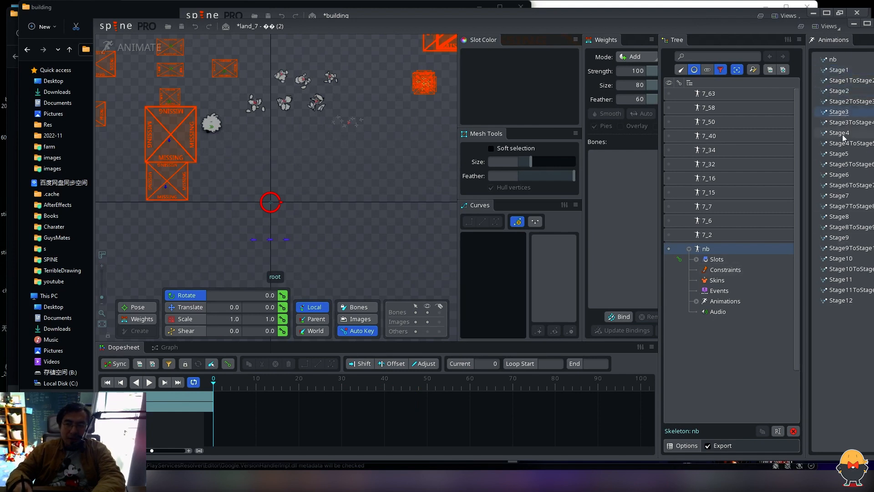
left_click(844, 133)
left_click(846, 72)
left_click(845, 91)
left_click(845, 70)
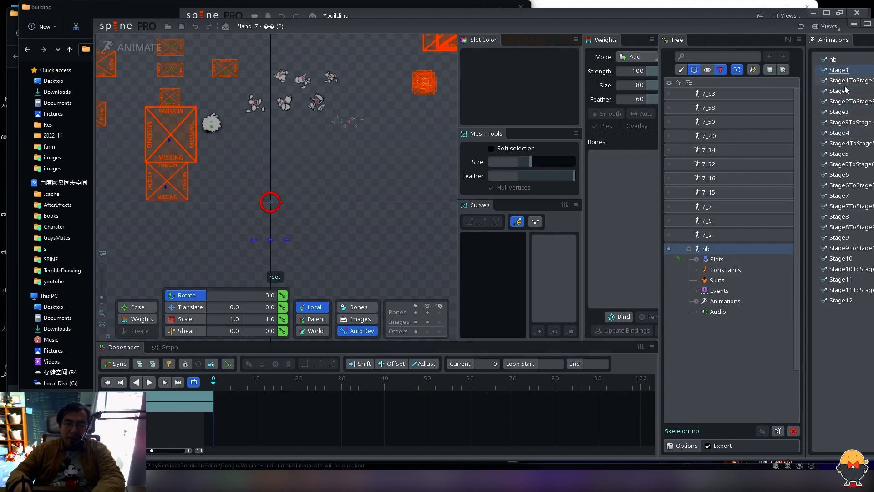
left_click(845, 111)
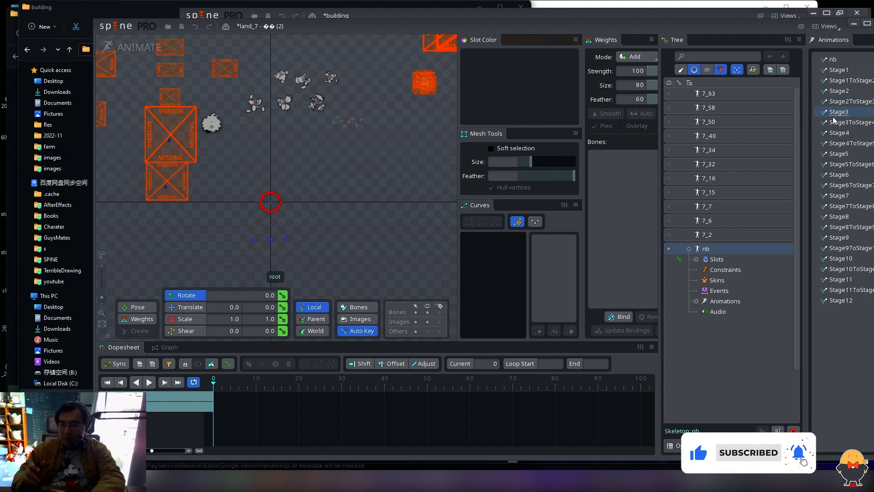
Step: Switch back to the building project and delete all keys from the level1 animation
key("alt+Tab")
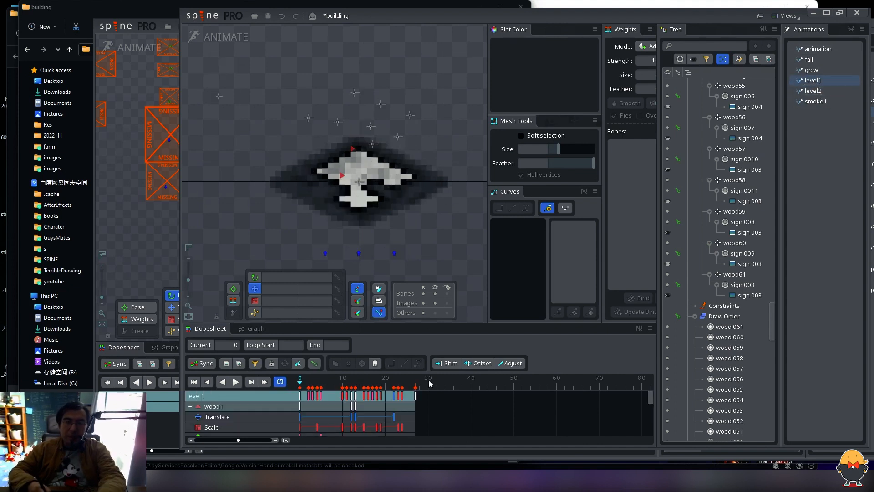
left_click_drag(438, 413, 192, 319)
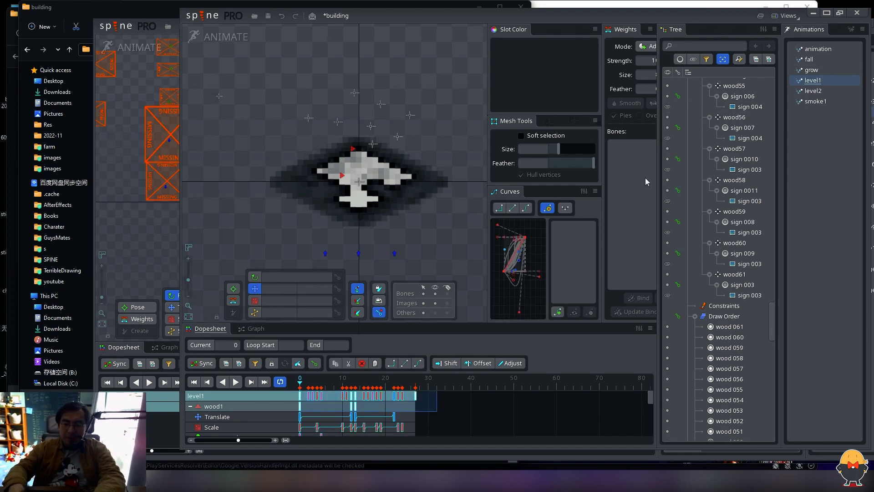
key("Delete")
key("ctrl+z")
left_click(423, 303)
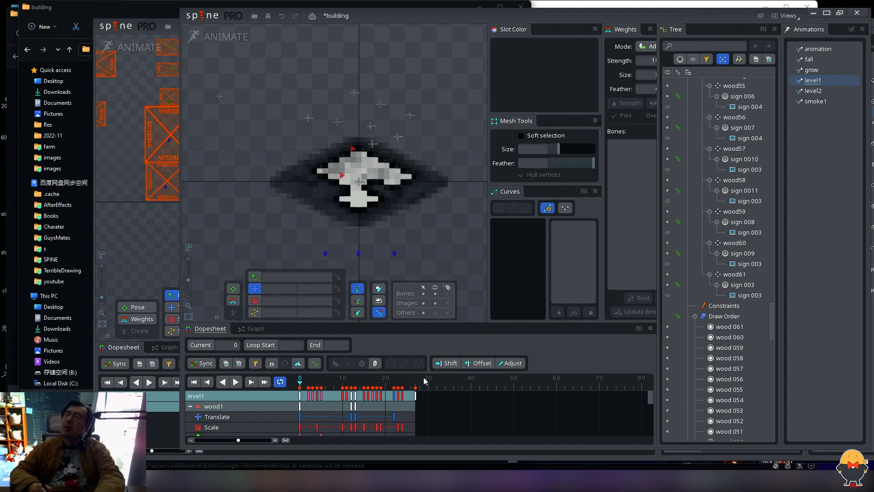
left_click_drag(386, 383, 269, 381)
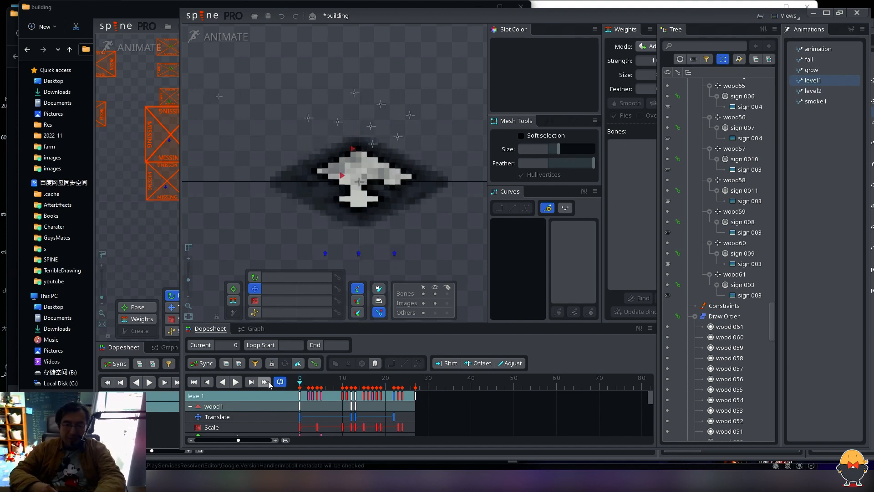
left_click_drag(441, 433, 211, 339)
key("Delete")
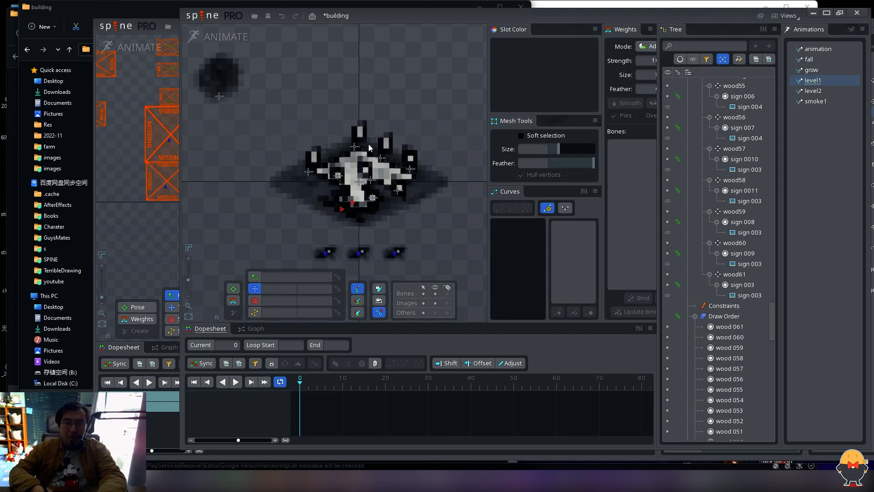
Step: Check which bones carry the building's upright sign pieces, and put the project into Setup mode
left_click(325, 163)
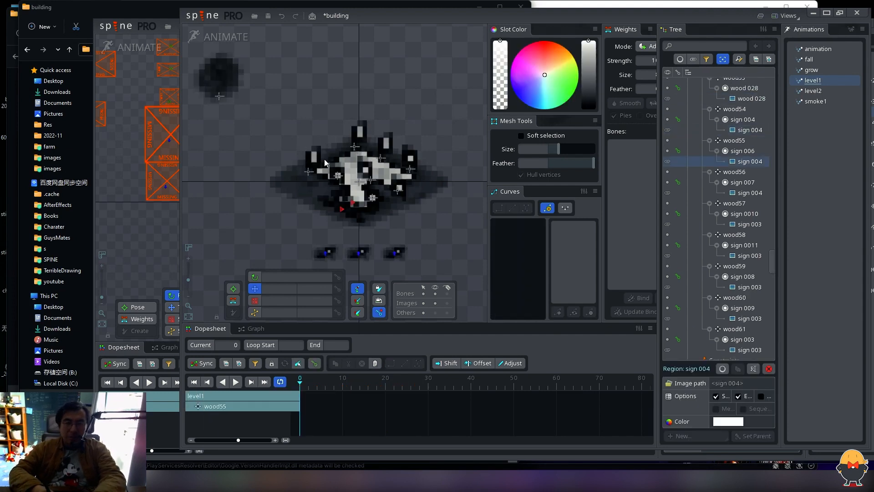
left_click(360, 133)
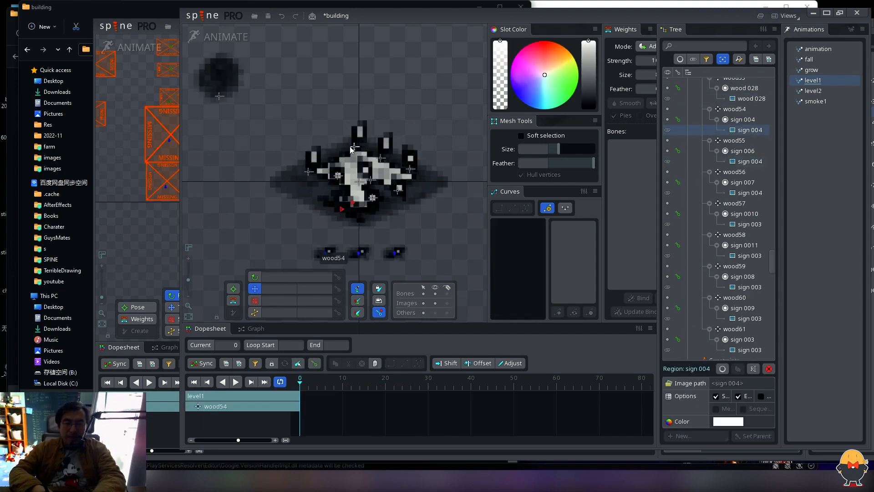
left_click(213, 42)
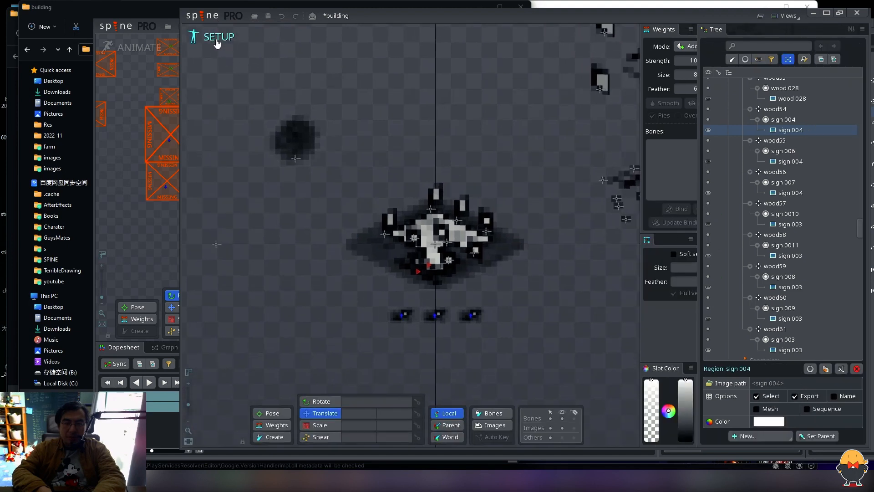
left_click(214, 40)
left_click(242, 41)
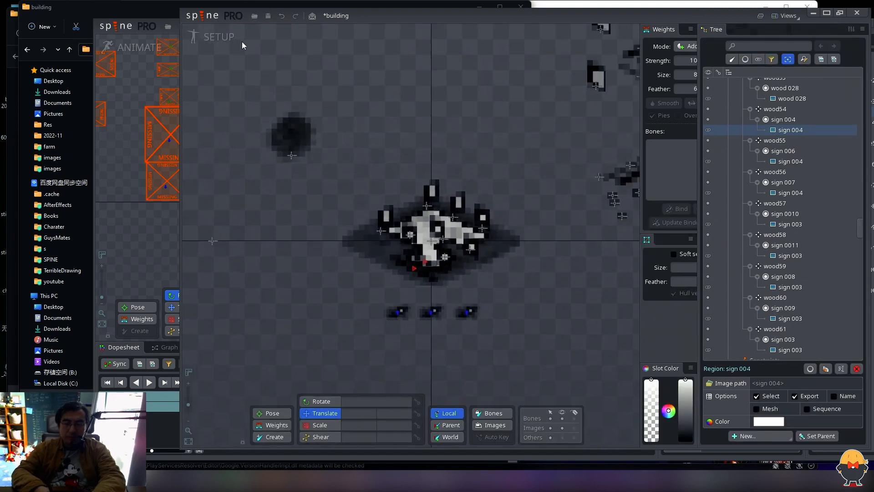
left_click(431, 208)
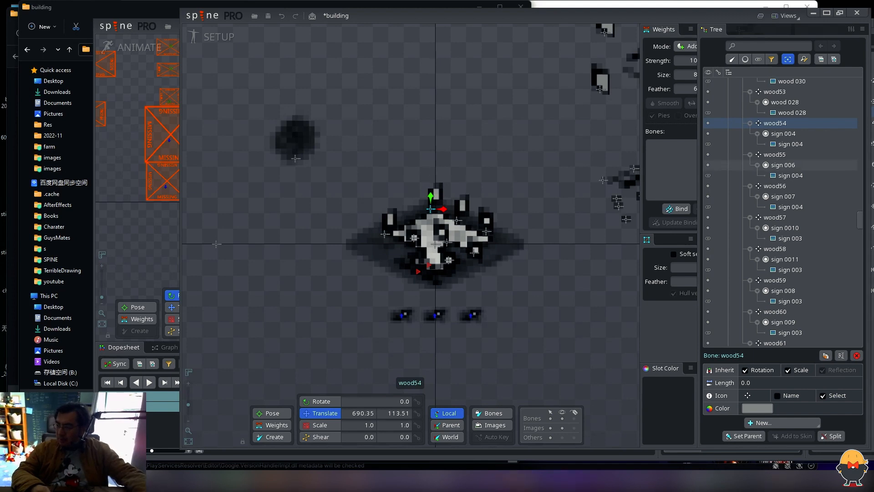
left_click_drag(461, 167, 413, 155)
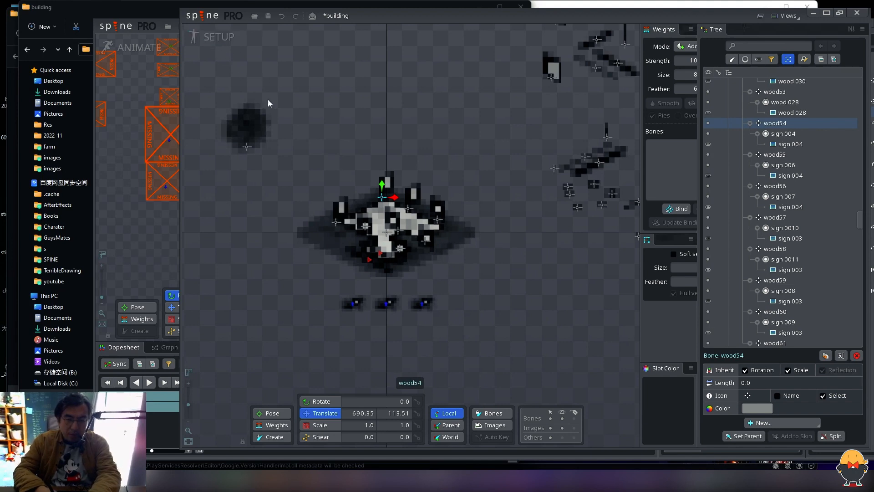
left_click_drag(350, 208, 356, 209)
left_click(349, 210)
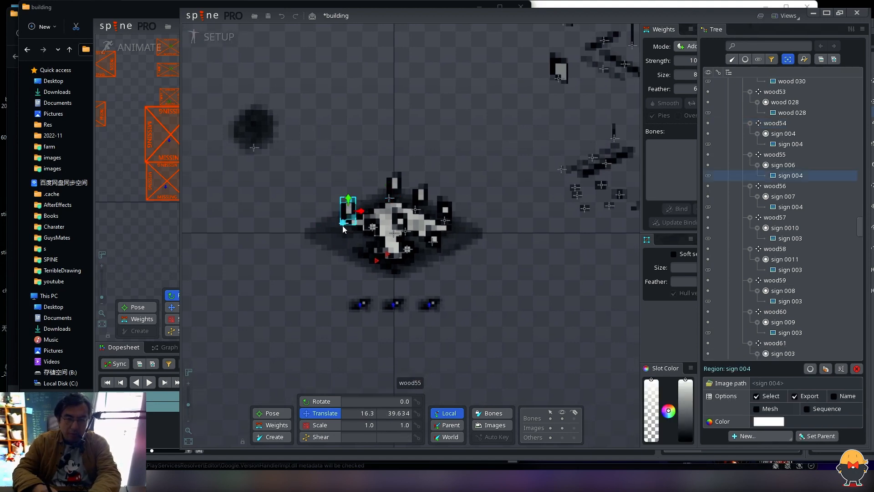
key("space")
left_click(389, 198)
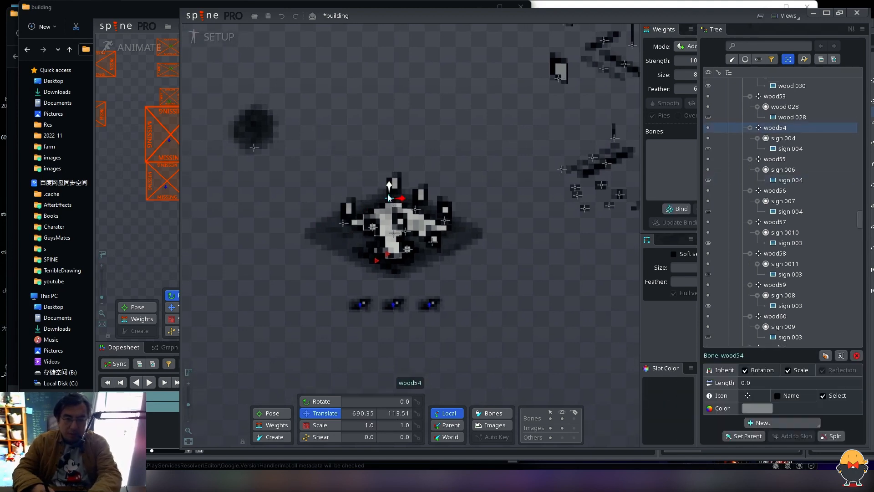
left_click(344, 223, "ctrl")
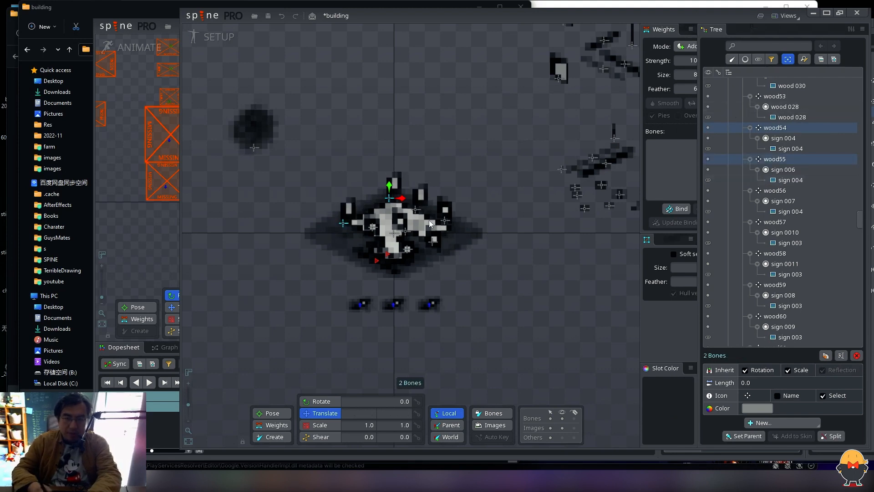
left_click(462, 188)
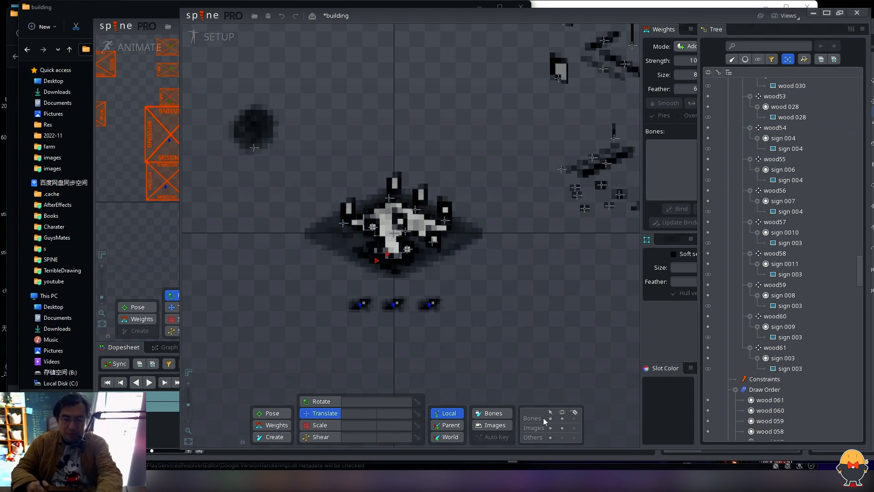
Step: Make the eight sign images plus wood 043 and wood 042 fully transparent in the setup pose through their slot color alpha
left_click_drag(435, 186, 315, 262)
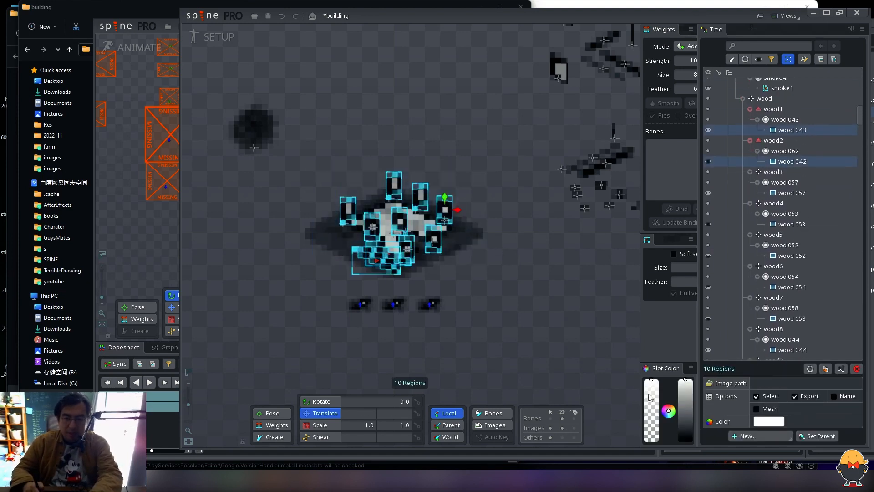
left_click_drag(650, 397, 651, 441)
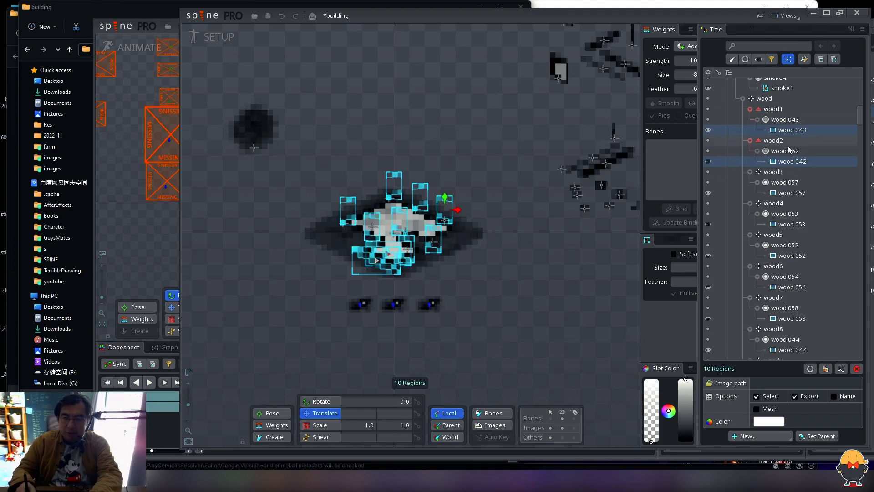
left_click(526, 260)
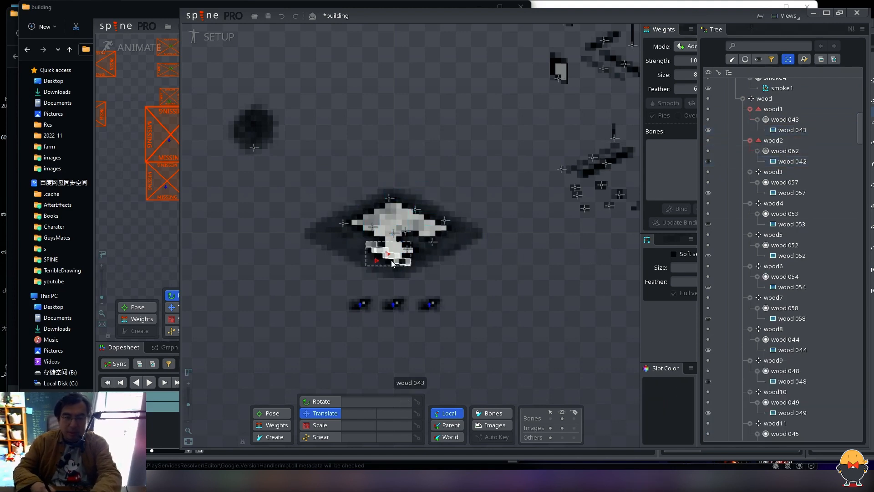
left_click_drag(317, 269, 318, 268)
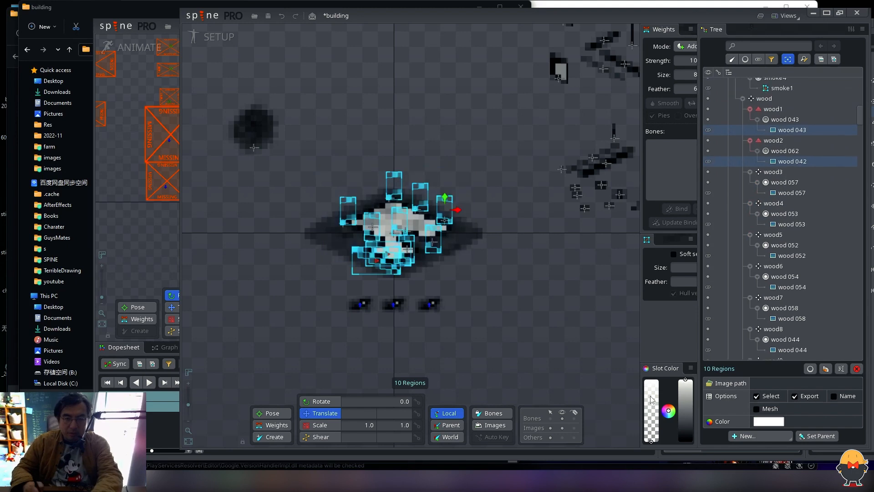
key("space")
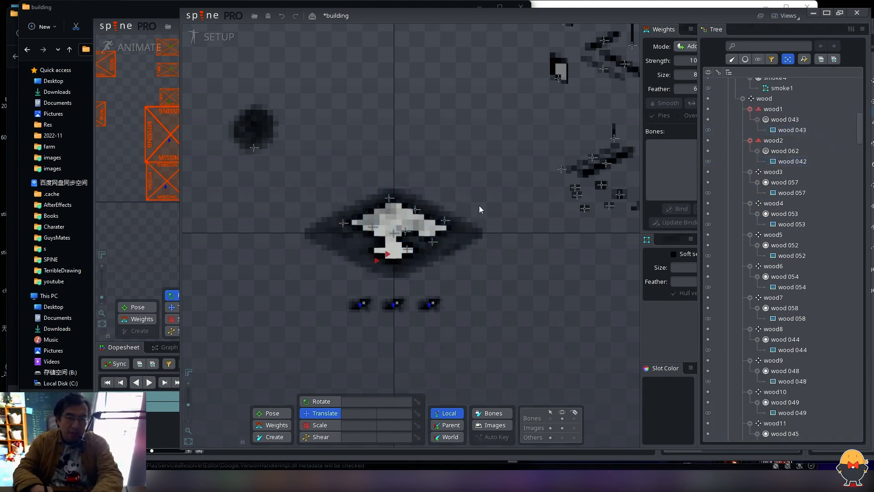
Step: Return to Animate mode and key the sign slots on bones wood54 to wood61 at full opacity at frame 0 of level2
left_click(218, 37)
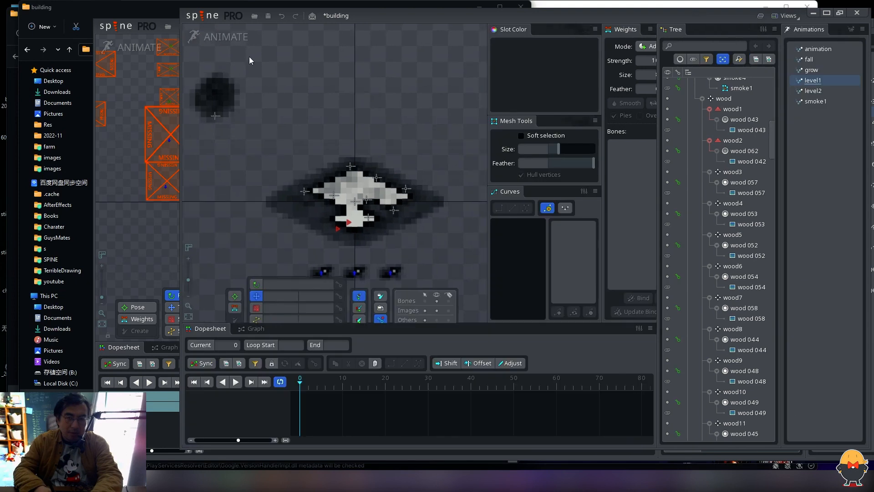
left_click(818, 93)
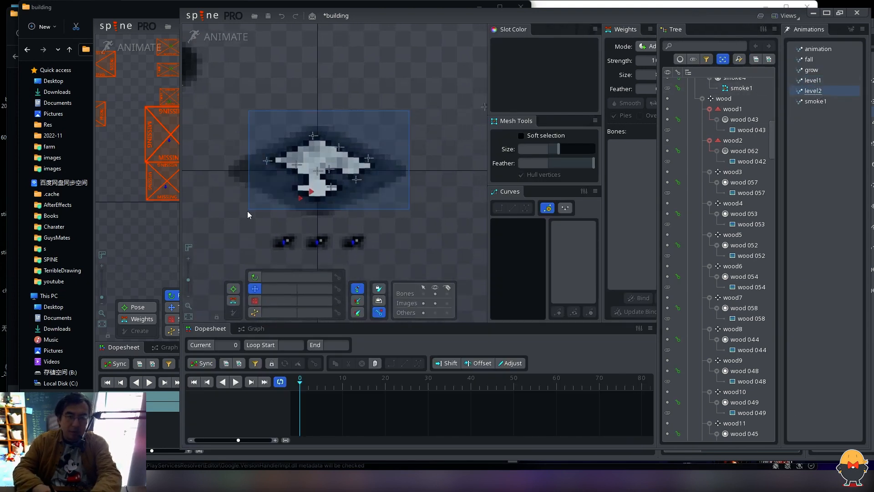
left_click_drag(413, 115, 258, 200)
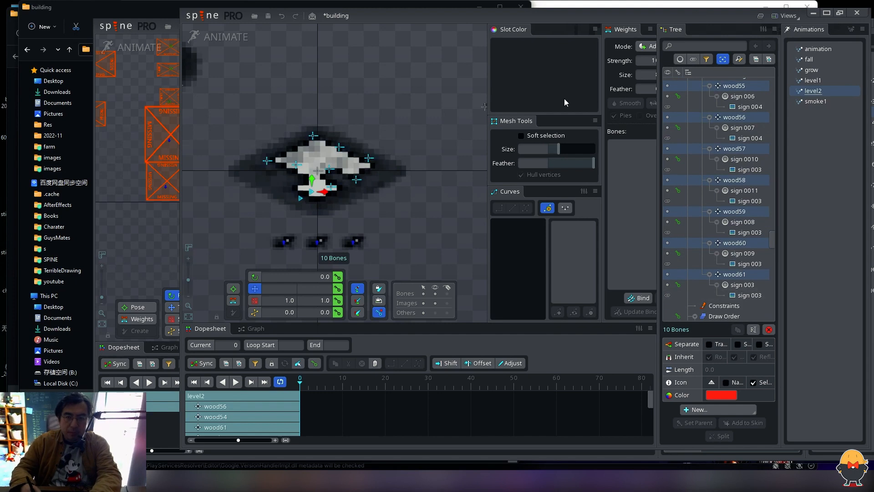
mouse_move(772, 243)
left_mouse_down()
mouse_move(774, 229)
mouse_move(773, 250)
left_mouse_up()
left_click(750, 288)
left_click(747, 176, "shift")
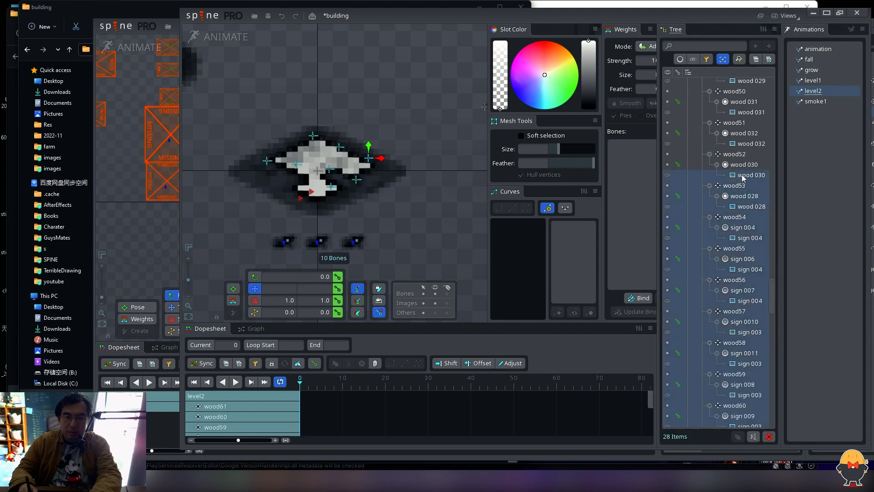
left_click_drag(378, 108, 399, 117)
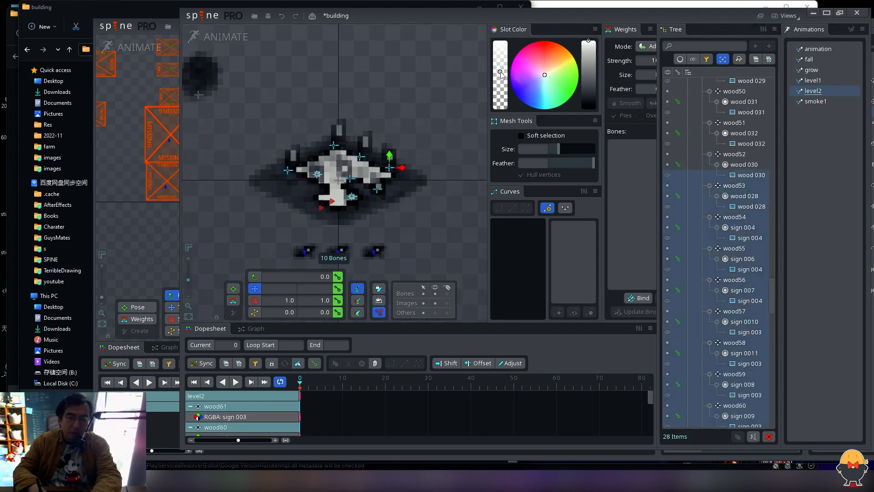
key("space")
left_click(301, 384)
left_click(813, 81)
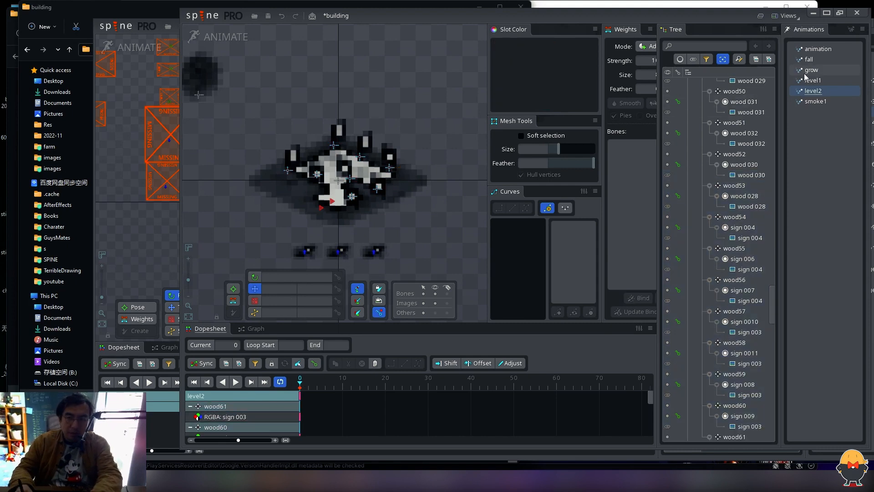
Step: Key wood 043 and wood 042 at full opacity at frame 0 of level2 and save the project
left_click(820, 93)
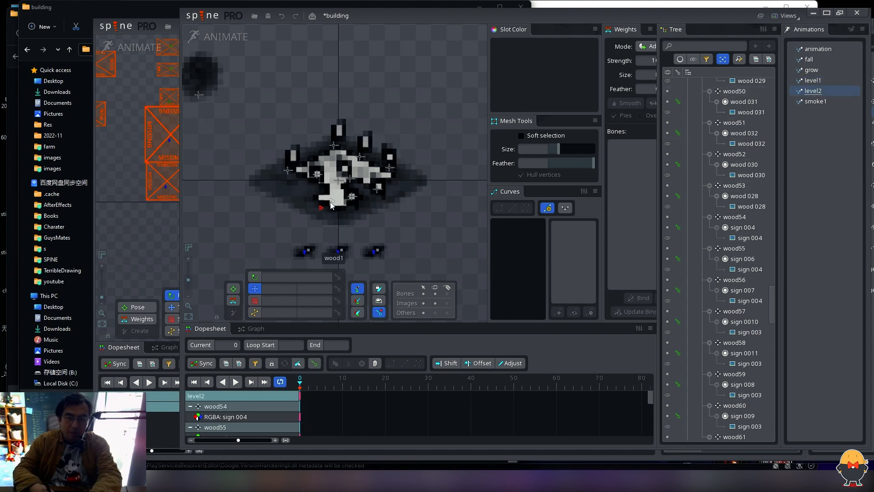
left_click(322, 207)
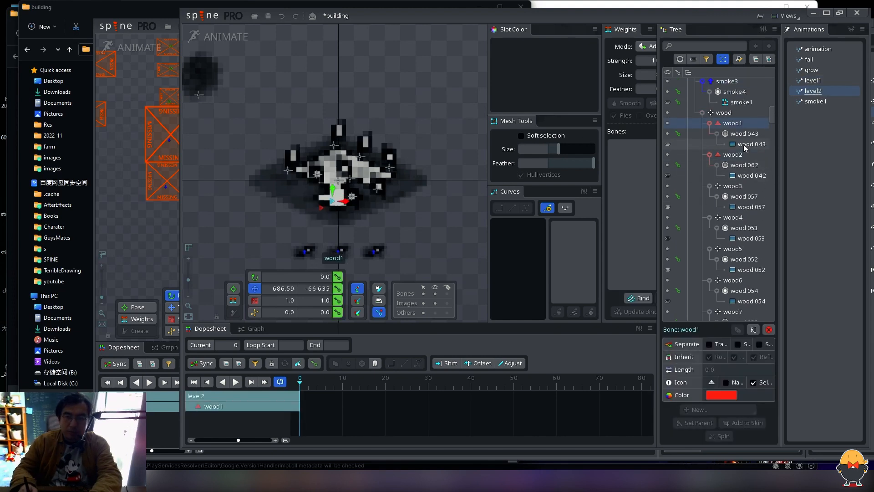
left_click(747, 145)
left_click(747, 176, "ctrl")
left_click_drag(495, 101, 504, 4)
key("ctrl+s")
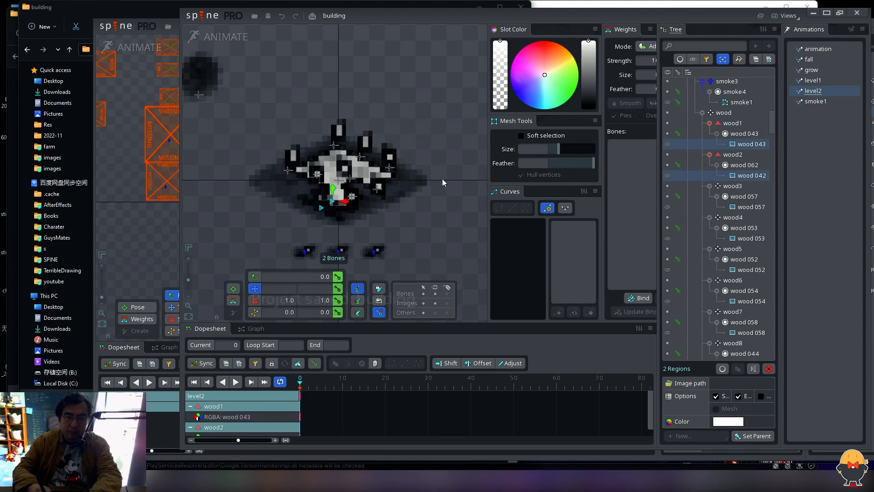
Step: Compare the building's setup pose with the level1 and level2 animations to check which pieces each one shows
double_click(438, 176)
mouse_move(425, 142)
left_mouse_down()
mouse_move(452, 151)
mouse_move(439, 142)
left_mouse_up()
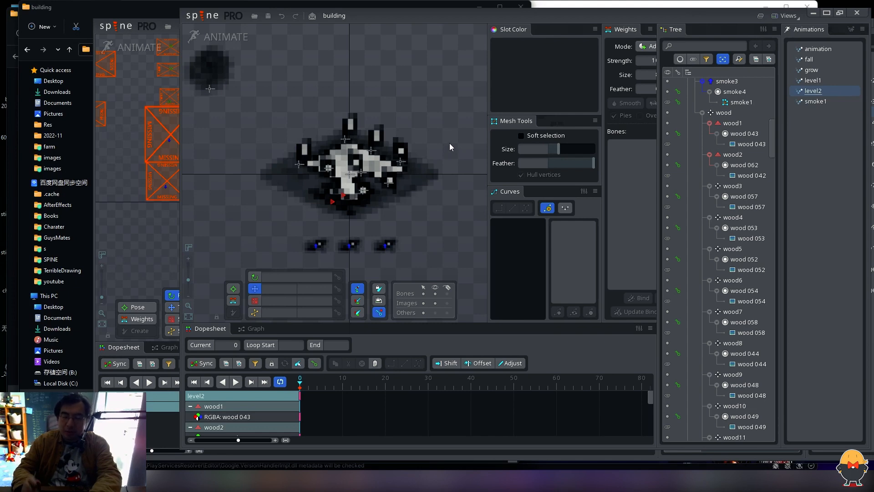
left_click(214, 37)
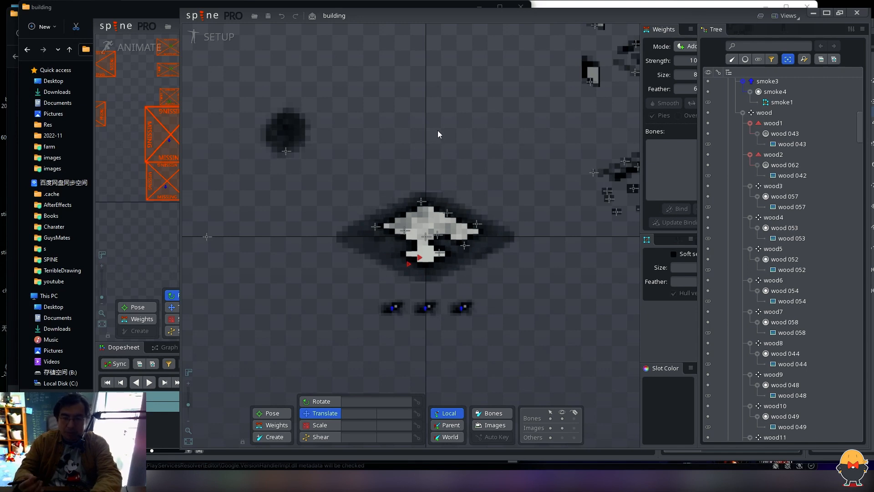
left_click(214, 37)
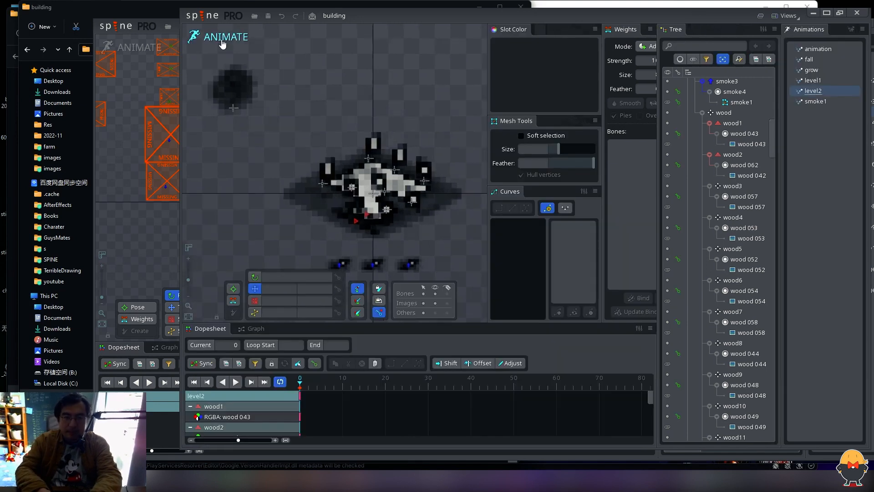
left_click(815, 81)
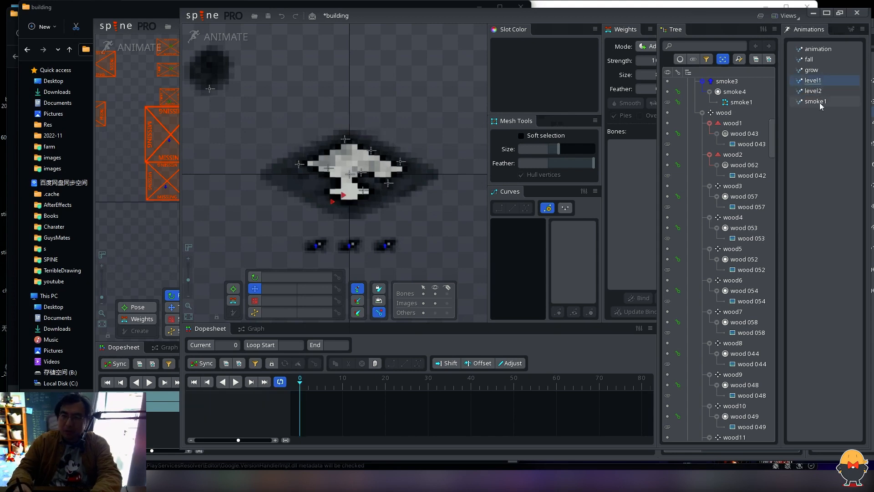
left_click(814, 91)
left_click(814, 81)
left_click(815, 91)
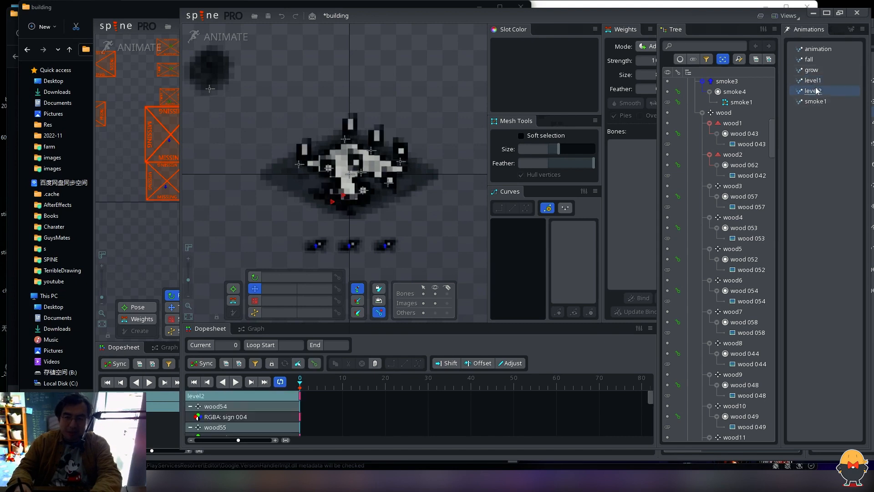
left_click(815, 80)
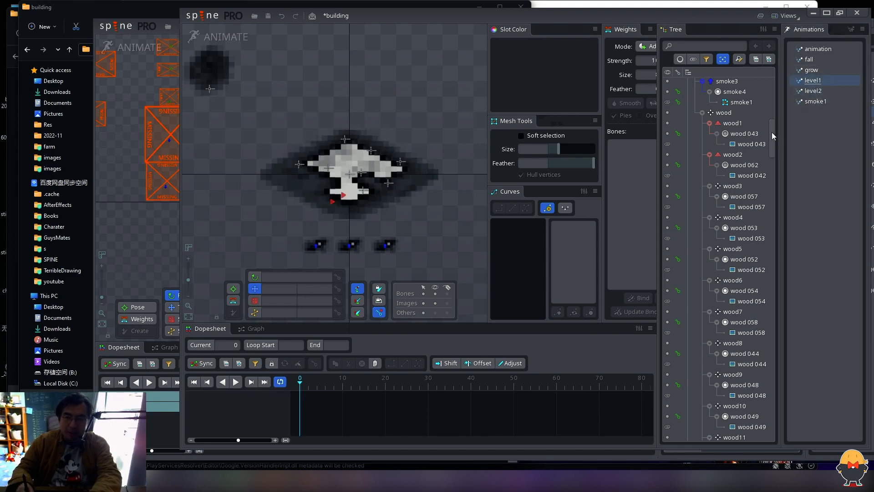
Step: Make the animation named "animation" active and duplicate it
left_click_drag(772, 132, 772, 345)
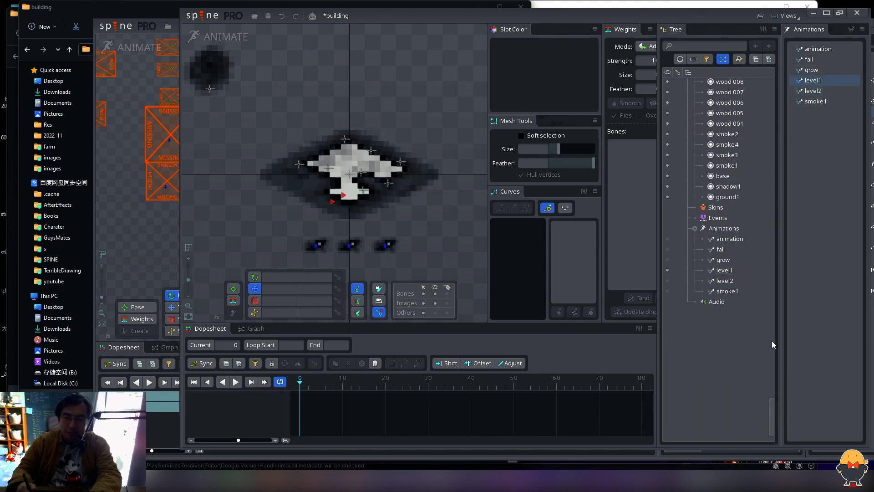
left_click(730, 240)
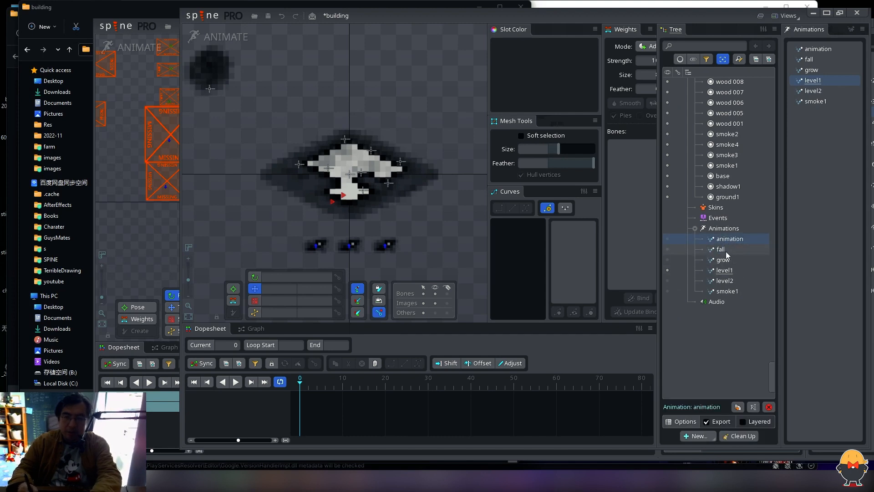
left_click(667, 239)
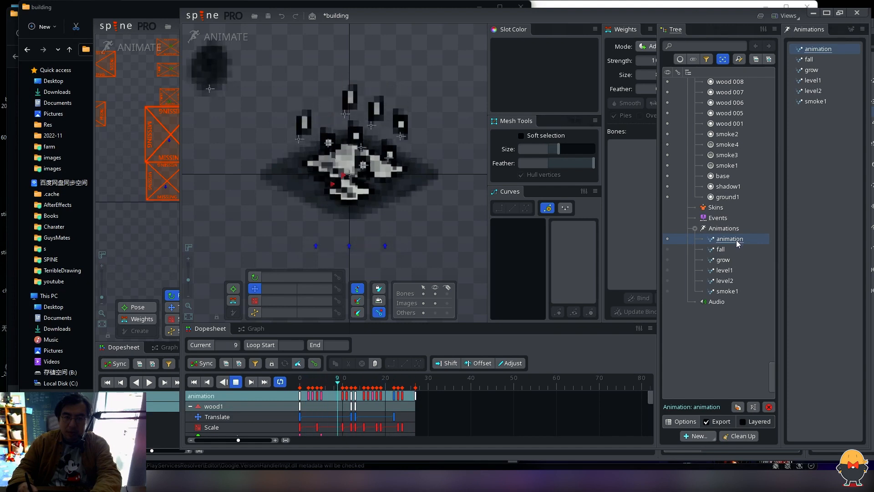
key("d")
key("ctrl+d")
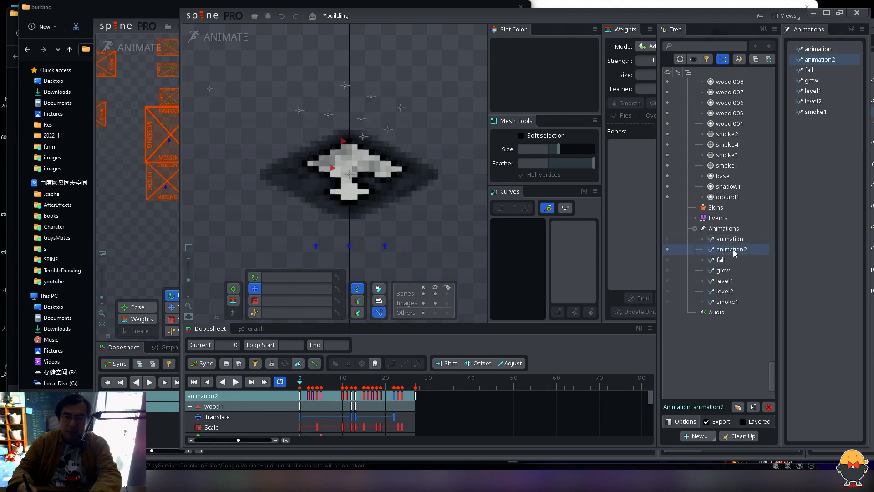
Step: Rename the duplicated animation as level1Tolevel2
double_click(734, 252)
type("level1")
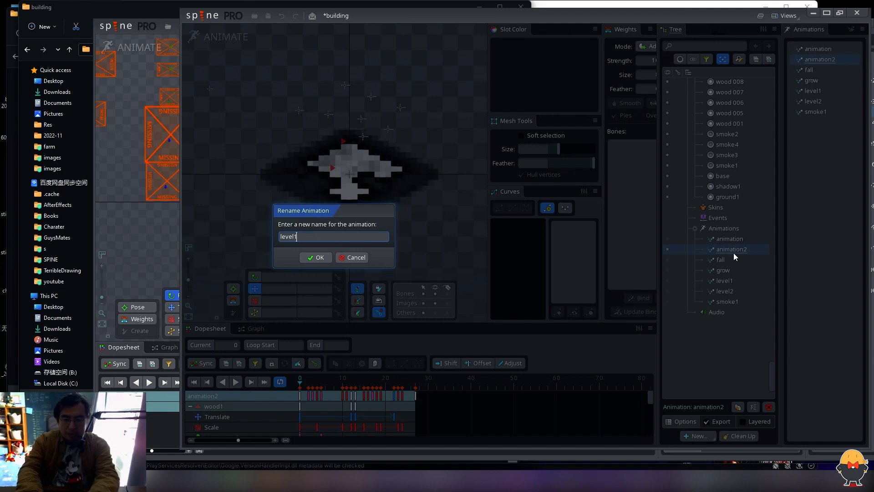
type("To leve")
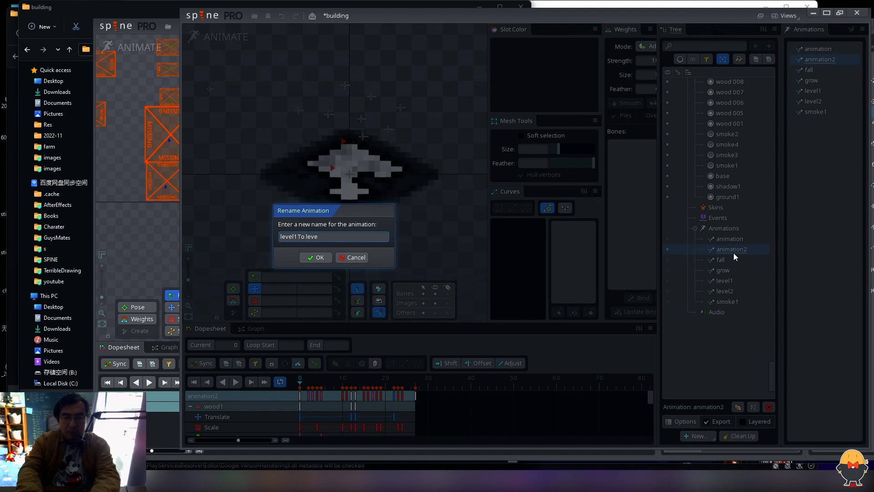
type(":")
type("evel2")
key("Return")
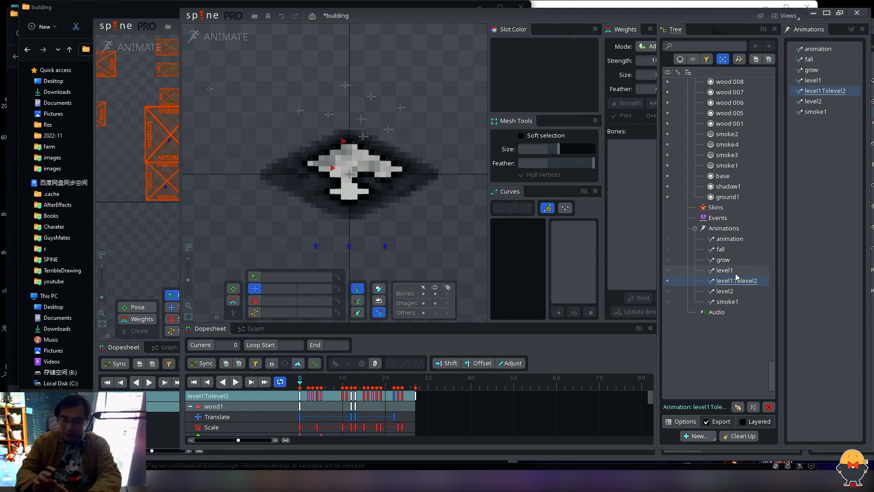
Step: Switch to the land_7 project and review how its stage animations, from Stage3 to Stage5, and their transitions are organised
left_click(136, 430)
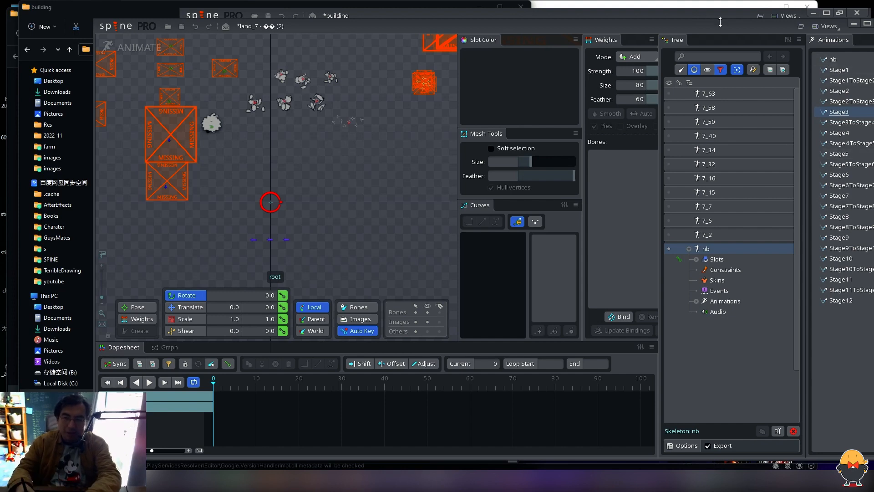
left_click_drag(719, 23, 694, 22)
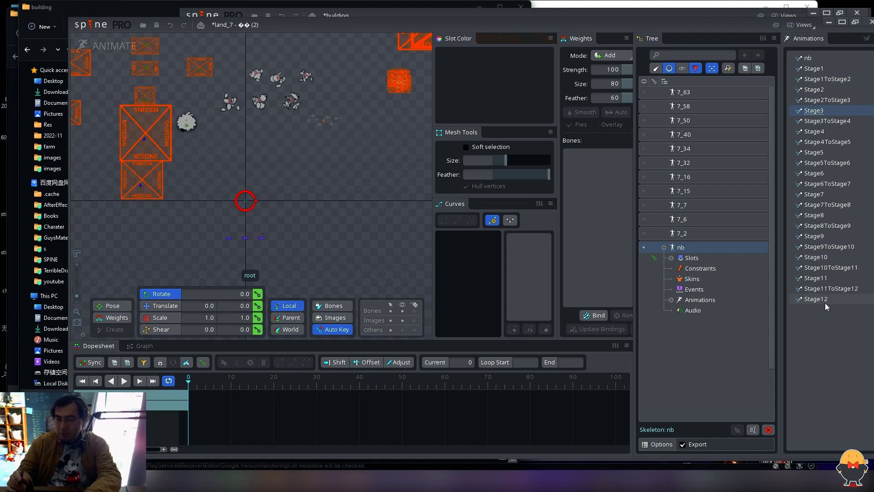
left_click(823, 152)
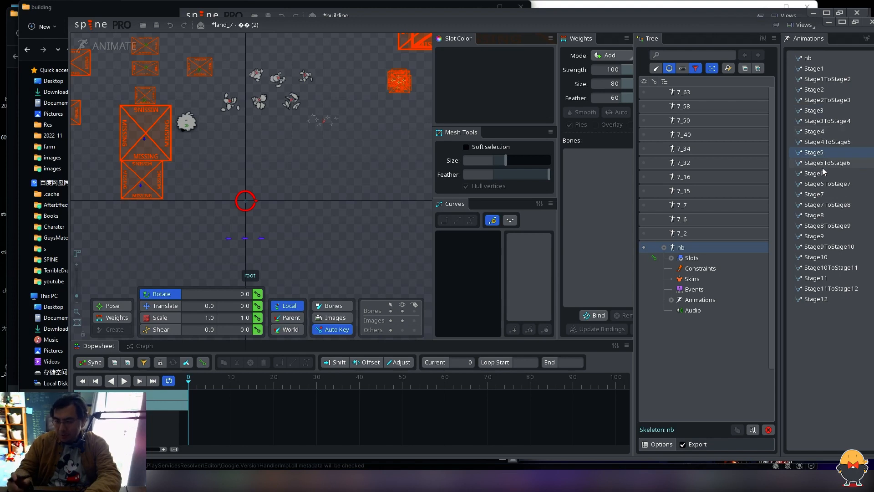
left_click(817, 131)
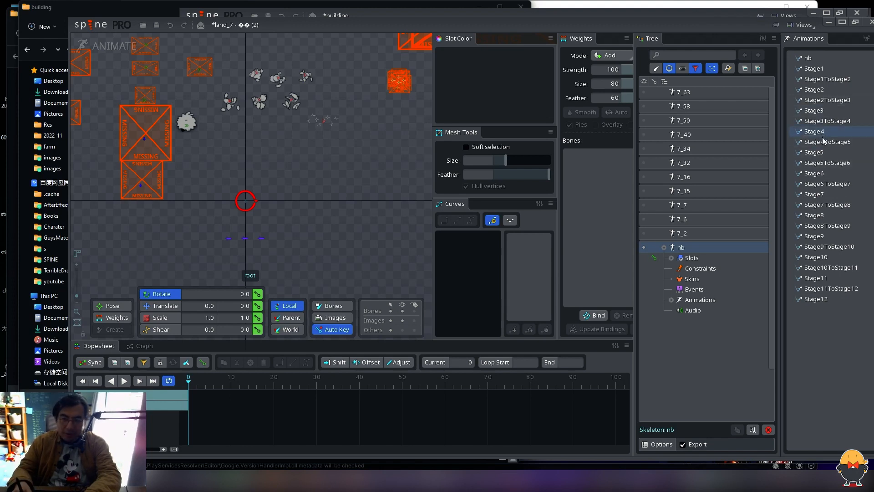
left_click(821, 113)
left_click(823, 132)
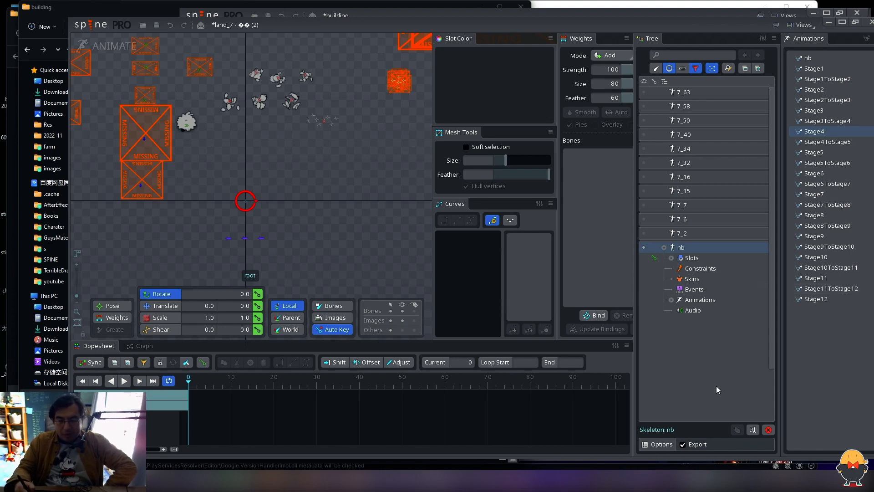
Step: Return to the building project and preview the playback of the level1Tolevel2 transition
left_click(572, 464)
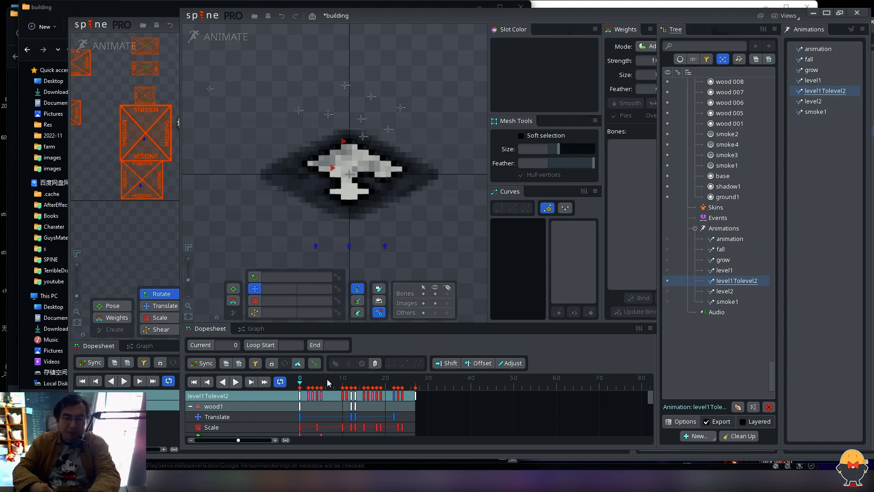
key("d")
key("d")
key("d")
key("d")
left_click_drag(433, 221, 446, 222)
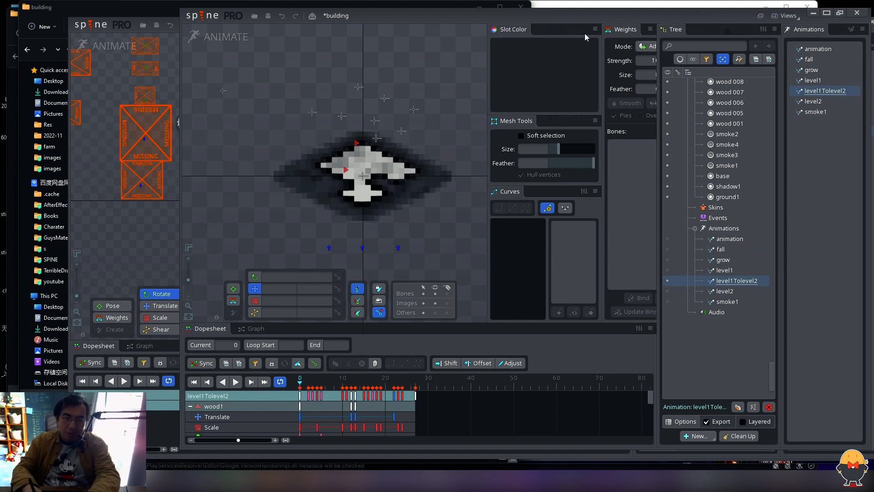
mouse_move(588, 18)
left_mouse_down()
mouse_move(605, 20)
mouse_move(587, 23)
left_mouse_up()
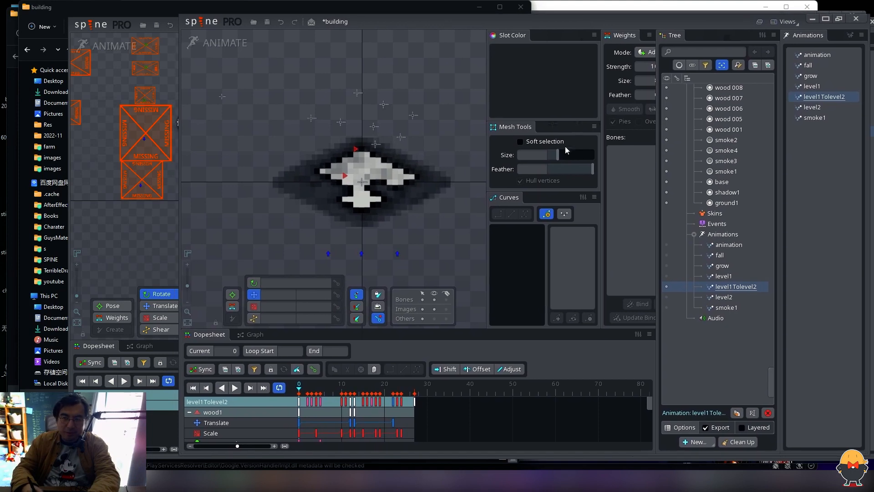
key("d")
key("d")
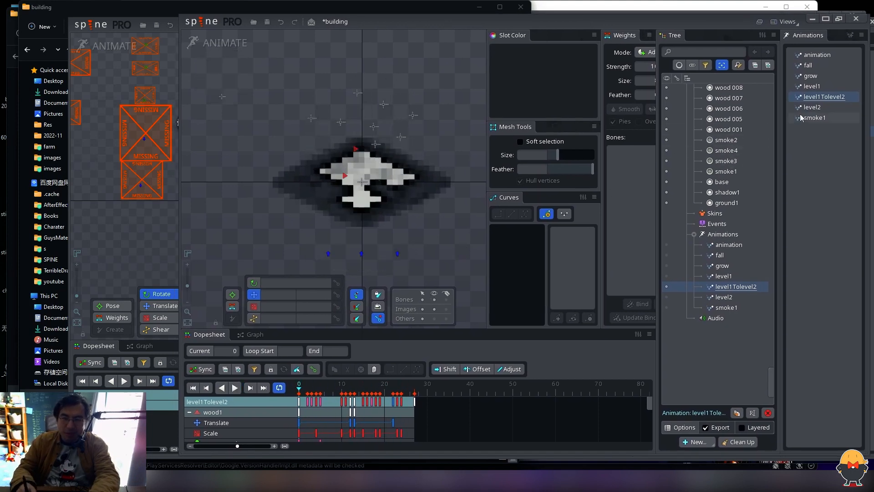
Step: Compare the level1 and level2 states with the level1Tolevel2 transition, playing the transition through
left_click(818, 89)
left_click(816, 108)
left_click(816, 87)
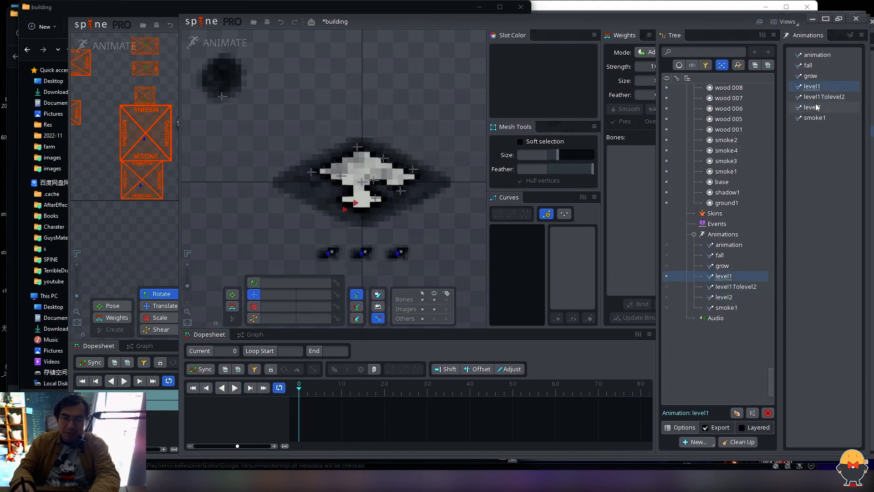
left_click(816, 107)
left_click(816, 96)
key("d")
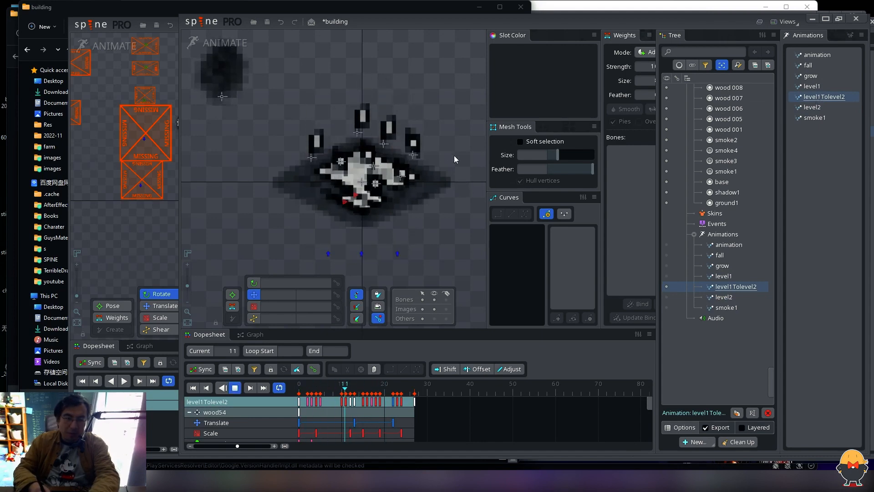
left_click(813, 87)
left_click(816, 97)
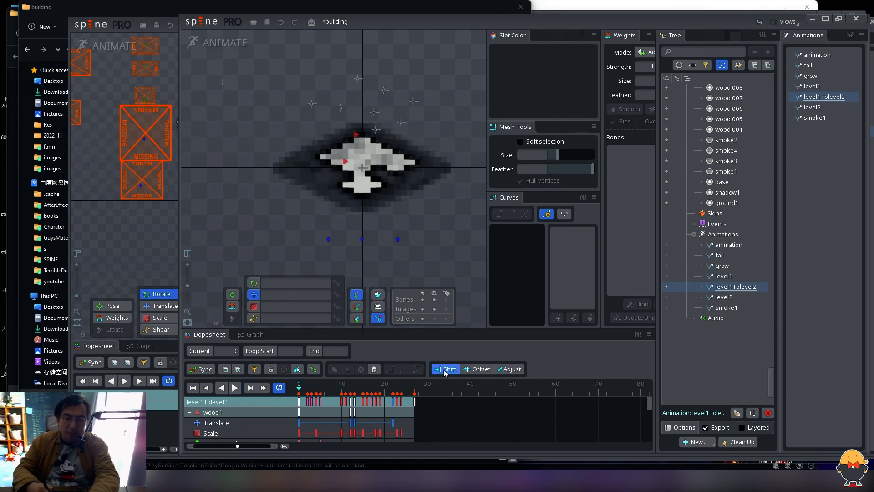
Step: Replay and scrub level1Tolevel2 to examine the timing of the falling signs, and return the playhead to frame 0
key("d")
key("d")
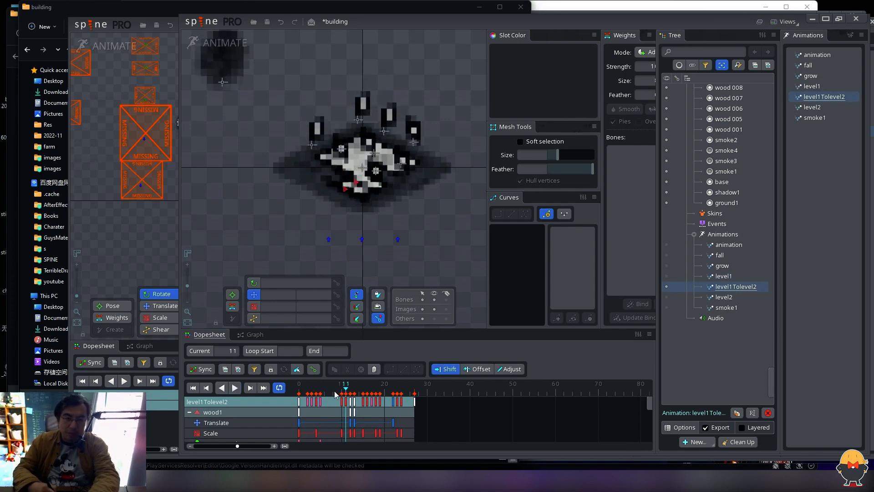
left_click_drag(338, 393, 345, 393)
key("d")
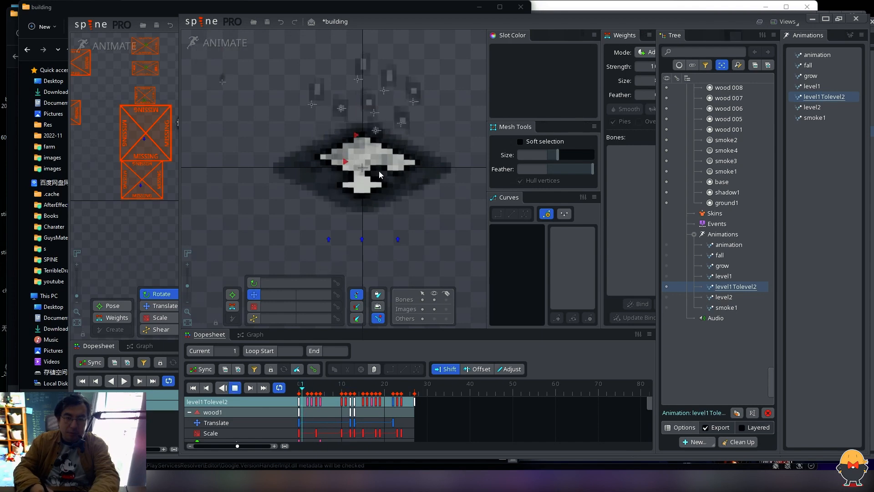
key("d")
key("Home")
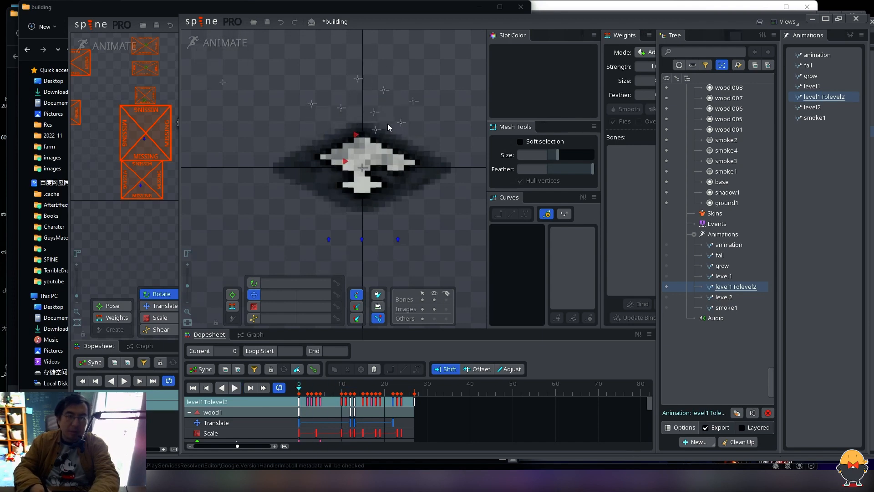
Step: Enlarge the dopesheet and shift all keys of sign bone wood57 so they start at frame 4 of level1Tolevel2
left_click(400, 122)
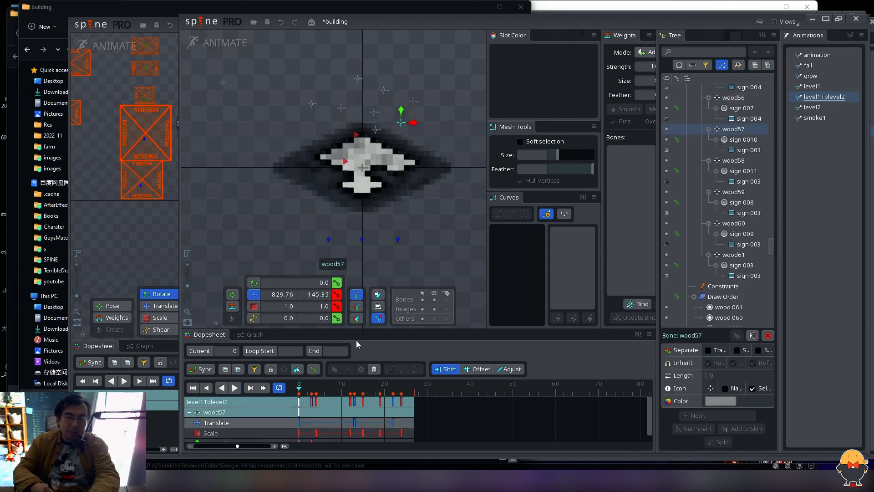
left_click_drag(382, 328, 382, 250)
mouse_move(299, 324)
left_mouse_down()
mouse_move(317, 329)
mouse_move(325, 315)
mouse_move(297, 313)
left_mouse_up()
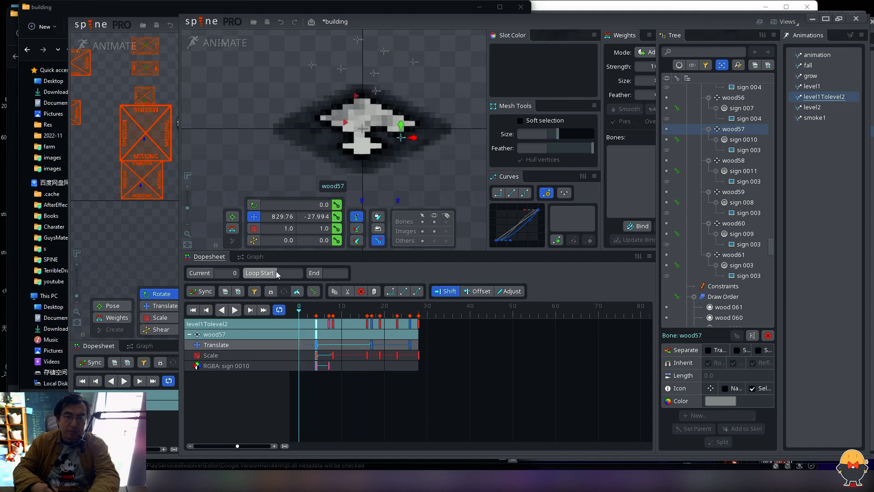
Step: Delay all keys of sign bones wood59 and wood55 in level1Tolevel2, with wood55 starting at about frame 21
left_click_drag(374, 83, 373, 117)
left_click(374, 109)
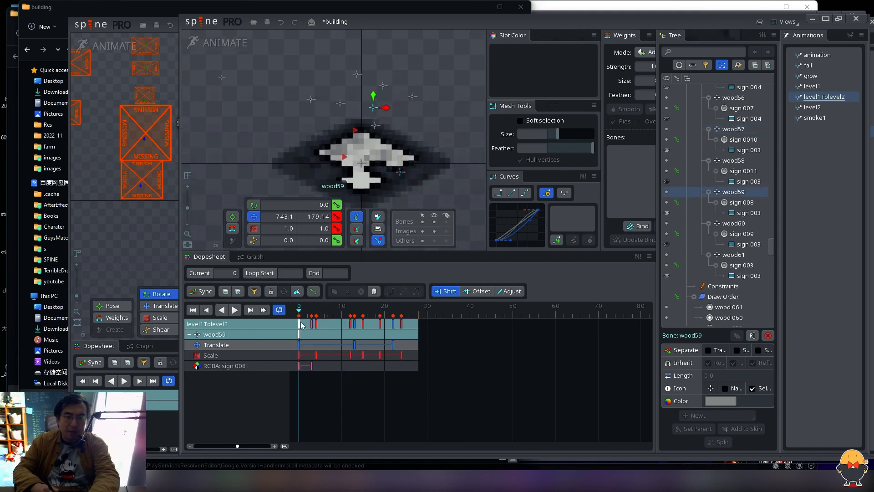
left_click_drag(301, 325, 369, 316)
left_click(341, 104)
left_click(312, 100)
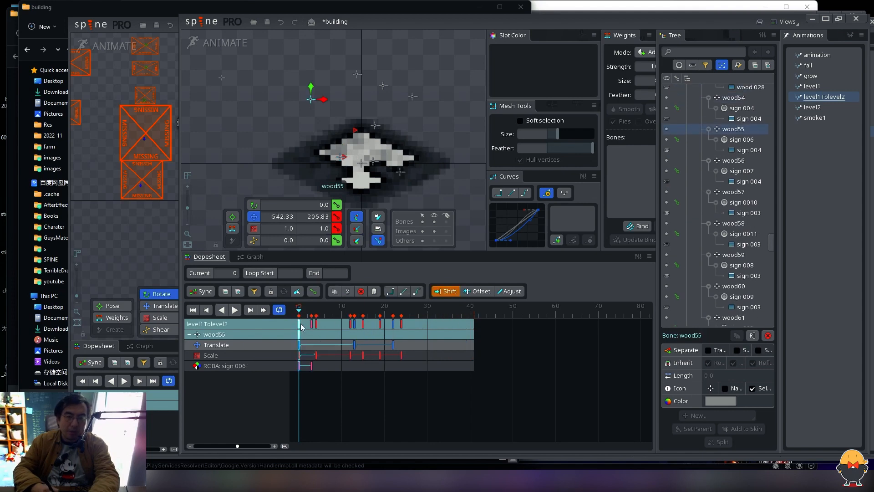
left_click_drag(300, 324, 388, 324)
Step: Shift all keys of sign bone wood54 to start at frame 31 and those of wood56 to start at frame 33
left_click(356, 129)
left_click_drag(300, 324, 434, 335)
left_click(376, 97)
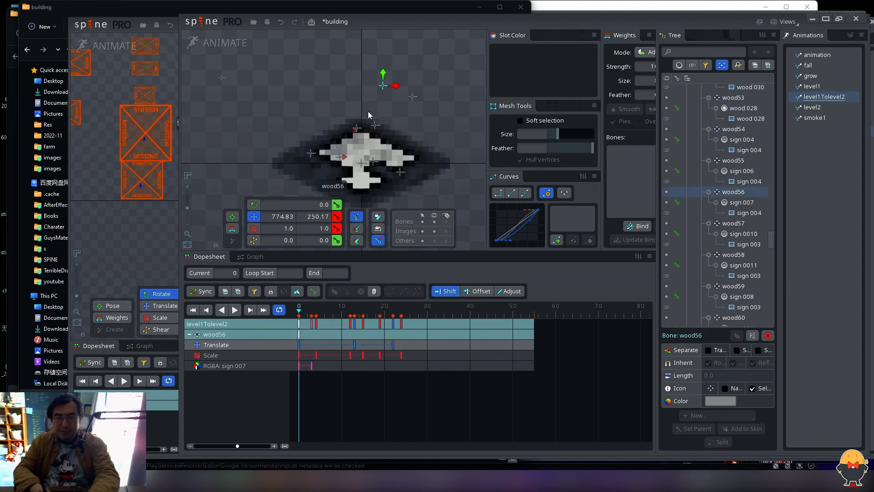
left_click_drag(299, 334, 441, 334)
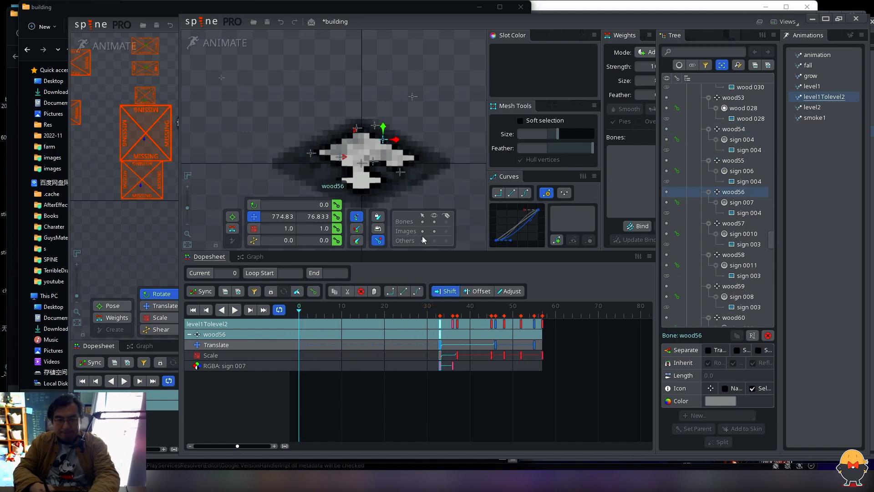
Step: Shift all keys of sign bone wood61 to start at frame 29 and preview the transition's playback
left_click(413, 98)
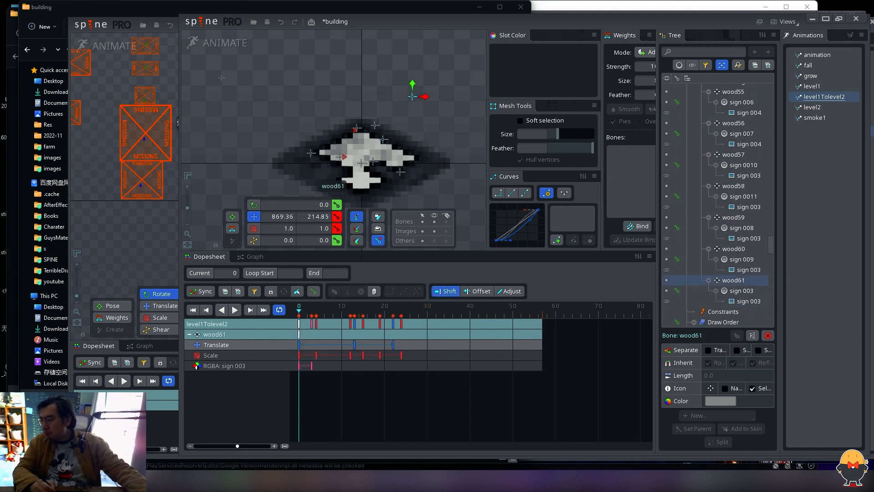
left_click_drag(299, 334, 423, 335)
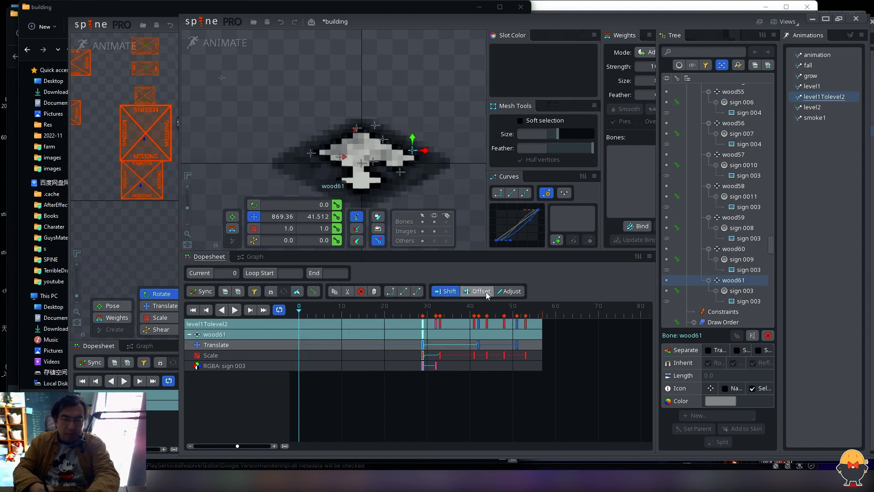
left_click_drag(299, 315, 422, 314)
key("d")
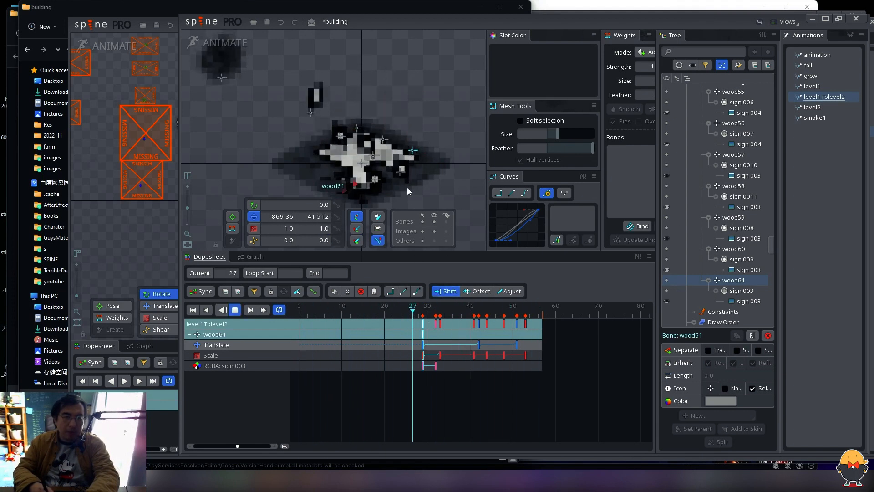
key("d")
Step: Shift the keys of wood61, wood54 and wood56 together five frames earlier, so they start at frames 24, 26 and 28
left_click(357, 94, "ctrl")
left_click(383, 97, "ctrl")
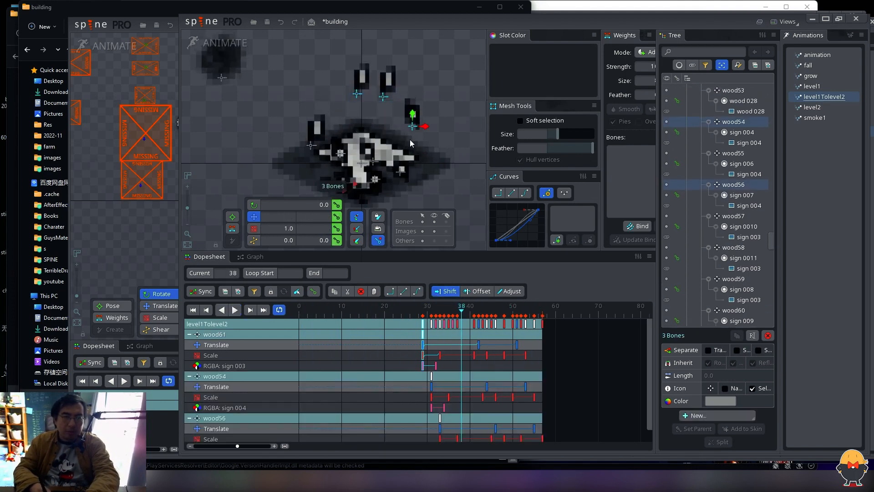
left_click_drag(423, 326, 401, 324)
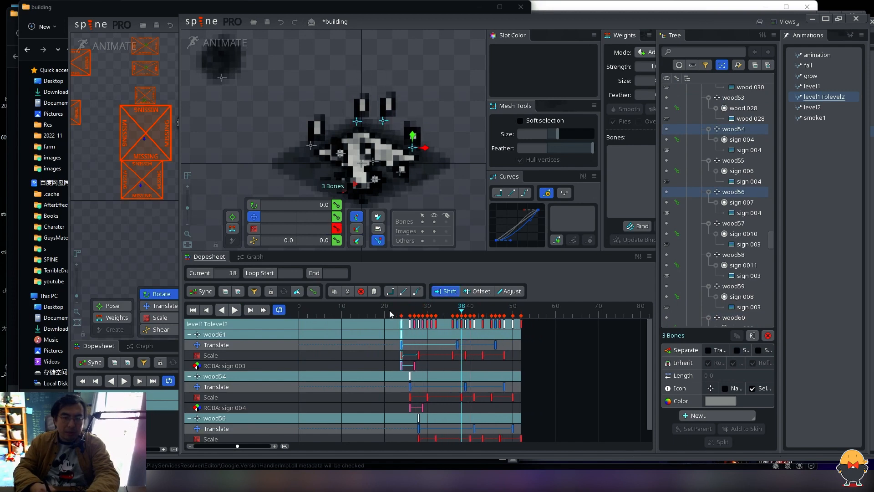
Step: Play the retimed level1Tolevel2 transition and compare it with the setup pose
left_click(393, 308)
key("d")
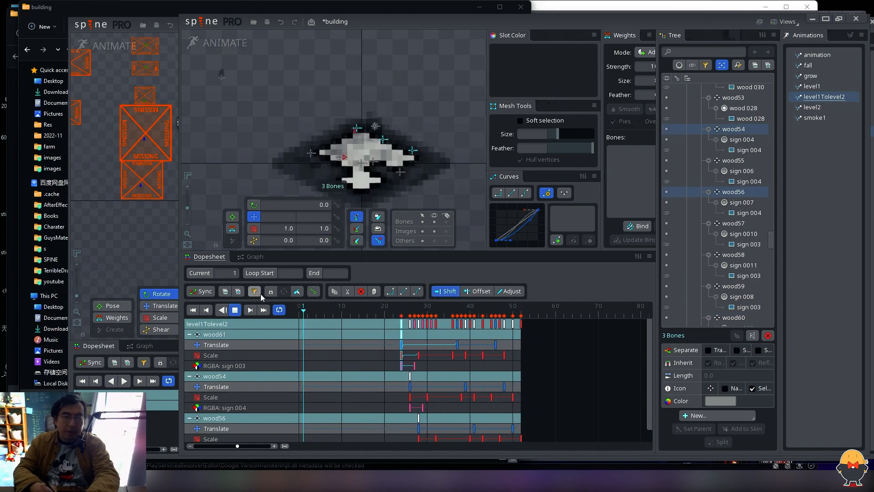
key("d")
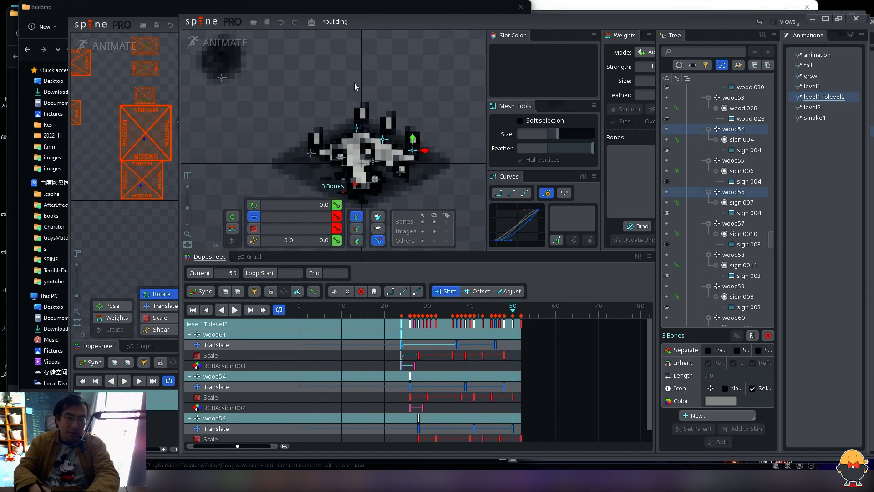
left_click(237, 45)
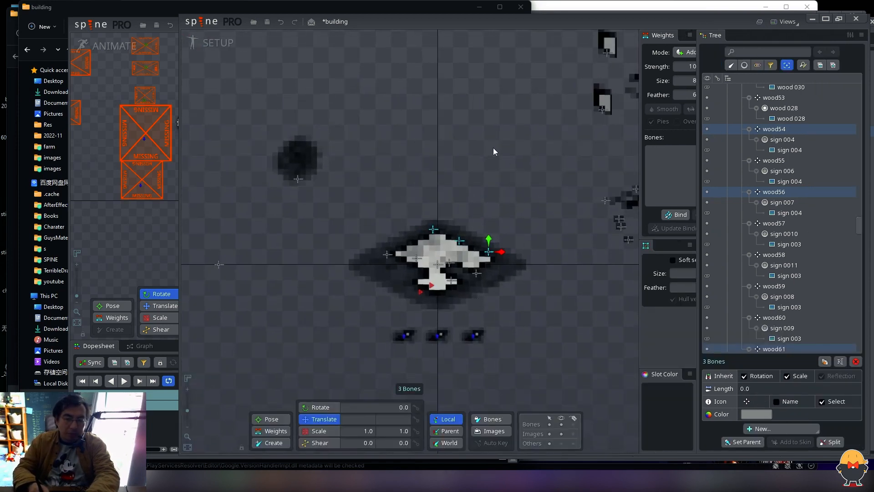
left_click(218, 44)
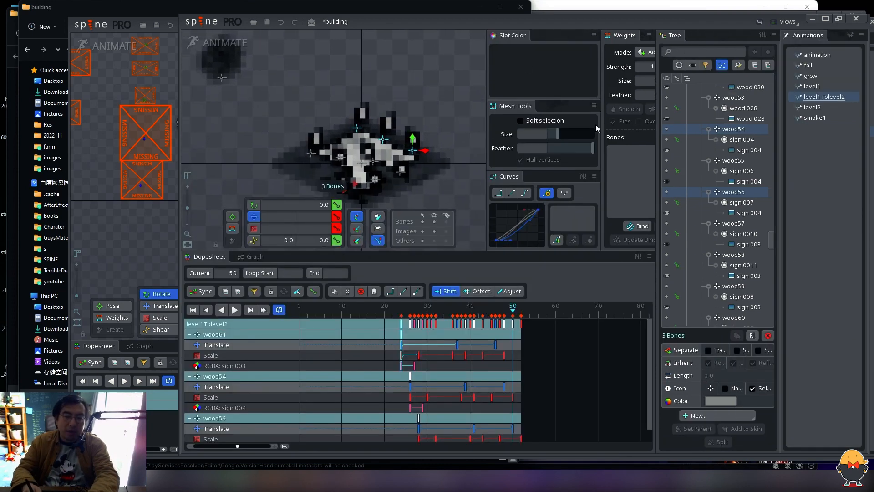
Step: Replay level1Tolevel2 repeatedly in an enlarged viewport to examine the staggered falling signs, stopping at frame 20
key("space")
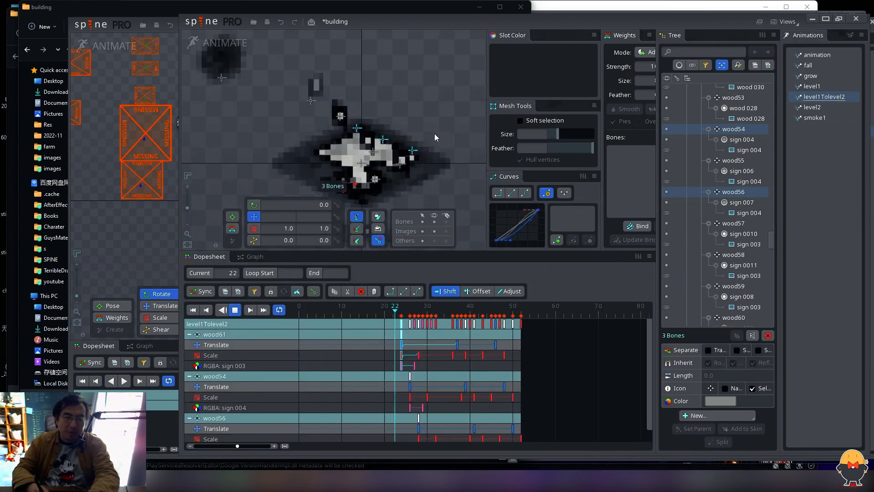
key("space")
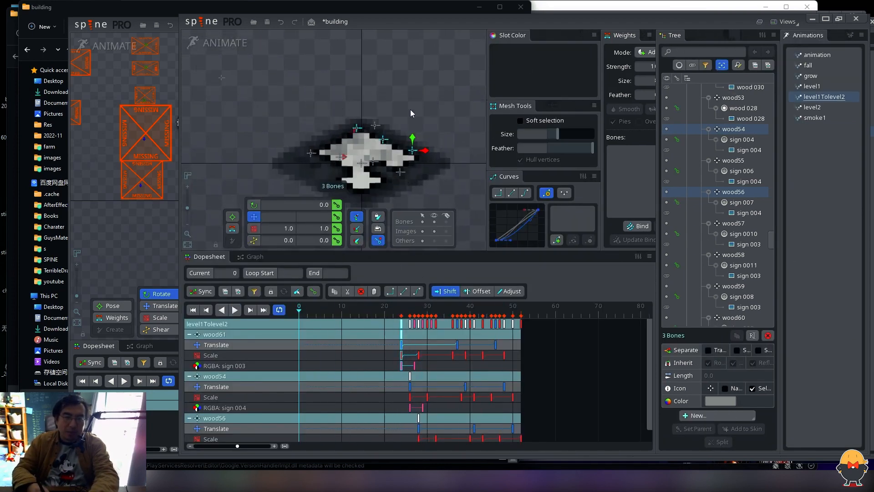
key("space")
key("space")
key("space")
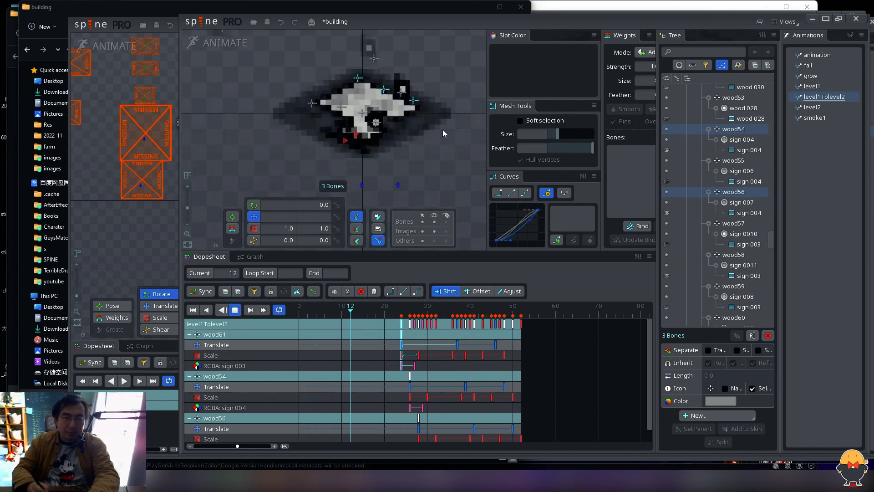
key("space")
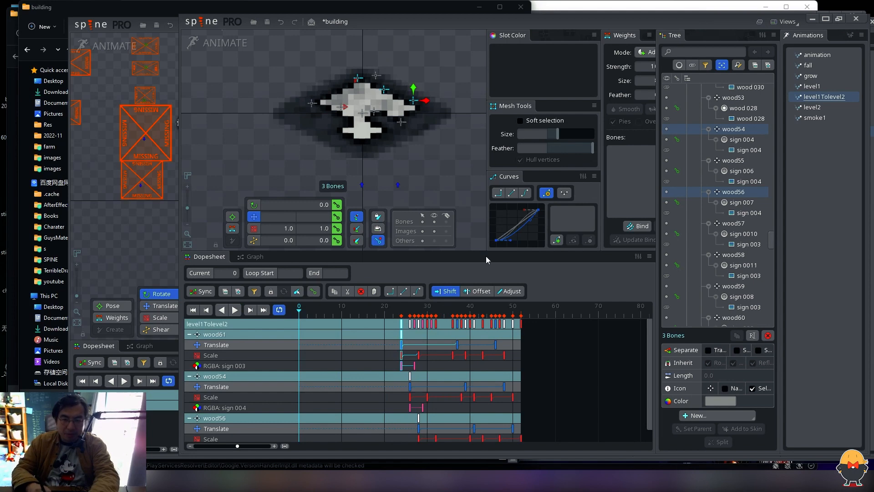
left_click_drag(485, 256, 486, 306)
key("space")
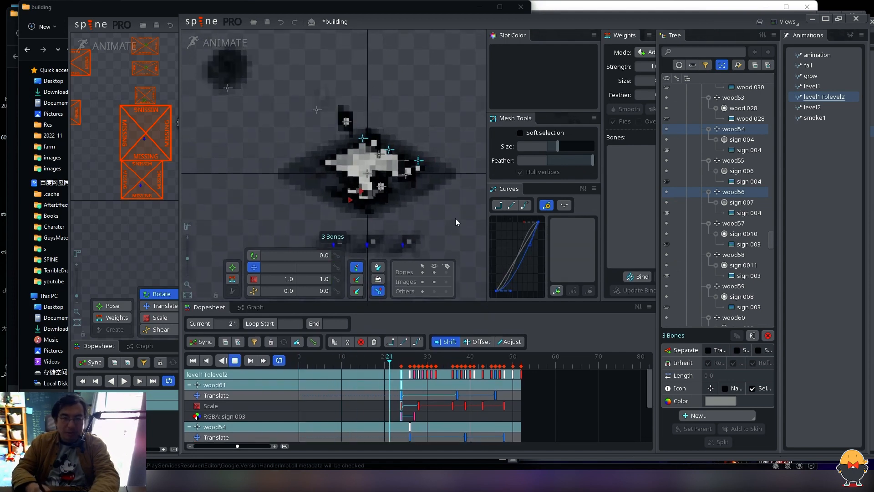
key("space")
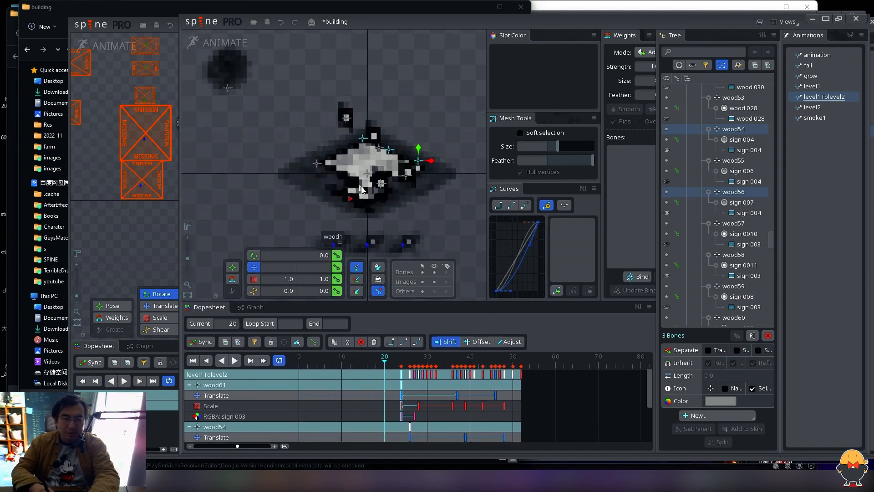
Step: Shift the keys of bone wood1 to start at frame 4 and those of wood2 to start at frame 10
left_click(361, 187)
left_click(350, 199, "ctrl")
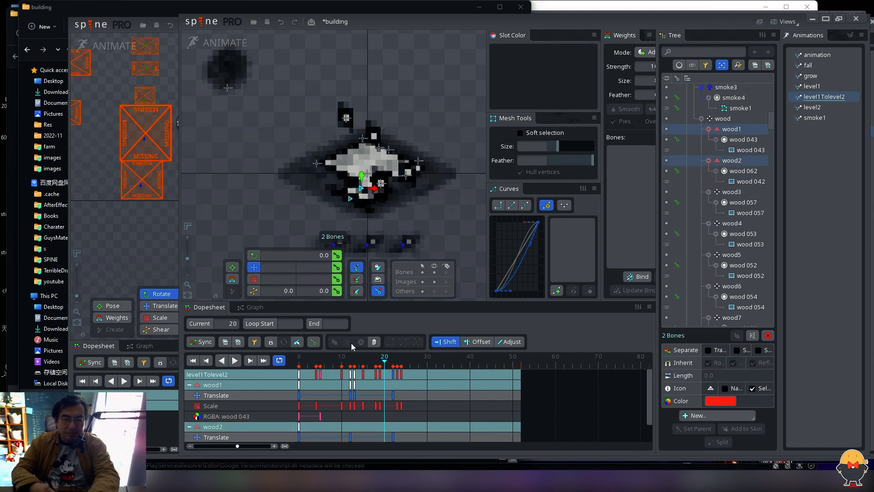
left_click_drag(490, 303, 490, 246)
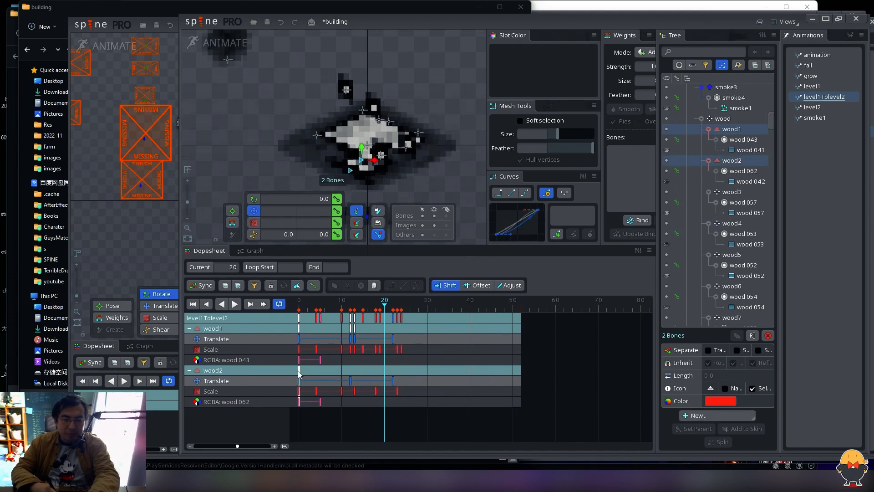
left_click_drag(298, 371, 367, 382)
left_click_drag(299, 318, 316, 321)
left_click(369, 378)
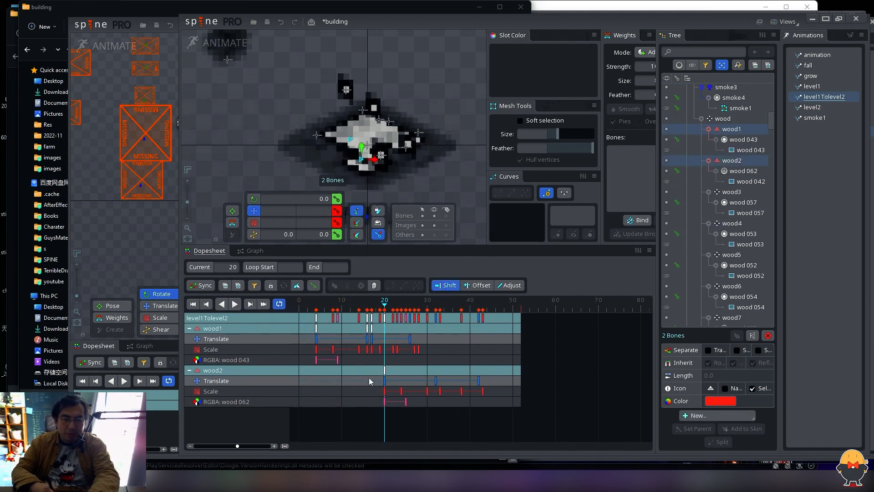
left_click_drag(385, 370, 347, 367)
left_click_drag(314, 309, 272, 310)
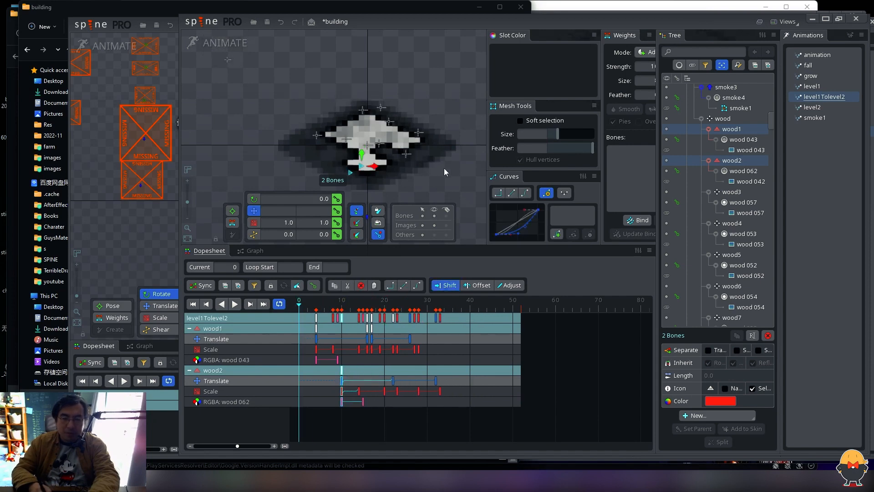
Step: Retime wood2's keys to start at frame 15 and wood1's to start at frame 6, previewing the playback
key("space")
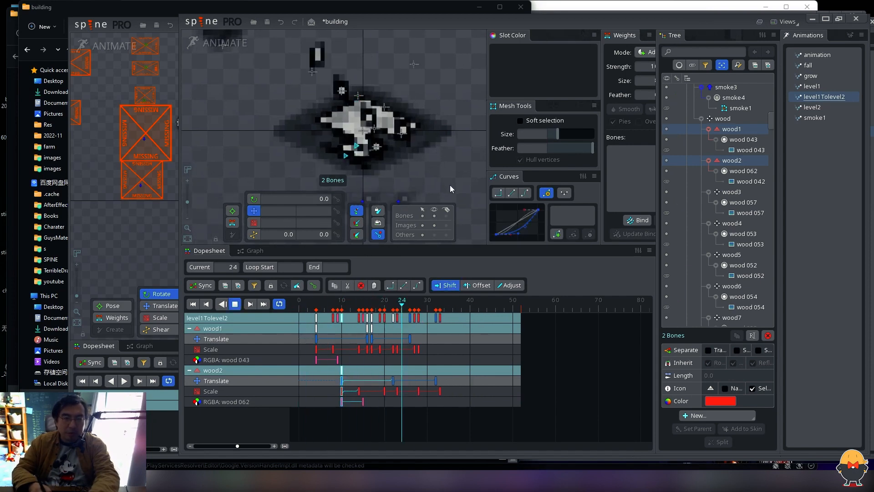
key("space")
left_click_drag(342, 370, 364, 370)
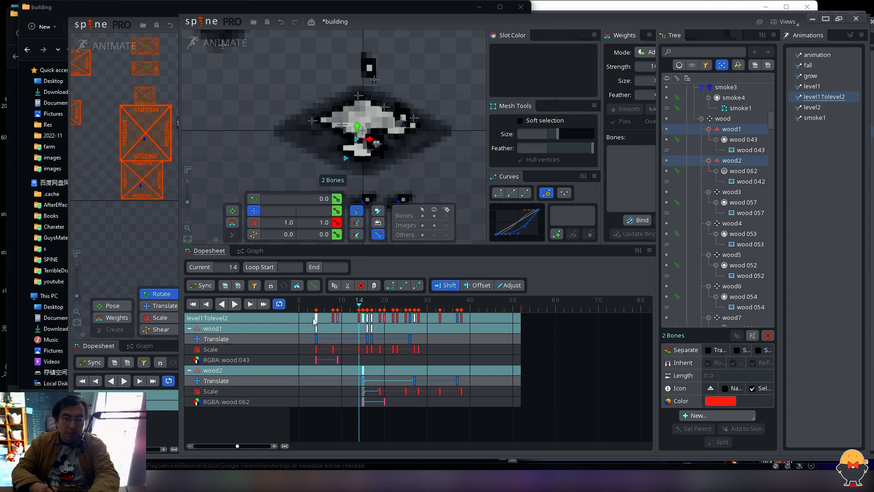
left_click_drag(314, 320, 323, 320)
key("space")
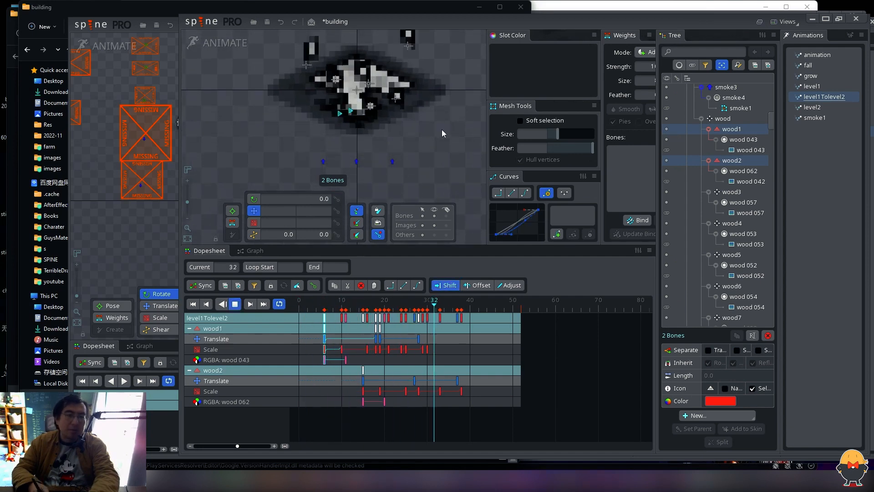
key("space")
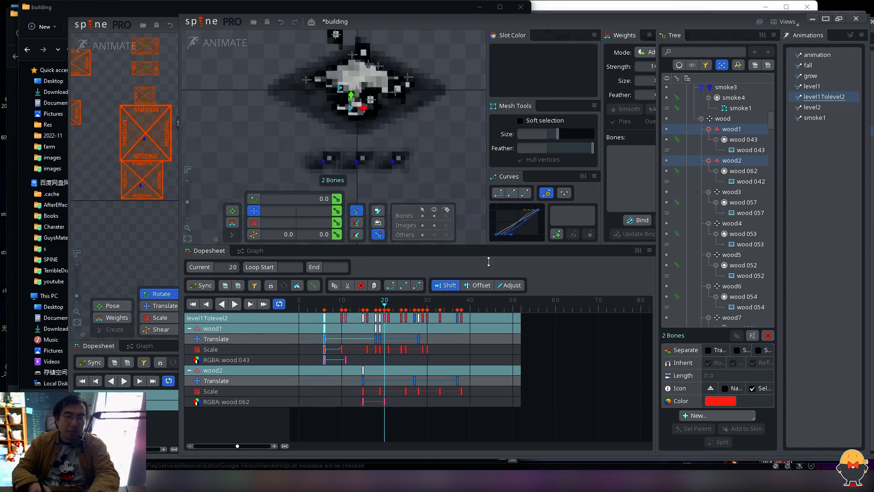
Step: Save the building project and replay level1Tolevel2 from the start in a larger viewport, returning the playhead to frame 0
left_click_drag(488, 247, 479, 283)
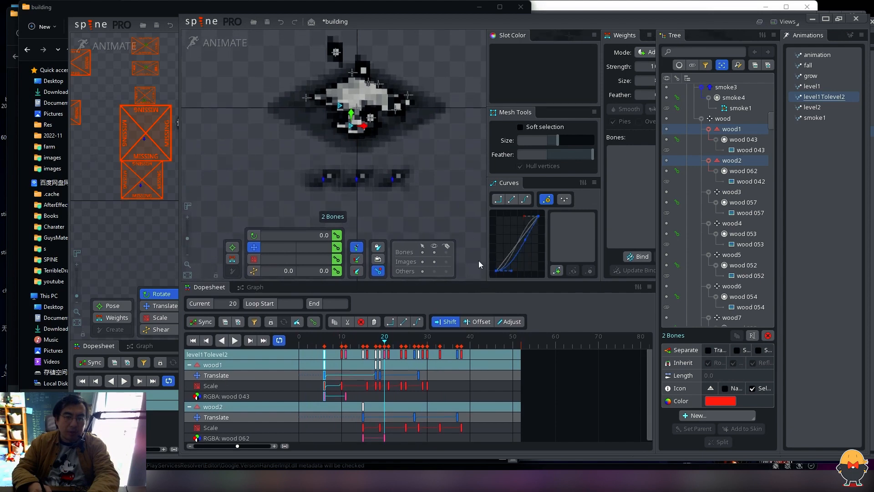
key("Home")
key("ctrl+s")
key("space")
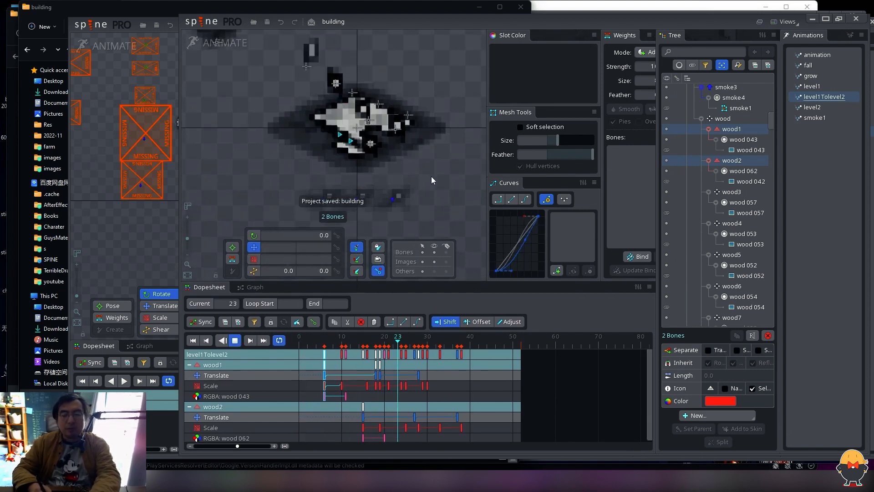
left_click_drag(427, 184, 450, 171)
key("d")
key("Home")
key("d")
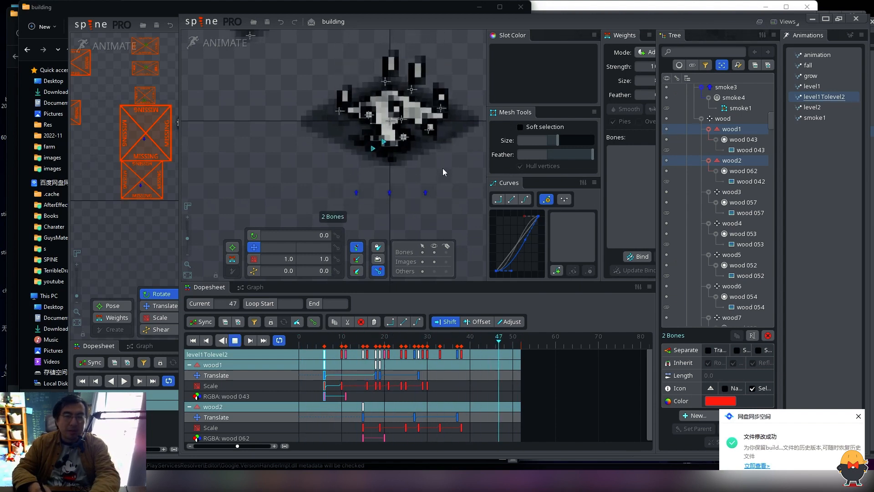
key("d")
key("Home")
Step: Save the project in Setup mode, select the first smoke1 mesh below the building, and return to Animate mode
left_click(225, 43)
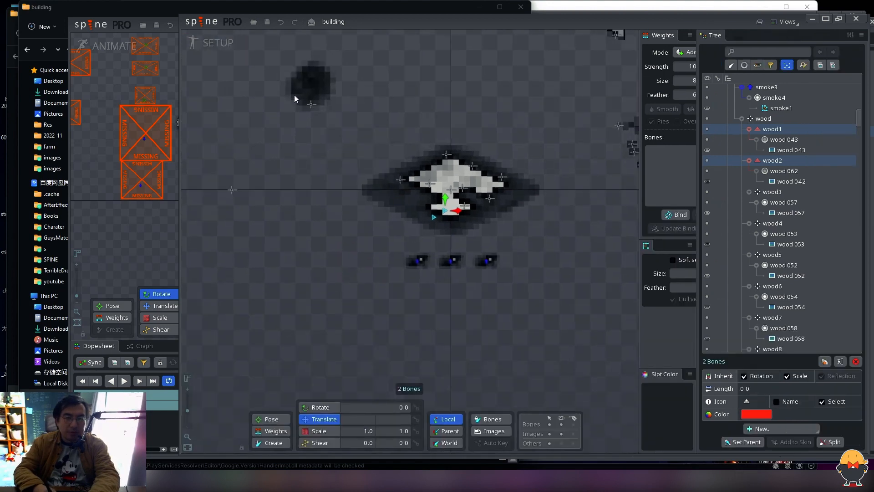
key("ctrl+s")
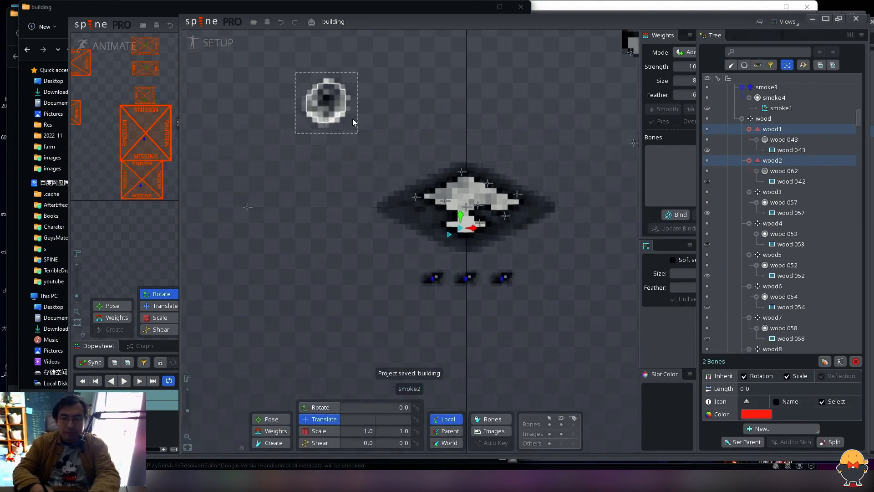
left_click(217, 49)
left_click(216, 50)
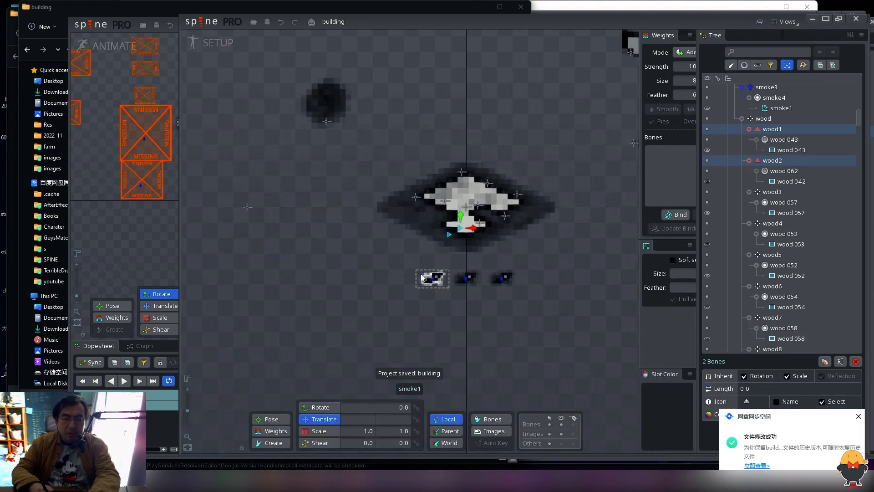
left_click(451, 281)
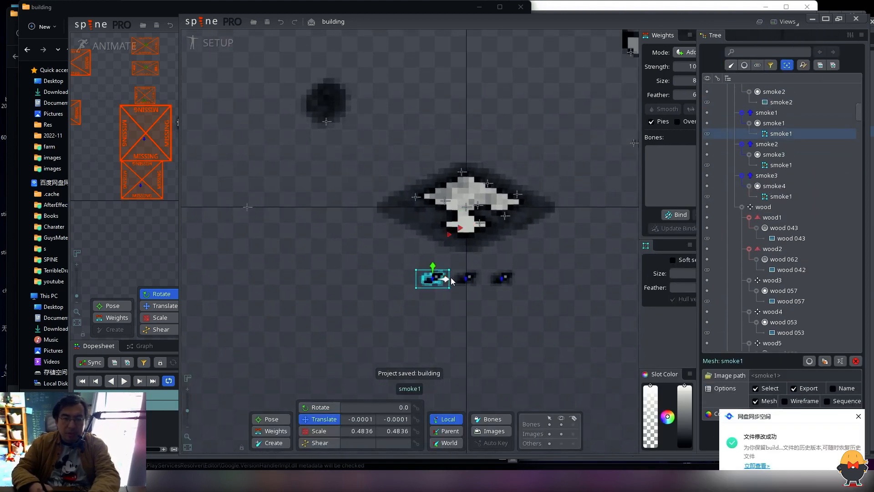
left_click(232, 55)
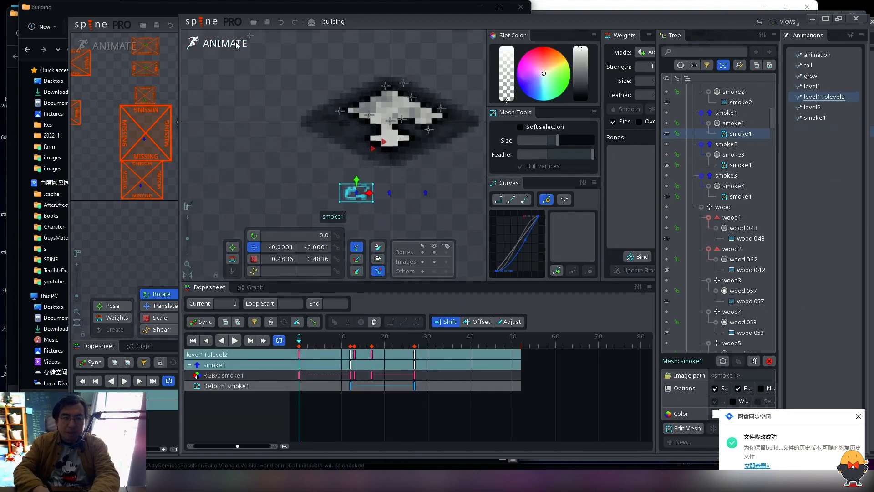
Step: Switch to Setup mode and select the ground1 slot at the end of the slot list
left_click(236, 44)
scroll(860, 193, "down", 2)
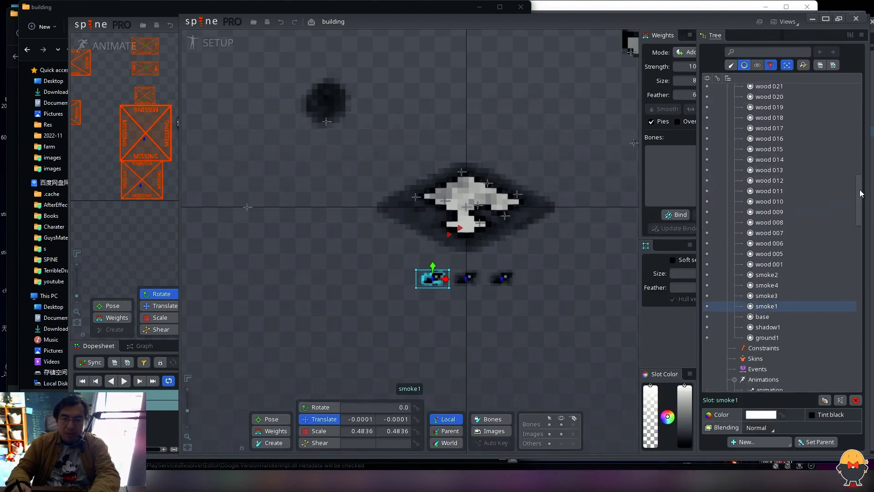
scroll(774, 201, "down", 4)
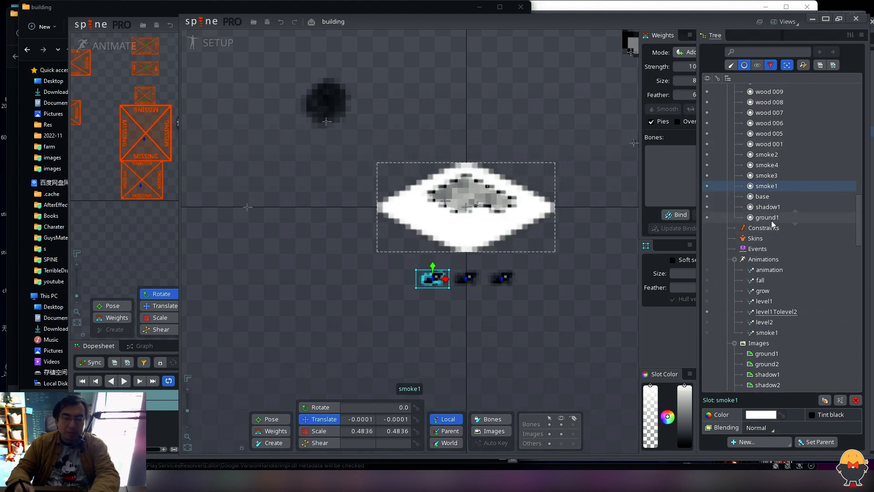
left_click(767, 218)
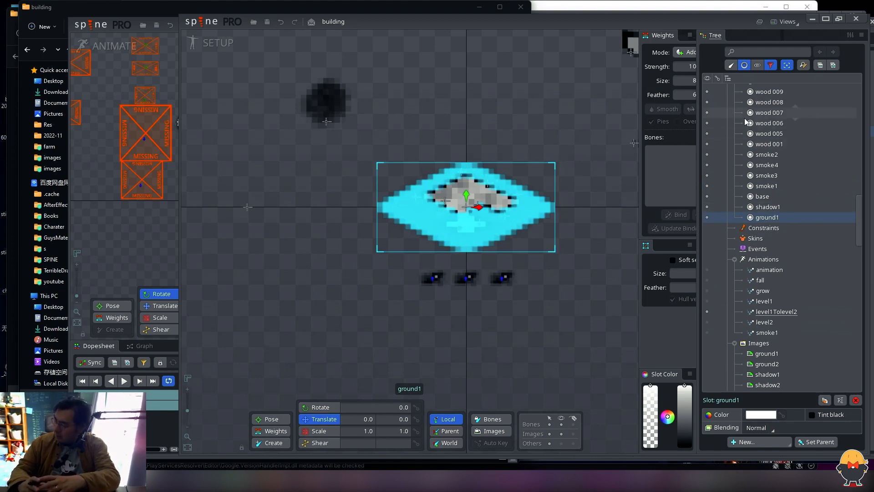
mouse_move(745, 121)
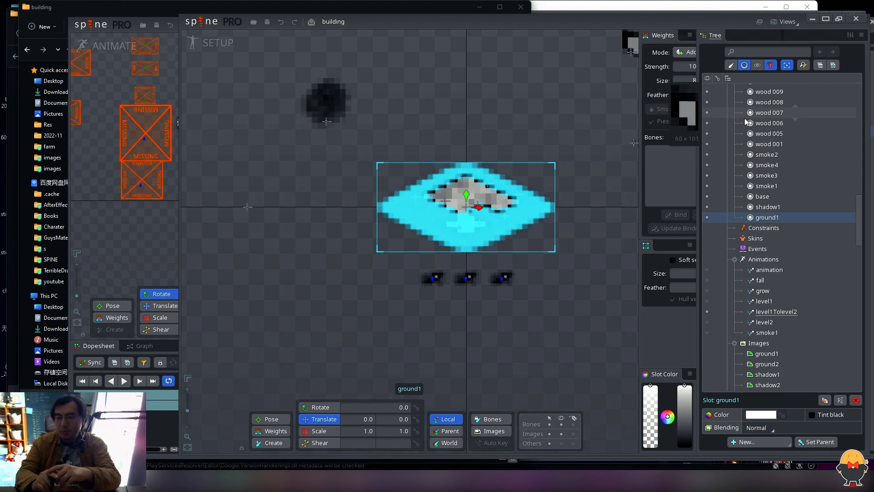
left_click_drag(715, 25, 710, 20)
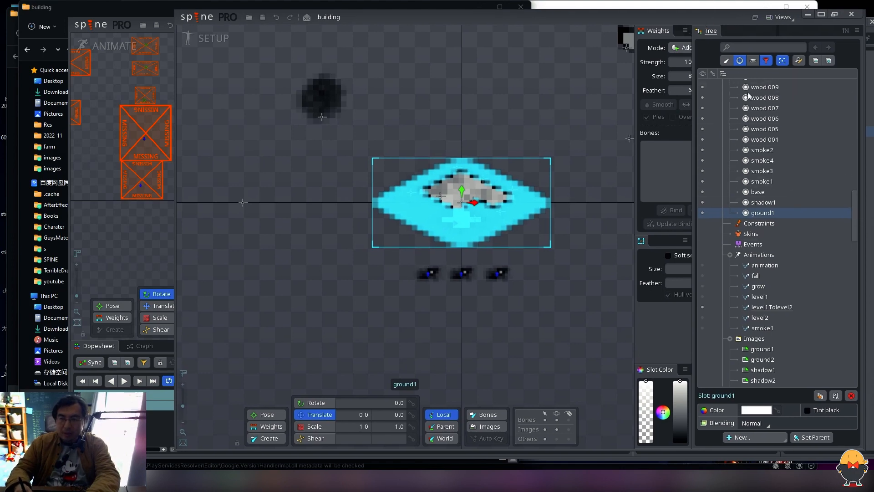
Step: Show the full skeleton hierarchy to examine its Draw Order list, and restore the slots-only filter with the ground1 slot in view
left_click(738, 62)
left_click(739, 63)
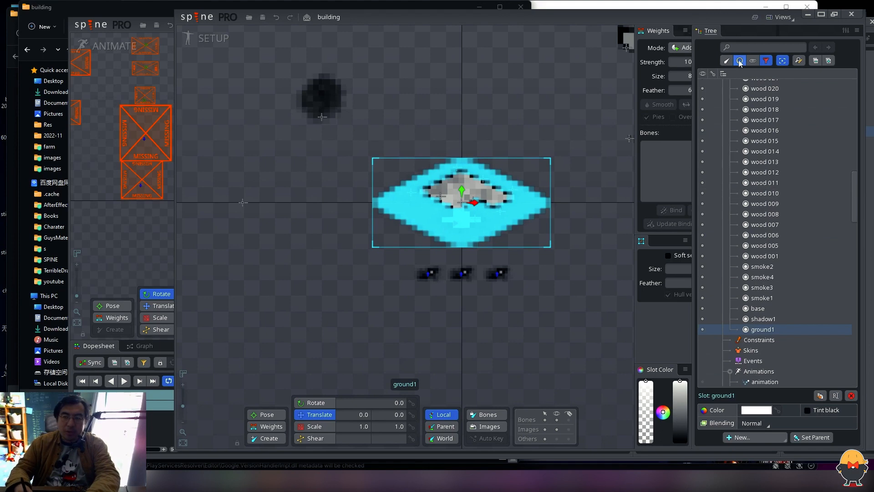
left_click(740, 63)
mouse_move(853, 121)
left_mouse_down()
mouse_move(855, 287)
mouse_move(850, 244)
left_mouse_up()
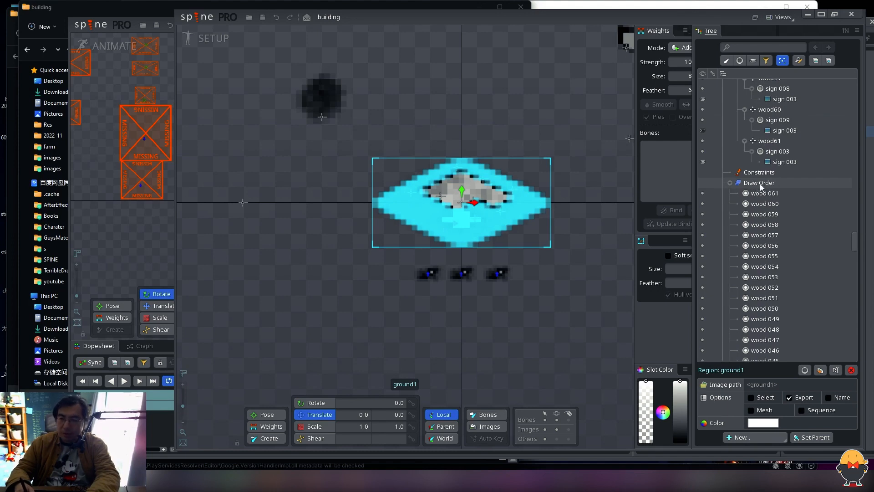
left_click_drag(856, 238, 858, 282)
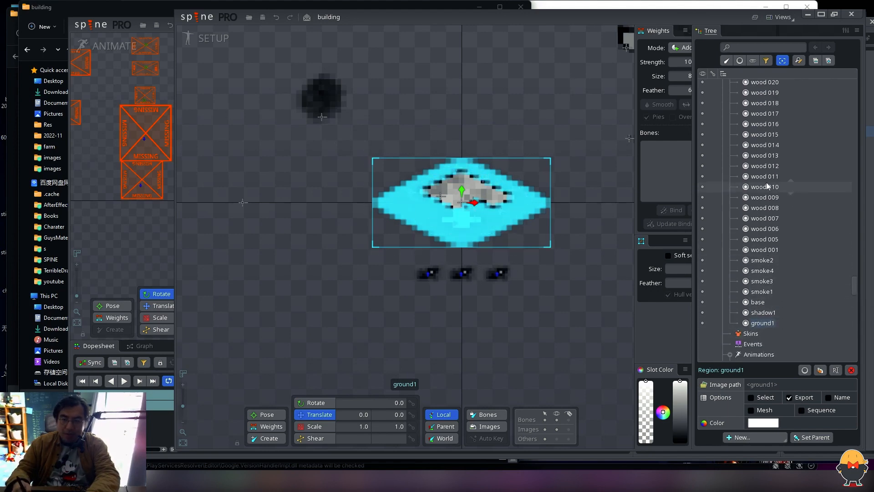
scroll(751, 228, "up", 15)
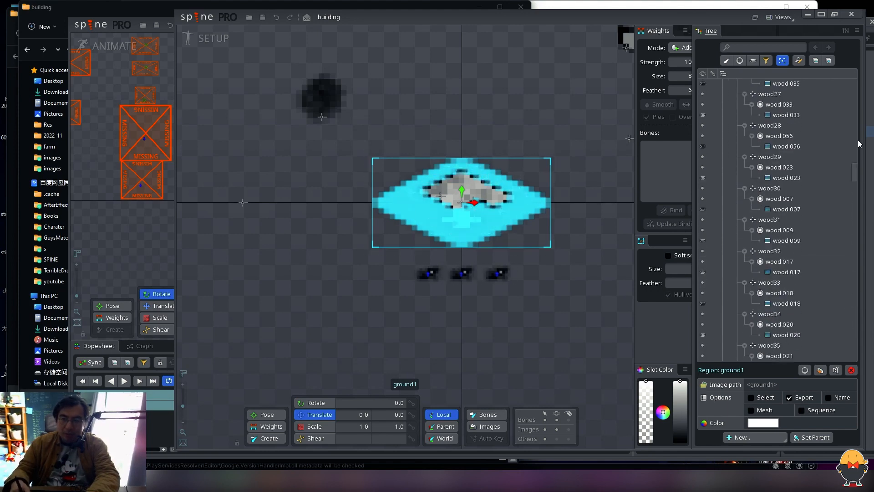
left_click(741, 60)
left_click_drag(855, 193, 856, 228)
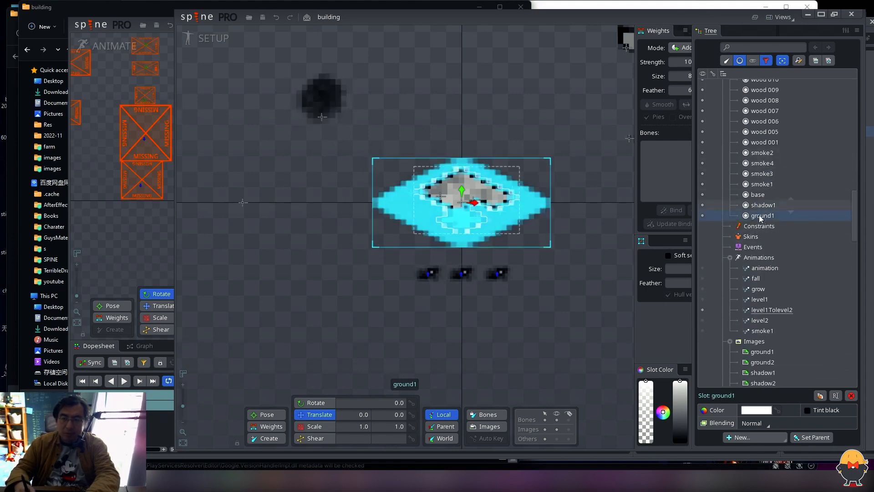
Step: Examine how the ground1, shadow1 and base slots are layered by selecting each of them in turn
left_click(754, 205)
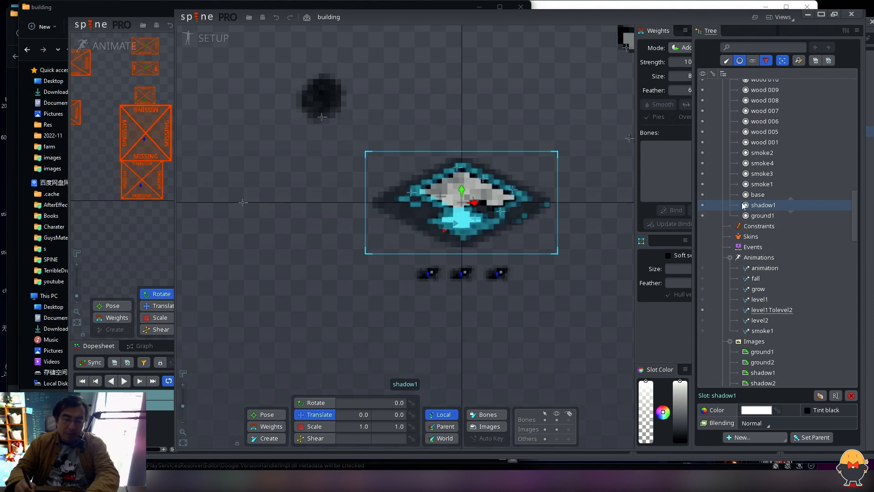
mouse_move(744, 205)
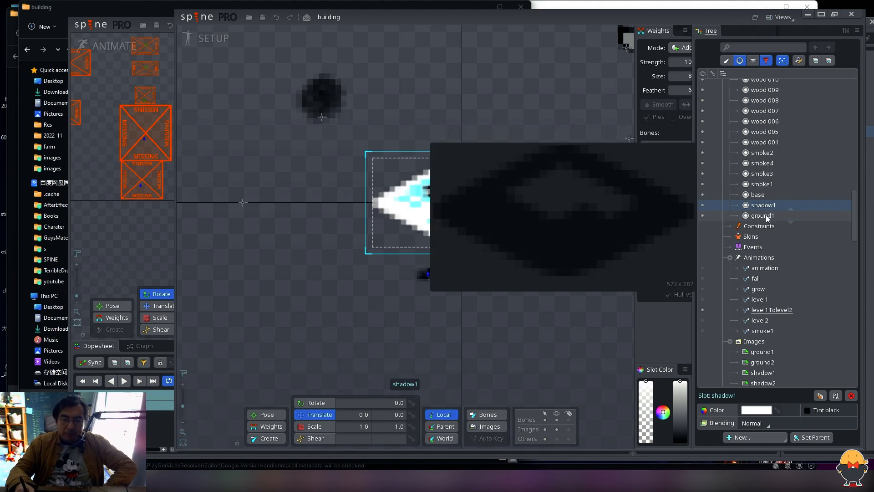
left_click(767, 216)
left_click(764, 206)
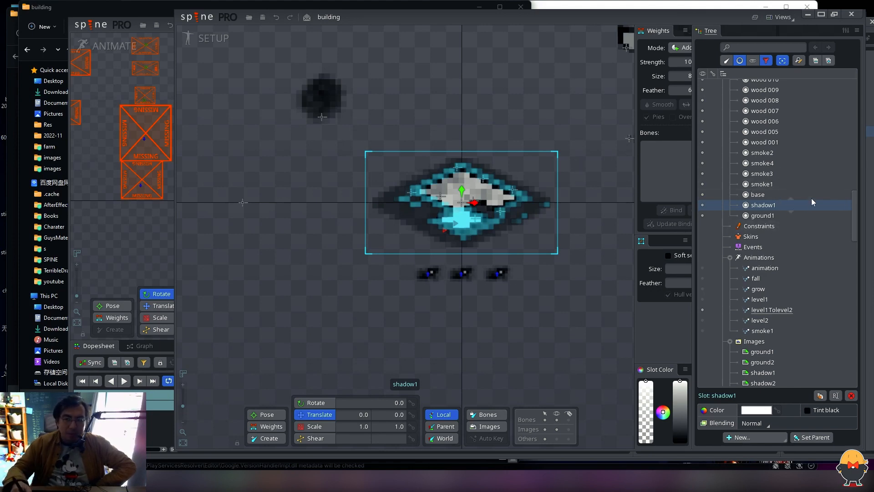
left_click(764, 216)
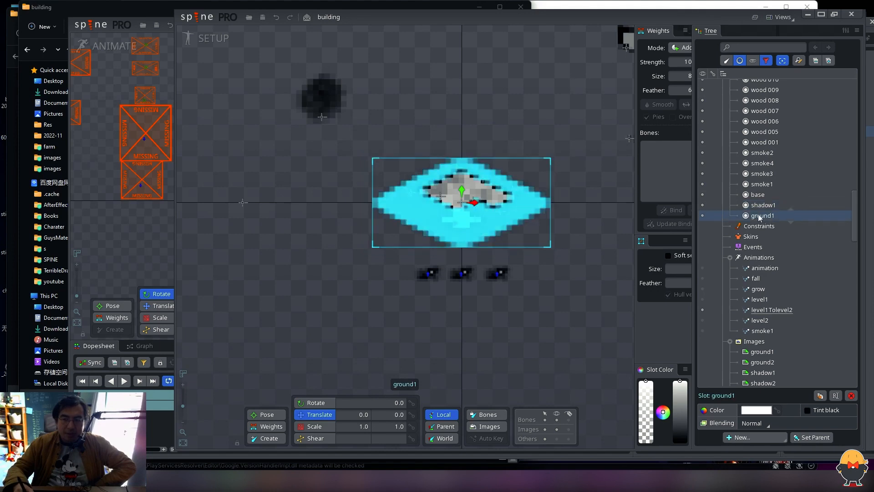
left_click(766, 206)
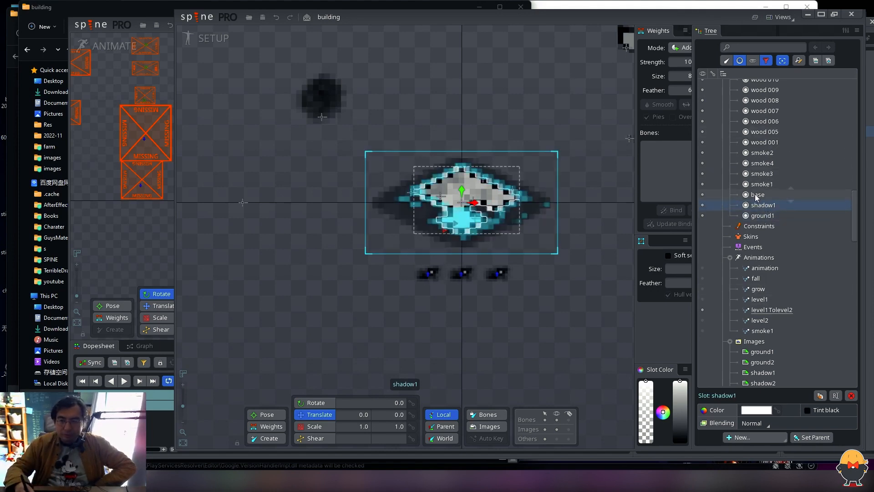
left_click(765, 216)
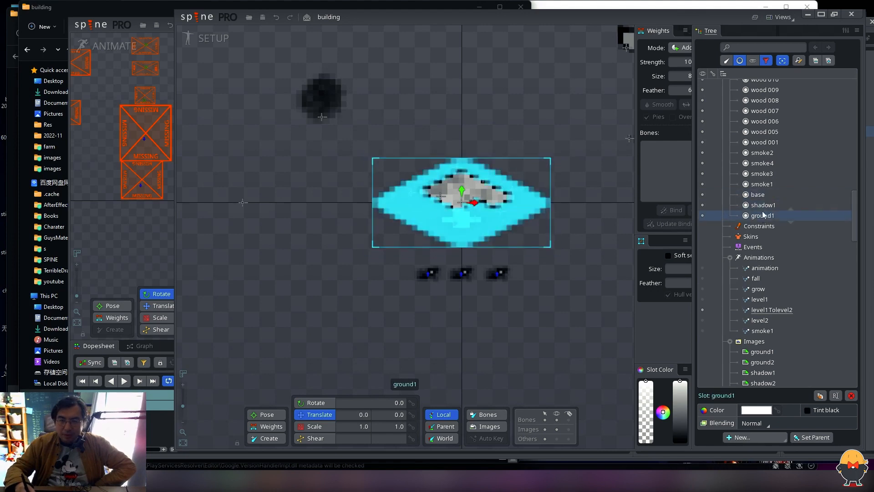
left_click(758, 195)
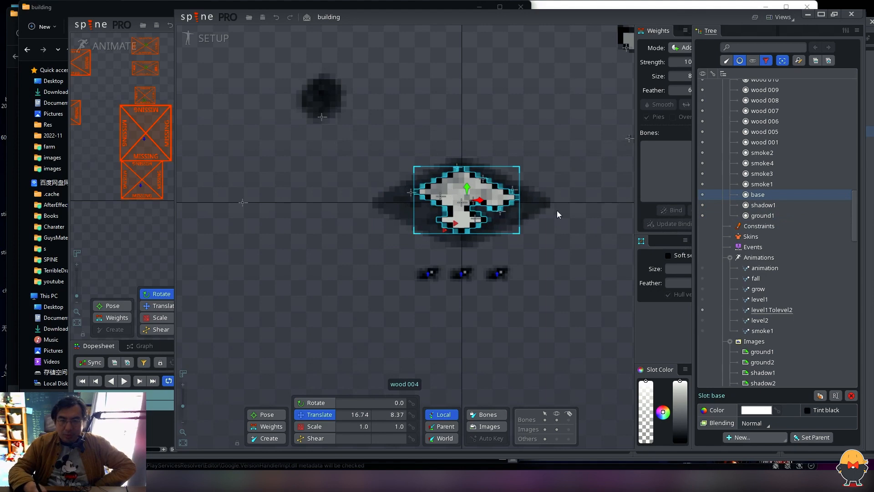
Step: Compare the stacking of the smoke slots with base and shadow1 by selecting them in turn, ending on smoke3
scroll(856, 206, "up", 3)
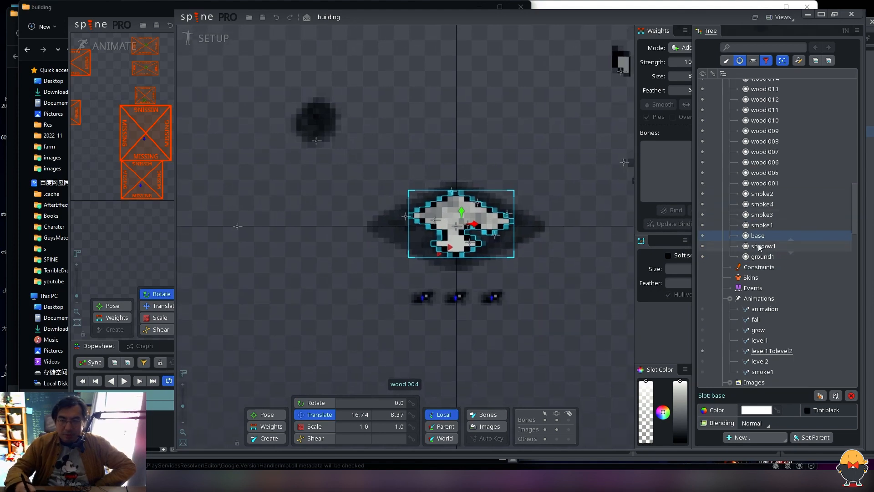
left_click(759, 225)
left_click(762, 216)
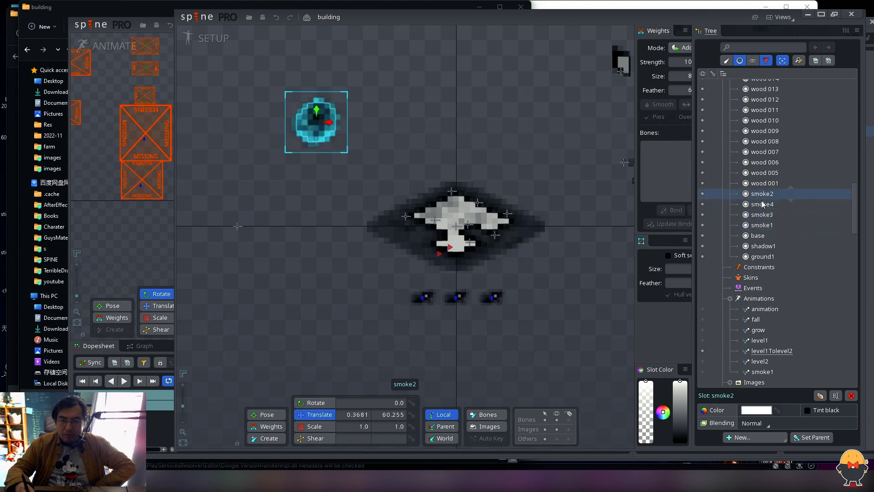
left_click(760, 224)
left_click(755, 235)
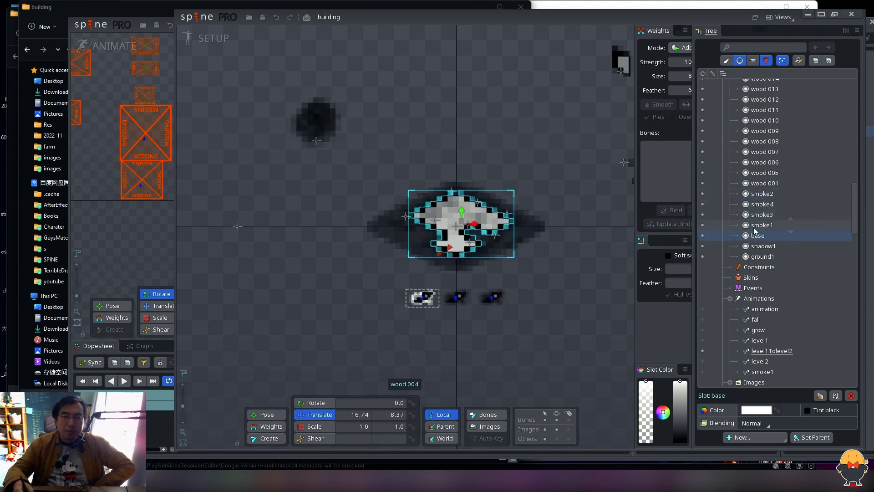
left_click(760, 240)
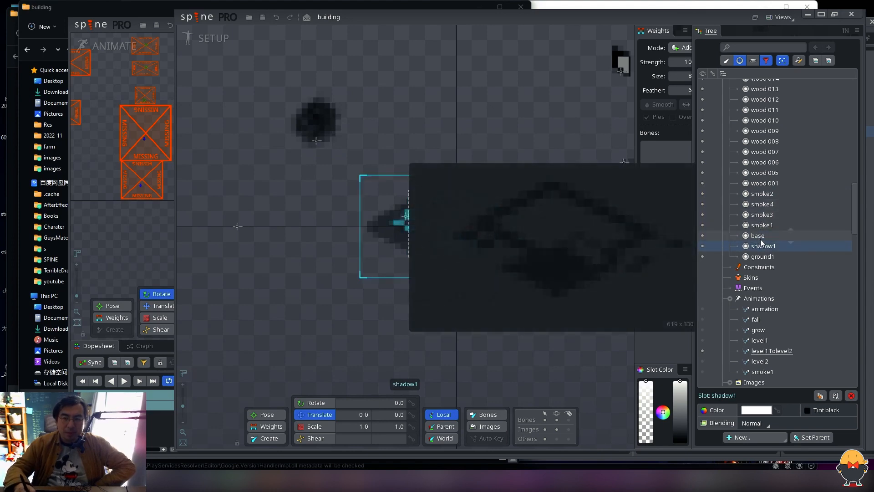
left_click(758, 236)
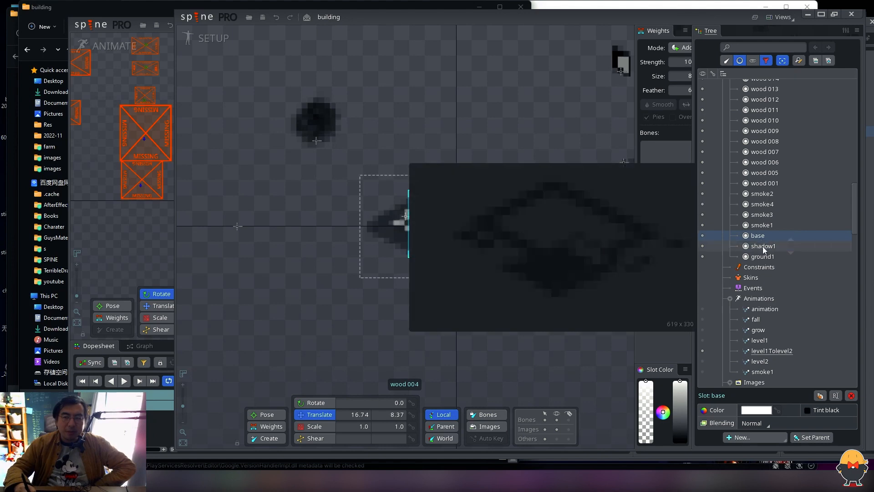
left_click(764, 246)
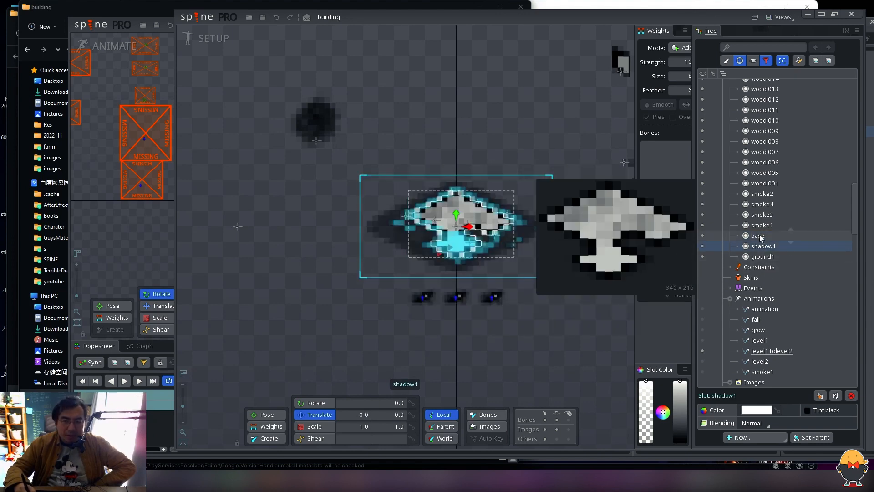
left_click(758, 236)
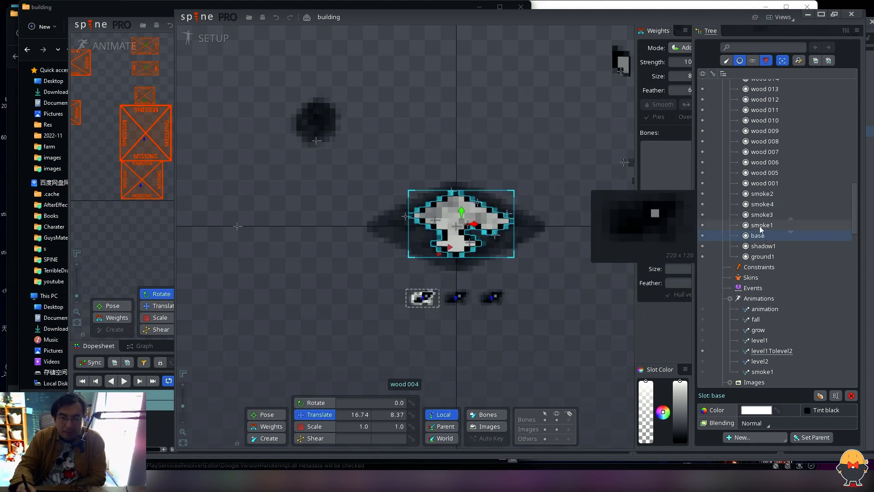
left_click(763, 194)
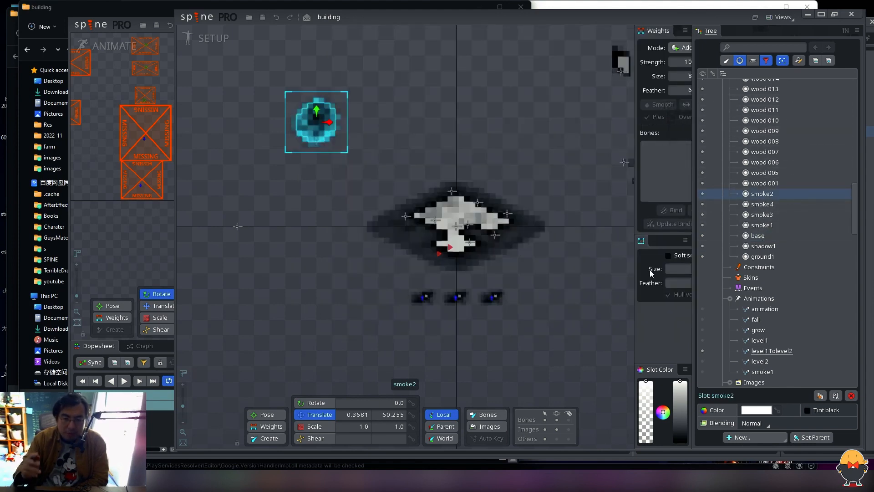
left_click(765, 214)
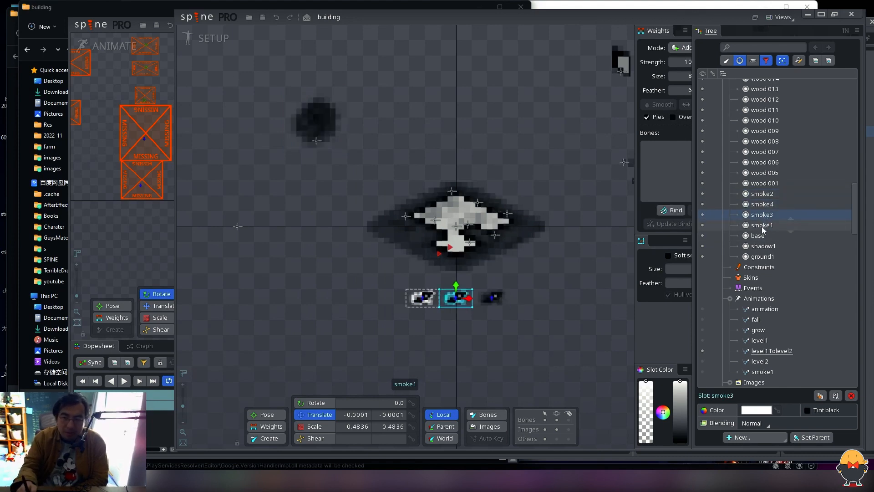
mouse_move(727, 214)
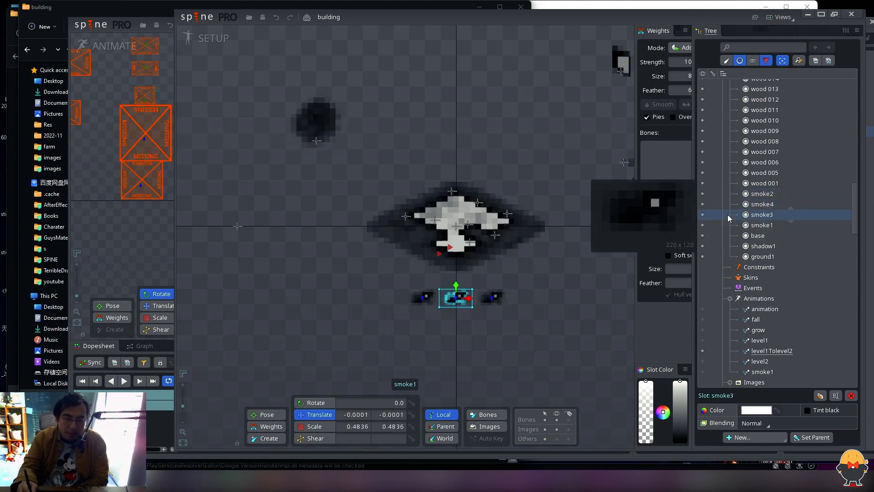
Step: In Animate mode at frame 20 of level1Tolevel2, move the smoke3 slot between shadow1 and ground1 in the draw order
left_click(234, 38)
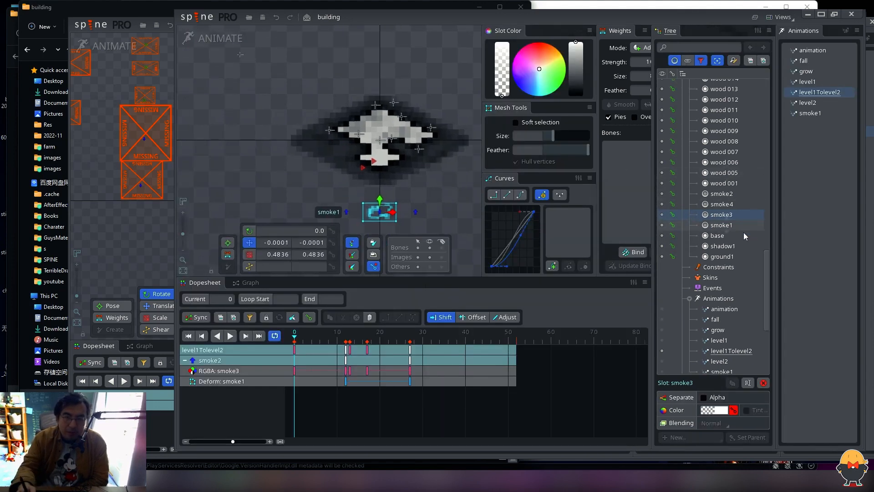
left_click(379, 336)
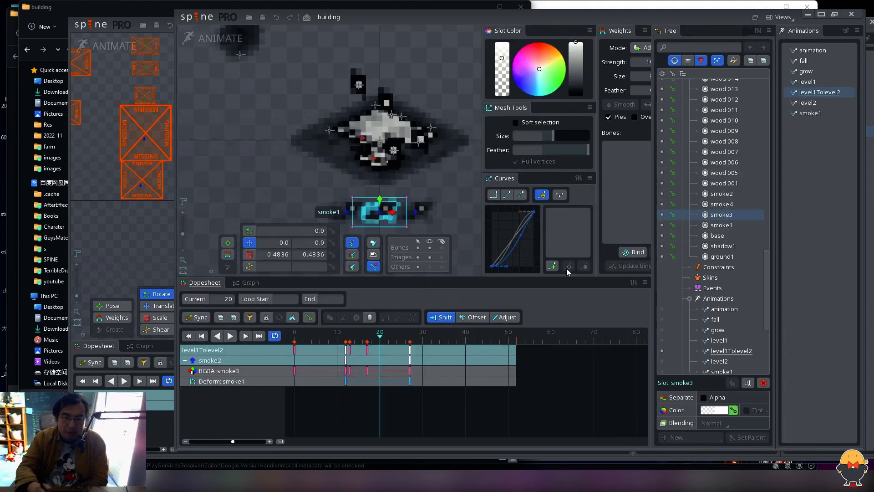
left_click_drag(720, 218, 724, 251)
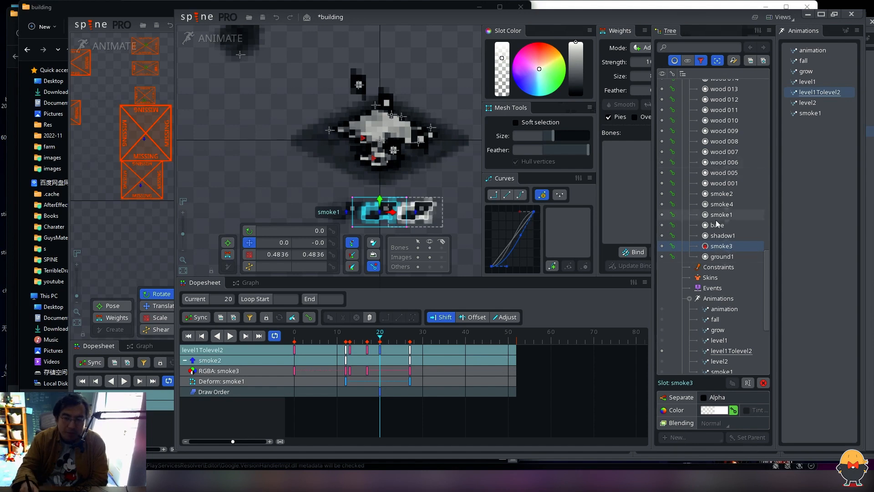
Step: Delete the Draw Order key at frame 20 of level1Tolevel2
left_click(381, 394)
left_click_drag(380, 399, 360, 406)
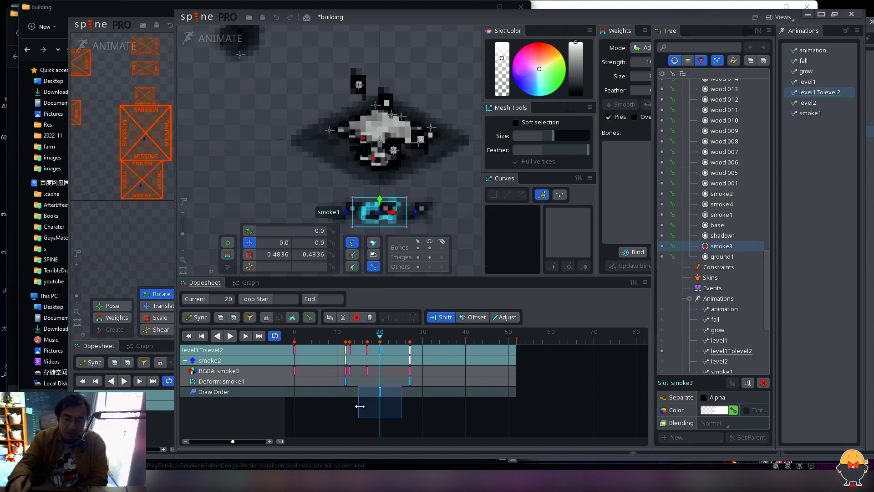
key("Delete")
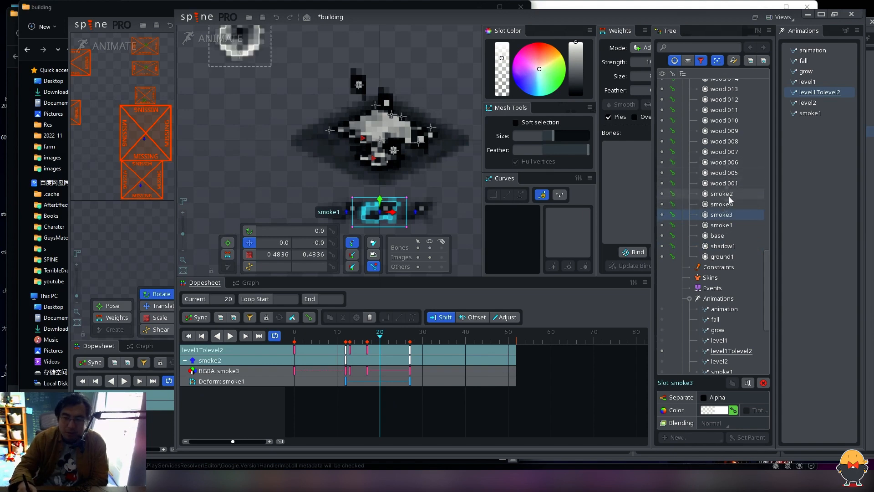
Step: Check the smoke3 slot in Setup mode, return to Animate mode and move the playhead to frame 0
left_click(220, 38)
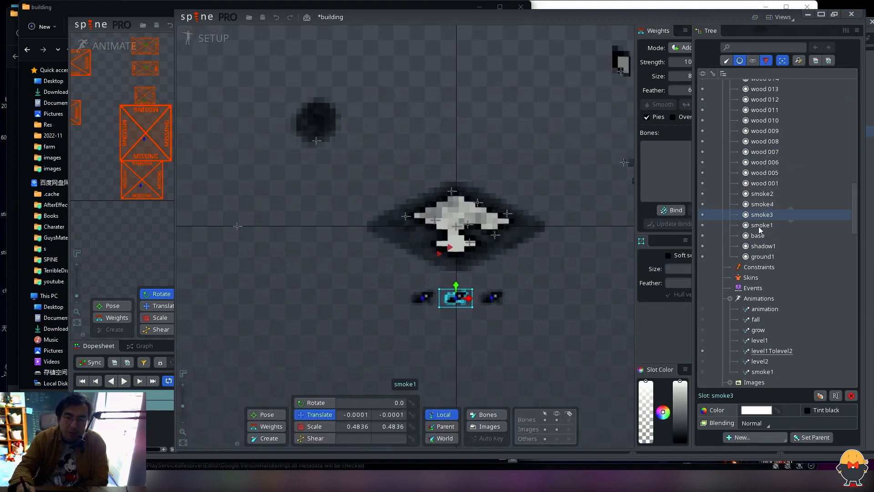
left_click(213, 39)
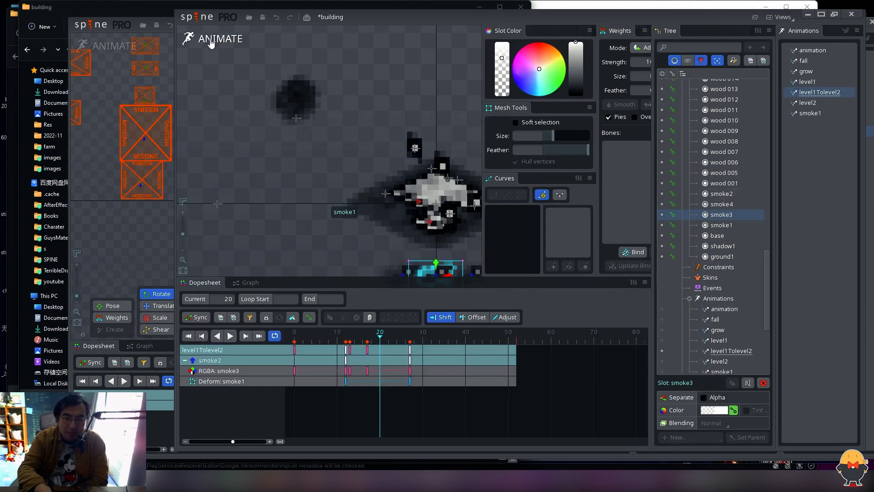
left_click_drag(345, 342, 295, 338)
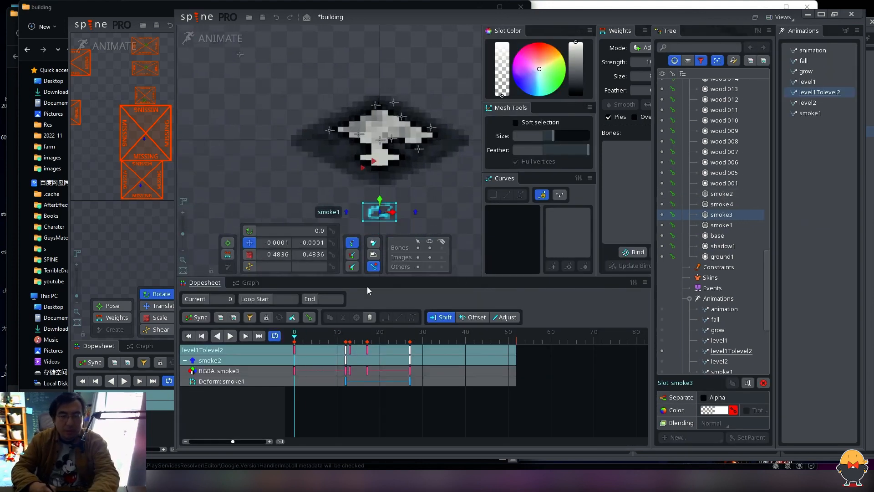
Step: Play back level1Tolevel2 to check the smoke around the building, enlarge the viewport and set the playhead to frame 13
key("d")
left_click_drag(455, 206, 435, 197)
key("a")
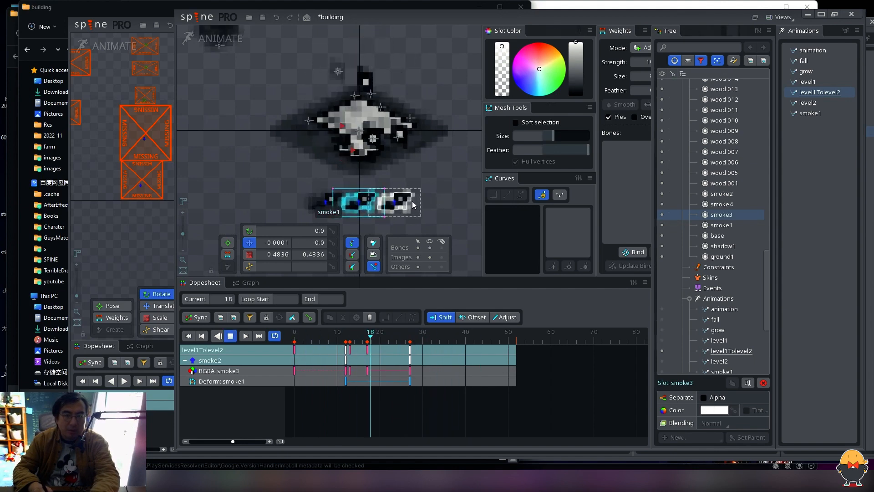
left_click_drag(436, 199, 449, 179)
key("d")
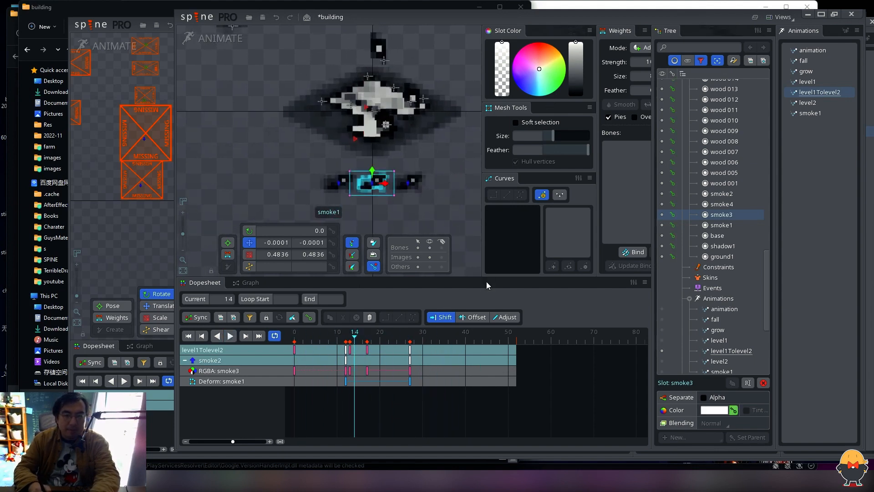
left_click_drag(484, 276, 481, 294)
left_click_drag(433, 169, 429, 199)
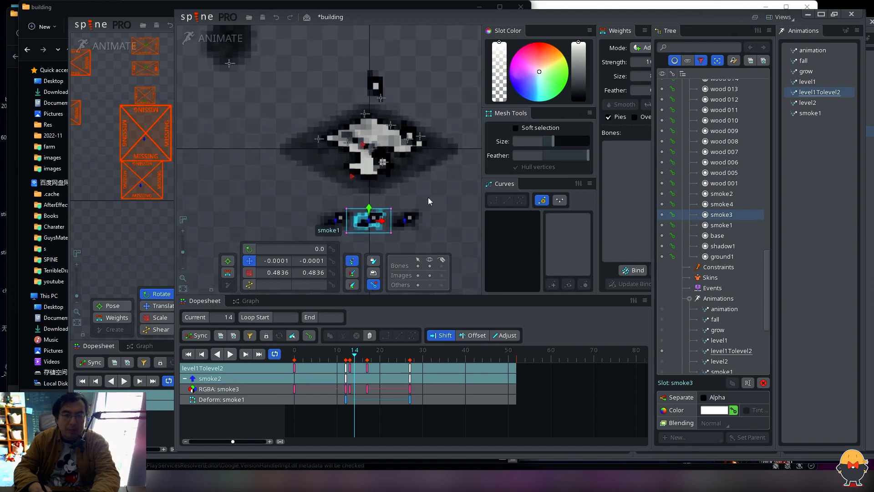
key("d")
key("d")
left_click_drag(358, 359, 351, 358)
left_click_drag(374, 203, 390, 179)
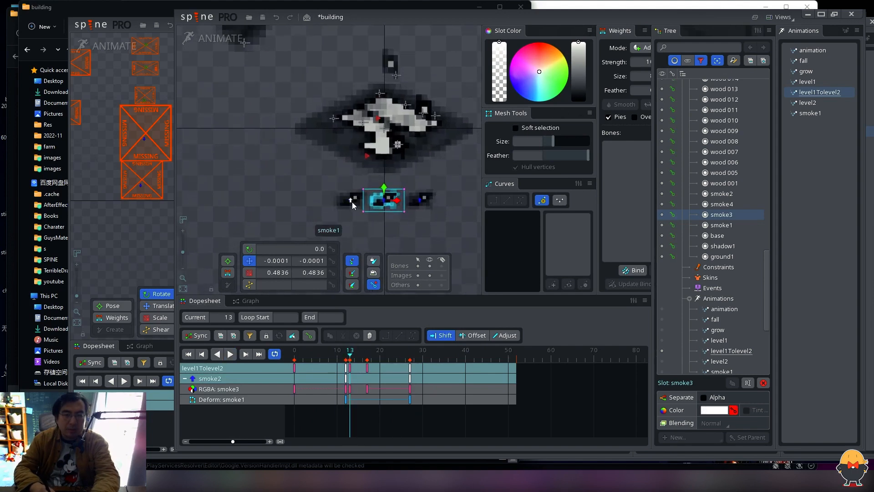
Step: Shift all smoke1 bone keys after frame 0 one frame later, starting at frame 13, and leave the playhead at frame 14
left_click(350, 198)
left_click_drag(339, 359, 350, 360)
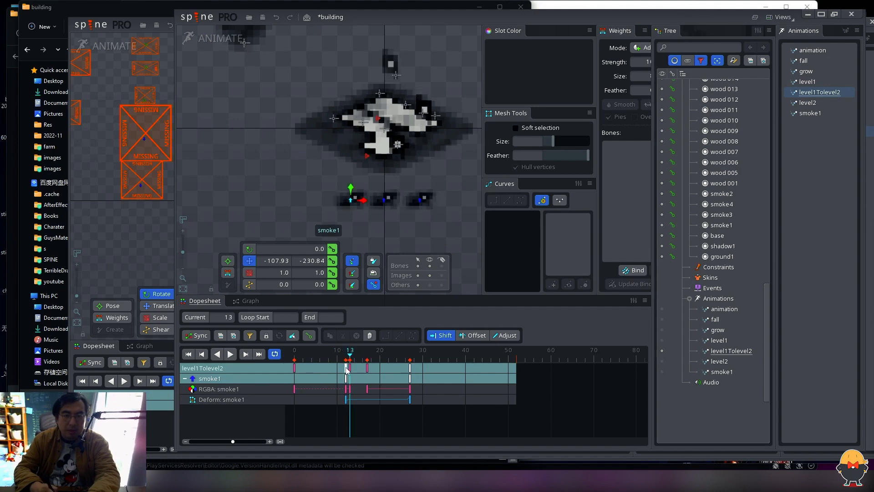
mouse_move(346, 361)
left_mouse_down()
mouse_move(337, 362)
mouse_move(350, 363)
left_mouse_up()
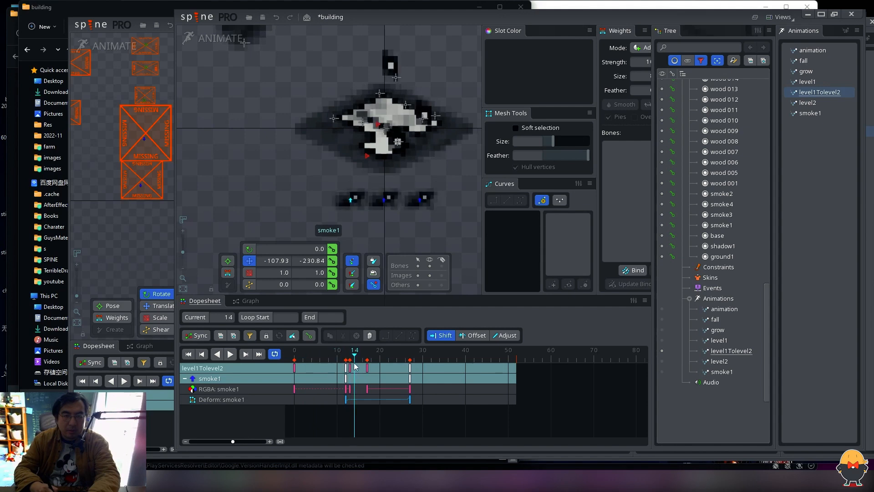
left_click_drag(346, 376, 354, 358)
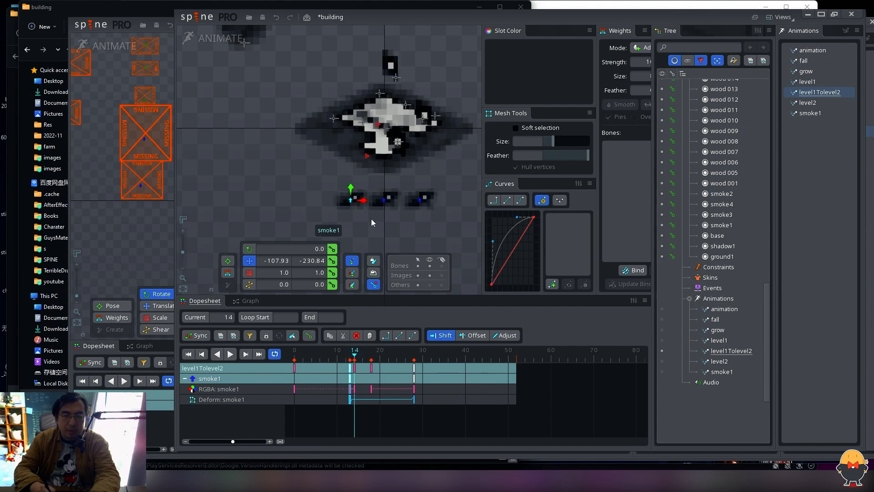
Step: Move the smoke1 bone onto the building at 56.263, -79.846 and place its Translate key at frame 13
left_click_drag(351, 203, 400, 149)
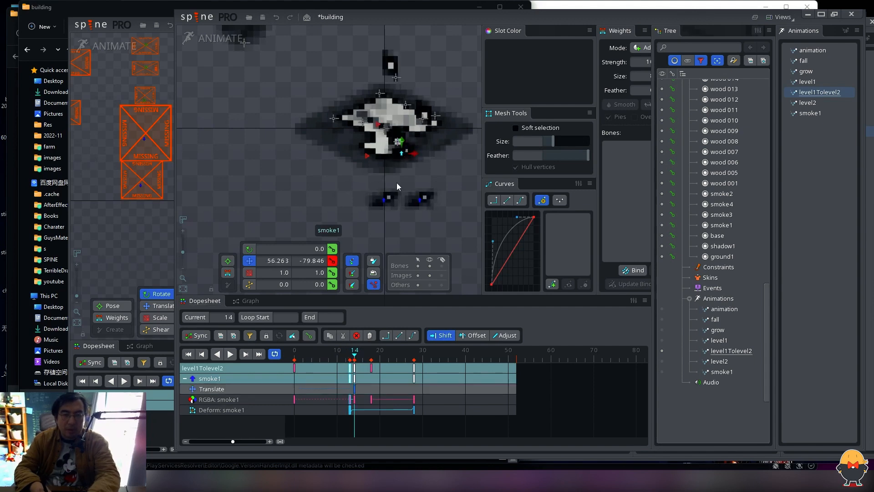
left_click_drag(355, 390, 353, 390)
mouse_move(349, 354)
left_mouse_down()
mouse_move(379, 355)
mouse_move(351, 353)
left_mouse_up()
left_click(220, 38)
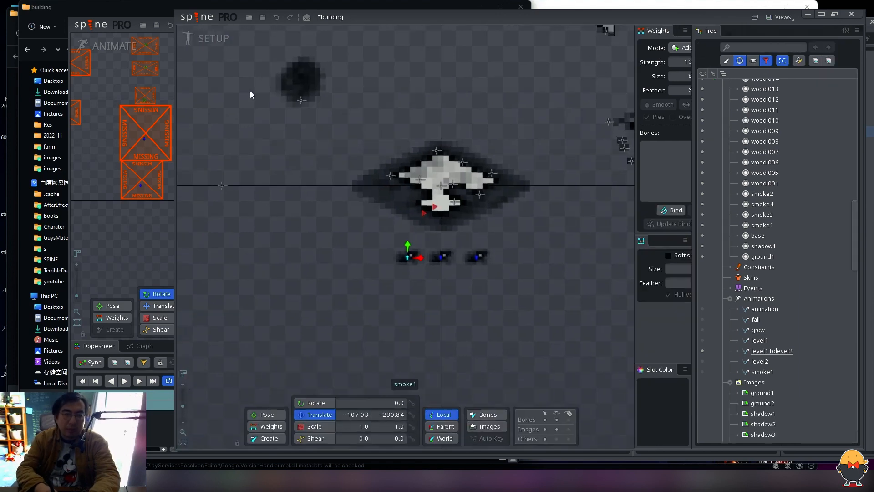
left_click_drag(452, 316, 504, 272)
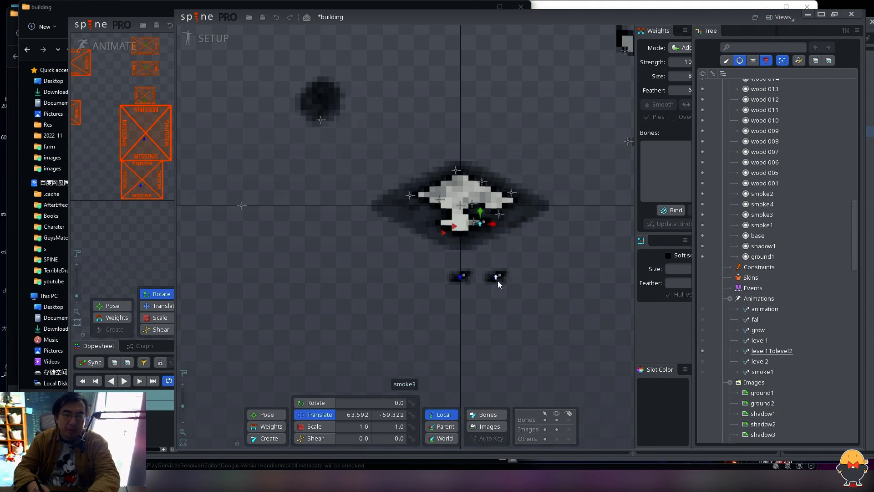
key("ctrl+z")
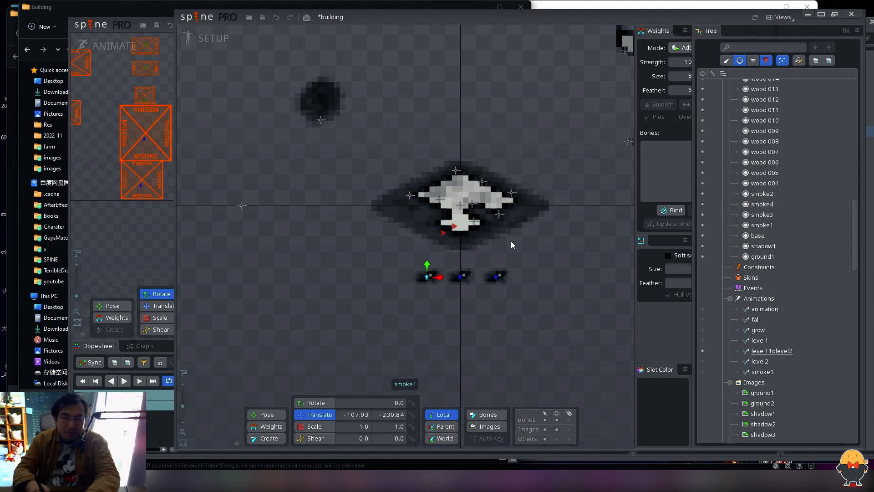
left_click_drag(573, 186, 333, 233)
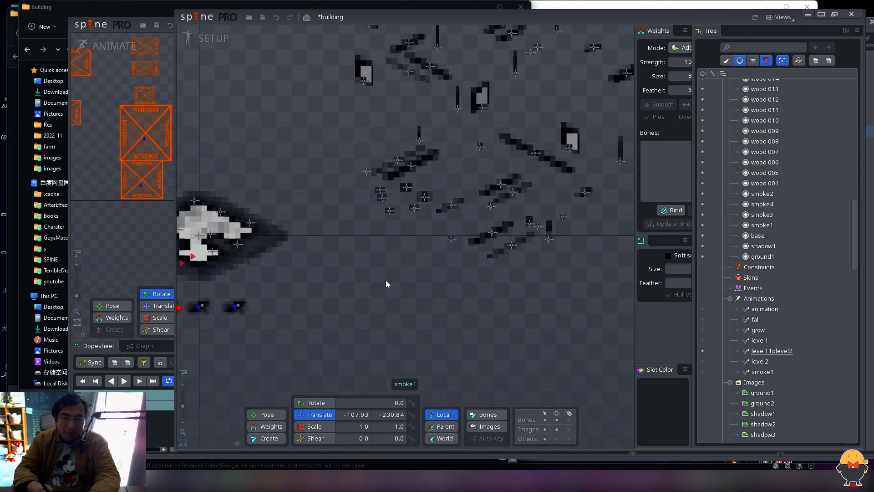
left_click_drag(385, 283, 537, 276)
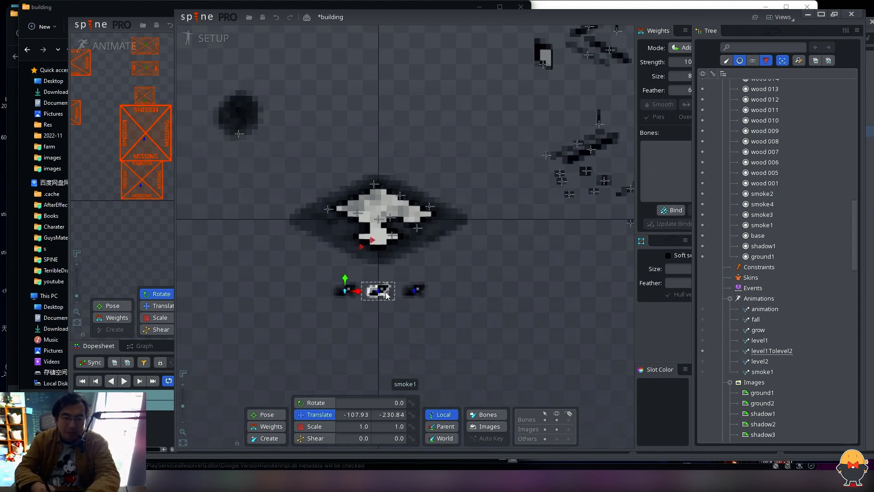
left_click(226, 42)
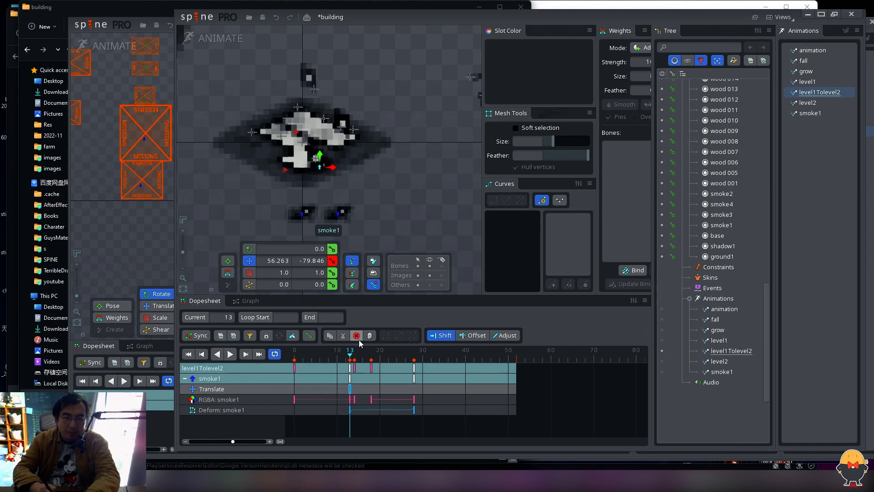
Step: Shift the smoke2 bone's keys after frame 0 to start at frame 16 and move the bone there to 145.69, -38.798
mouse_move(350, 355)
left_mouse_down()
mouse_move(343, 355)
mouse_move(382, 356)
mouse_move(349, 356)
mouse_move(364, 357)
left_mouse_up()
left_click_drag(372, 181, 410, 171)
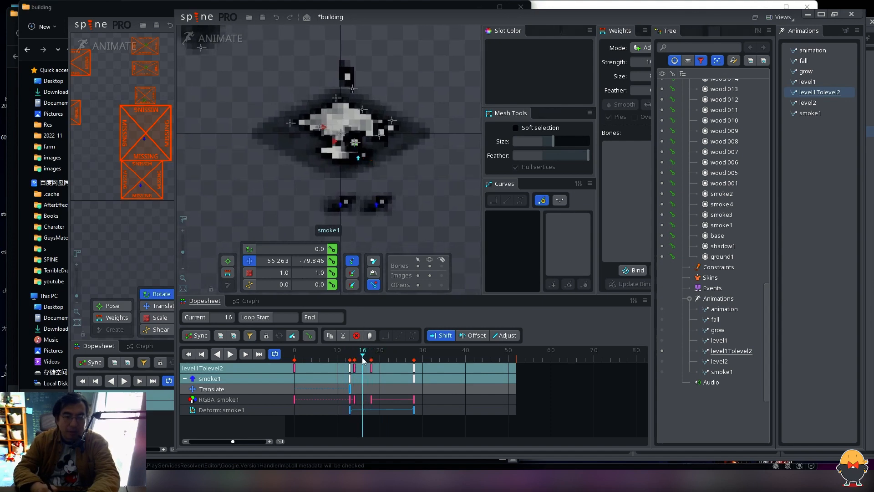
left_click(340, 204)
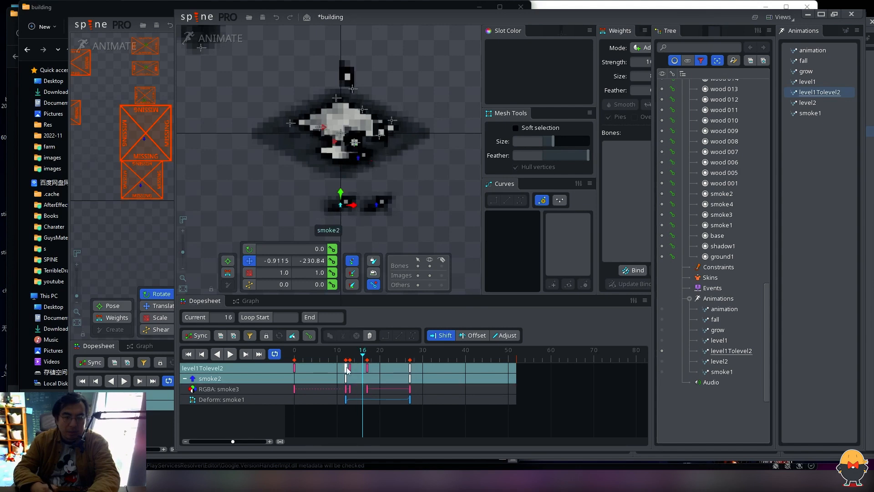
left_click_drag(347, 370, 363, 374)
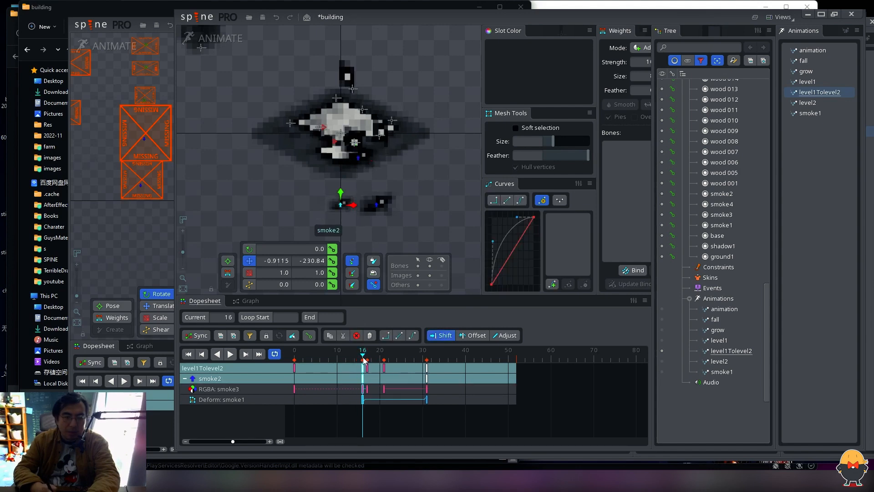
left_click_drag(346, 207, 389, 145)
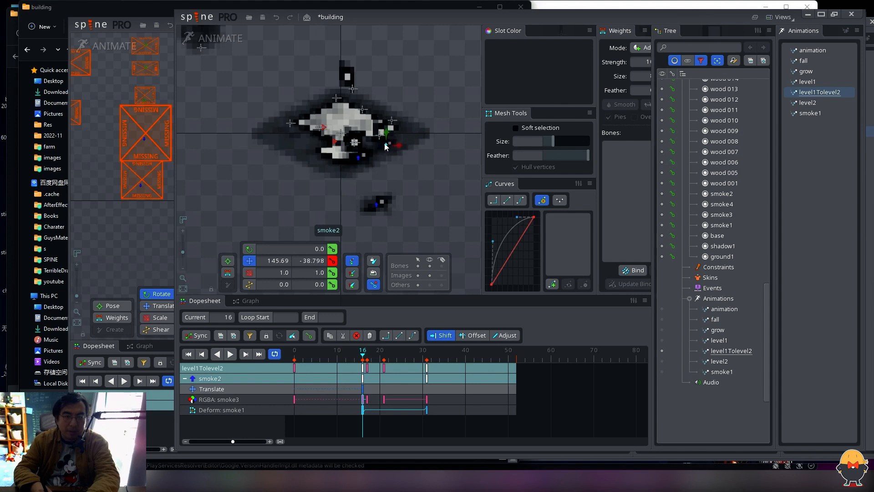
Step: Shift the smoke3 bone's keys after frame 0 to start at frame 24 and move the bone there to 34.272, 2.2503
left_click_drag(361, 360, 397, 351)
left_click(377, 207)
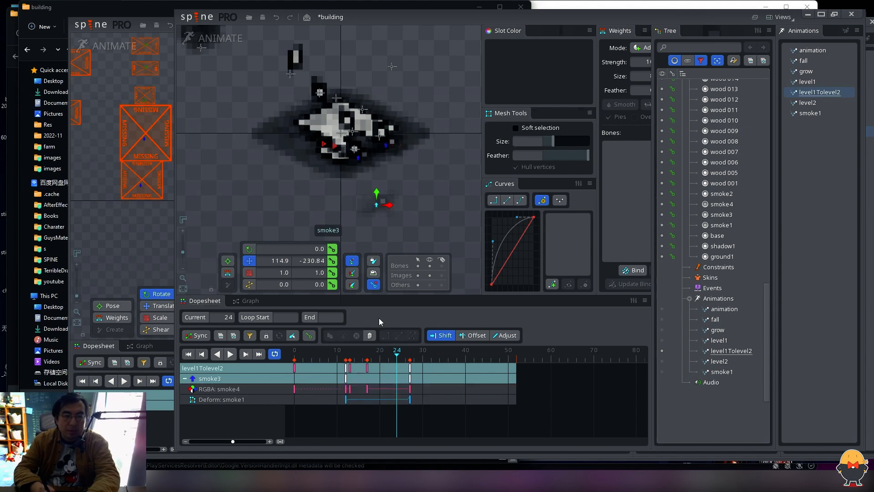
left_click_drag(349, 372, 396, 373)
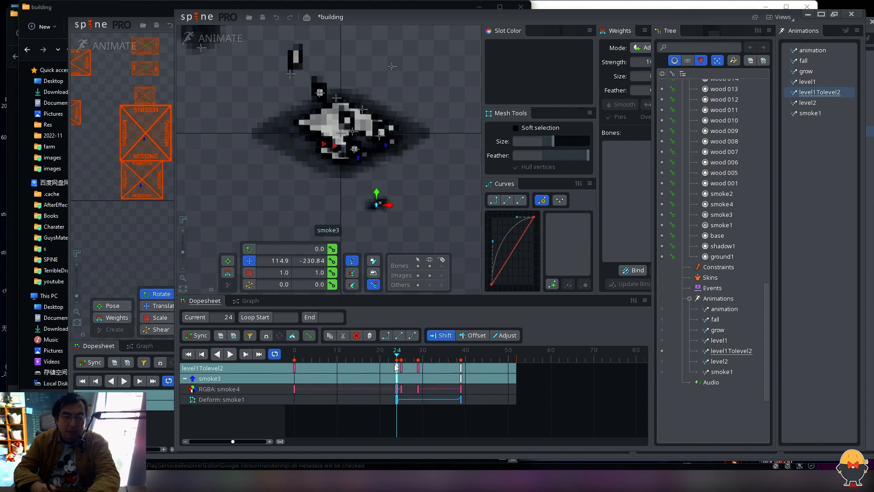
left_click_drag(425, 238, 410, 169)
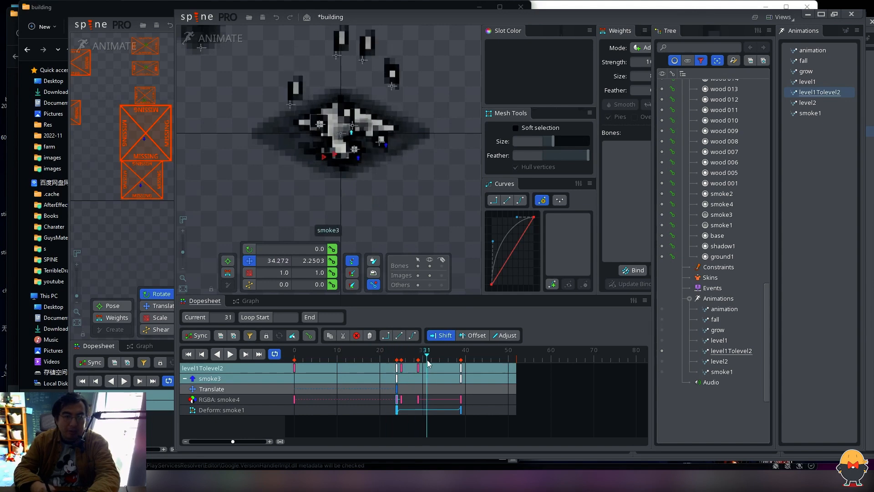
Step: Select the smoke2, smoke4, smoke3 and smoke1 slots from Setup mode and examine their keys in level1Tolevel2 up to frame 29
left_click(223, 41)
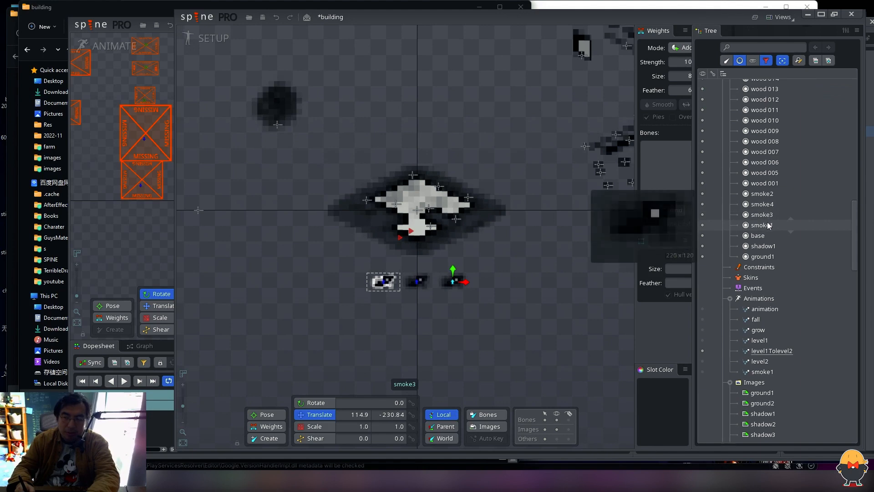
left_click(769, 197)
left_click(768, 225, "shift")
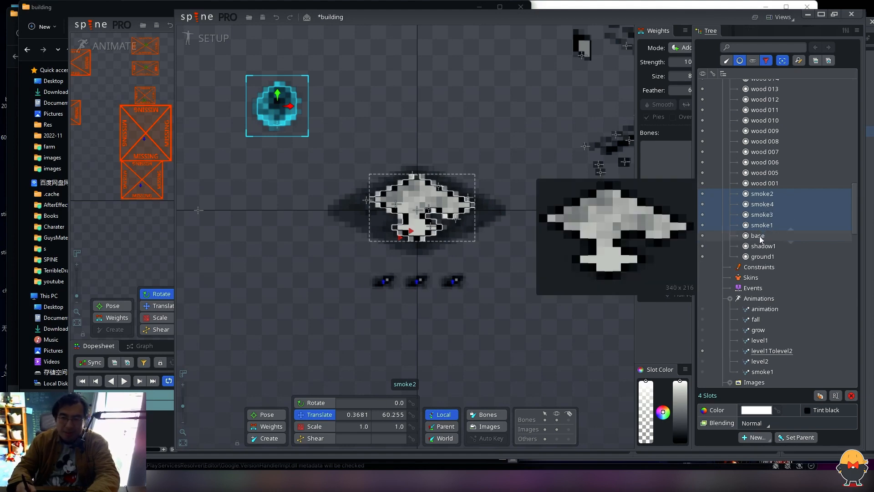
left_click(773, 351)
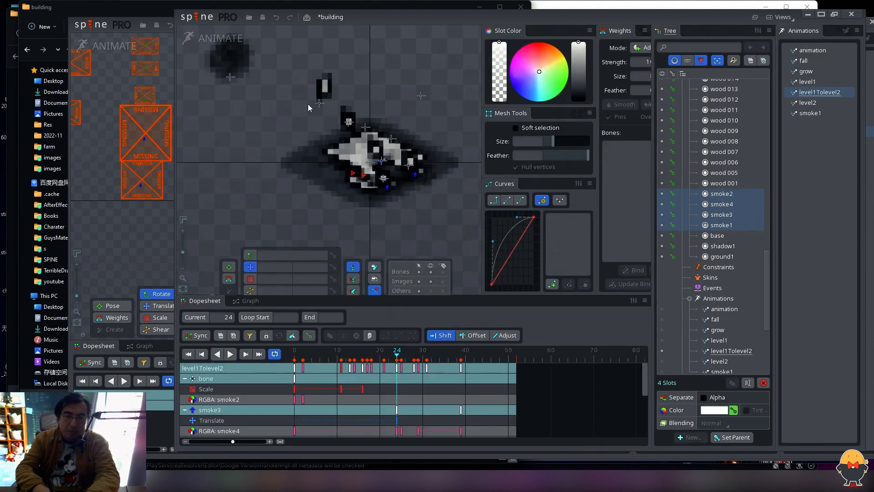
left_click_drag(410, 177, 433, 209)
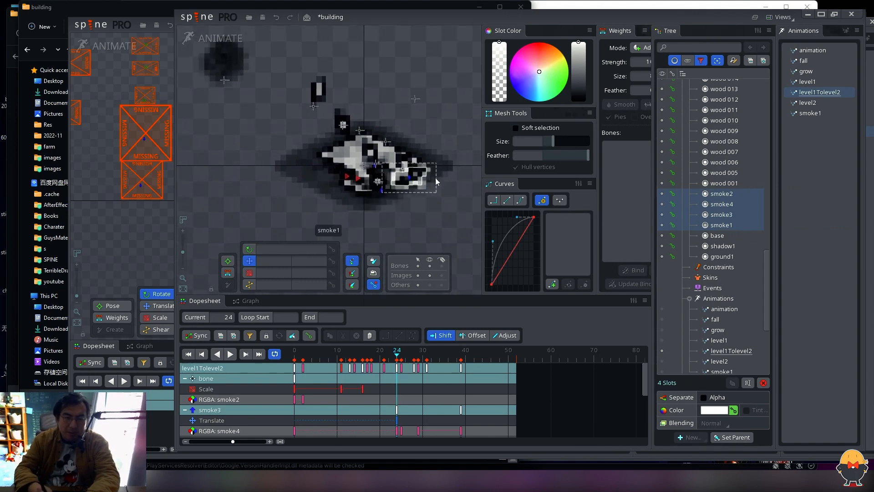
left_click_drag(426, 125, 434, 137)
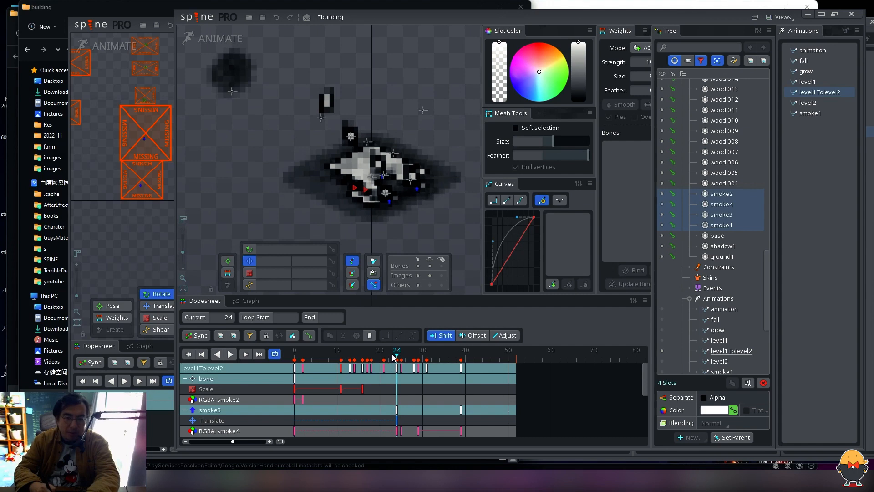
left_click_drag(394, 357, 418, 355)
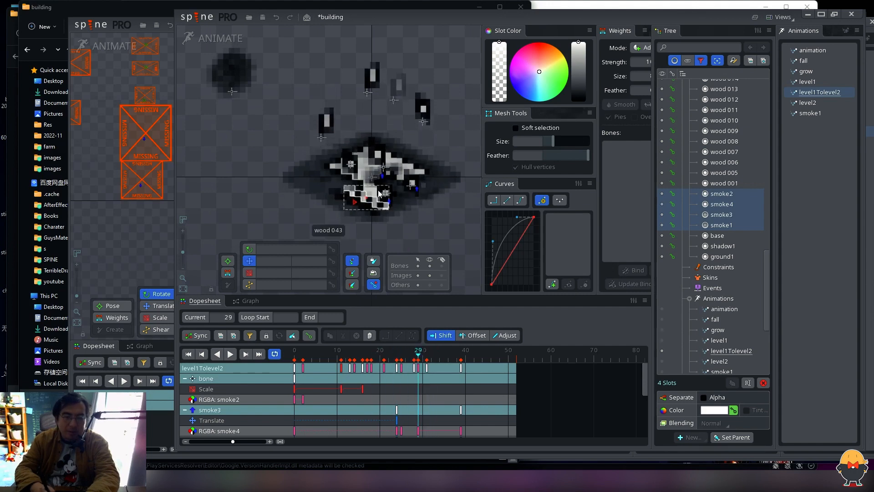
Step: Copy the smoke1 bone's keys from frames 13 to 28 and paste them at frame 30
left_click_drag(379, 191, 402, 181)
left_click(374, 157)
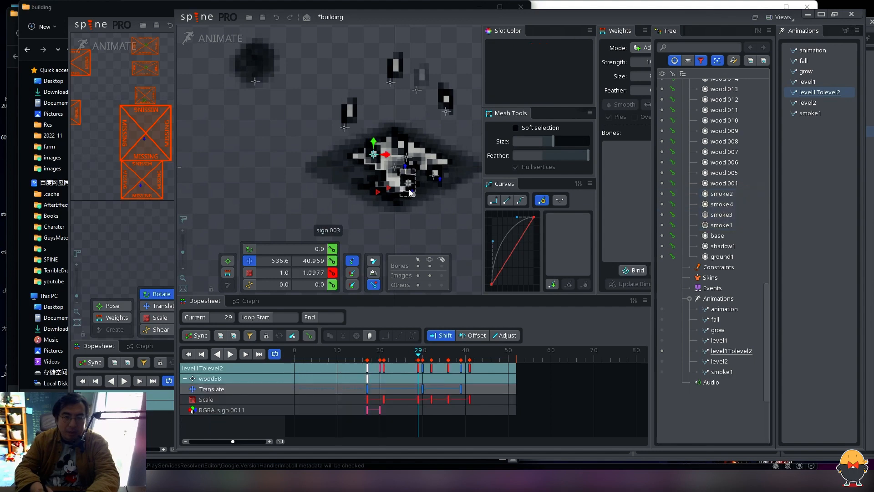
left_click(412, 194)
left_click_drag(419, 362, 423, 362)
left_click_drag(444, 414, 347, 366)
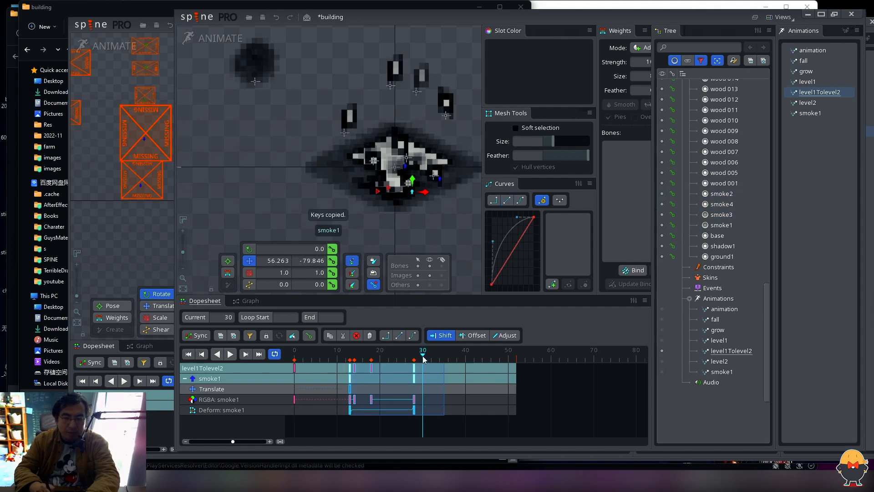
key("ctrl+v")
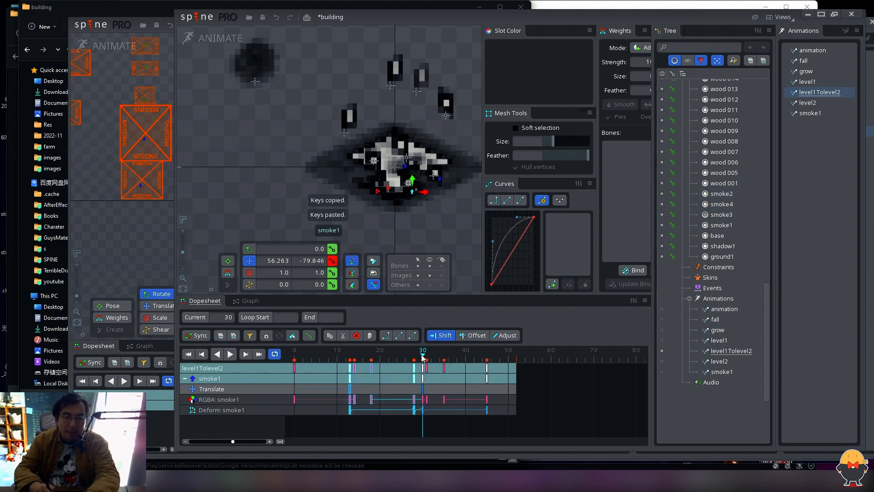
Step: Move the smoke1 bone to -52.221, -35.866 at frame 30, make its frame 13 Translate key stepped, and deselect after checking the motion
left_click_drag(426, 214, 424, 215)
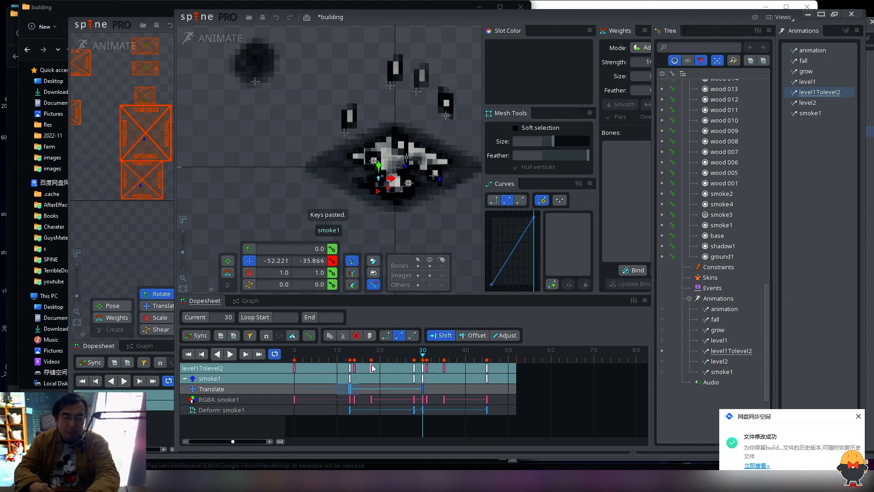
mouse_move(354, 355)
left_mouse_down()
mouse_move(413, 355)
mouse_move(359, 355)
left_mouse_up()
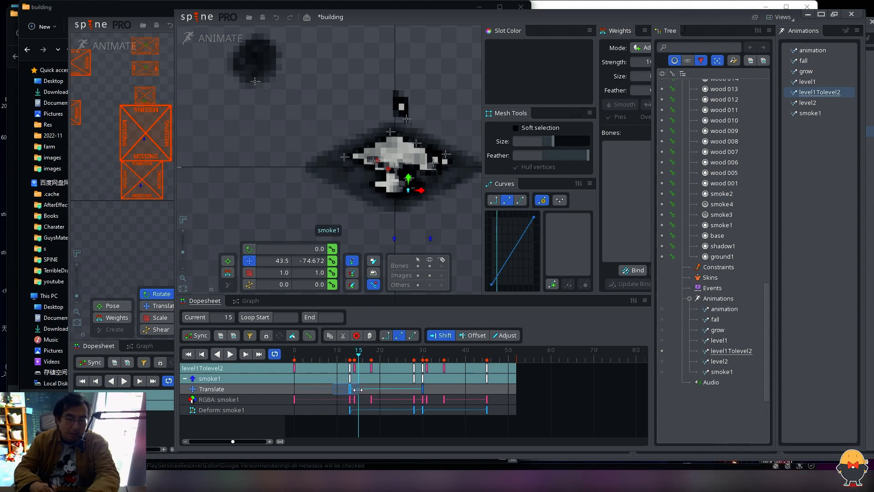
mouse_move(361, 385)
left_mouse_down()
mouse_move(334, 389)
mouse_move(359, 387)
left_mouse_up()
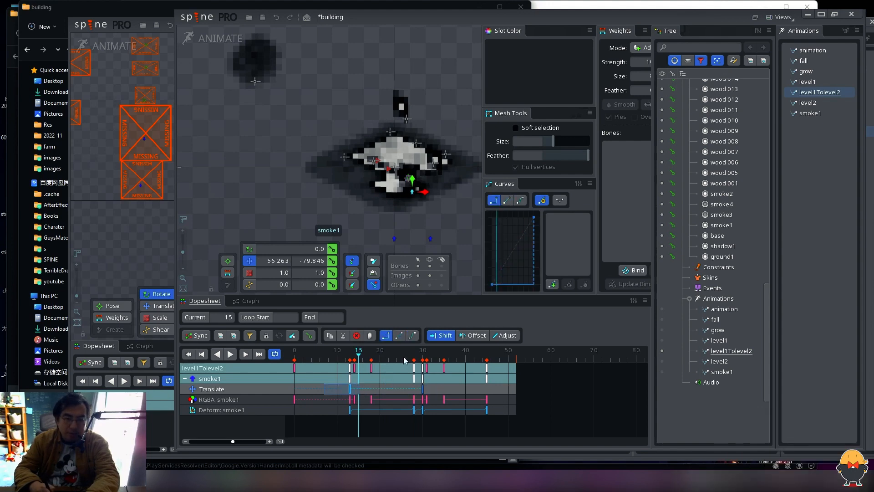
left_click_drag(403, 357, 453, 358)
key("space")
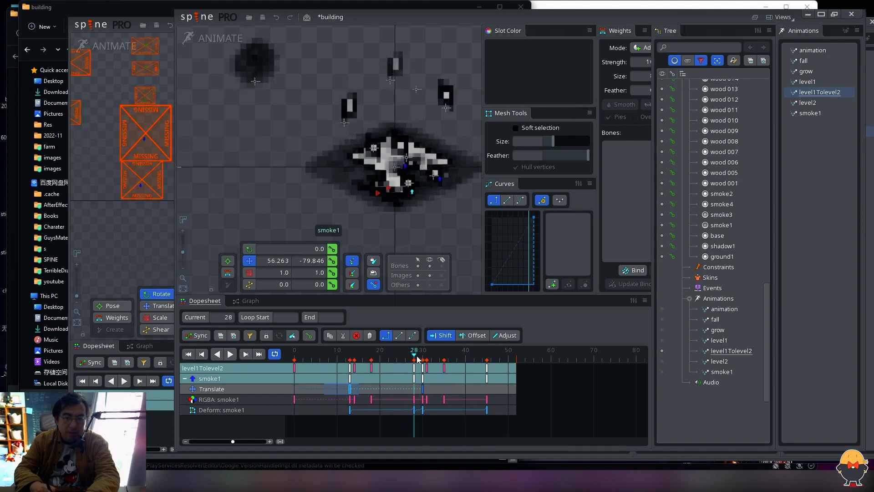
key("Escape")
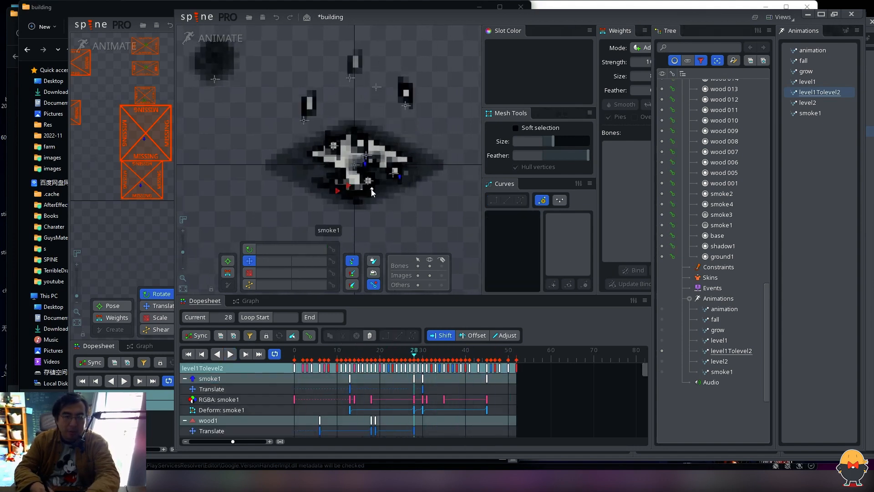
Step: Copy the smoke2 bone's keys from frames 16 to 31 and paste them at frame 35
key("space")
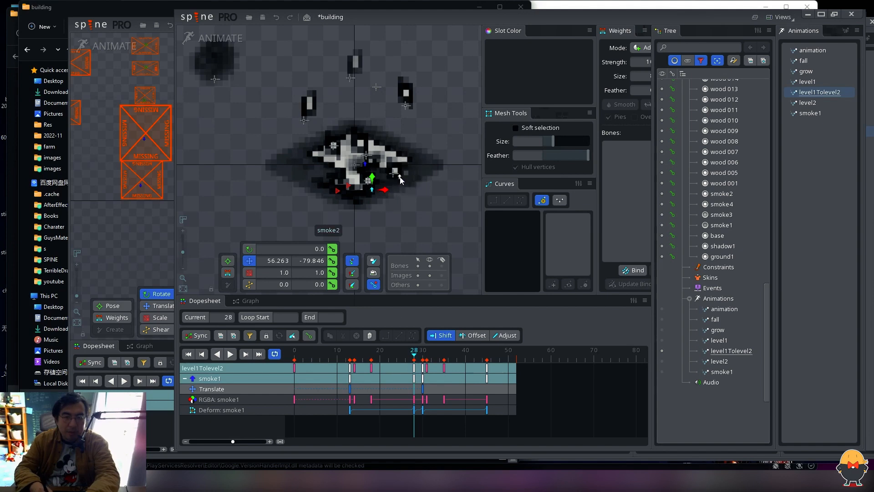
left_click_drag(421, 345, 388, 352)
left_click(392, 184)
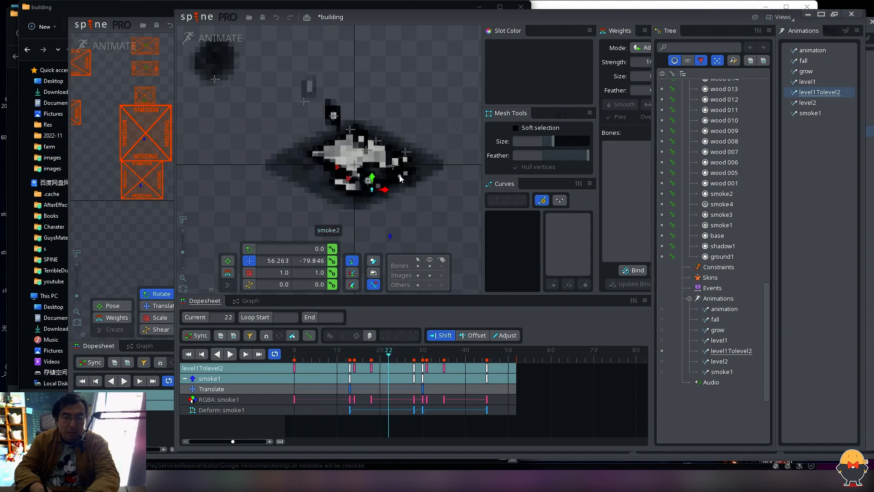
left_click_drag(457, 413, 442, 359)
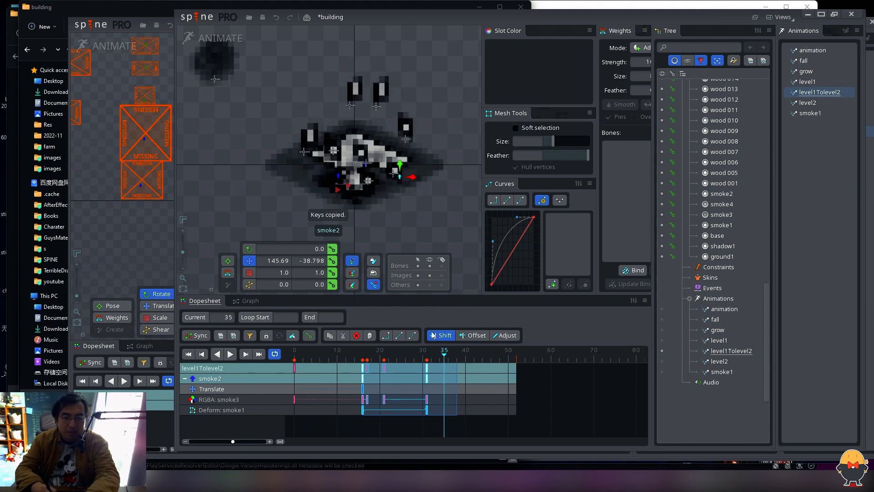
key("ctrl+v")
Step: Move the smoke2 bone to -160.71, 24.24 at frame 35 and make its frame 16 Translate key stepped
left_click_drag(372, 203, 347, 196)
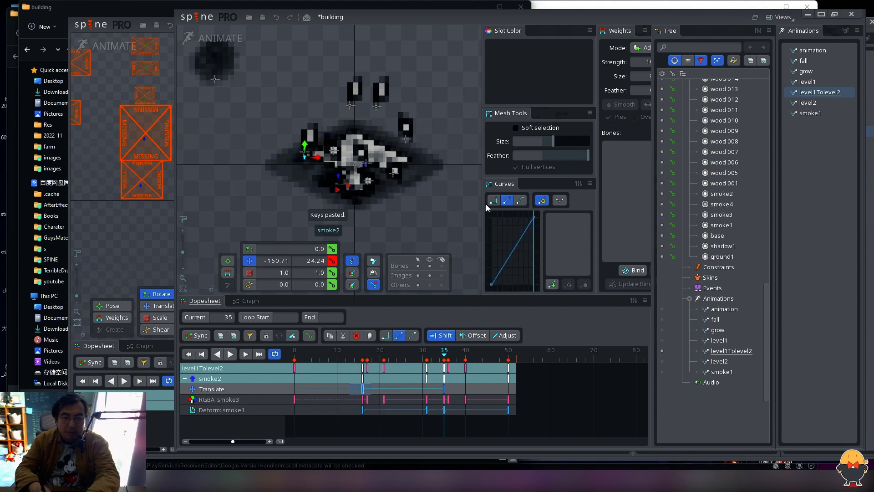
left_click_drag(449, 355, 378, 335)
left_click(439, 353)
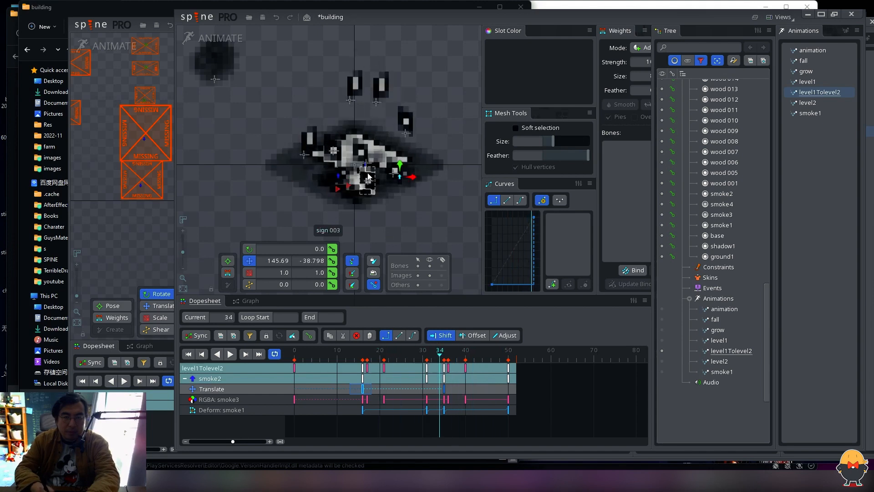
Step: Select the smoke3 bone from frame 0 and copy its keys from frames 24 to 39
left_click(366, 167)
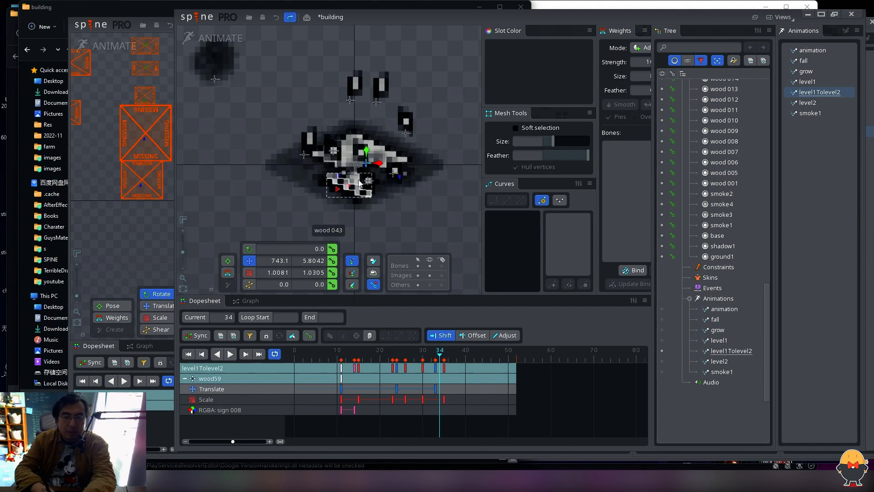
key("ctrl+z")
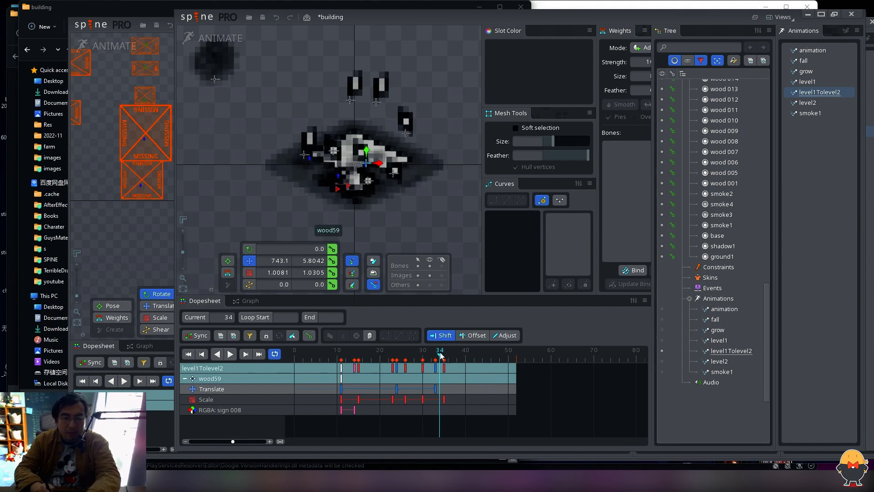
left_click_drag(441, 355, 294, 357)
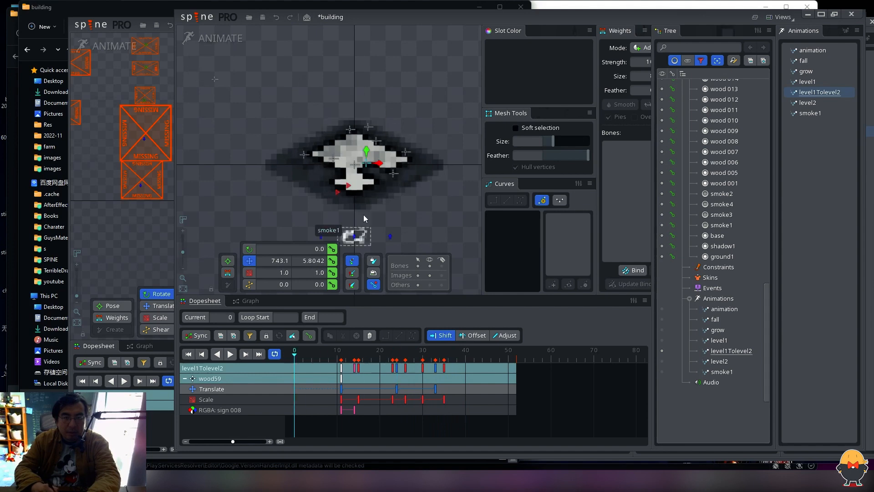
left_click(390, 238)
left_click_drag(500, 414, 440, 355)
key("ctrl+c")
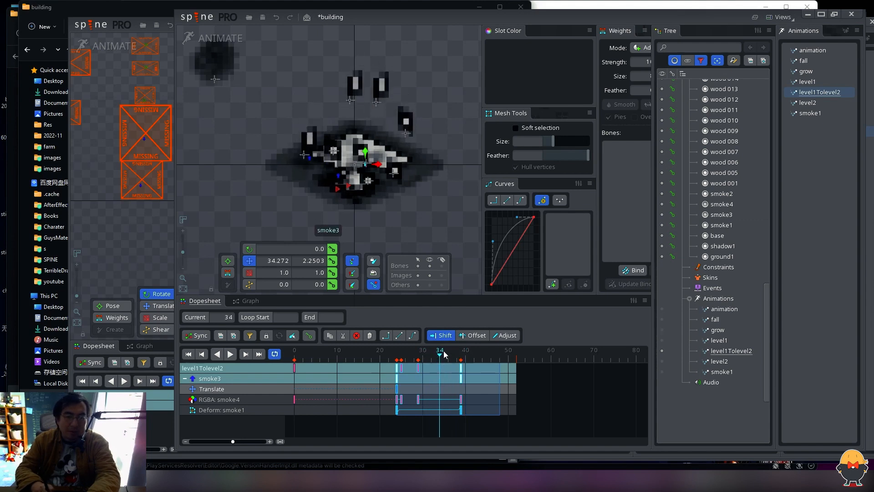
Step: Shorten the smoke3 bone's first puff to end at frame 35 and paste the copied keys at frame 37
left_click_drag(443, 351, 419, 376)
left_click(459, 377)
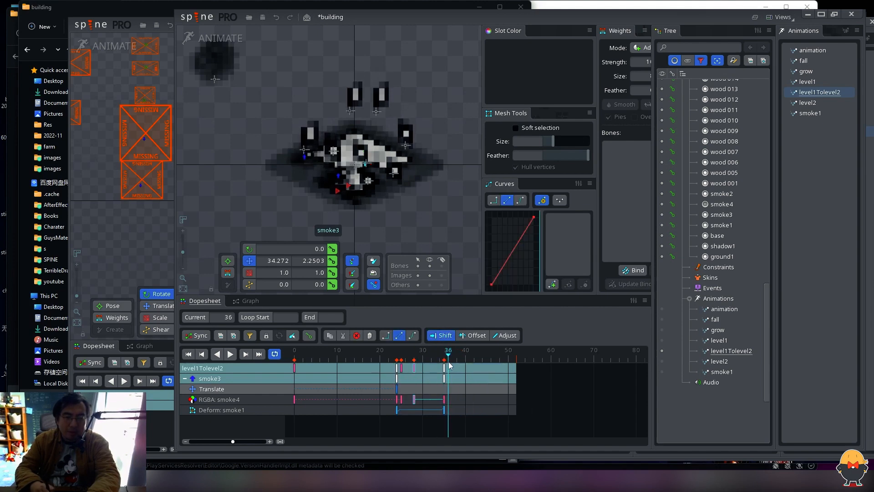
key("ctrl+v")
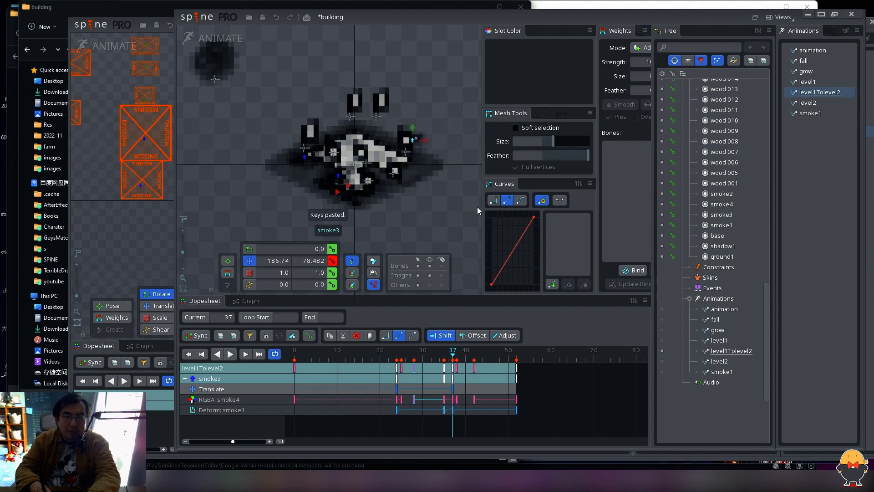
Step: Finish placing smoke3 at 161.81, 37.434 for frame 37, make its frame 24 Translate key stepped, and save the project
left_click(482, 416)
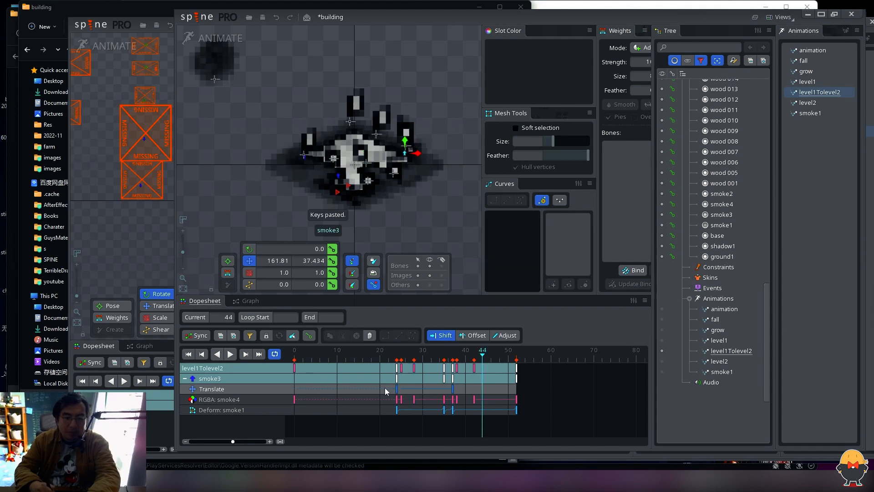
left_click_drag(384, 387, 399, 393)
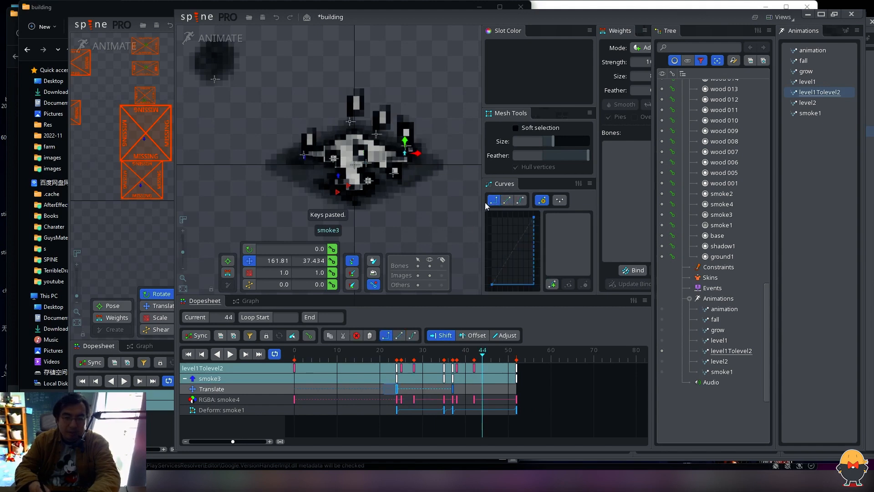
key("ctrl+s")
Step: Duplicate the smoke3 bone in Setup mode, place the copy at 213.12, -230.84, and return to Animate mode
left_click(213, 40)
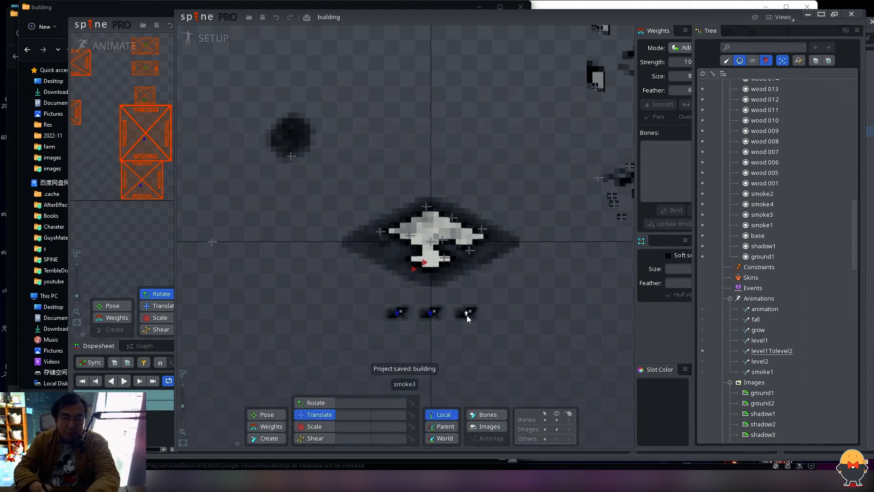
left_click(739, 59)
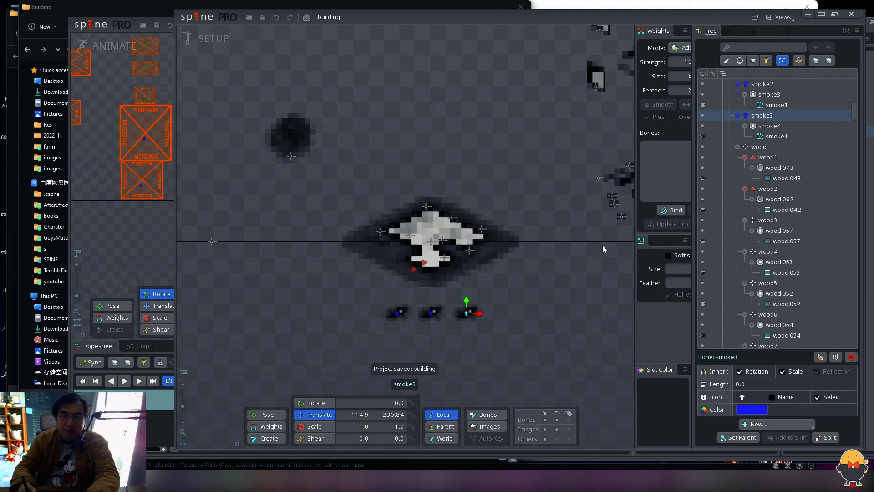
key("ctrl+d")
left_click(392, 258)
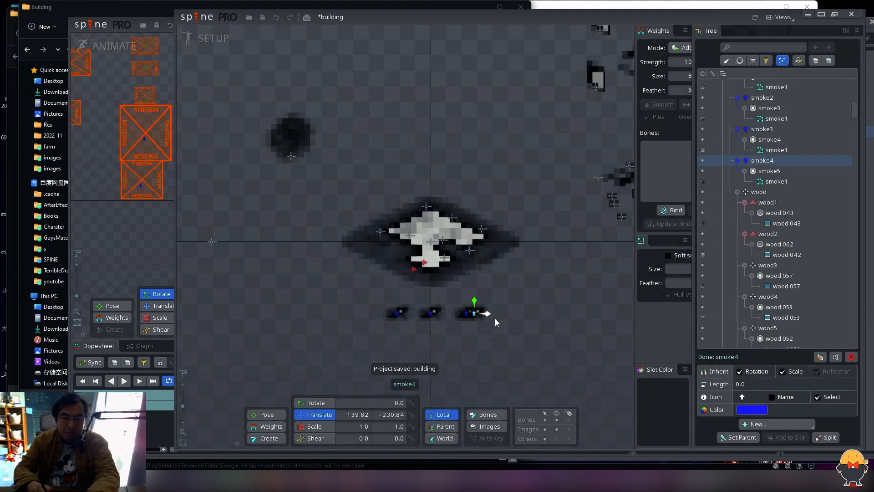
left_click(213, 40)
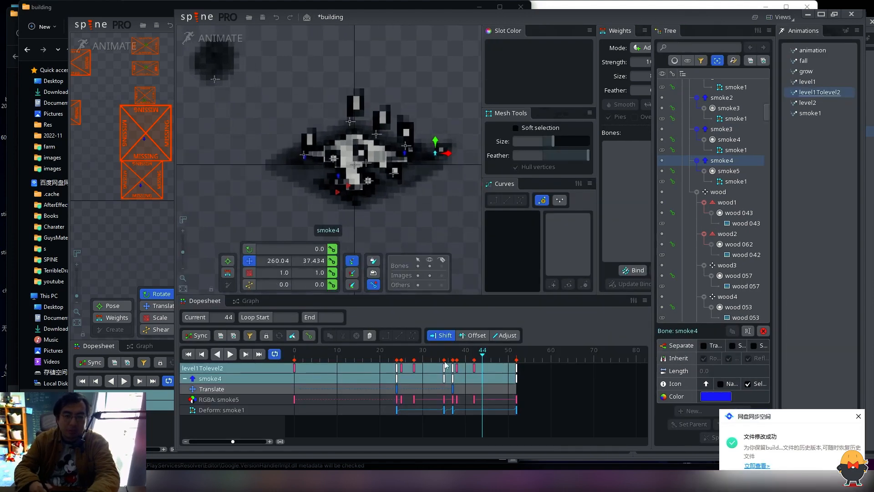
Step: Try moving the smoke4 bone to 150.09, 25.706 at frame 37
left_click(397, 357)
left_click_drag(396, 354, 474, 342)
left_click_drag(446, 205, 448, 174)
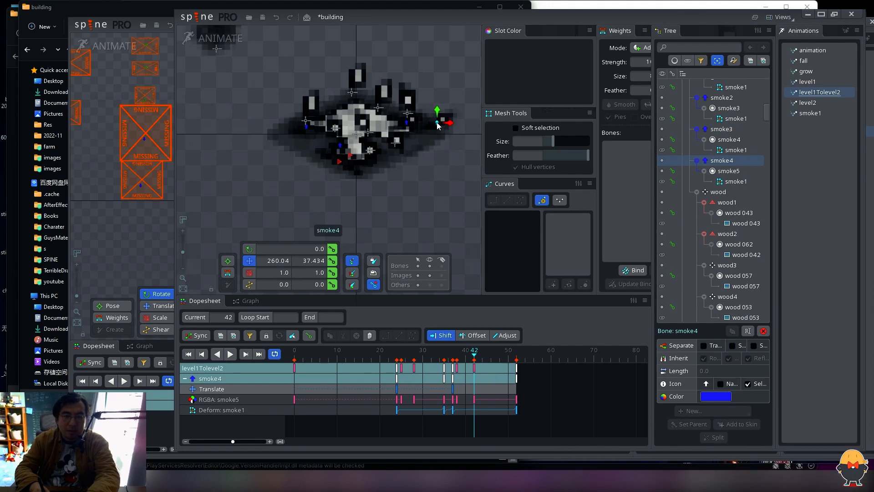
left_click_drag(470, 357, 453, 357)
left_click_drag(456, 221, 423, 219)
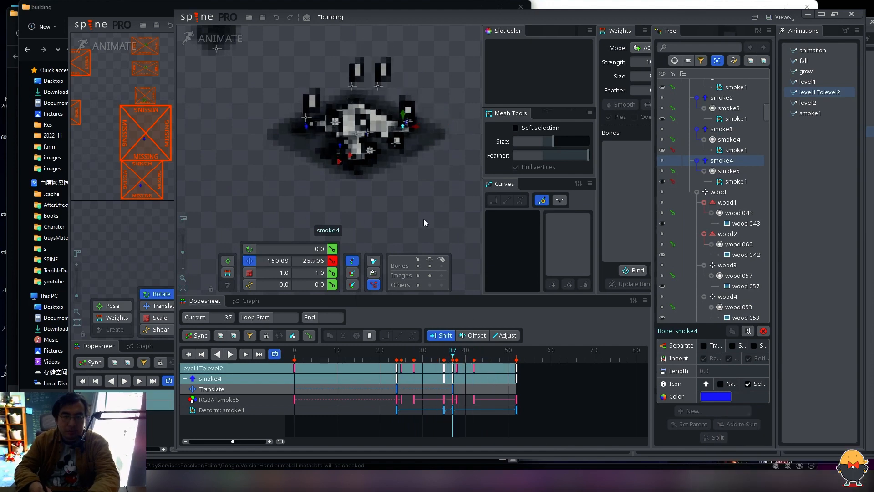
mouse_move(454, 358)
left_mouse_down()
mouse_move(481, 357)
mouse_move(432, 359)
mouse_move(457, 357)
left_mouse_up()
Step: Copy the smoke1 bone's keys from frames 30 to 45 and check the motion around frames 42 to 48
left_click(340, 145)
left_click_drag(510, 415, 441, 361)
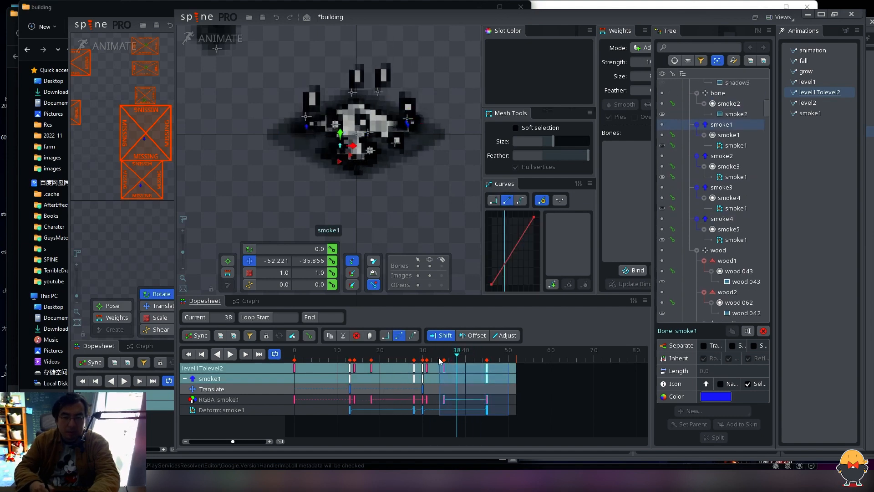
left_click(497, 359)
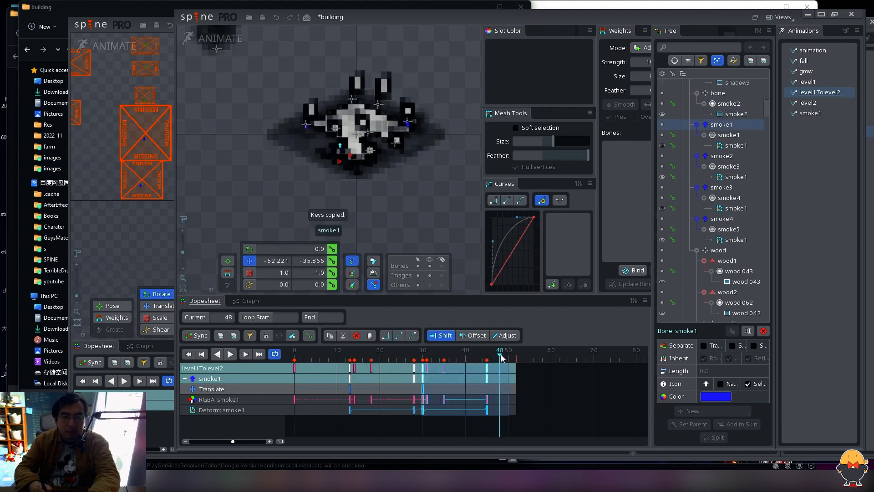
left_click_drag(500, 358, 474, 355)
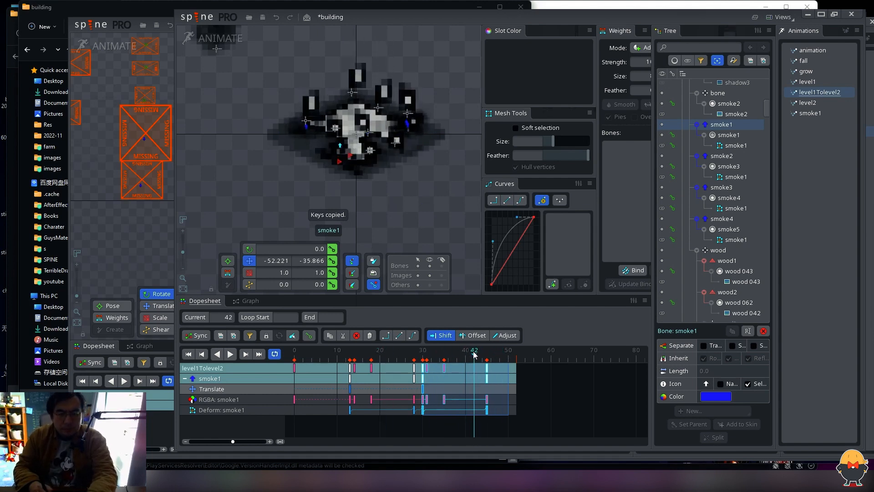
left_click(512, 387)
left_click_drag(397, 207, 402, 190)
key("Home")
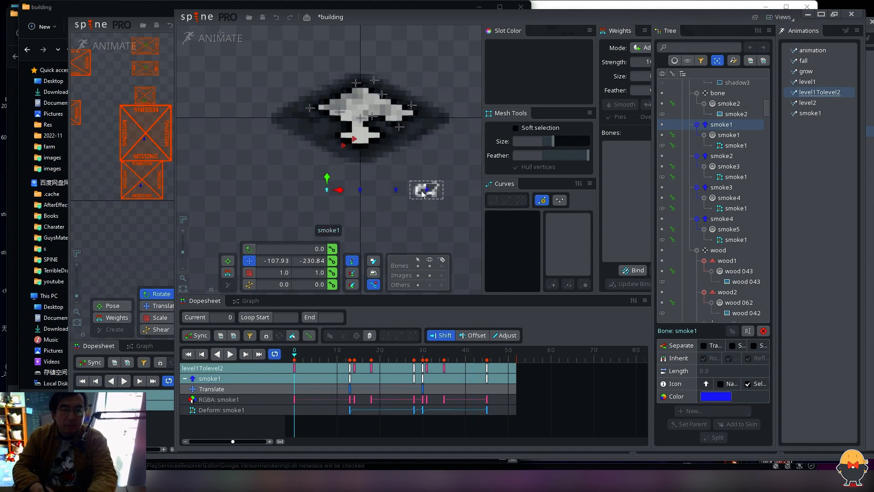
Step: Delete the smoke4 bone's Translate keys at frames 24 and 37
left_click(427, 190)
left_click(406, 355)
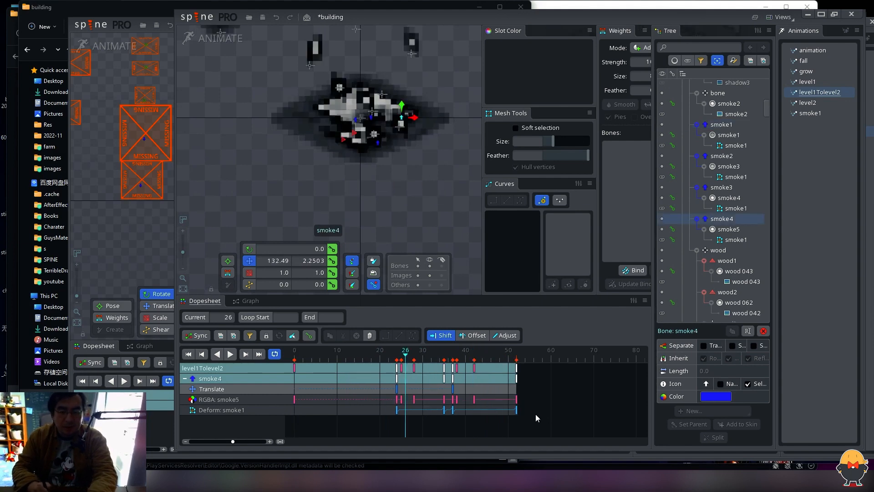
left_click_drag(542, 414, 448, 385)
left_click_drag(403, 356, 452, 390)
left_click(394, 390)
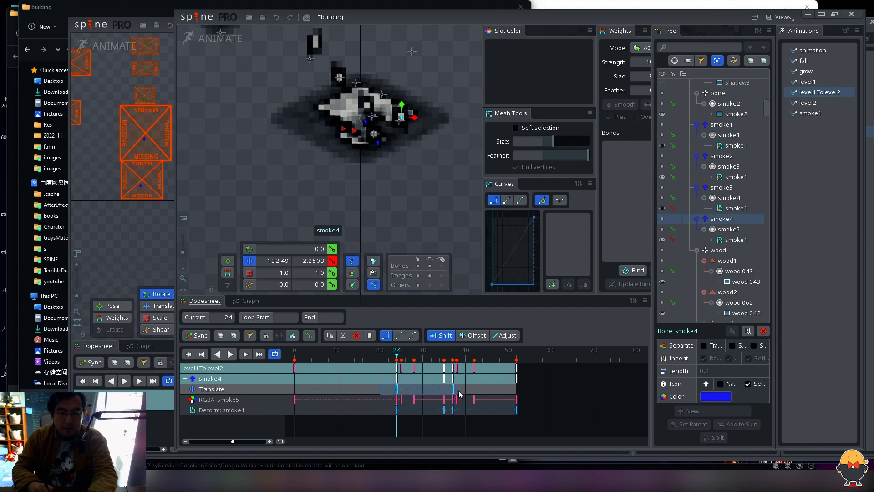
key("Delete")
Step: Delete the smoke4 bone's second set of puff keys, from frames 37 to 52
left_click(393, 357)
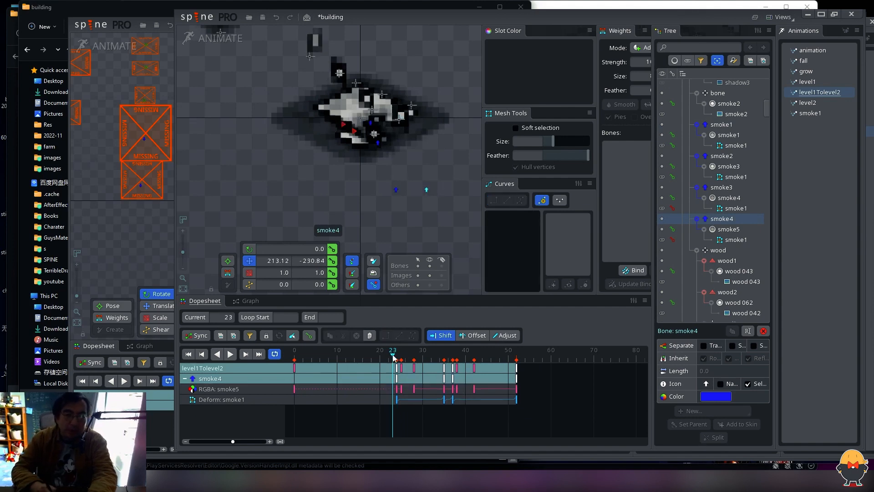
left_click_drag(394, 359, 456, 366)
left_click_drag(451, 411, 603, 315)
key("Delete")
Step: Shift the smoke4 bone's remaining puff keys to start at frame 39 and move the bone there to -12.639, 107.8
left_click_drag(441, 358, 461, 356)
left_click_drag(482, 415, 468, 385)
left_click_drag(466, 226, 411, 146)
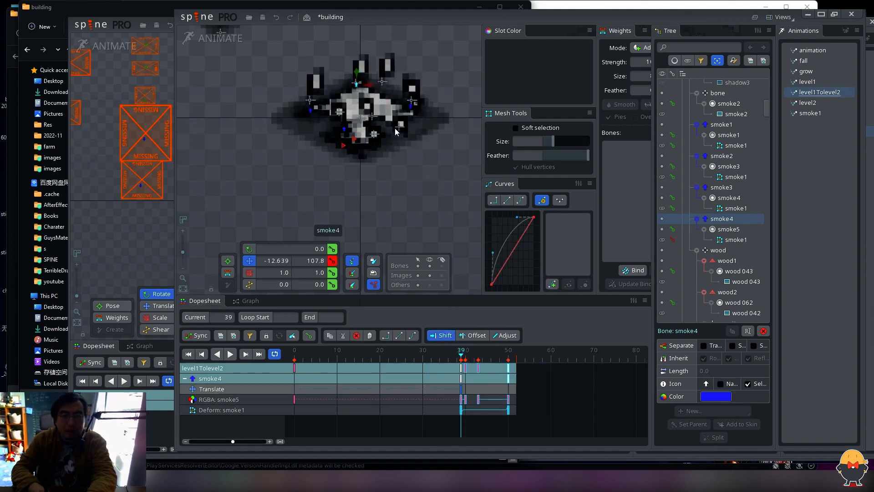
Step: Check the keys of the smoke1, smoke2 and smoke3 bones and make smoke2's frame 16 Translate key stepped
left_click(344, 130)
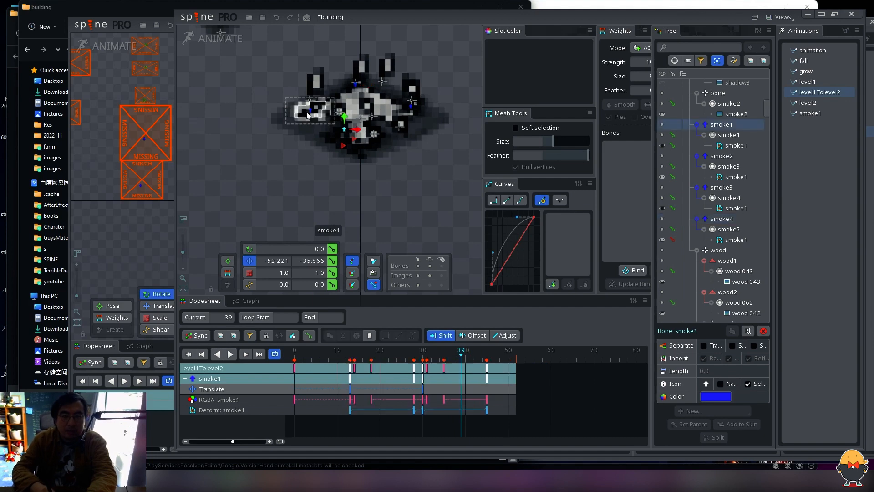
left_click(311, 113)
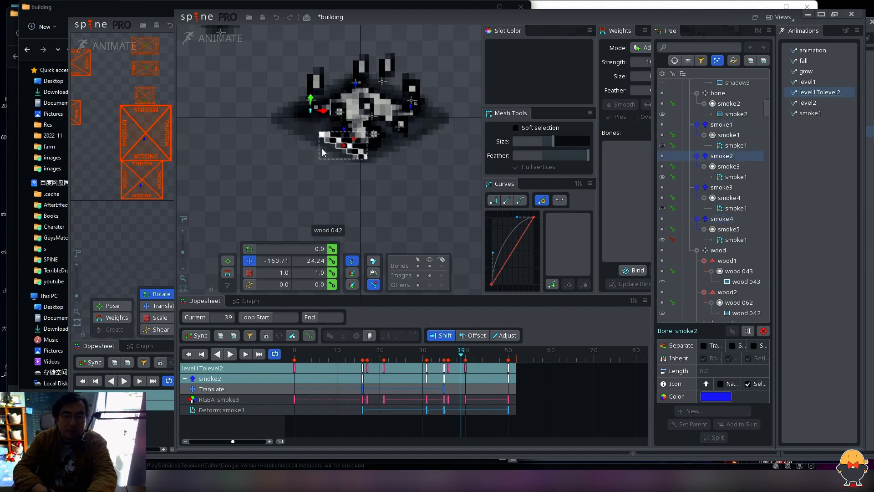
left_click(411, 109)
left_click_drag(462, 355, 416, 346)
left_click(347, 128)
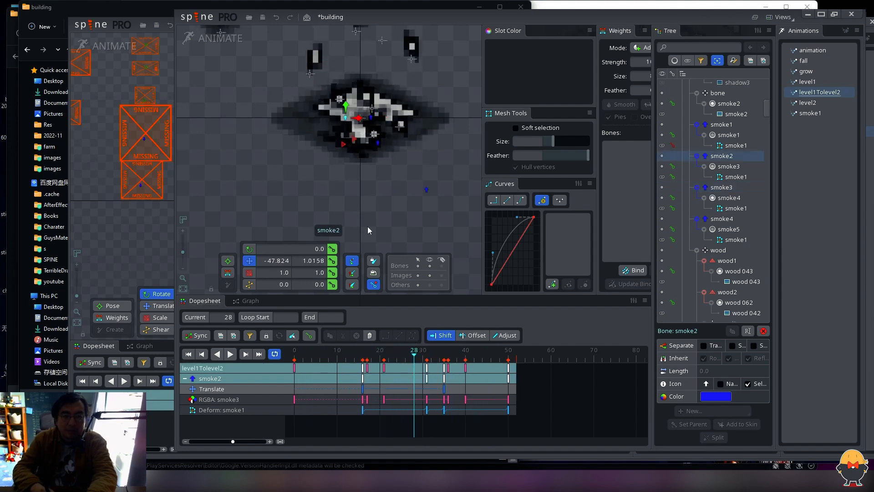
left_click(370, 390)
left_click(494, 200)
Step: Copy the smoke2 bone's second puff keys from frames 35 to 50
left_click_drag(410, 353, 483, 357)
left_click_drag(530, 425, 444, 395)
key("ctrl+c")
Step: Move the smoke2 bone's frame 50 keys to frame 47 and paste the copied puff keys at frame 49
left_click(507, 357)
left_click_drag(506, 358, 551, 426)
left_click_drag(504, 375, 490, 374)
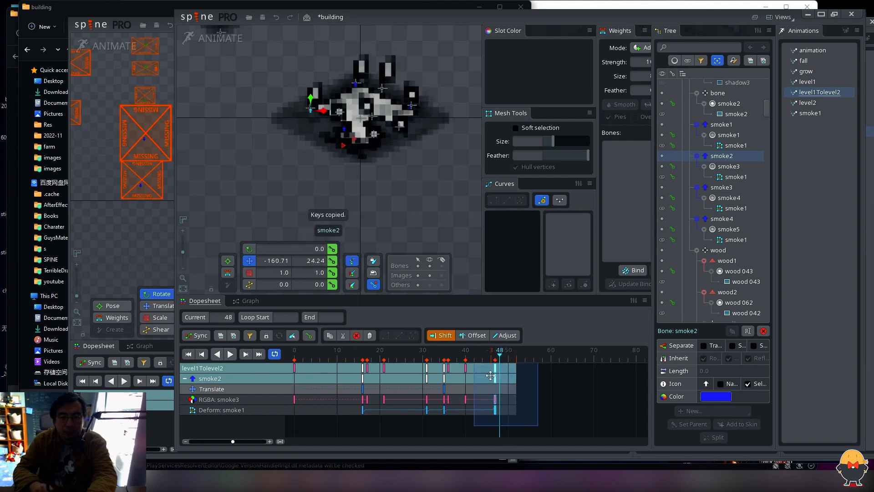
key("ctrl+v")
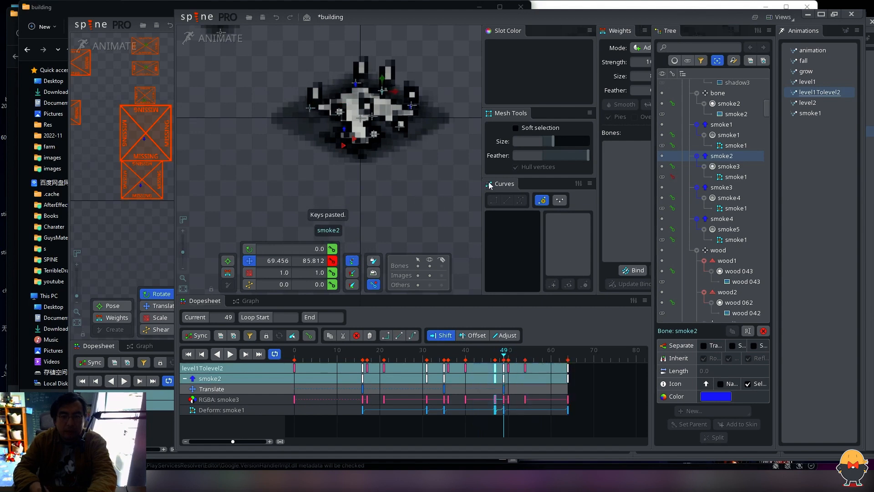
Step: Finish placing smoke2 at 69.456, 85.812 for frame 49, make its frame 35 Translate key stepped, and save the project
left_click(598, 392)
left_click(445, 390)
left_click(392, 358)
key("ctrl+s")
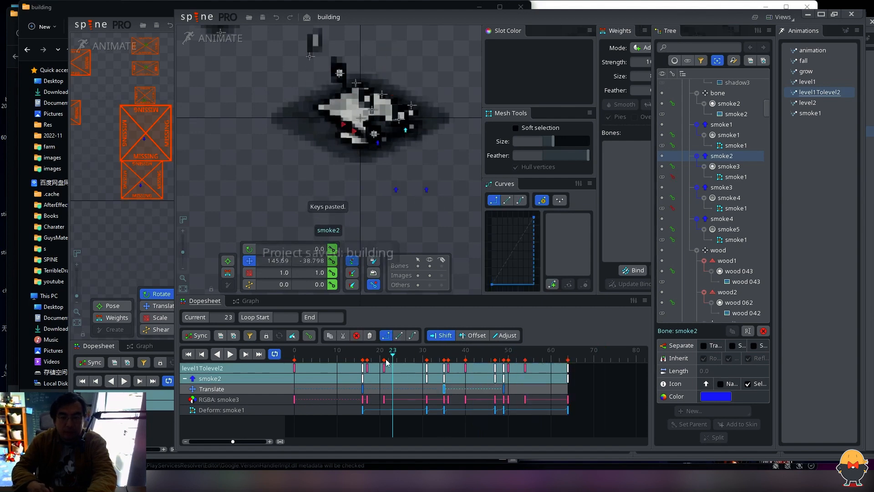
Step: Play back the level1Tolevel2 animation with nothing selected and return to Setup mode
key("space")
key("d")
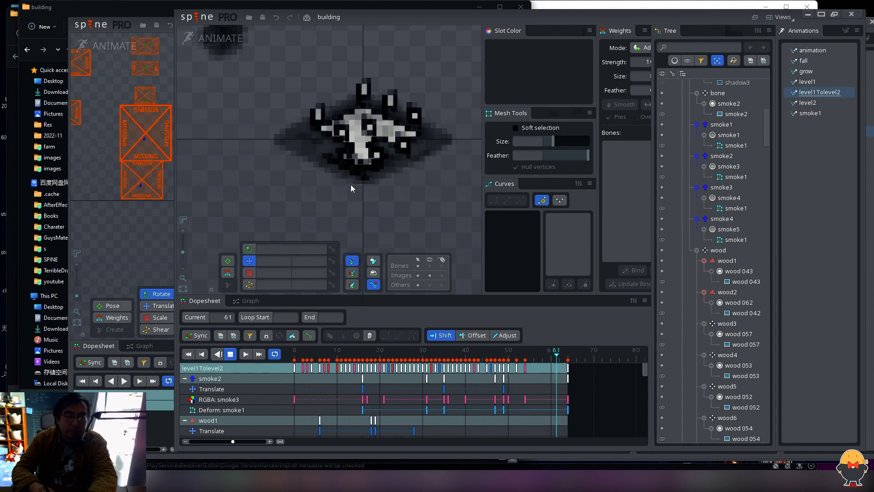
left_click(217, 40)
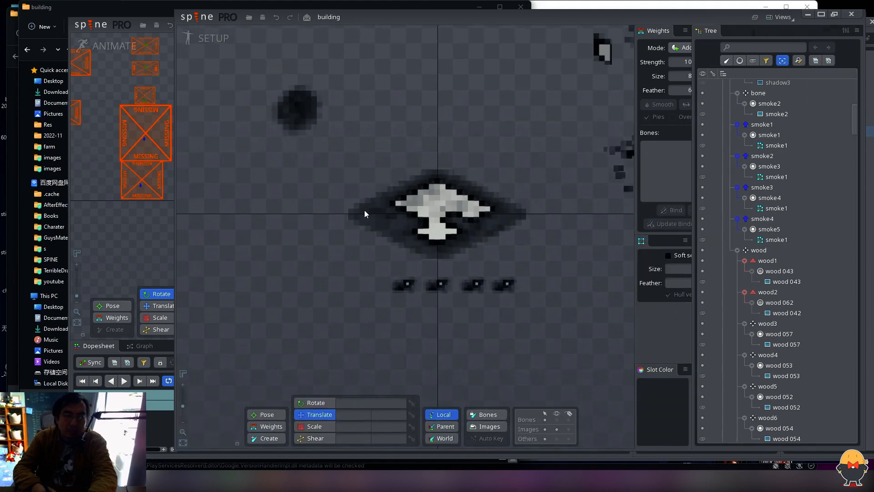
Step: Duplicate the rightmost smoke bone twice in Setup mode, placing both copies in a second row below, the second at 50.399, -289.48
left_click(442, 287)
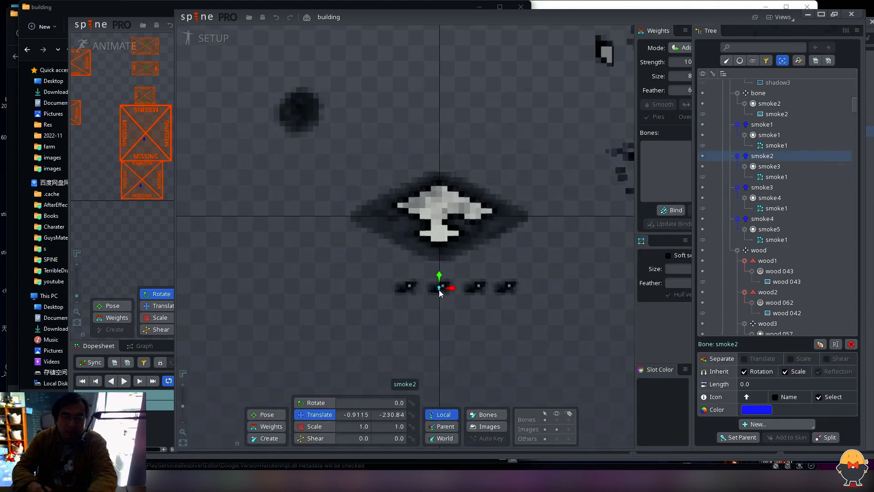
left_click(507, 292)
key("ctrl+d")
left_click(413, 263)
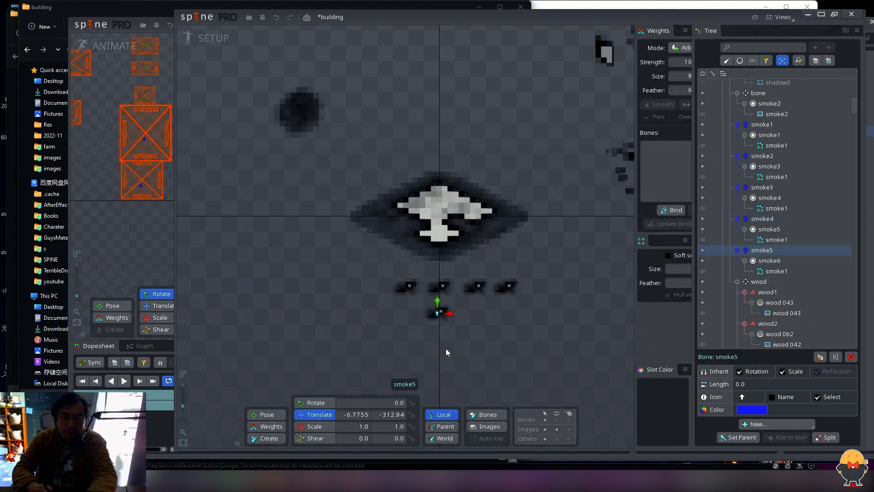
key("ctrl+d")
left_click(395, 261)
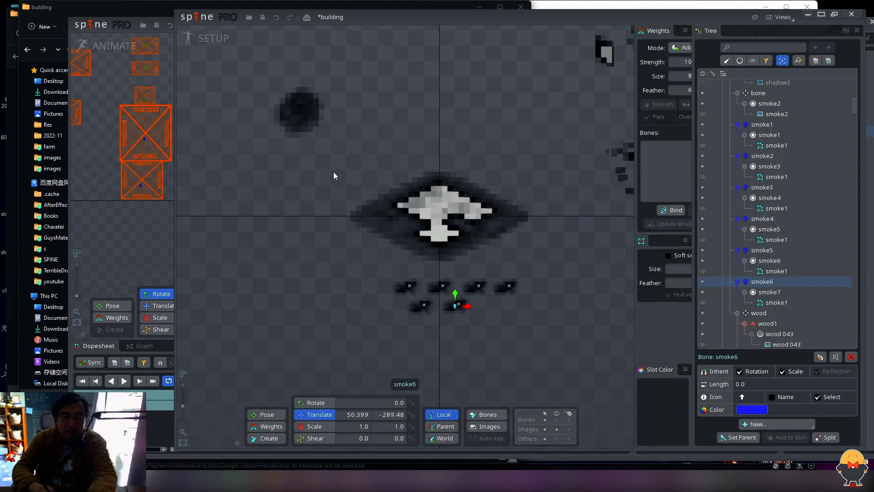
Step: Shift all smoke5 and smoke6 keys in level1Tolevel2 so that both puffs start at frame 19
left_click(208, 41)
left_click(345, 230, "ctrl")
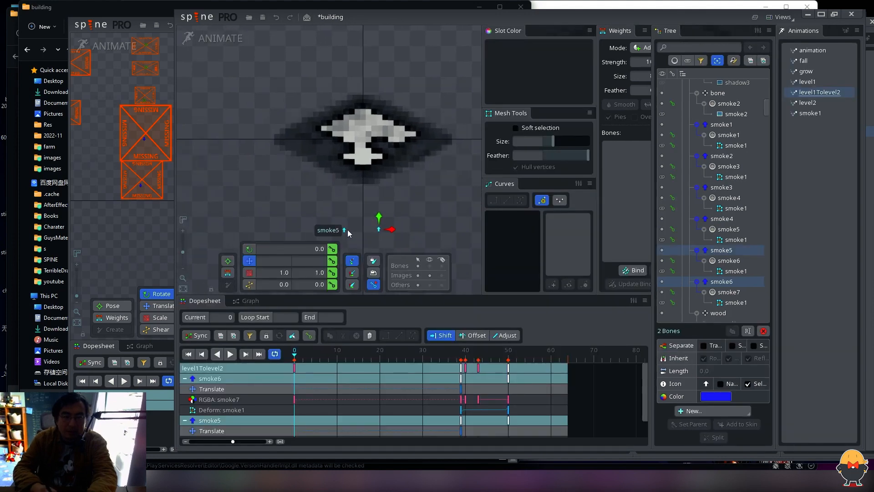
left_click_drag(412, 224, 429, 178)
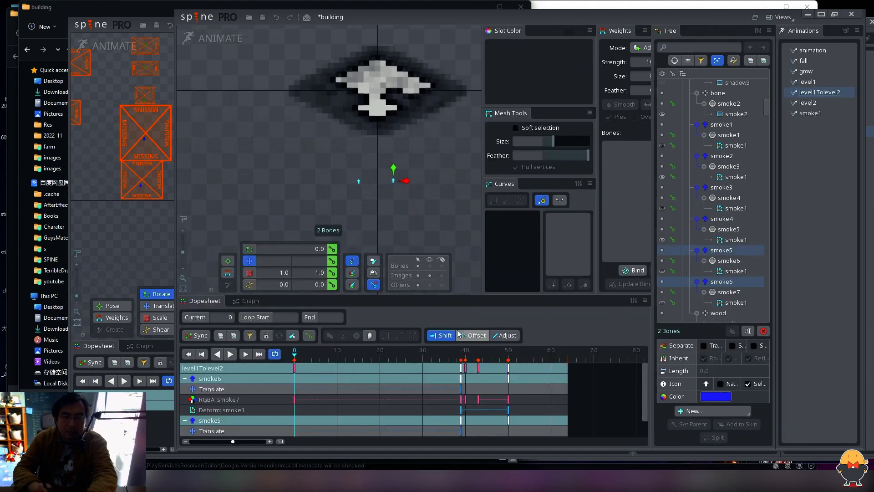
left_click_drag(347, 356, 377, 355)
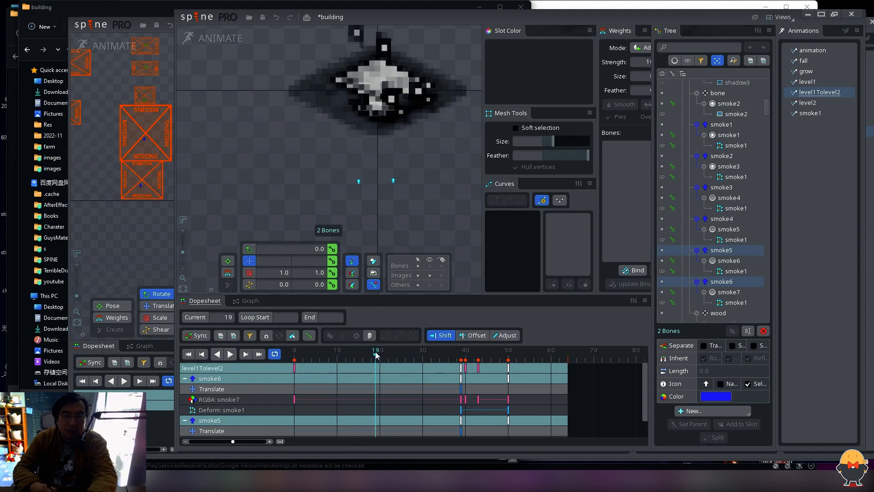
left_click_drag(538, 415, 423, 365)
left_click_drag(487, 386, 376, 415)
Step: Delete the Translate keys of smoke5 and smoke6, and place smoke6 at -32.566, -45.265 on frame 19
left_click(490, 393)
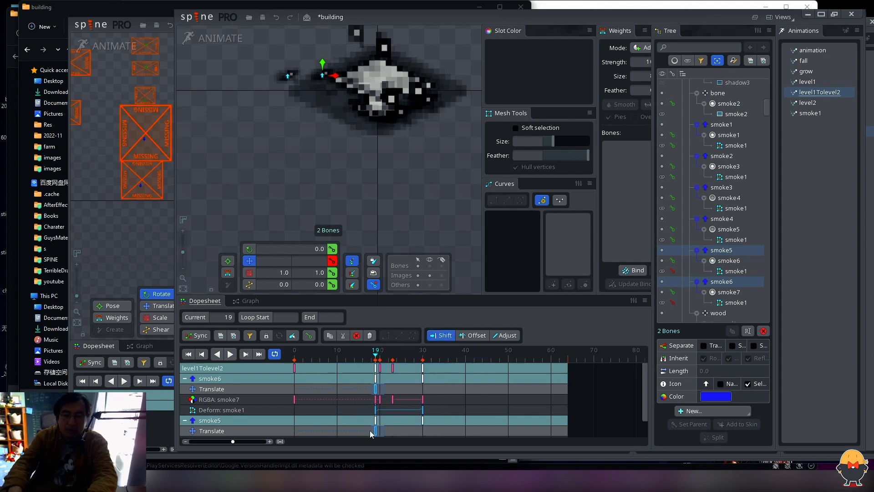
key("Delete")
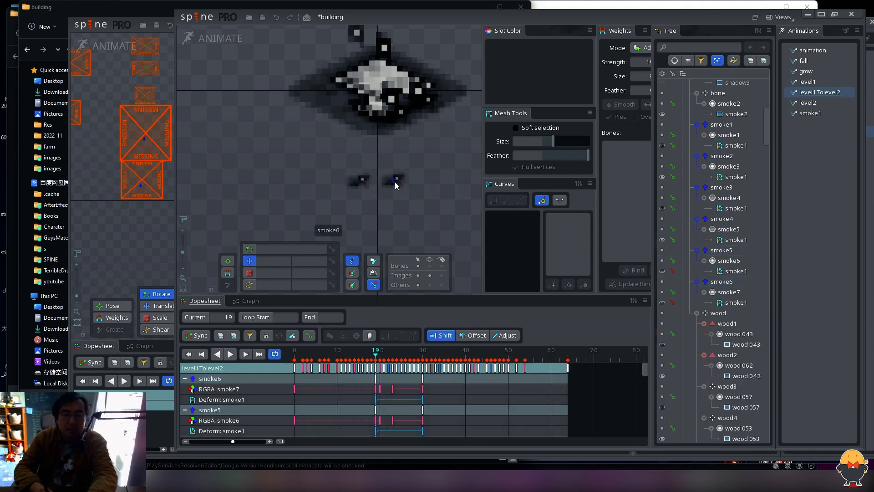
left_click_drag(394, 183, 365, 111)
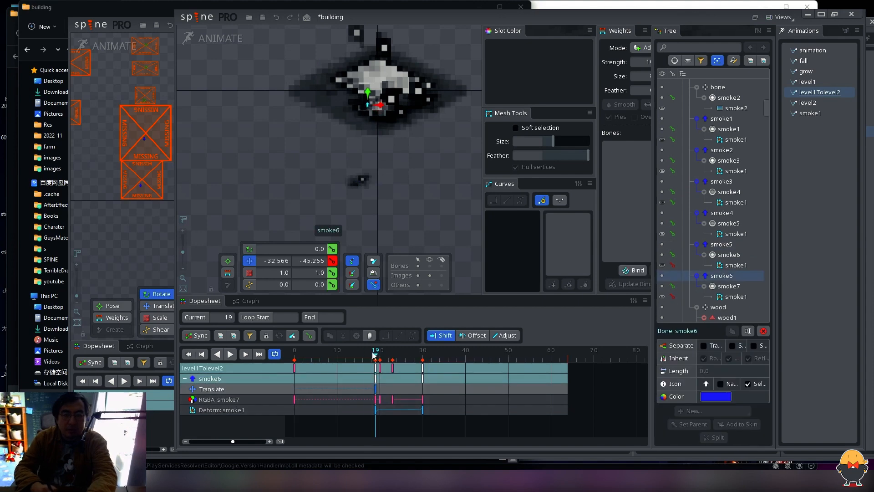
Step: Shift the smoke5 keys to start at frame 27 and place the bone at -55.153, -93.04 on that frame
left_click_drag(373, 355, 414, 356)
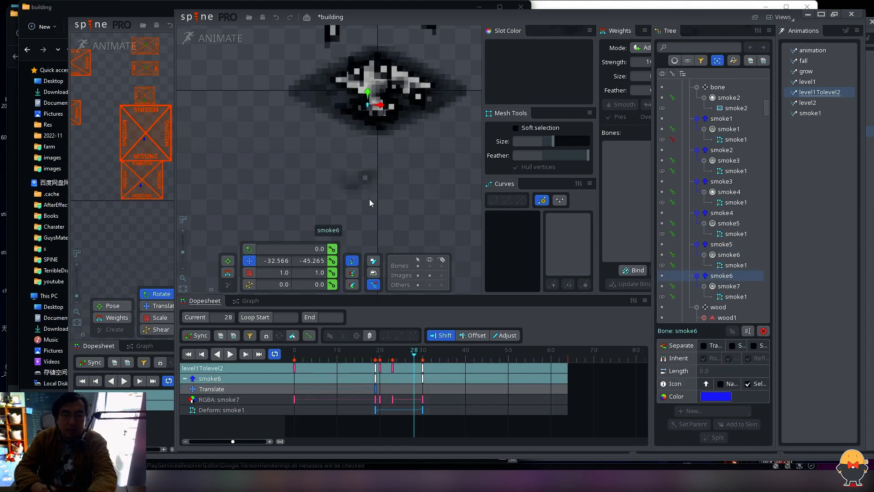
left_click(360, 183)
left_click_drag(363, 404, 440, 368)
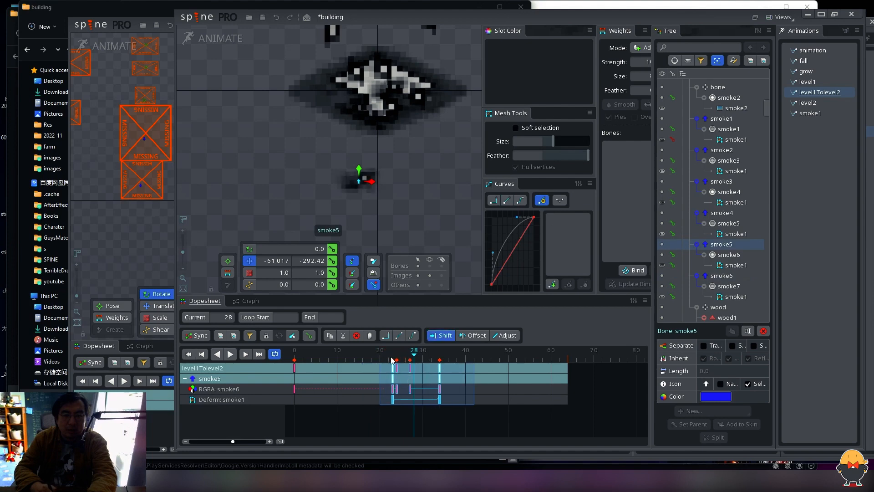
left_click_drag(391, 357, 410, 358)
left_click_drag(402, 374, 410, 358)
left_click(401, 359)
left_click_drag(433, 222, 434, 156)
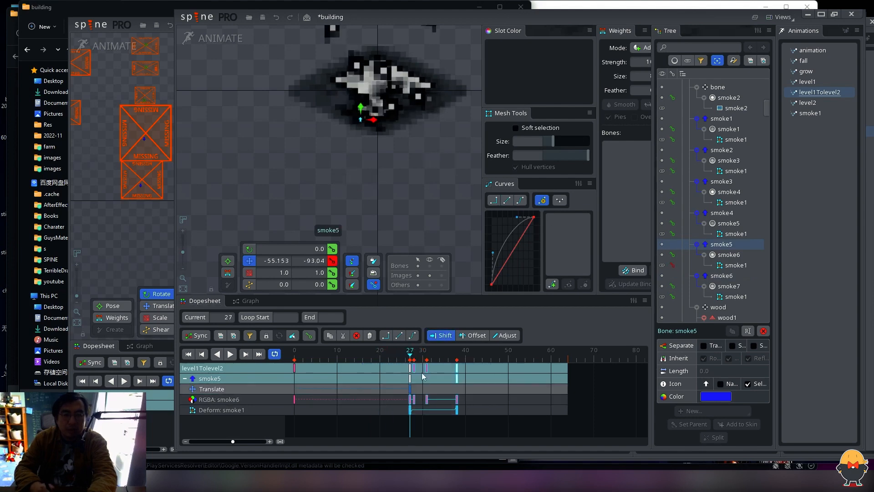
Step: Play back level1Tolevel2 with all bones deselected to check the timing and position of the two added puffs
left_click(398, 356)
key("space")
key("d")
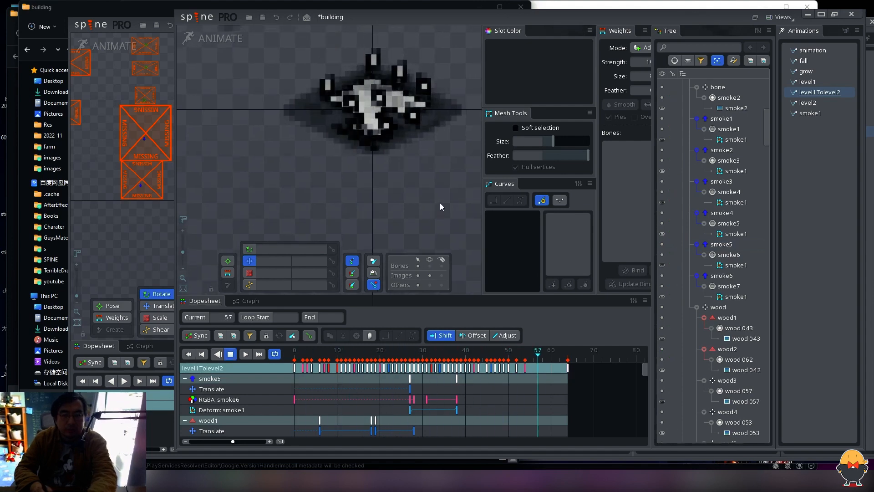
key("space")
key("End")
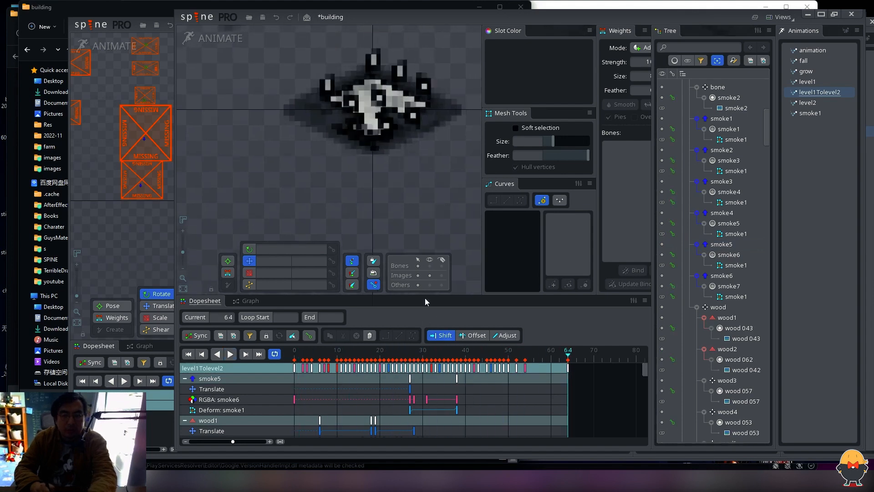
left_click_drag(434, 182, 433, 210)
key("space")
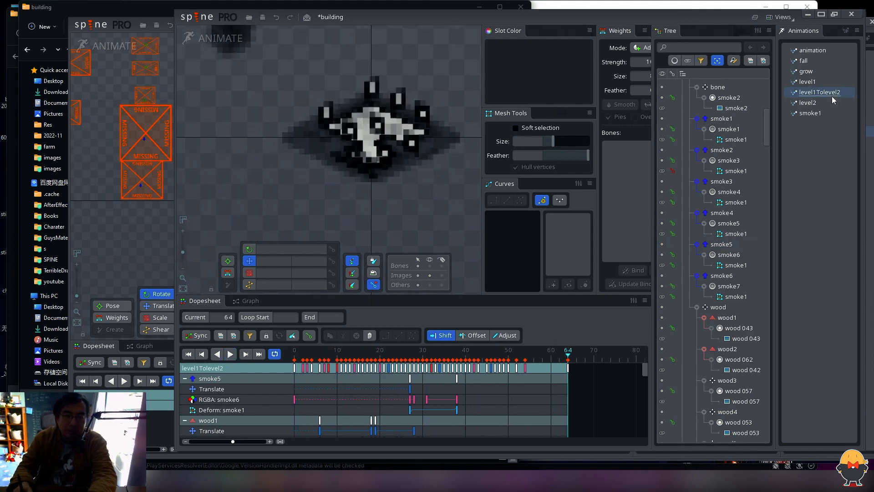
Step: Preview the level2, level1 and level1Tolevel2 animations in turn and save the project
left_click(810, 103)
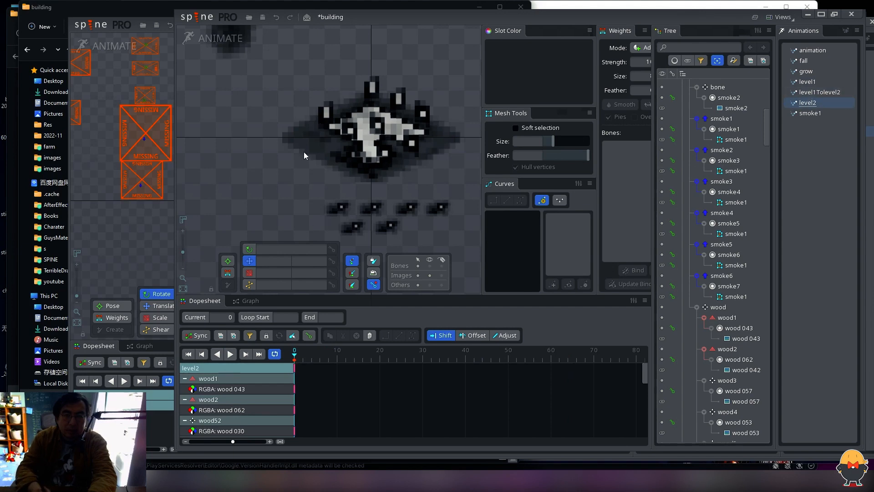
left_click(819, 92)
left_click(812, 83)
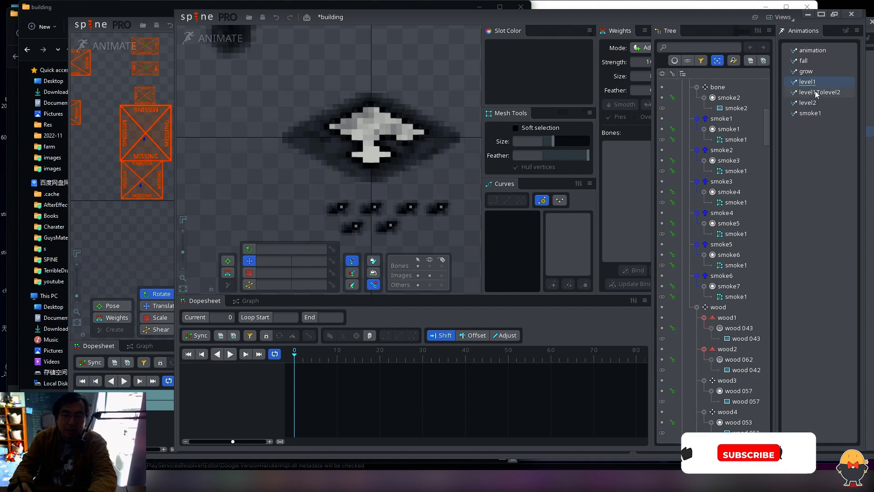
left_click(817, 93)
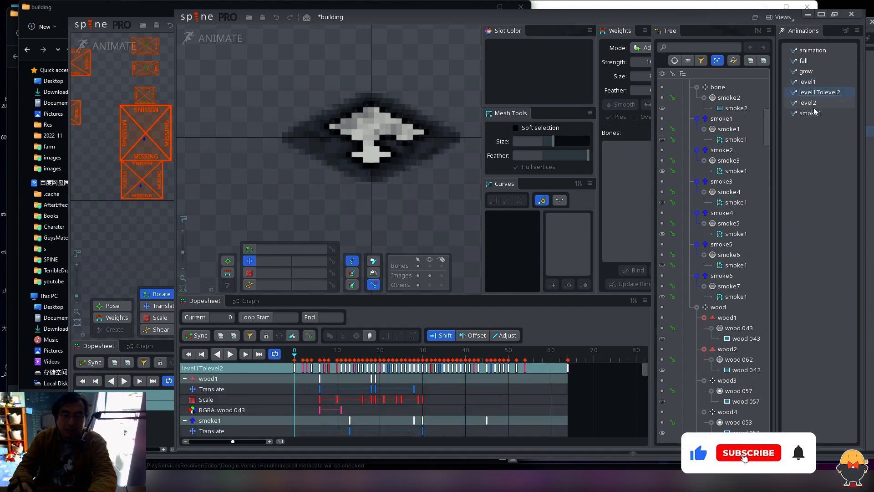
left_click(811, 82)
left_click(813, 93)
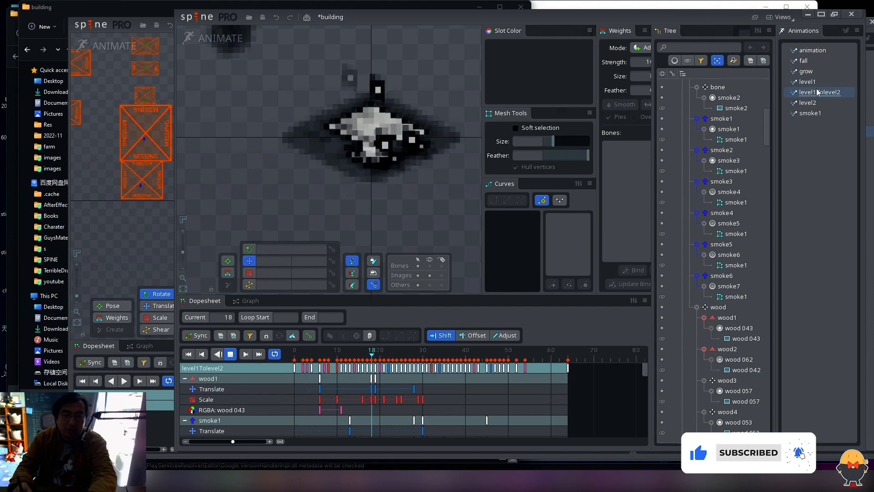
key("ctrl+s")
Step: Make all six smoke1 meshes fully transparent in the setup pose by setting their slot color alpha to zero
left_click(214, 39)
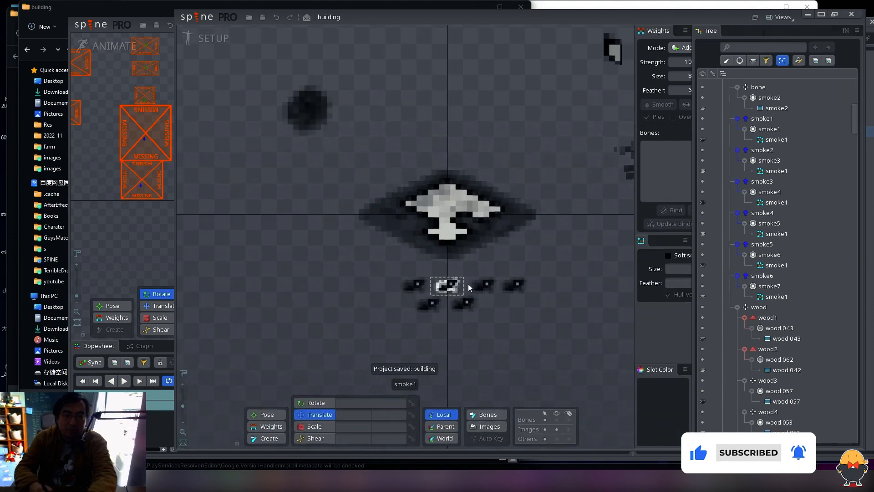
left_click(387, 280)
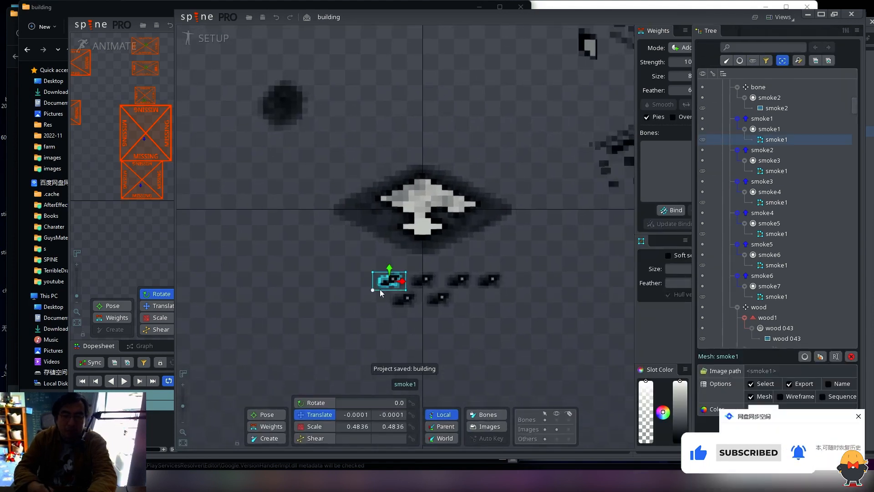
left_click(778, 296, "shift")
left_click(646, 442)
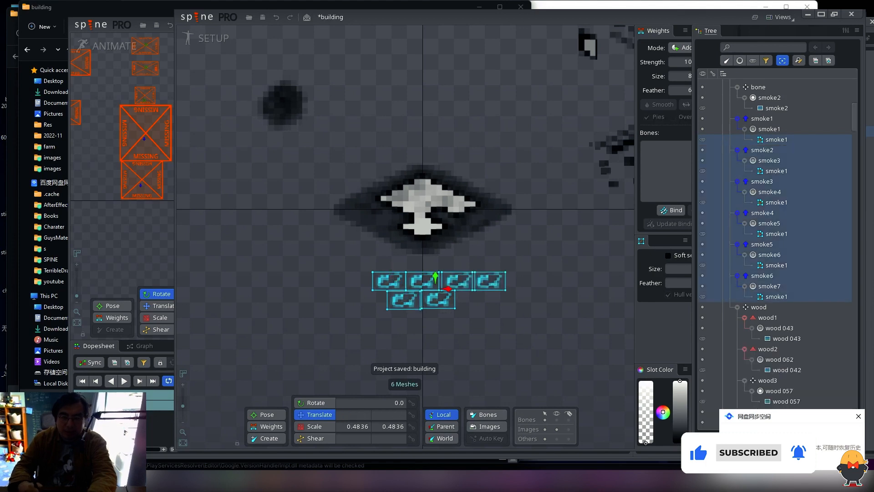
Step: Play back level1Tolevel2 in Animate mode, compare it with level1 and level2, and save the project
left_click(214, 40)
key("d")
key("space")
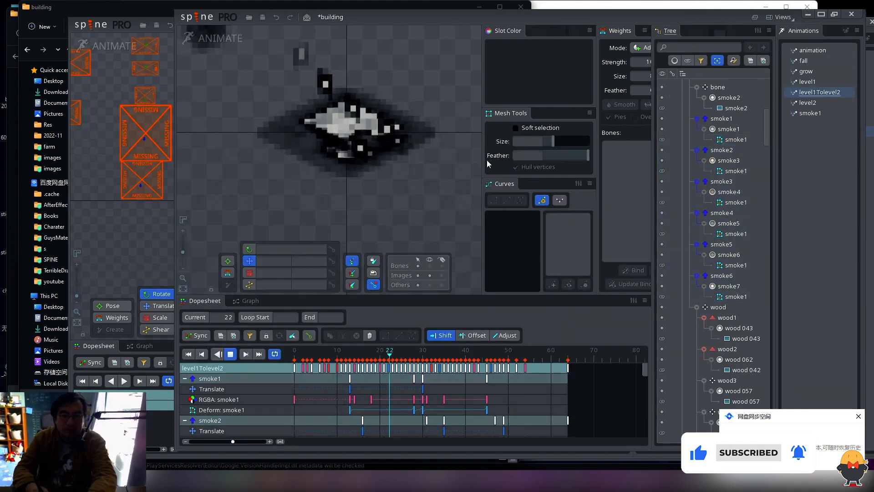
left_click(807, 82)
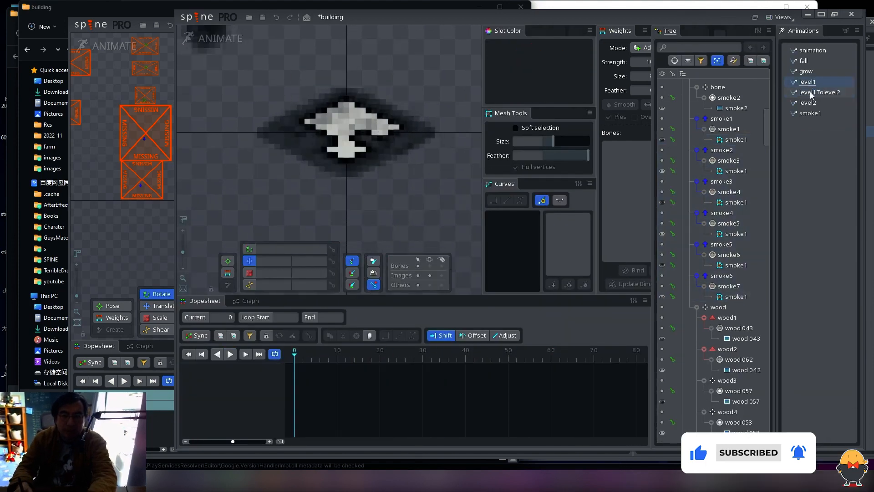
left_click(813, 93)
left_click(814, 103)
left_click(813, 94)
key("space")
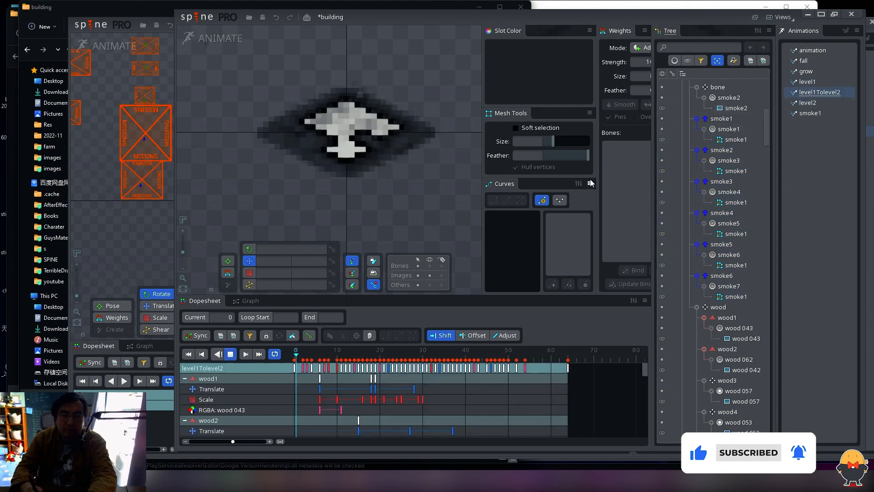
key("space")
key("ctrl+s")
key("Home")
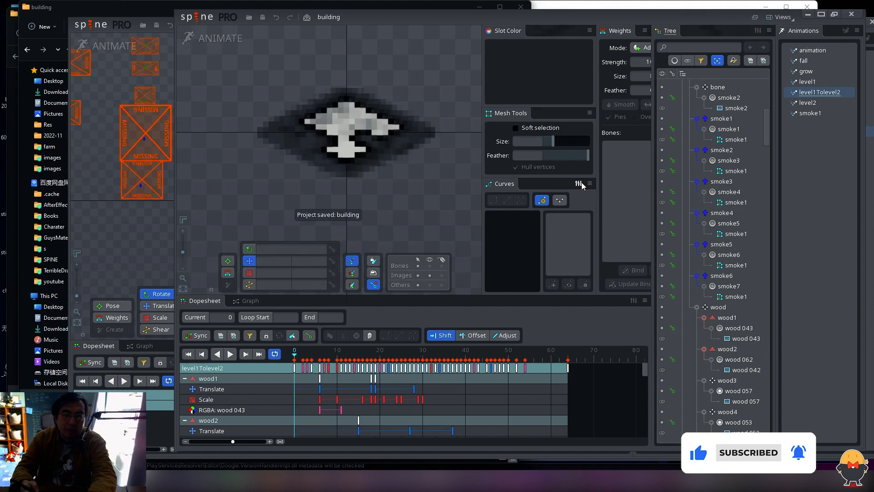
Step: Examine the building and its scattered parts in Setup mode, return to Animate mode and save the project again
left_click_drag(417, 181, 420, 199)
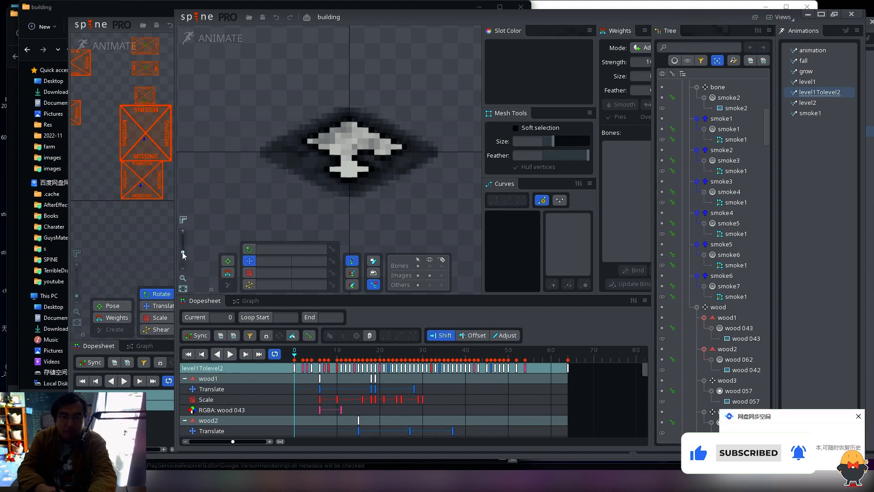
left_click_drag(183, 252, 182, 263)
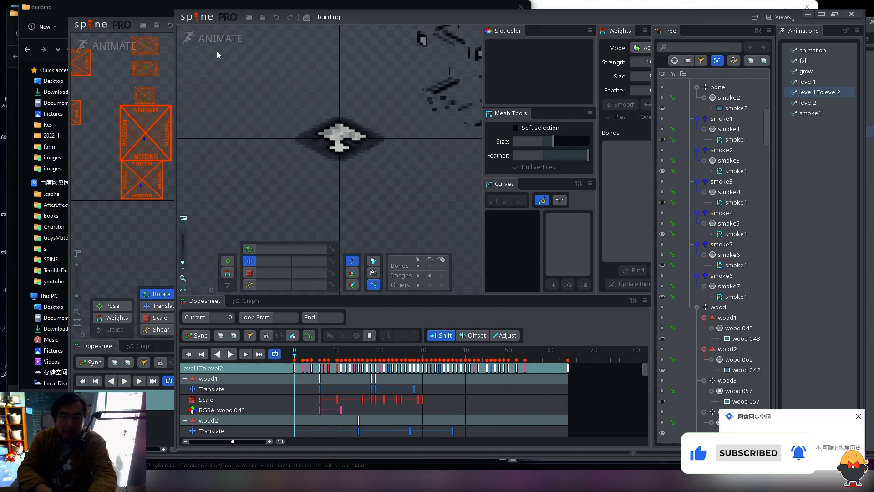
left_click(217, 42)
left_click_drag(360, 119, 246, 141)
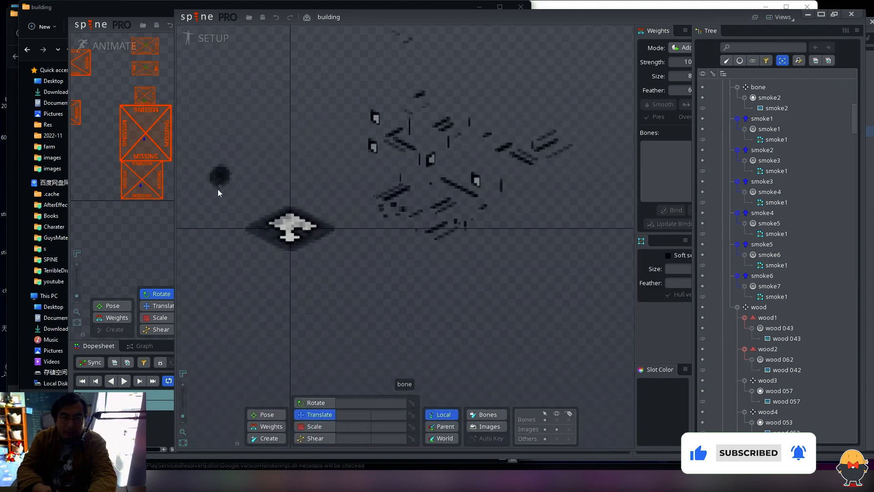
left_click_drag(254, 184, 297, 179)
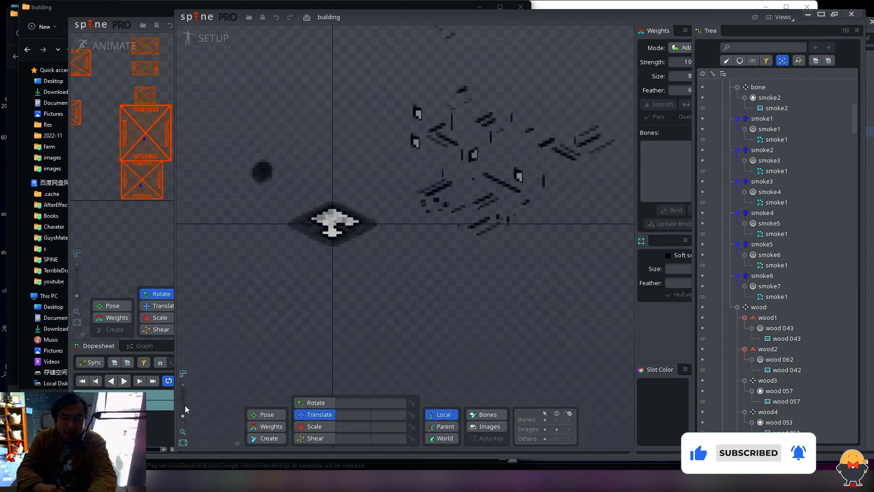
left_click_drag(183, 415, 183, 410)
left_click_drag(263, 339, 341, 325)
left_click(214, 39)
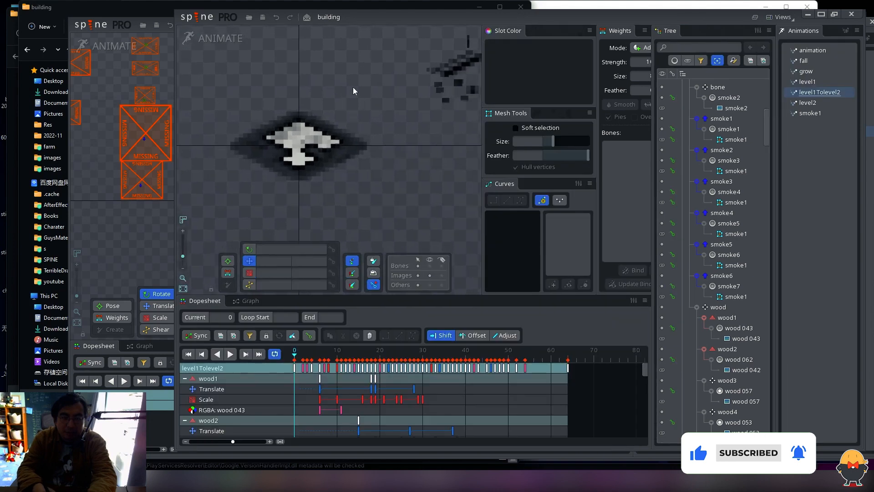
key("ctrl+s")
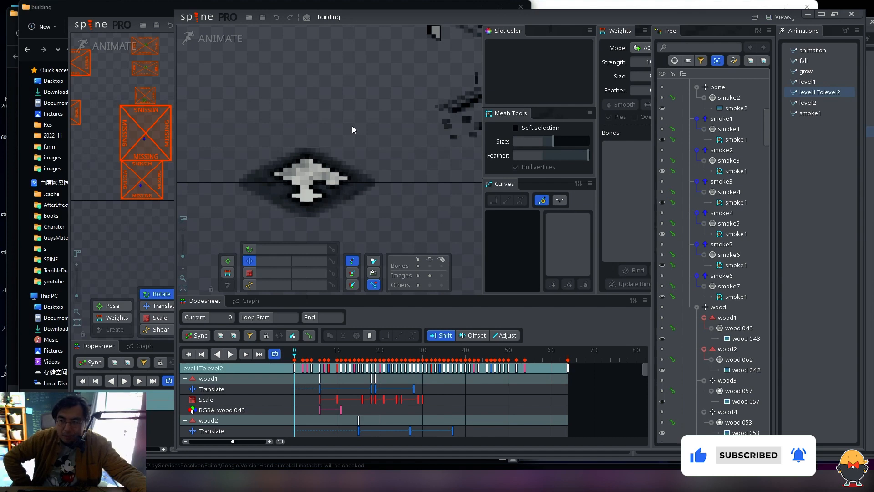
left_click_drag(339, 114, 360, 111)
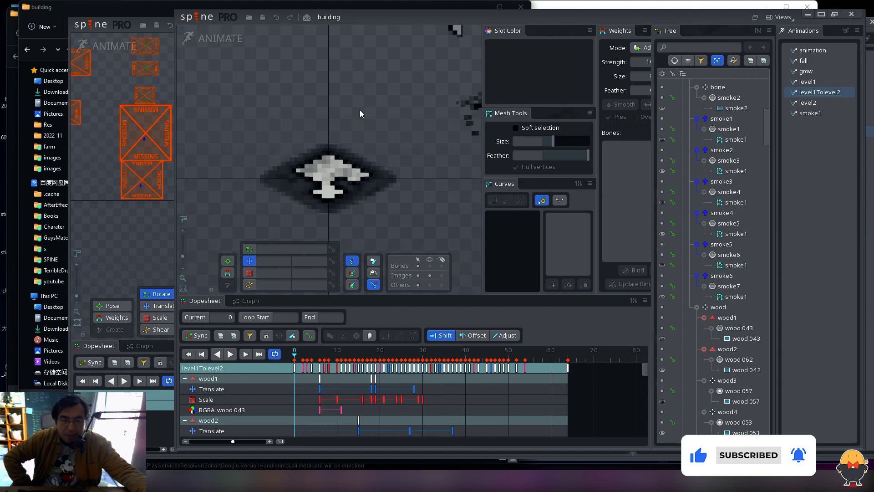